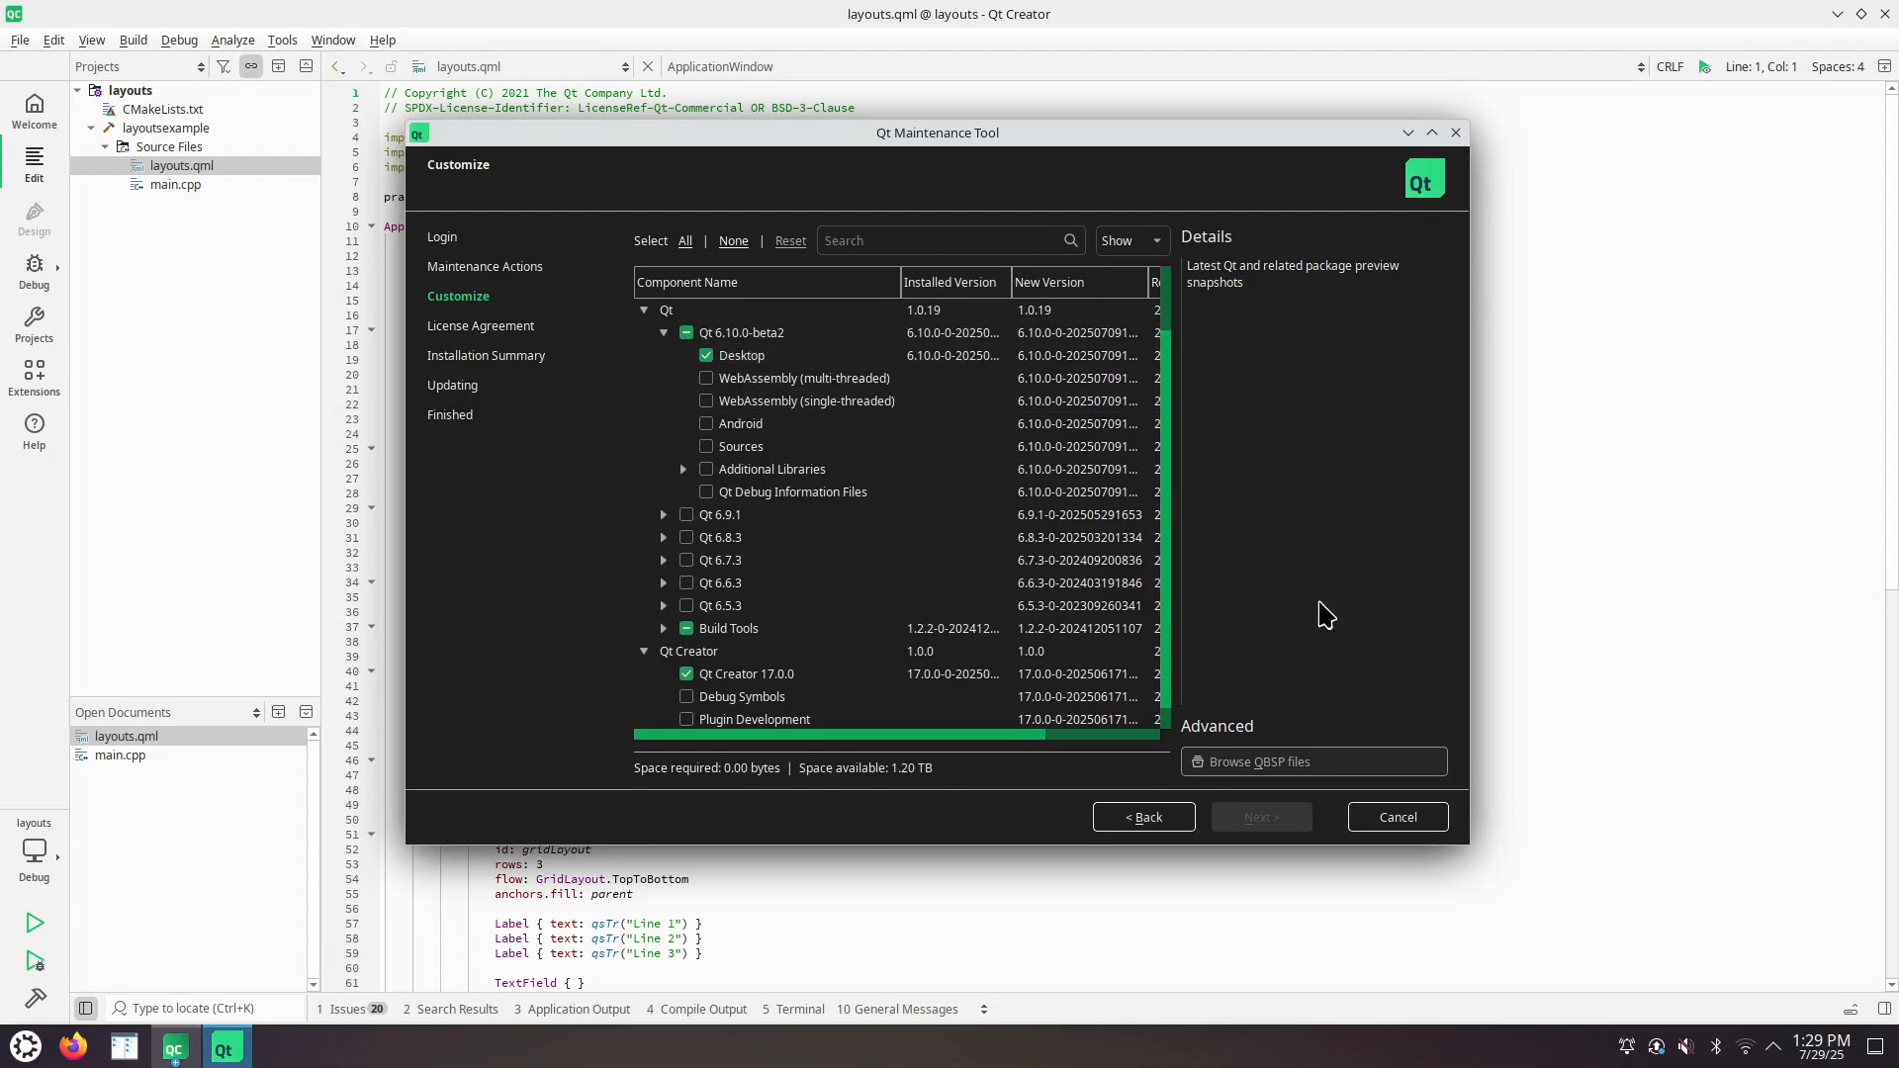
# - Cancel the Maintenance Tool customization and confirm quitting it
pyautogui.click(1397, 816)
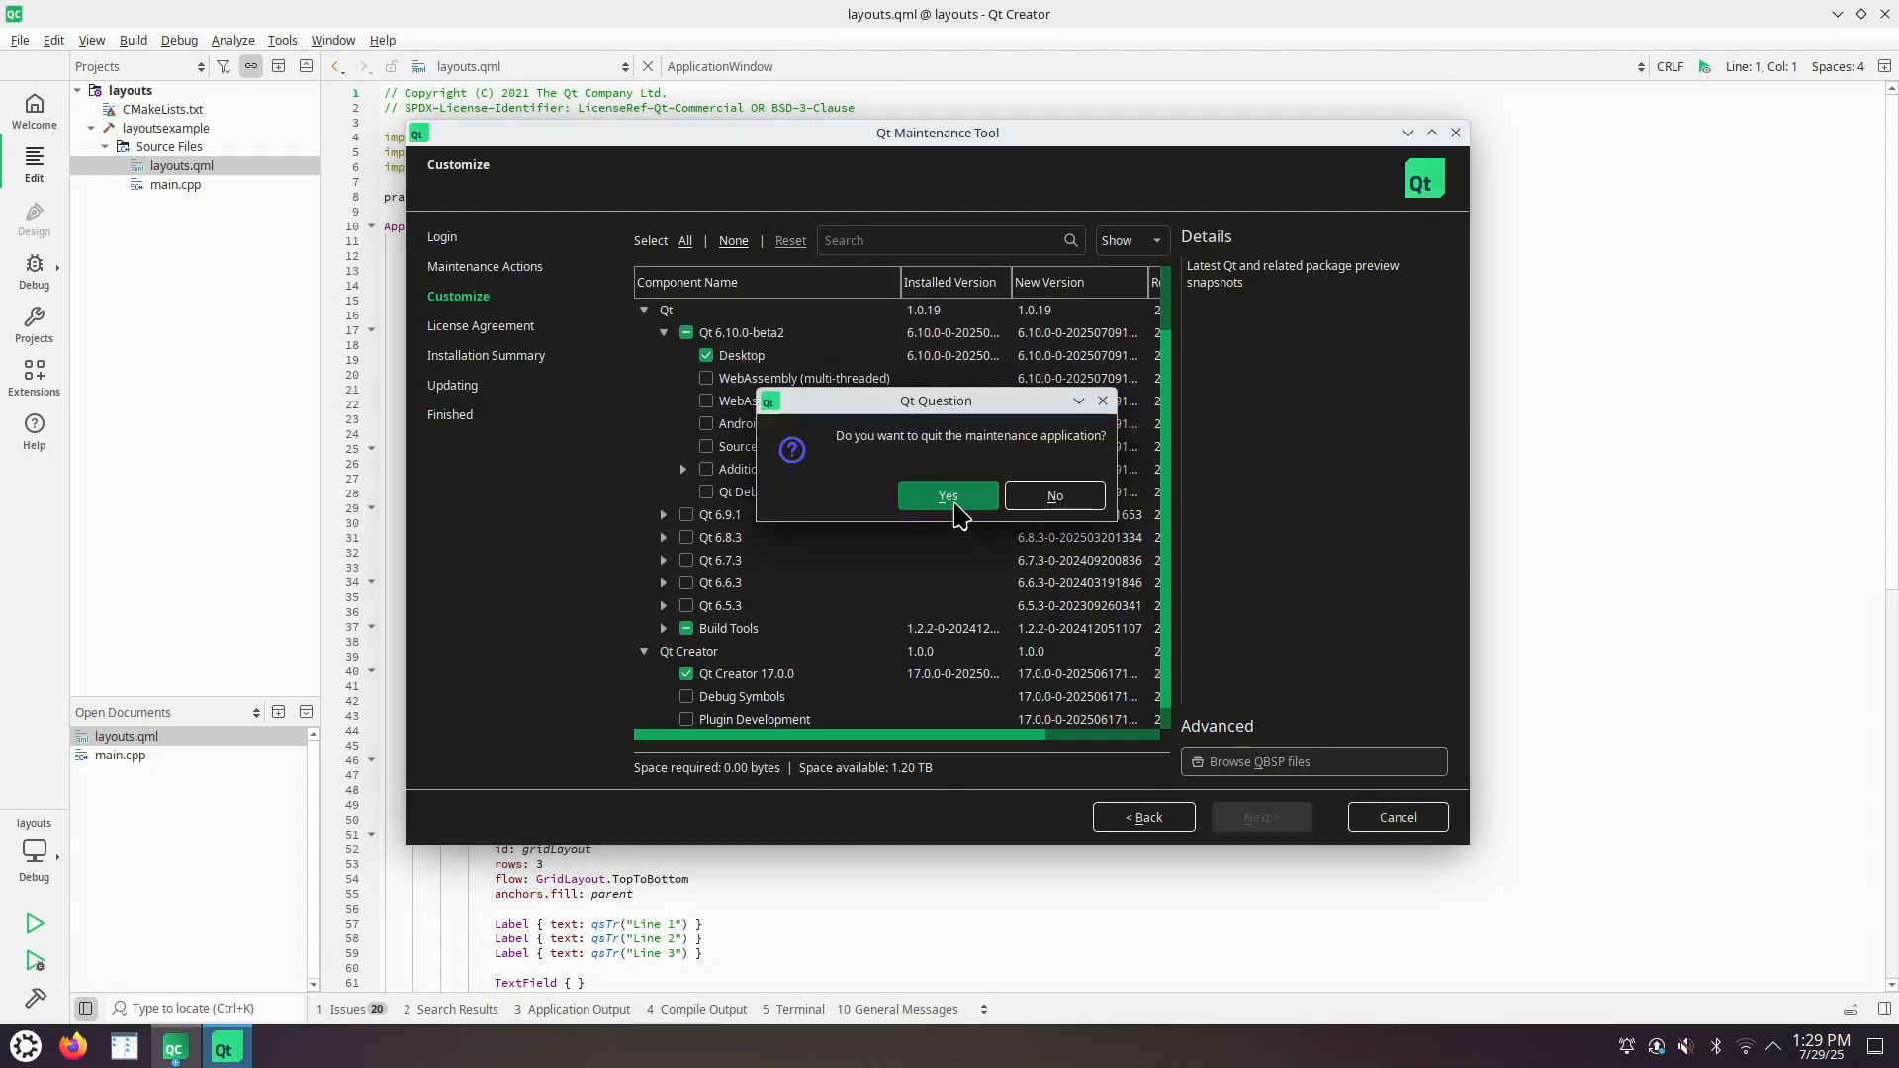
pyautogui.click(949, 497)
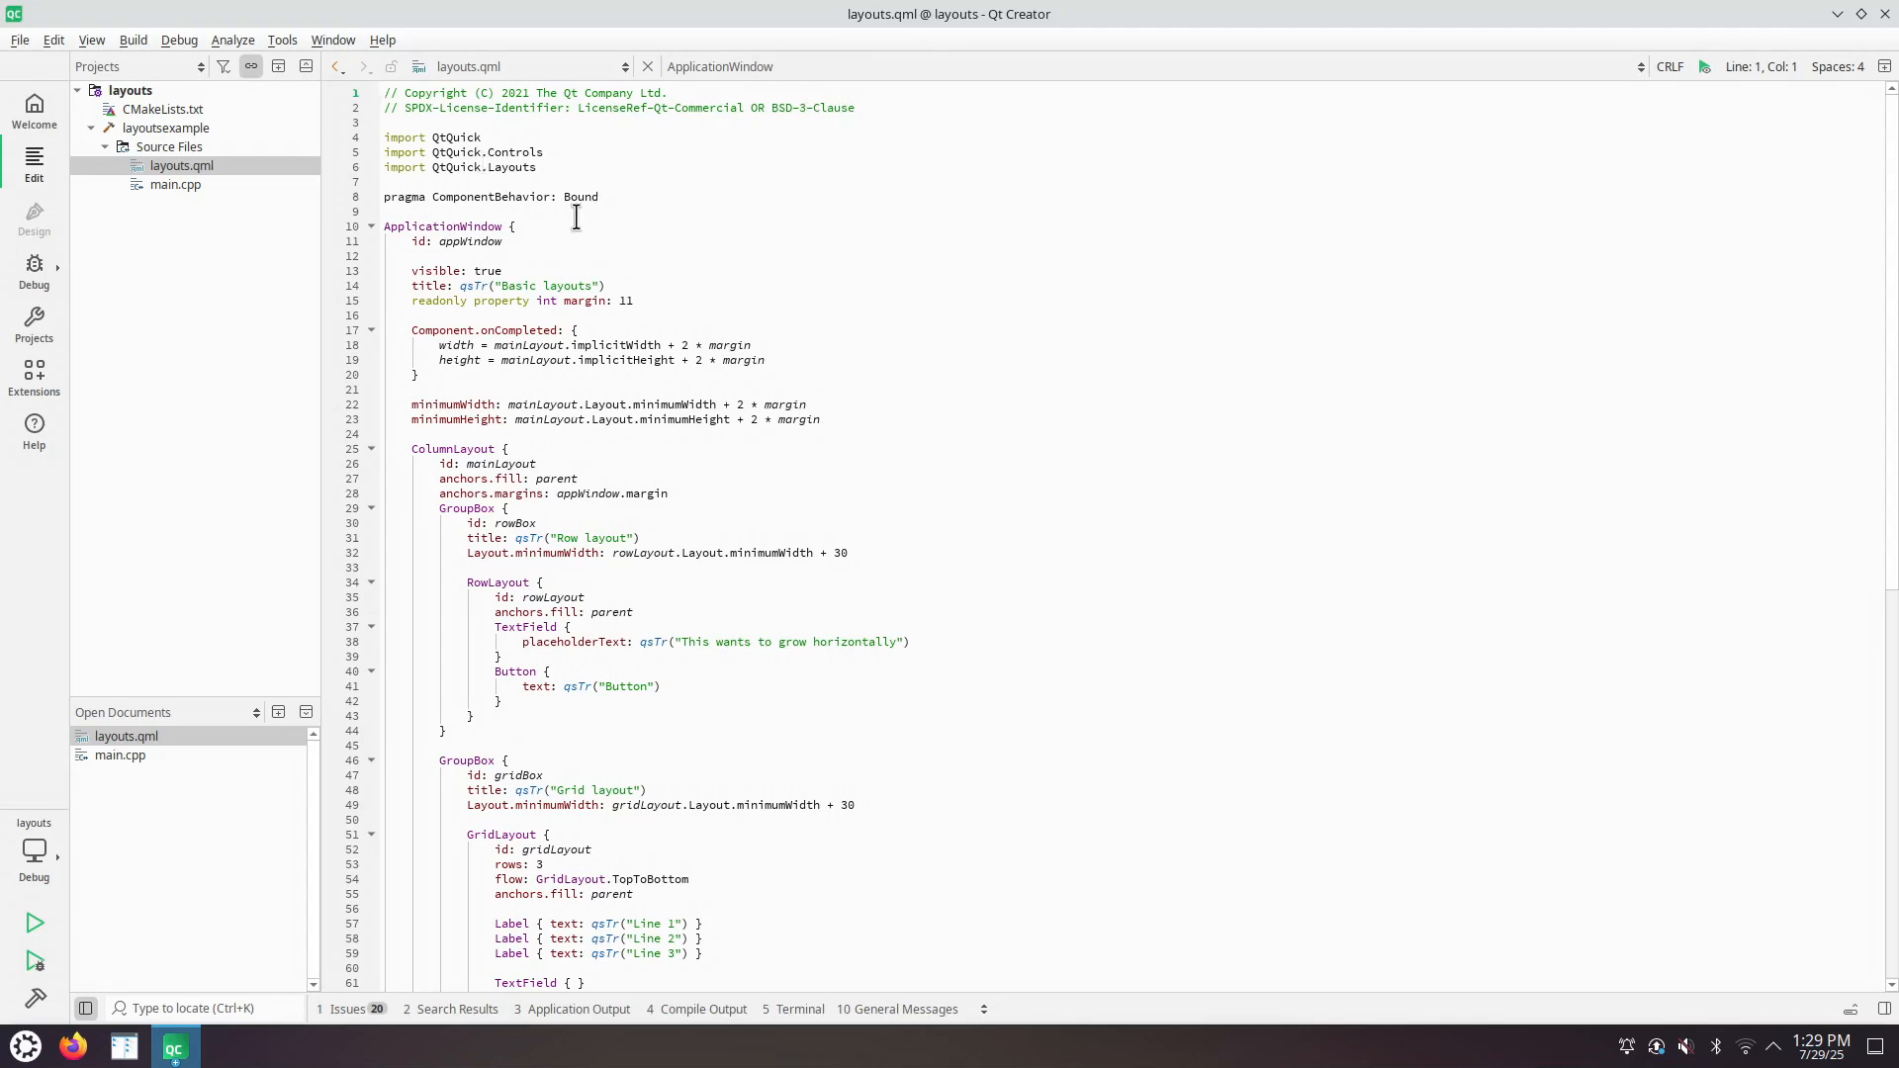
pyautogui.click(180, 189)
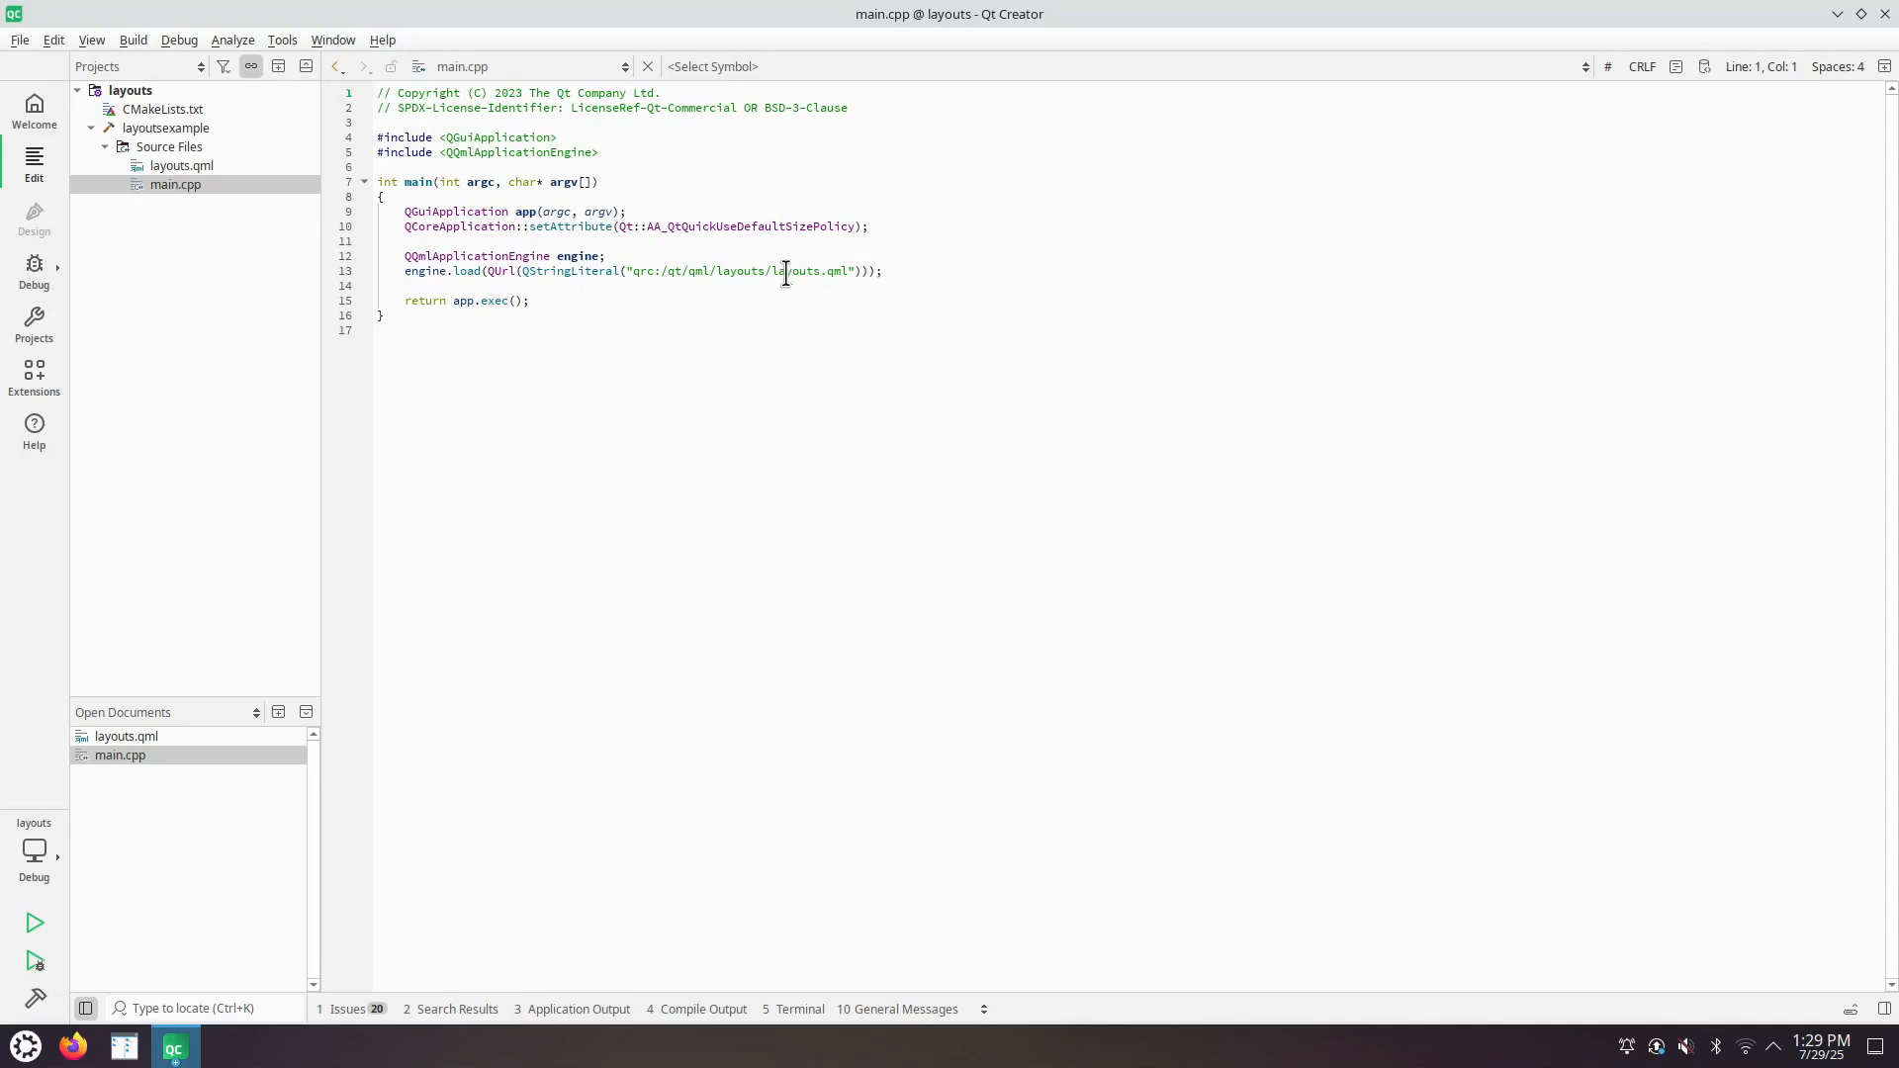
pyautogui.click(201, 167)
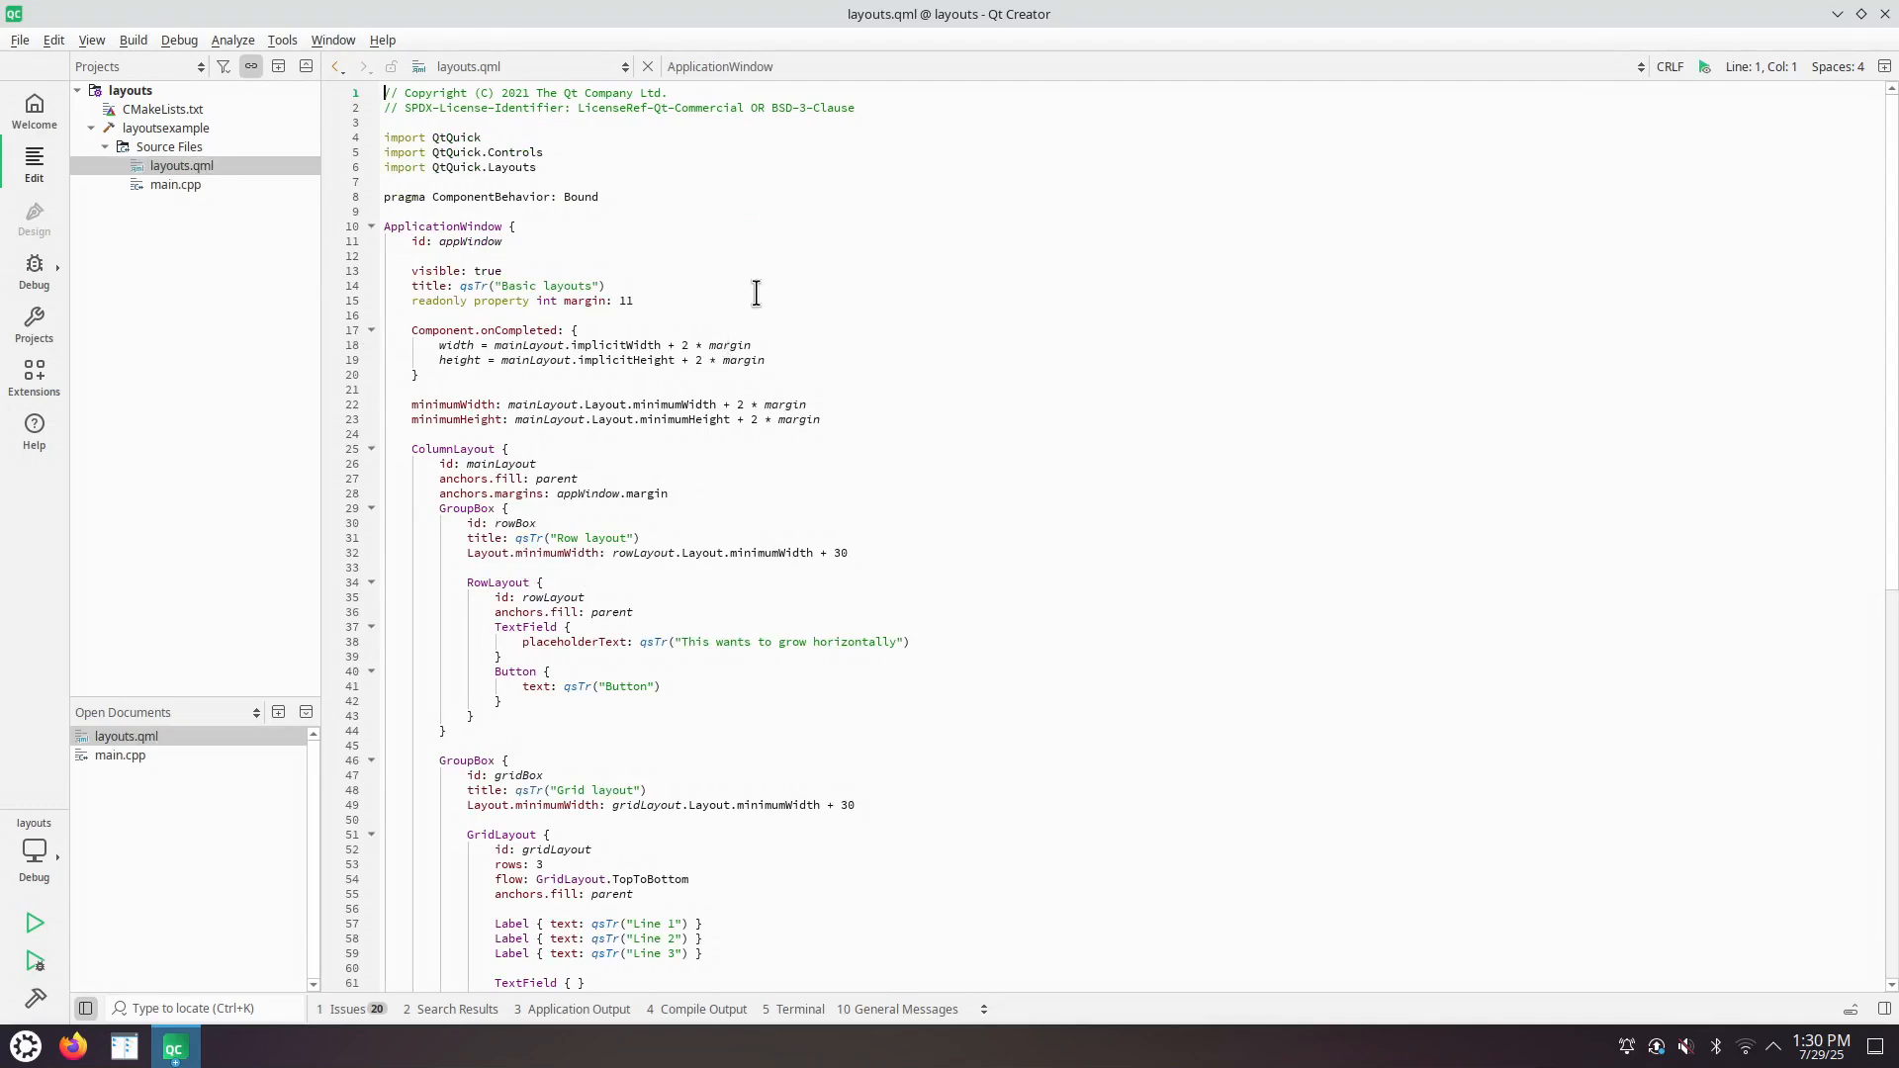
pyautogui.scroll(-13, 745, 297)
pyautogui.scroll(-1, 746, 296)
pyautogui.scroll(-2, 745, 297)
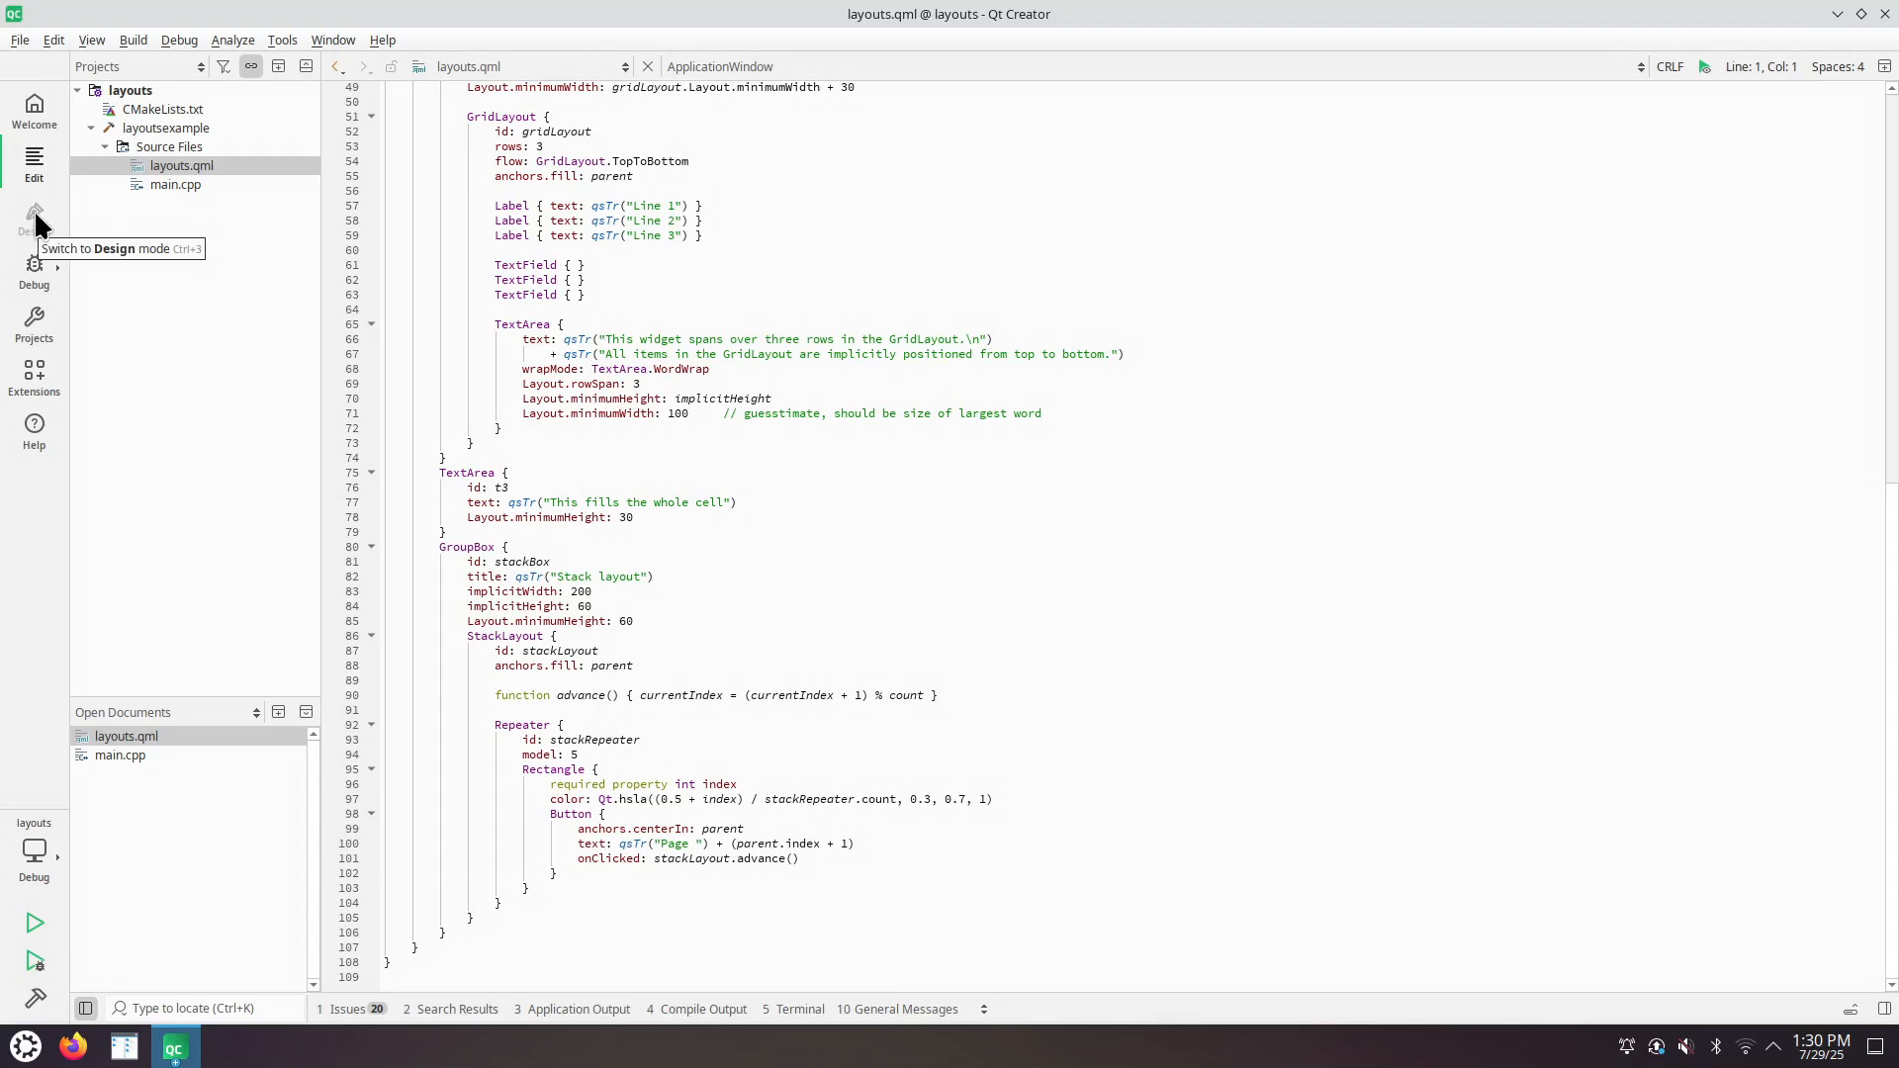
# - Enable loading of the Qt Quick Designer (deprecated) plugin in About Plugins and restart Qt Creator
pyautogui.click(378, 46)
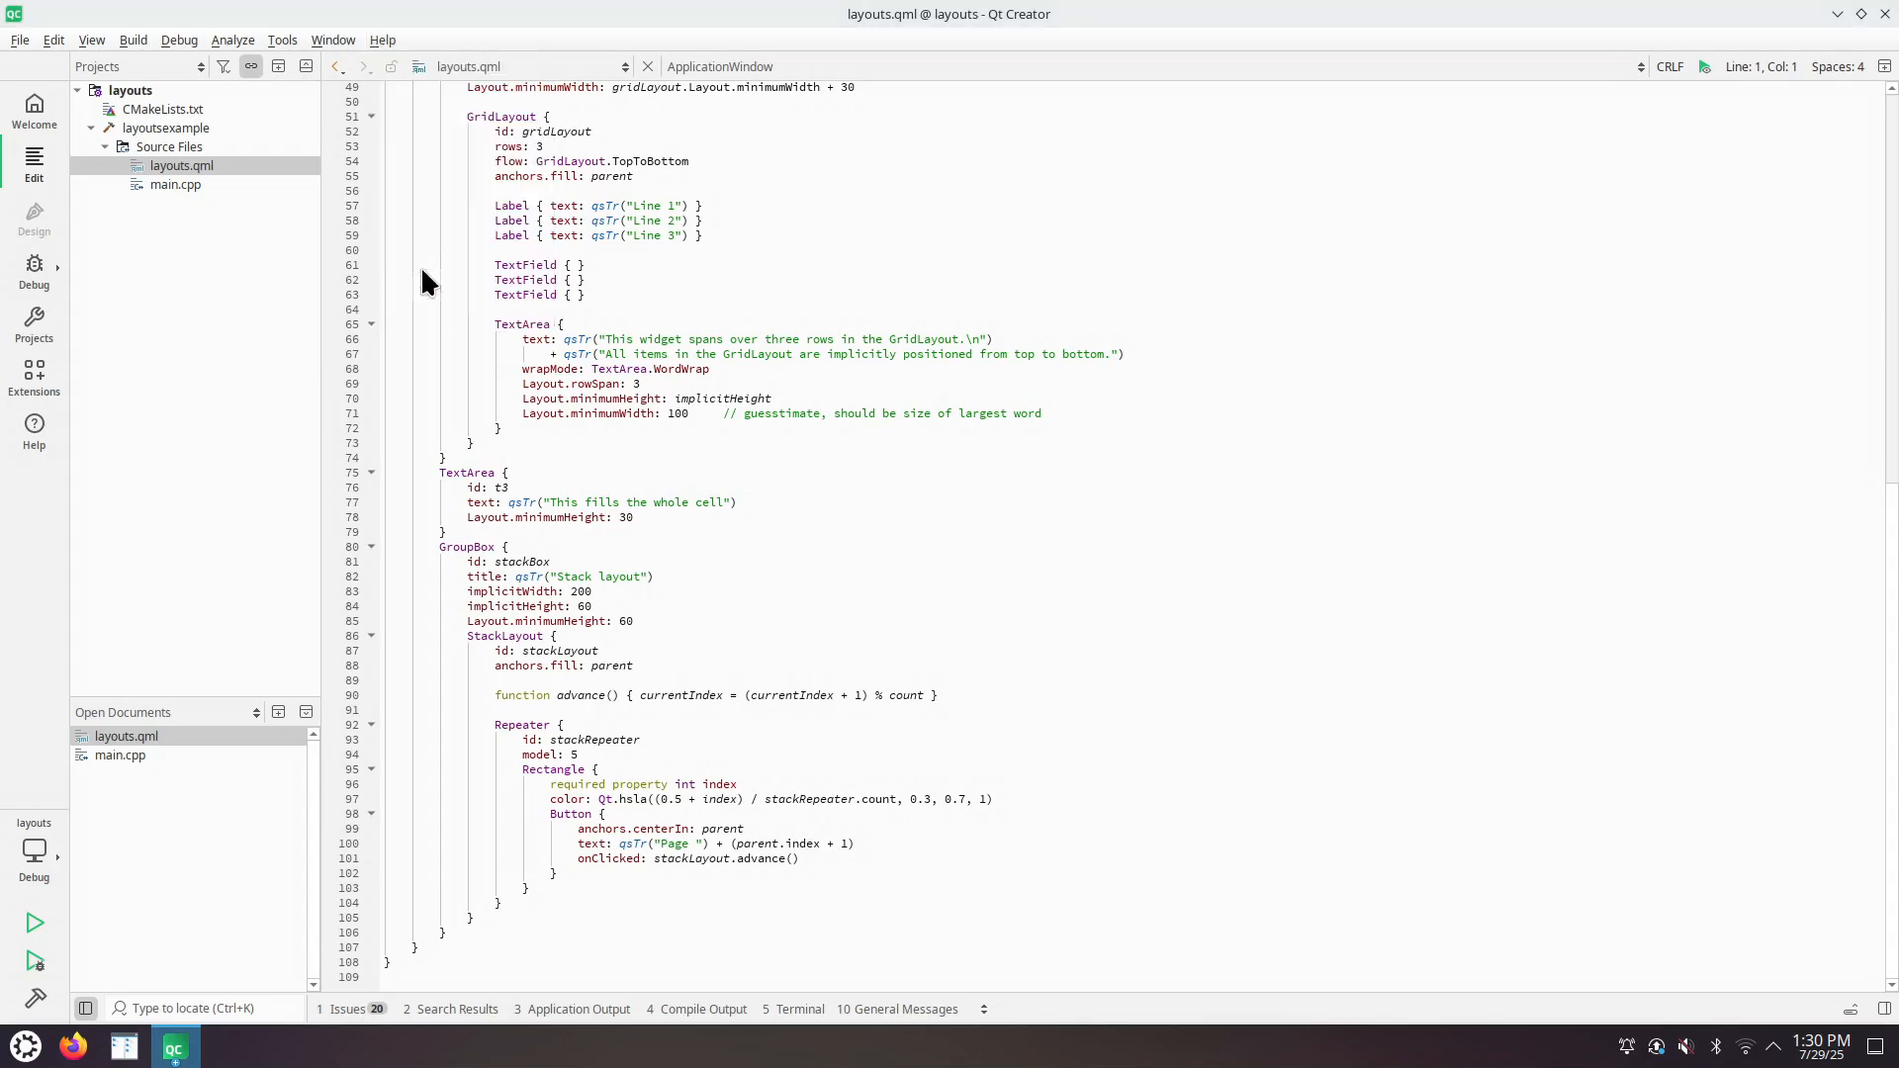
pyautogui.click(419, 266)
pyautogui.scroll(-2, 1060, 582)
pyautogui.scroll(-1, 1060, 583)
pyautogui.scroll(-3, 1061, 580)
pyautogui.scroll(-3, 1059, 582)
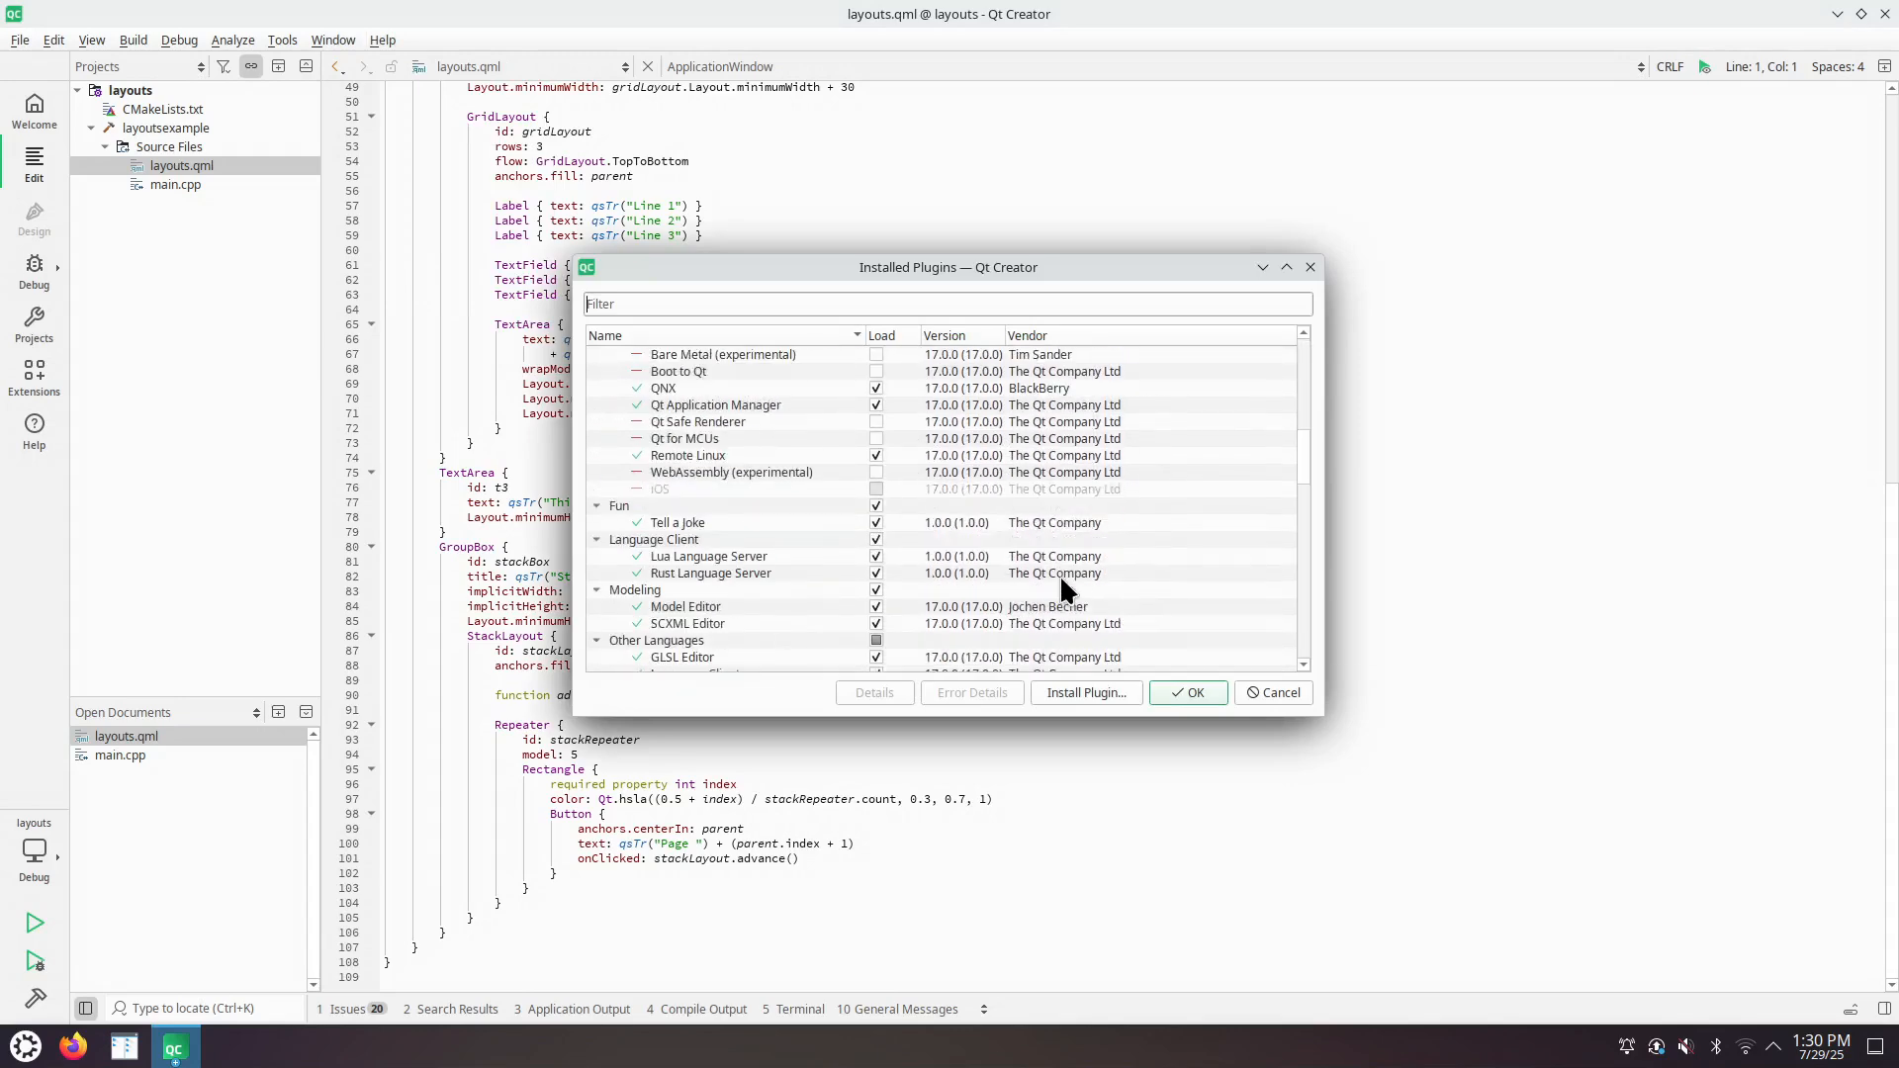
pyautogui.scroll(-1, 1059, 574)
pyautogui.scroll(-1, 1059, 575)
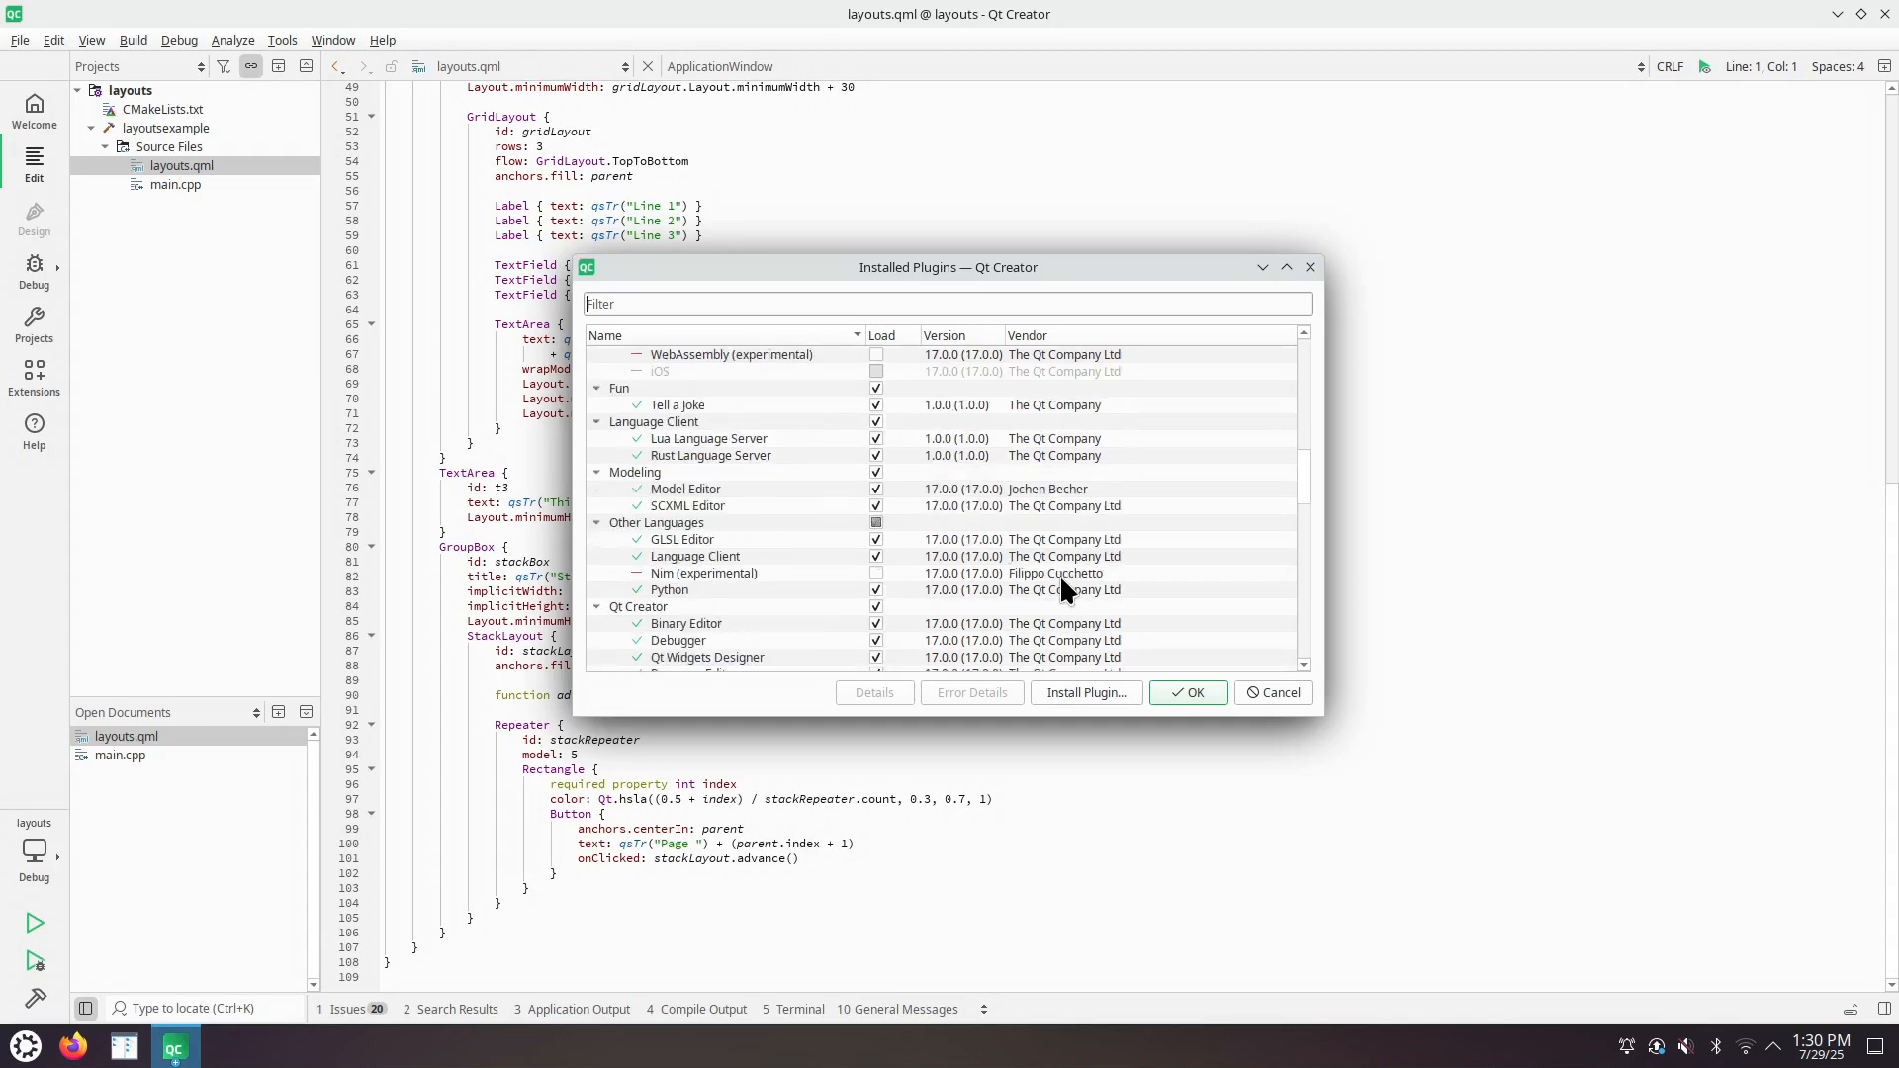
pyautogui.scroll(-1, 1059, 574)
pyautogui.scroll(-1, 1060, 574)
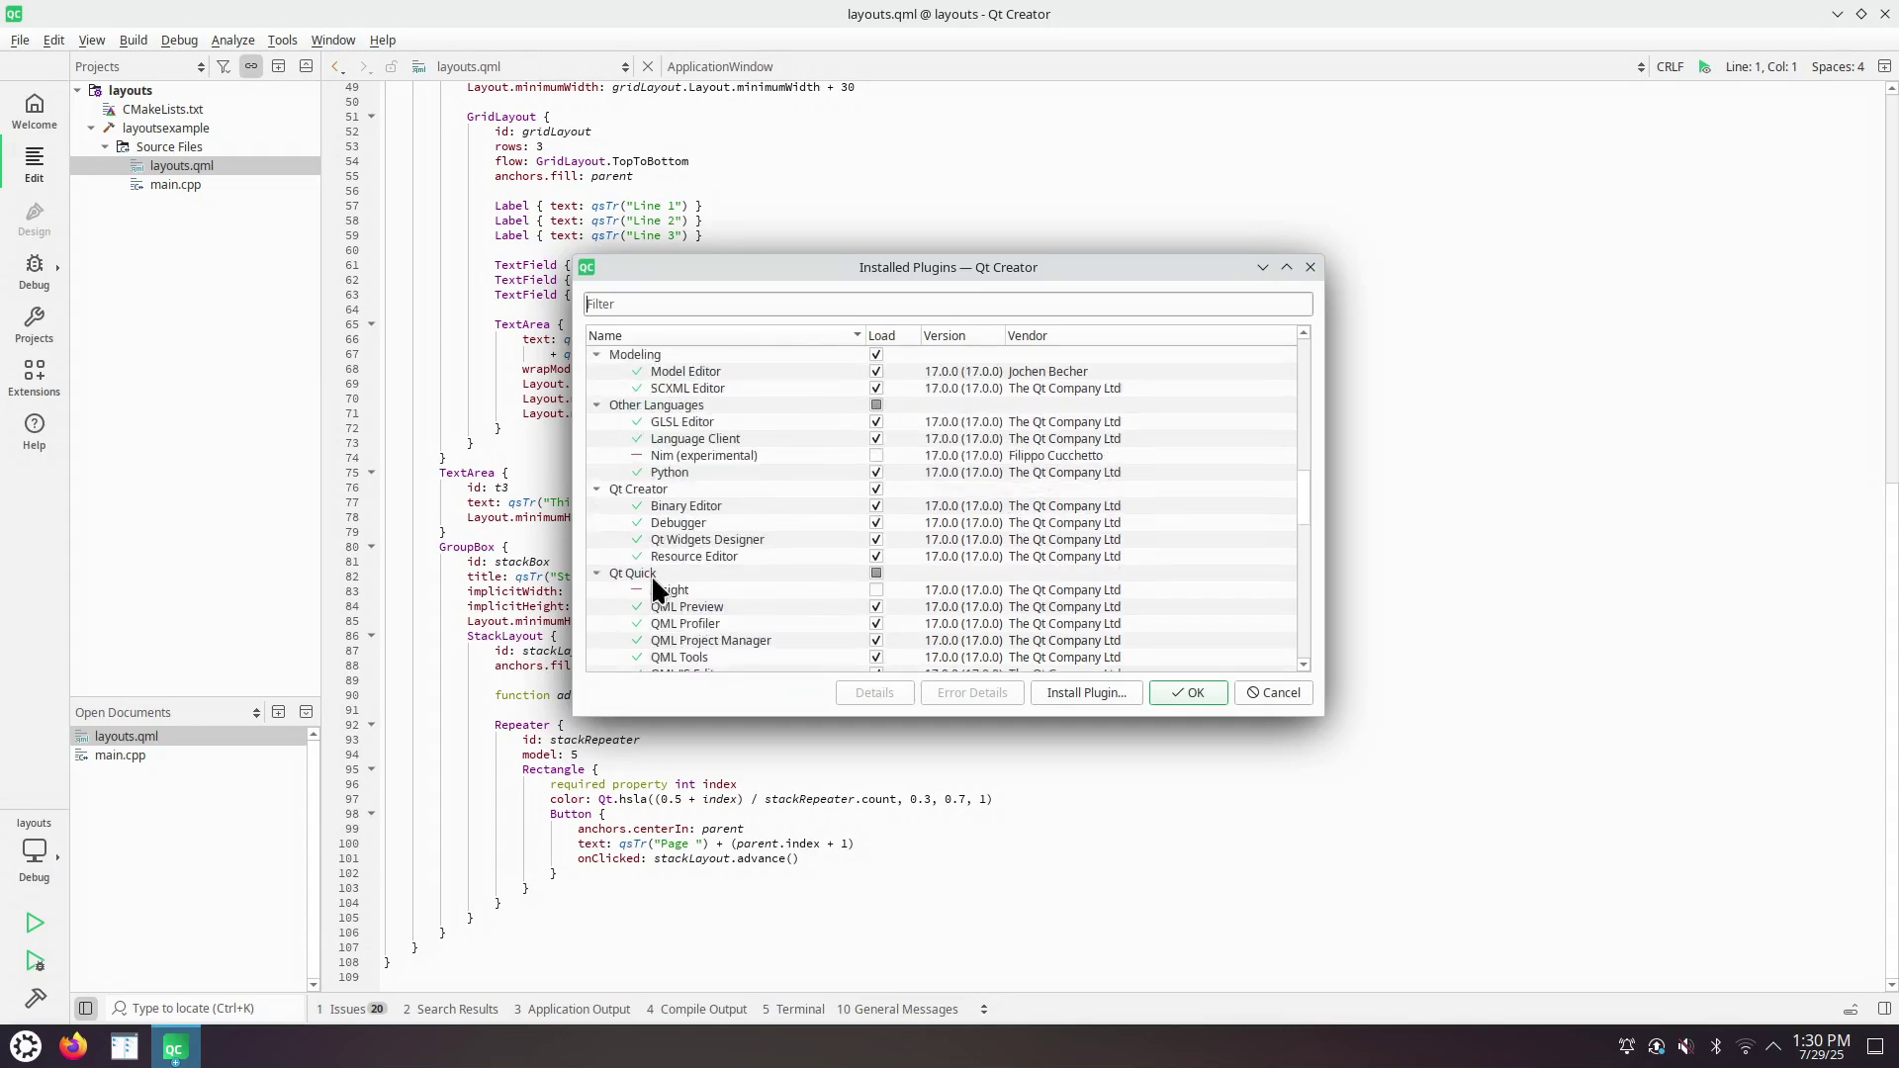
pyautogui.scroll(-1, 958, 600)
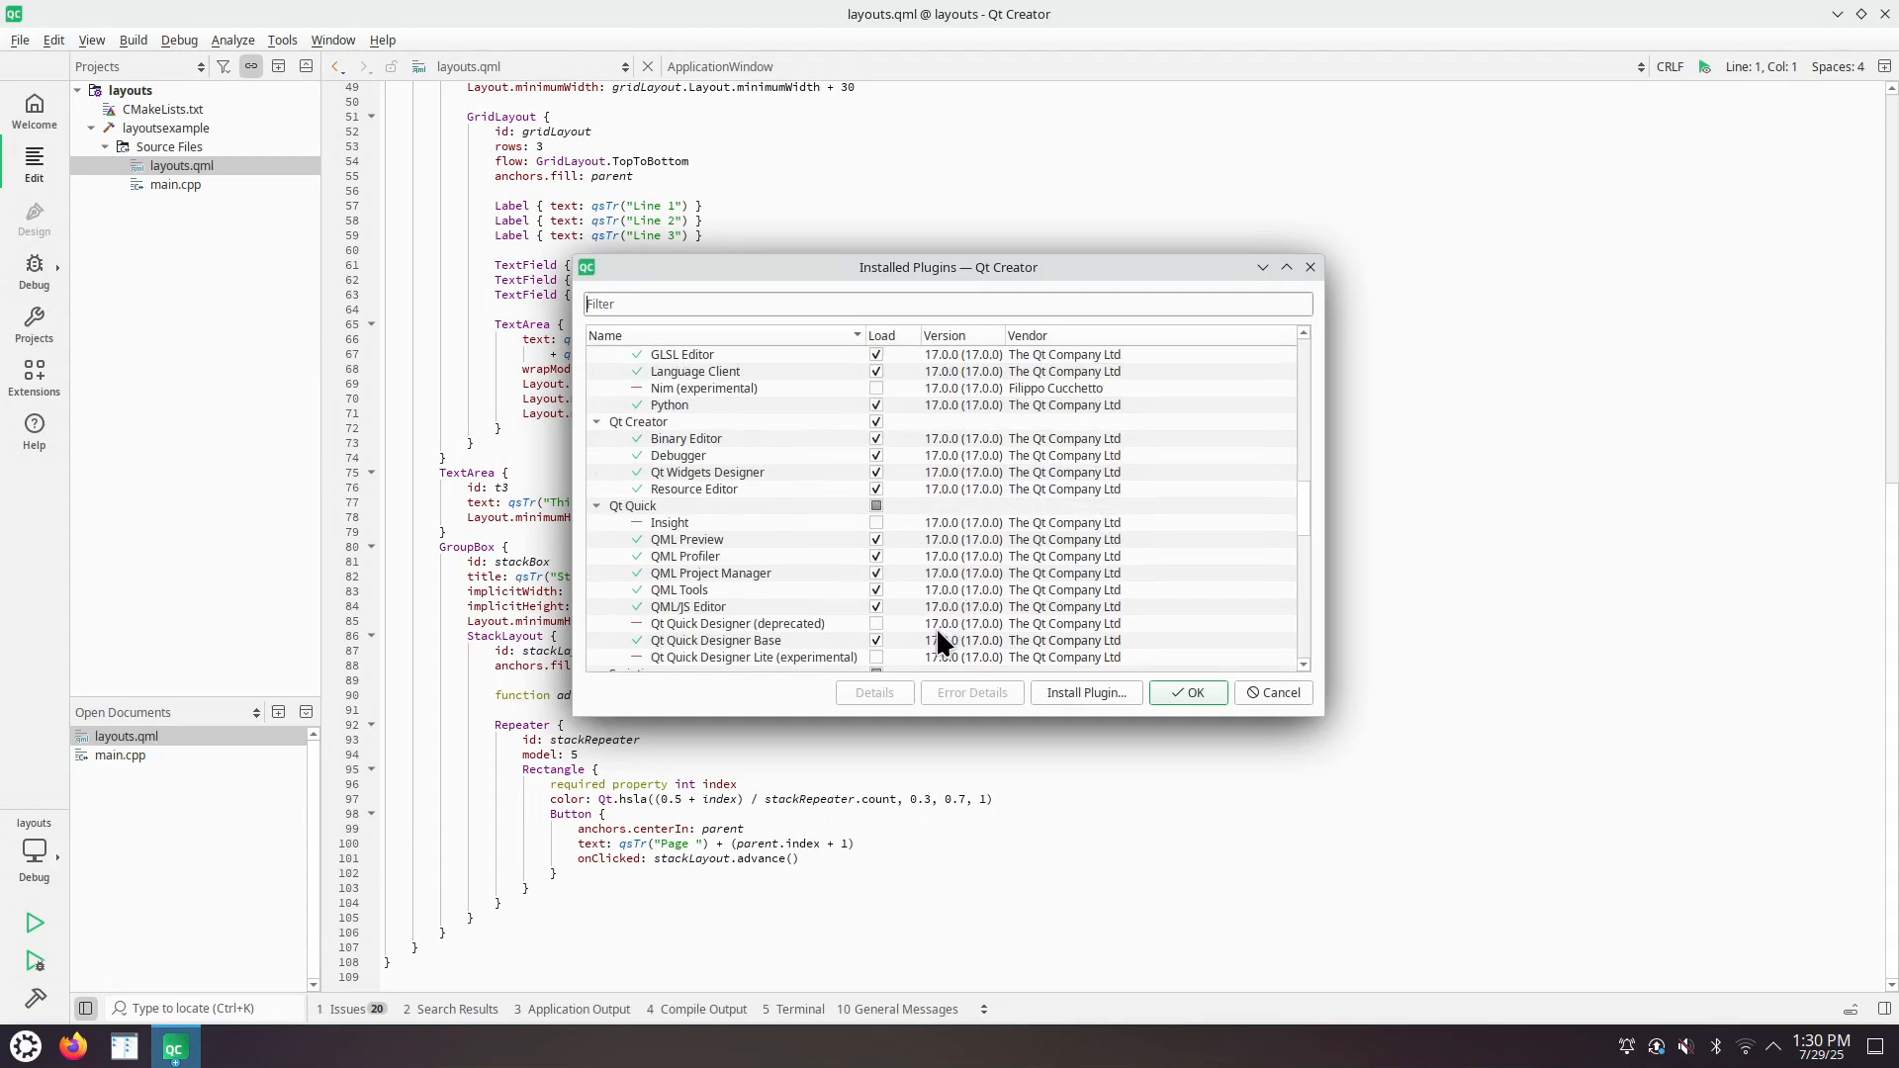
pyautogui.scroll(-1, 901, 639)
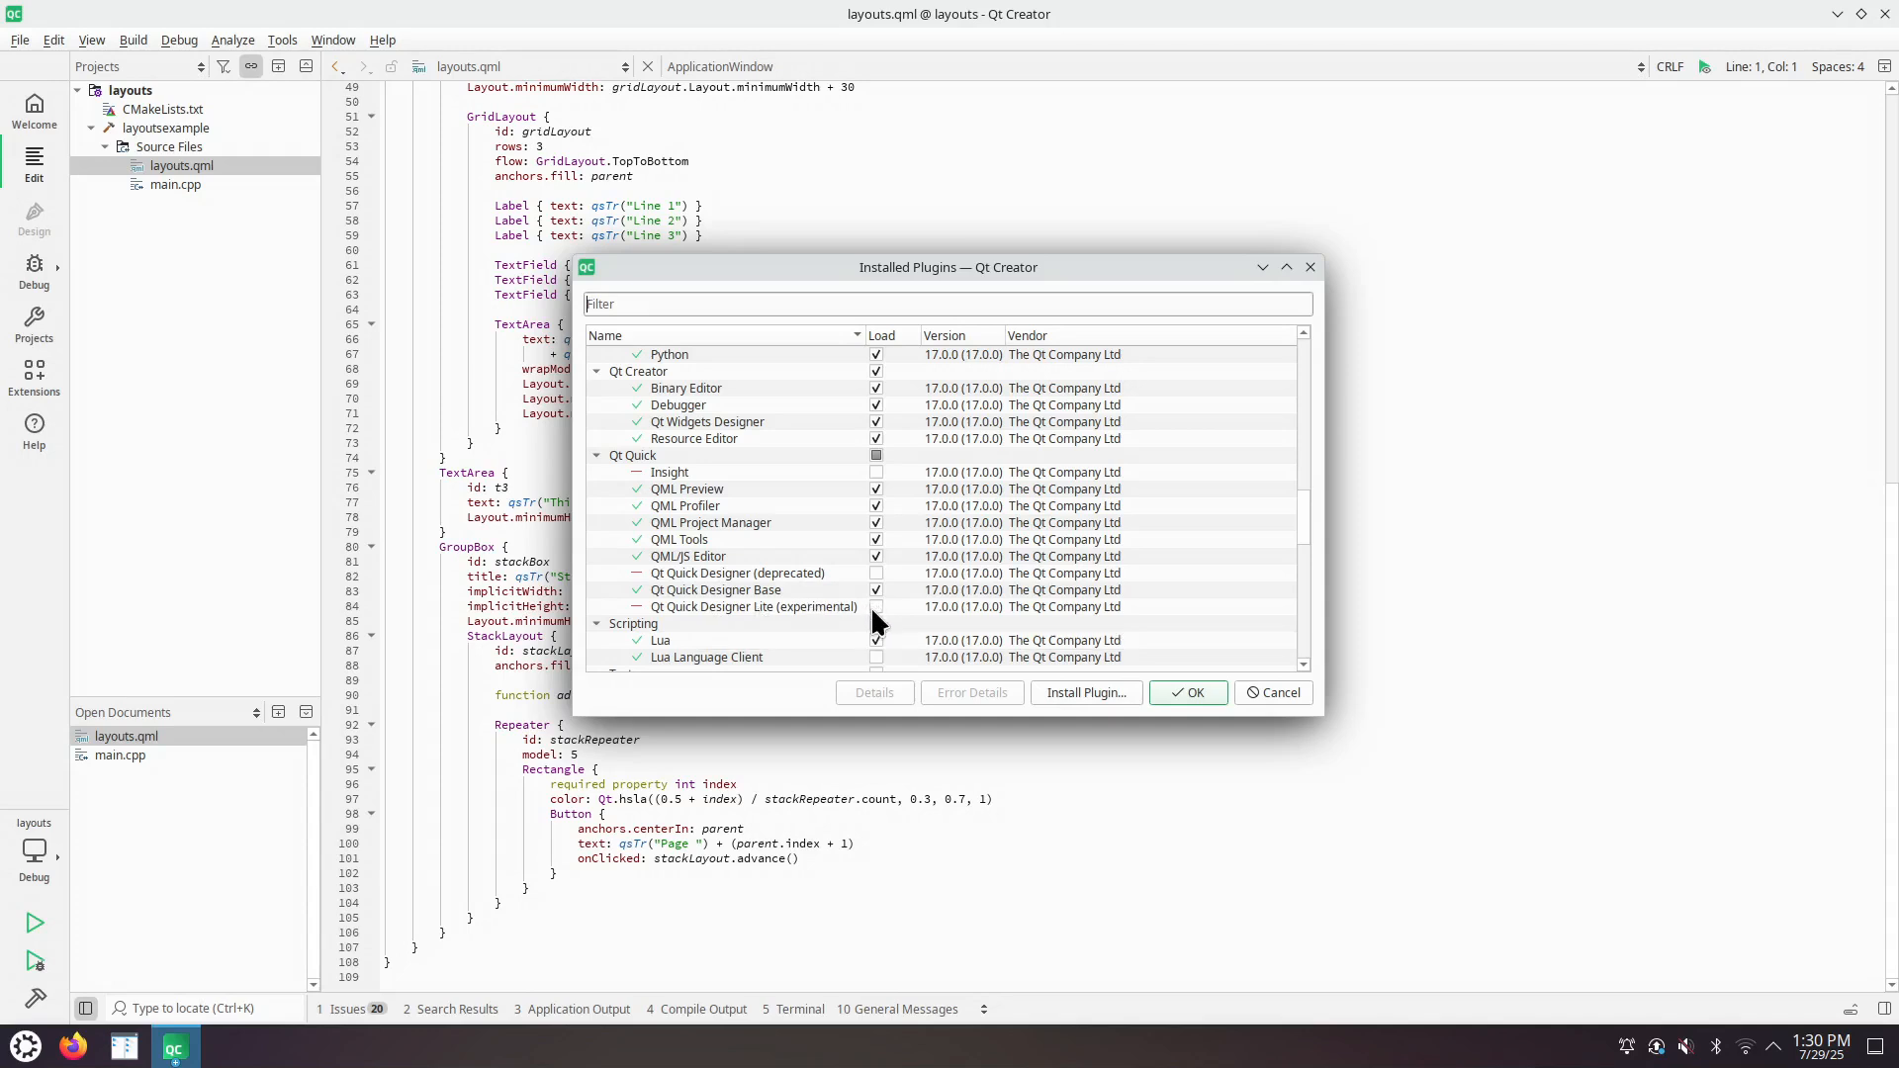
pyautogui.click(875, 573)
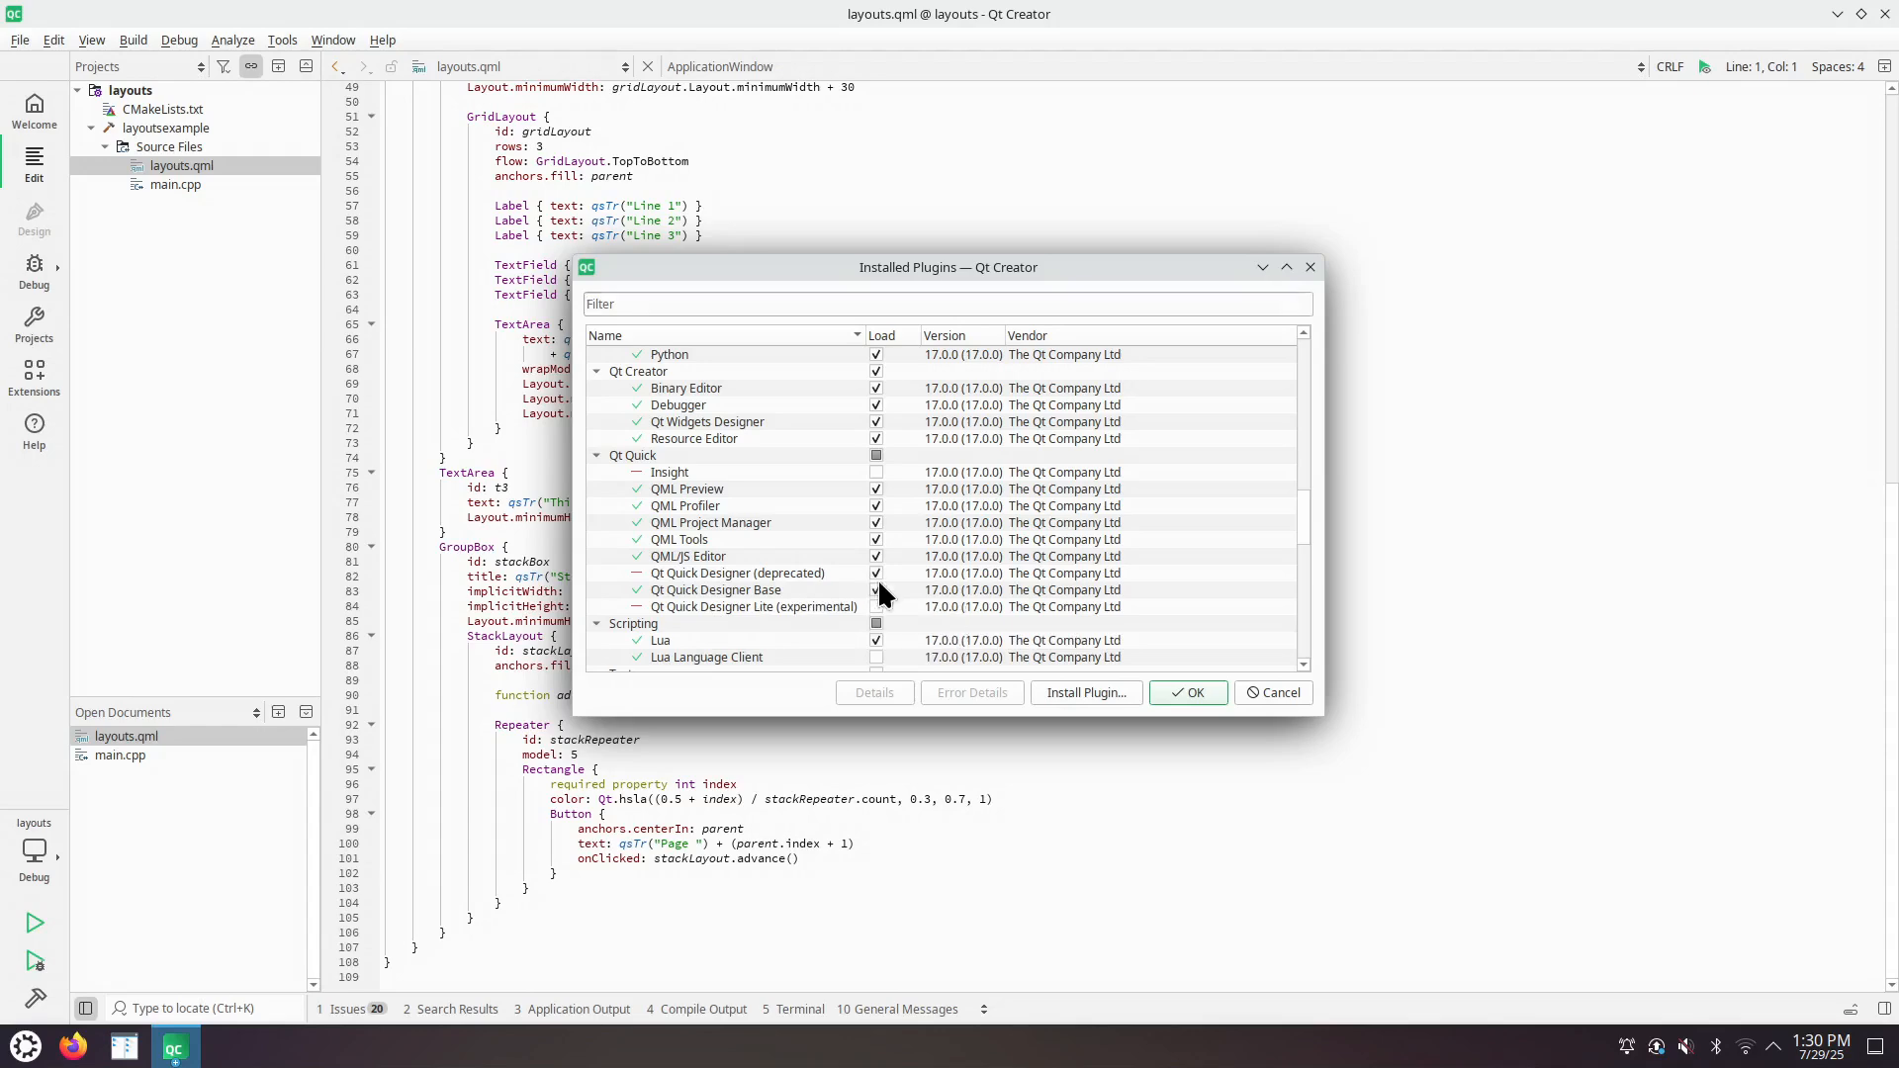
pyautogui.click(1194, 691)
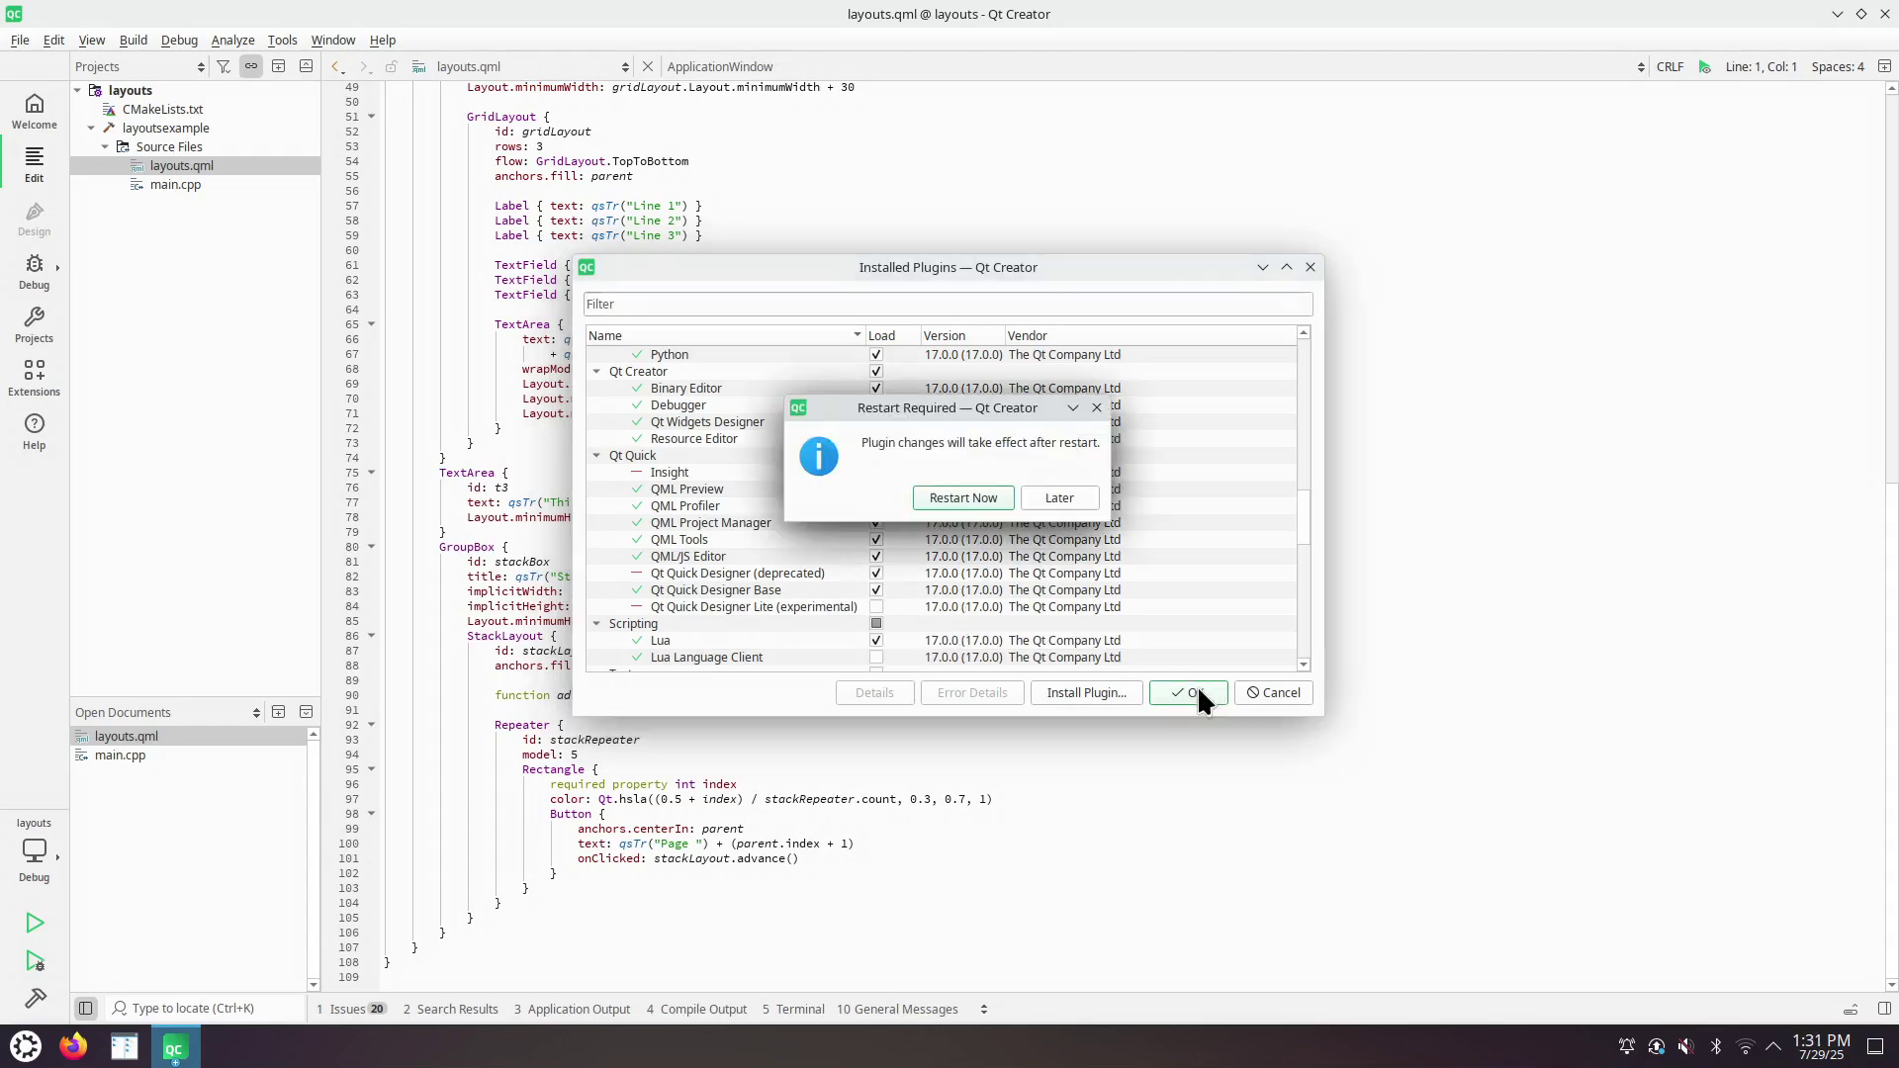
pyautogui.click(951, 502)
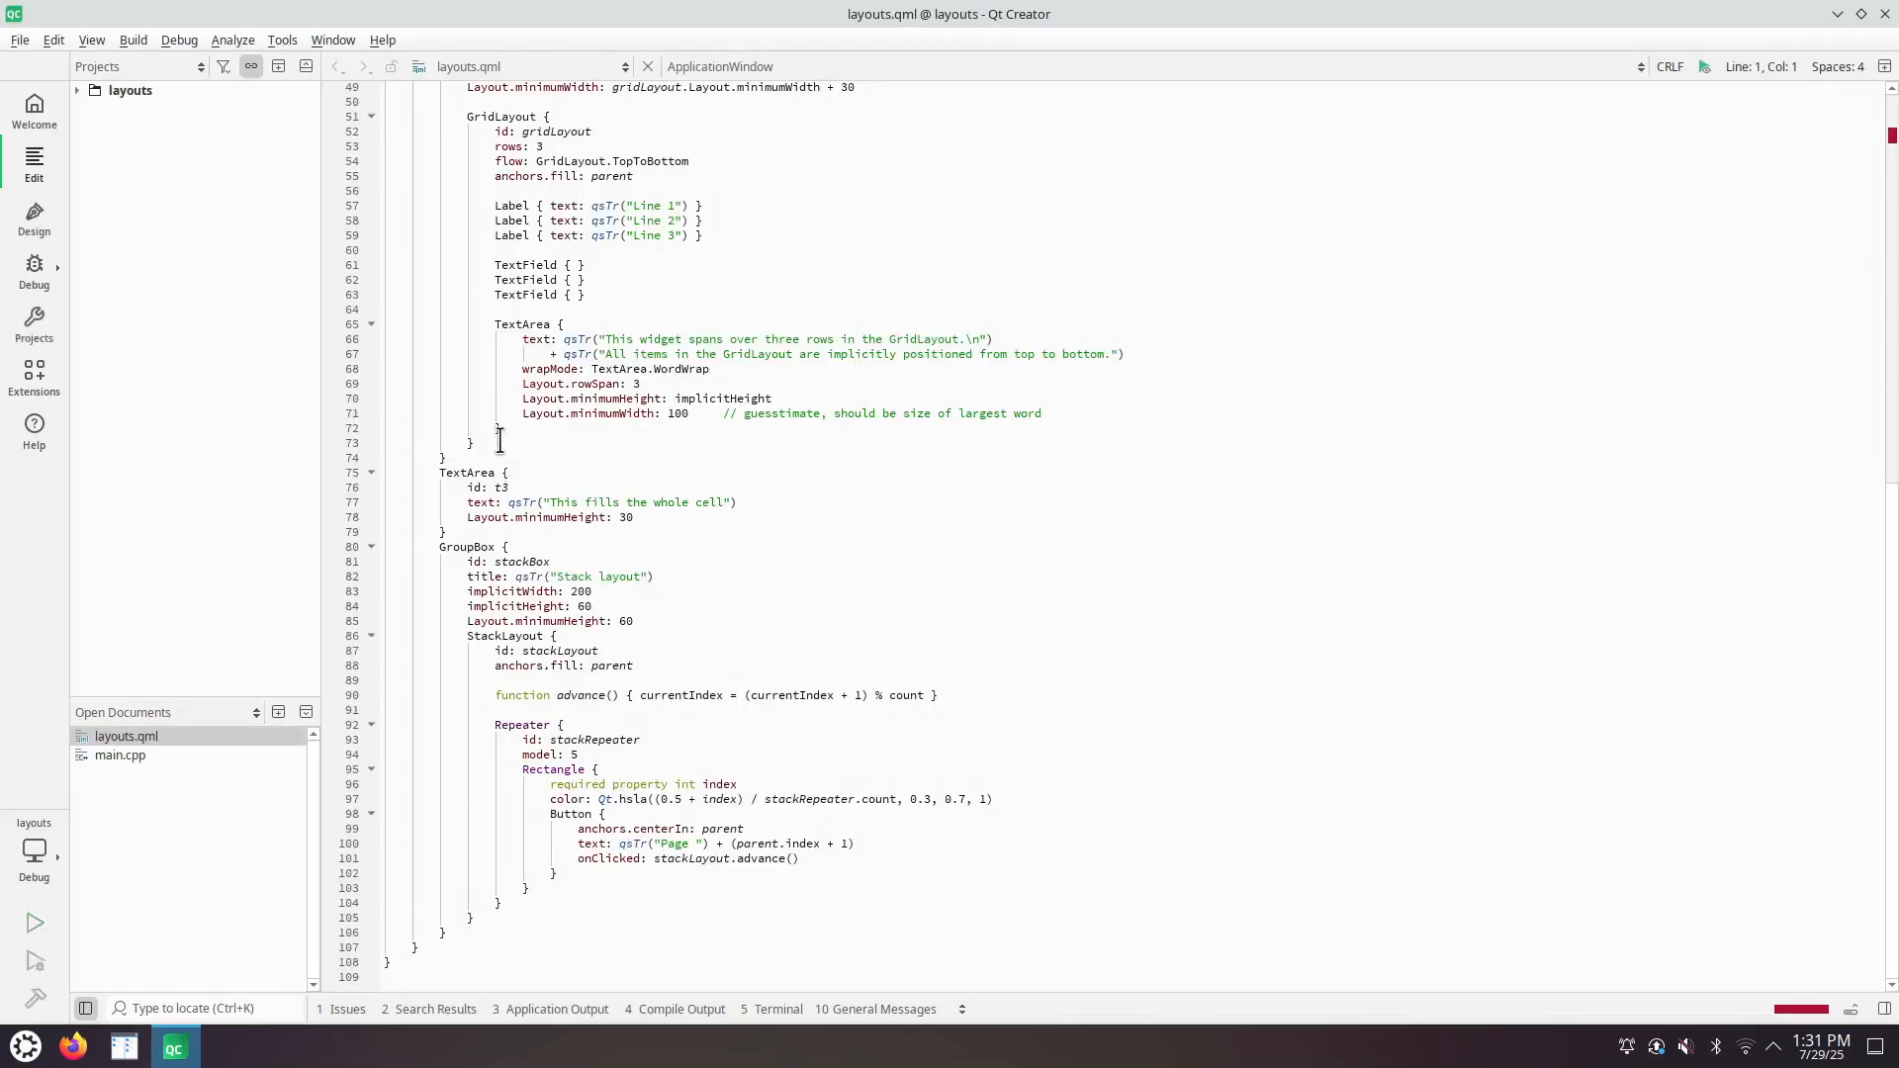
# - Switch layouts.qml into Design mode twice, getting the unsupported ApplicationWindow root error
pyautogui.click(534, 367)
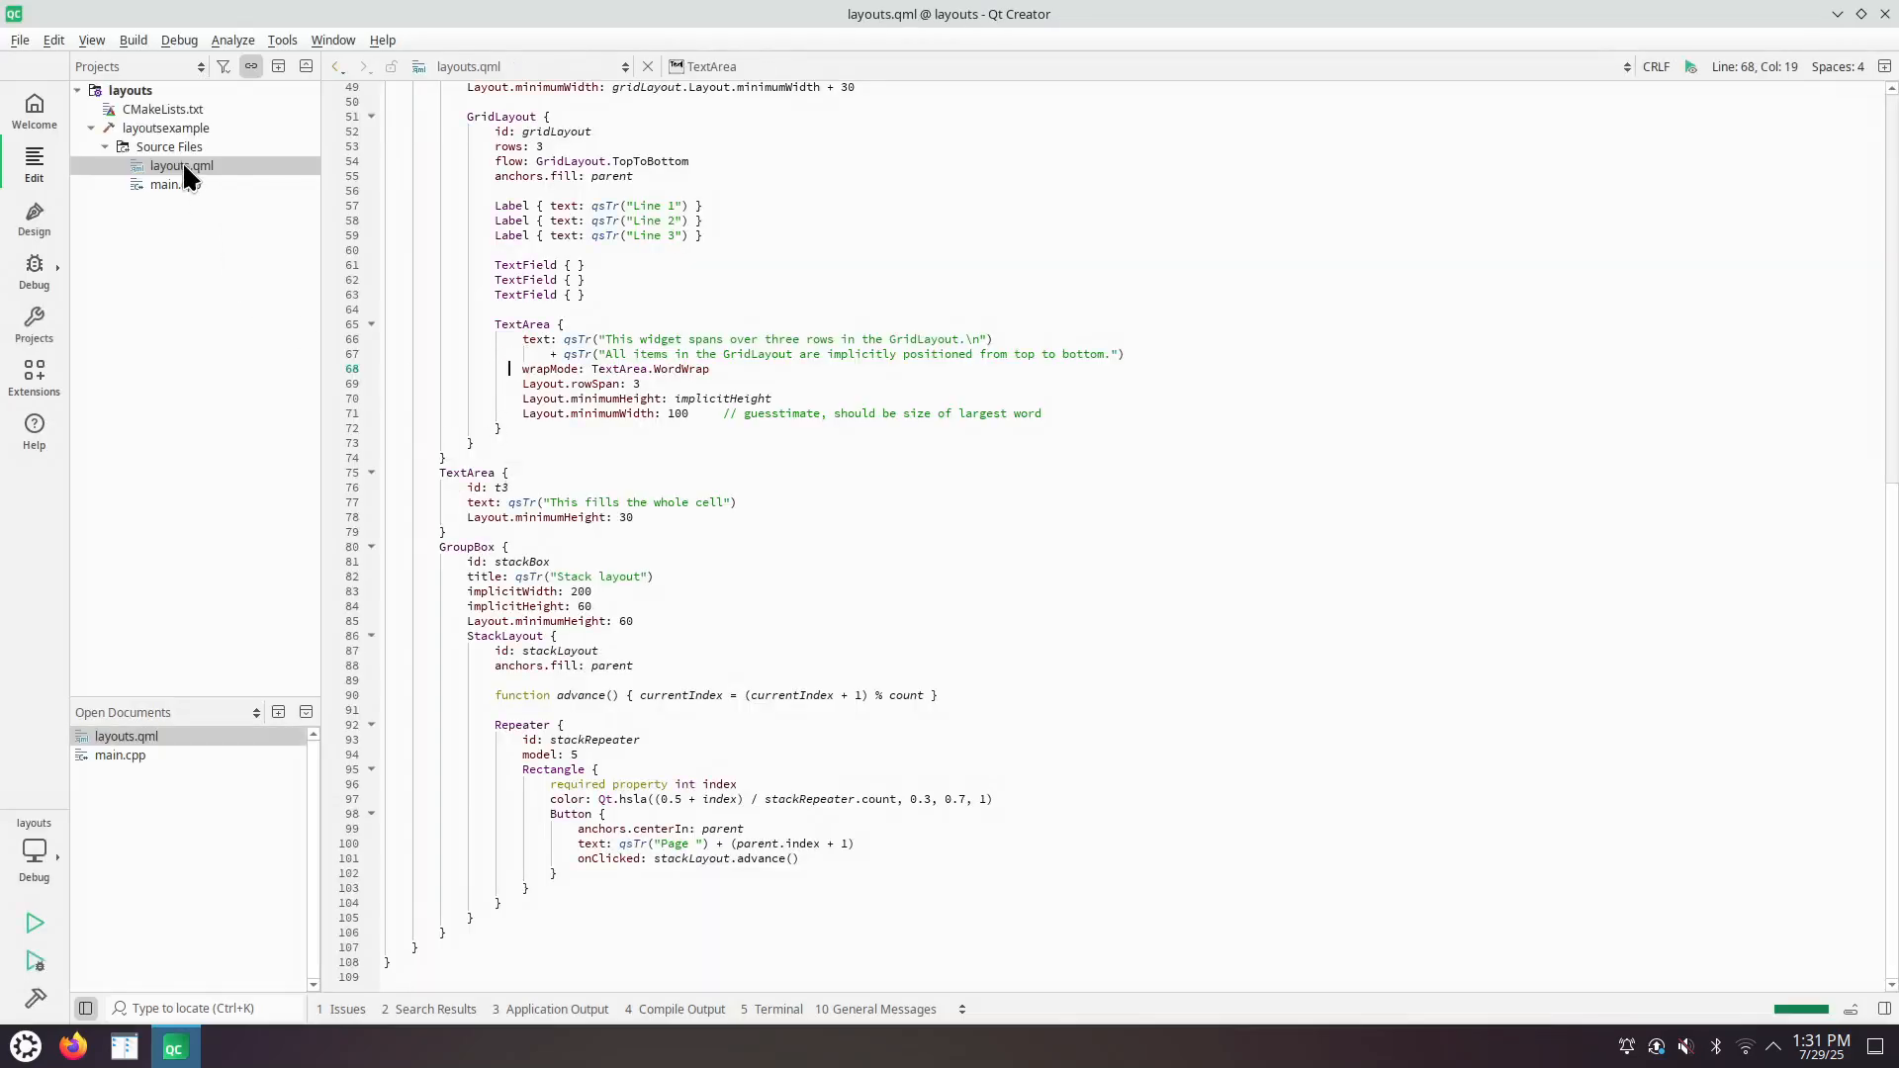
pyautogui.click(34, 213)
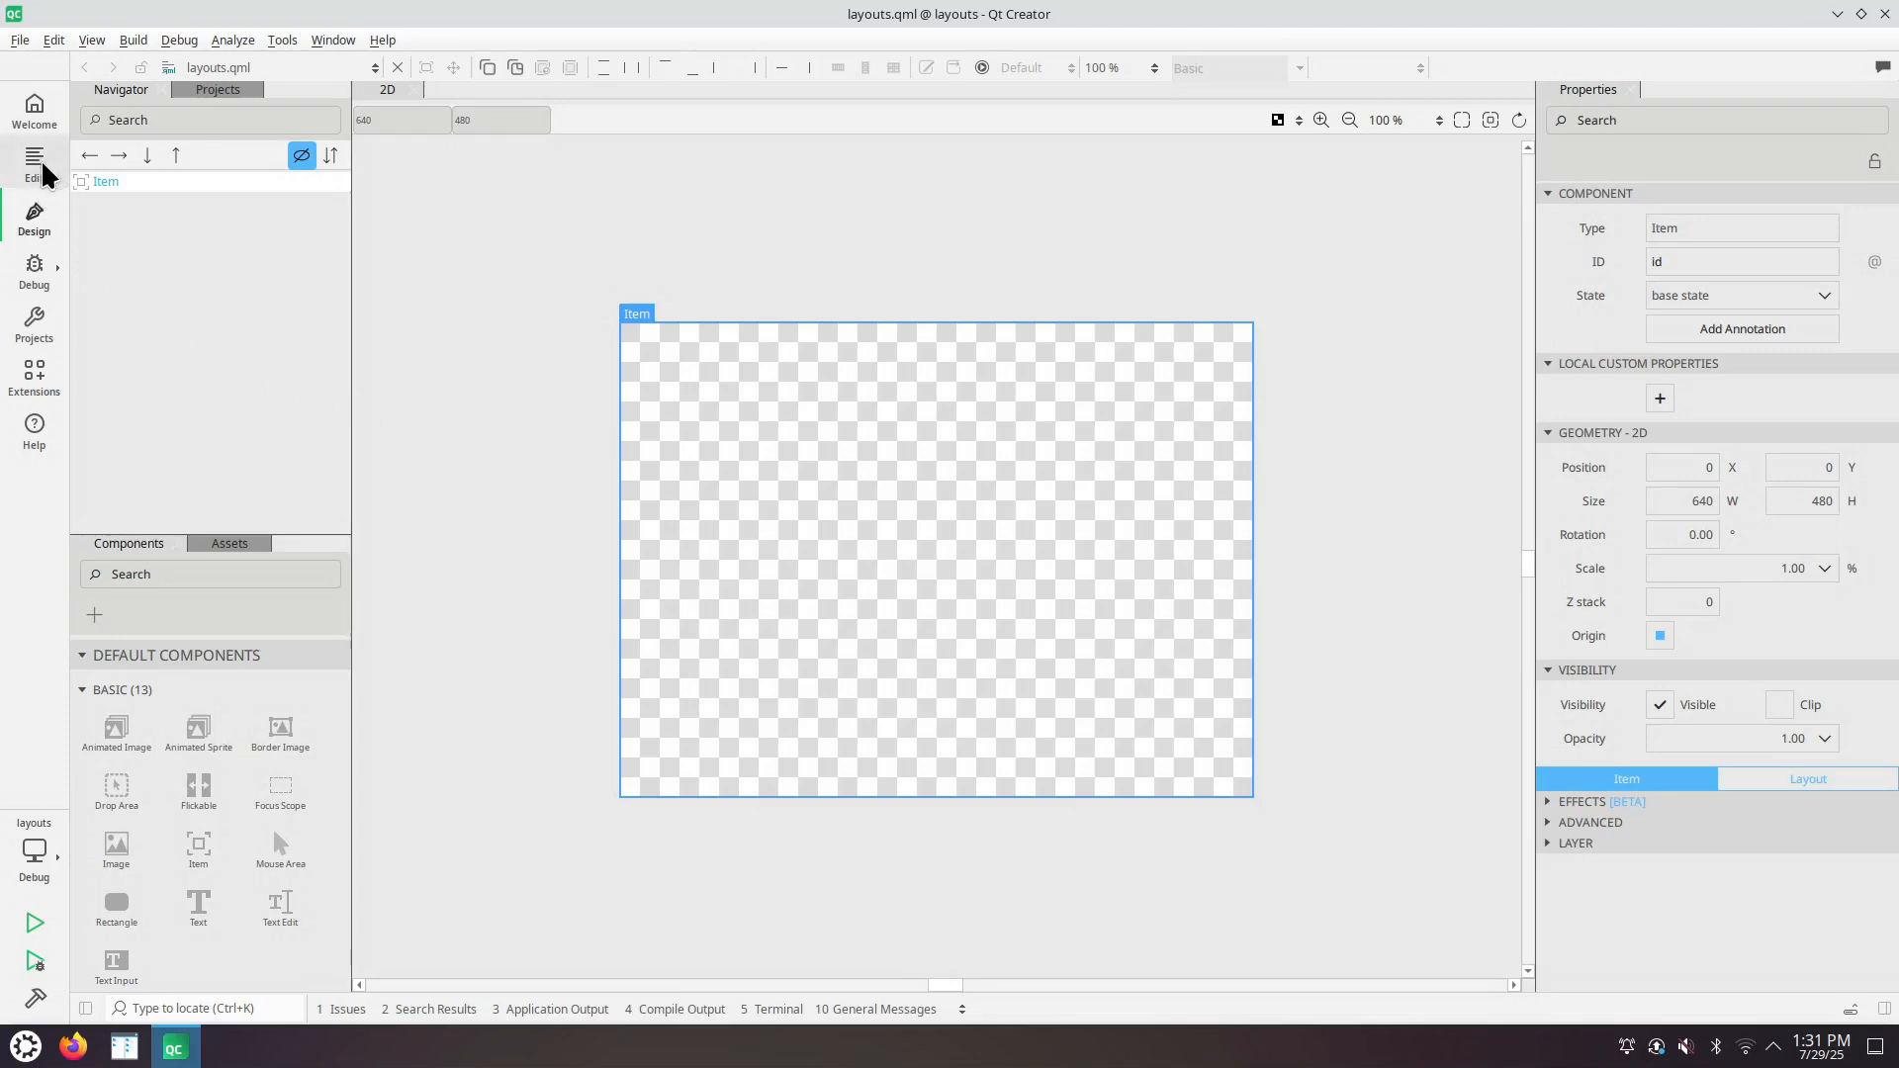
pyautogui.click(35, 161)
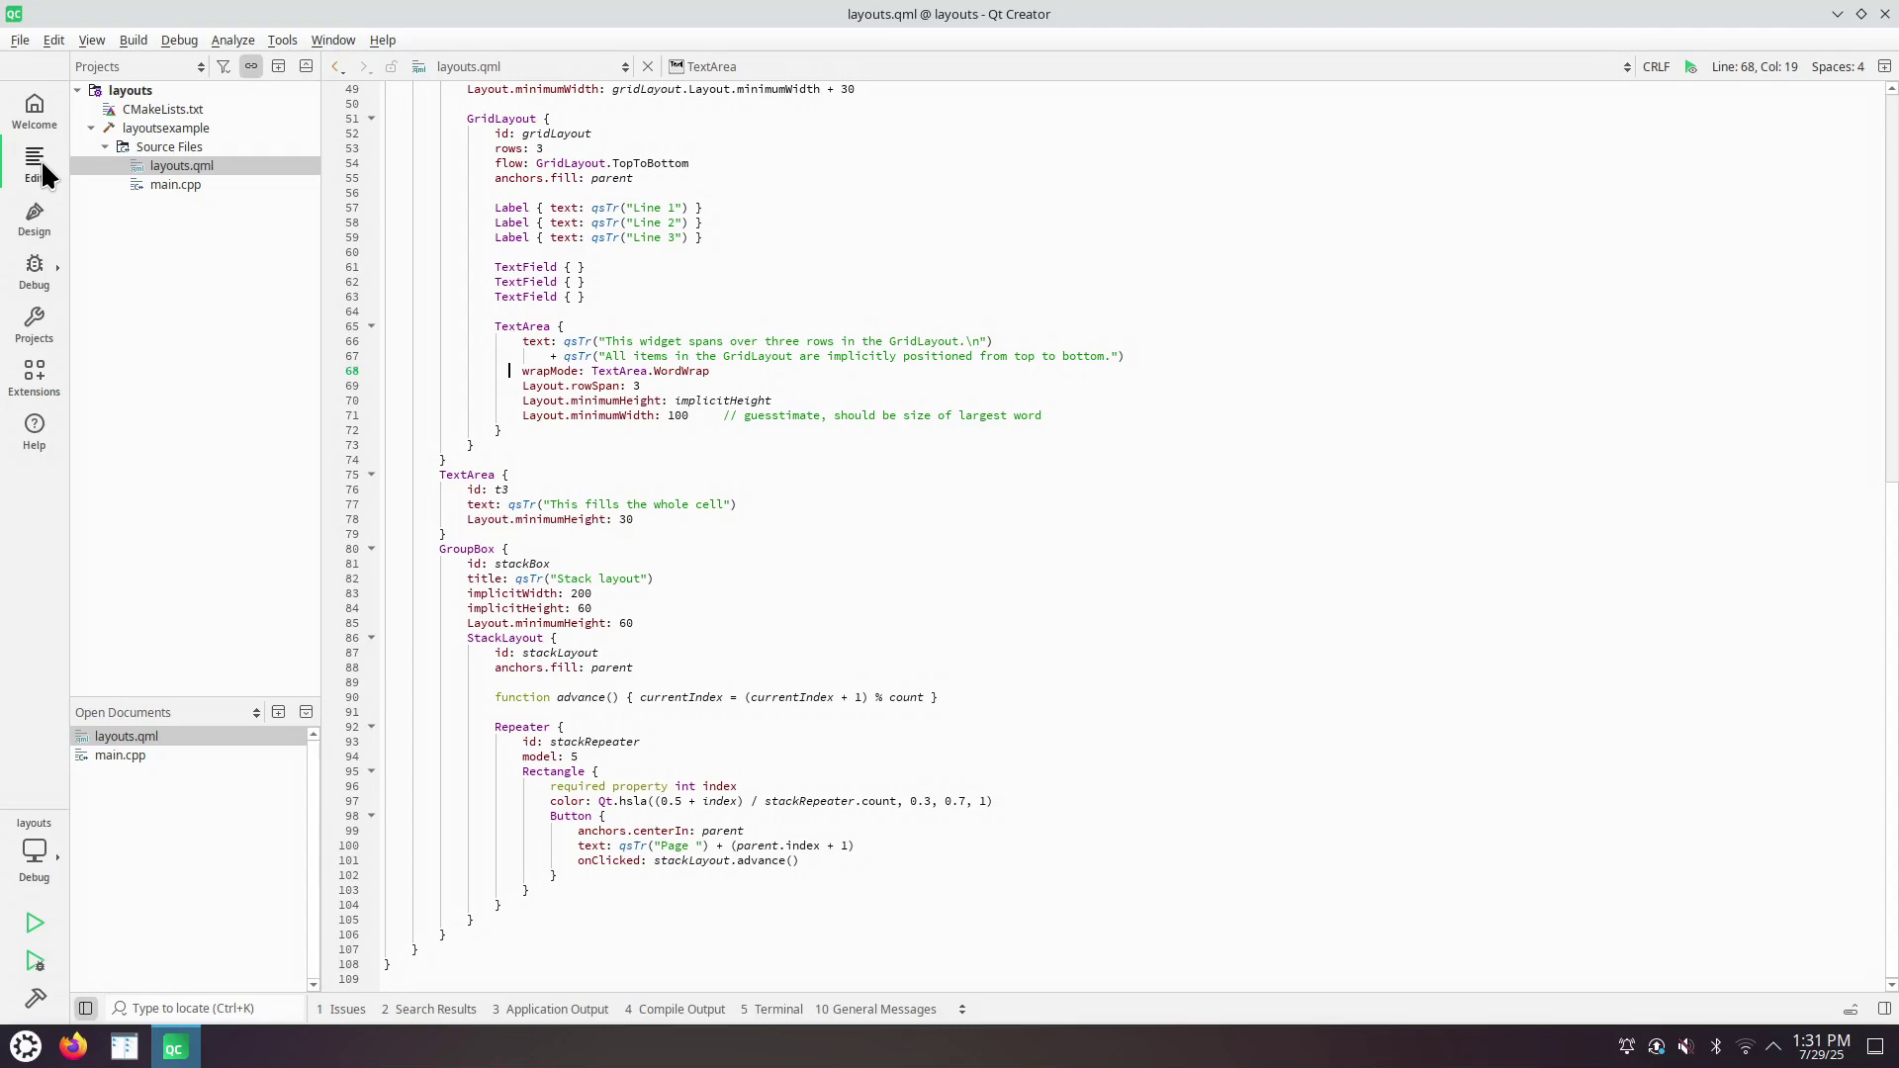
pyautogui.click(38, 218)
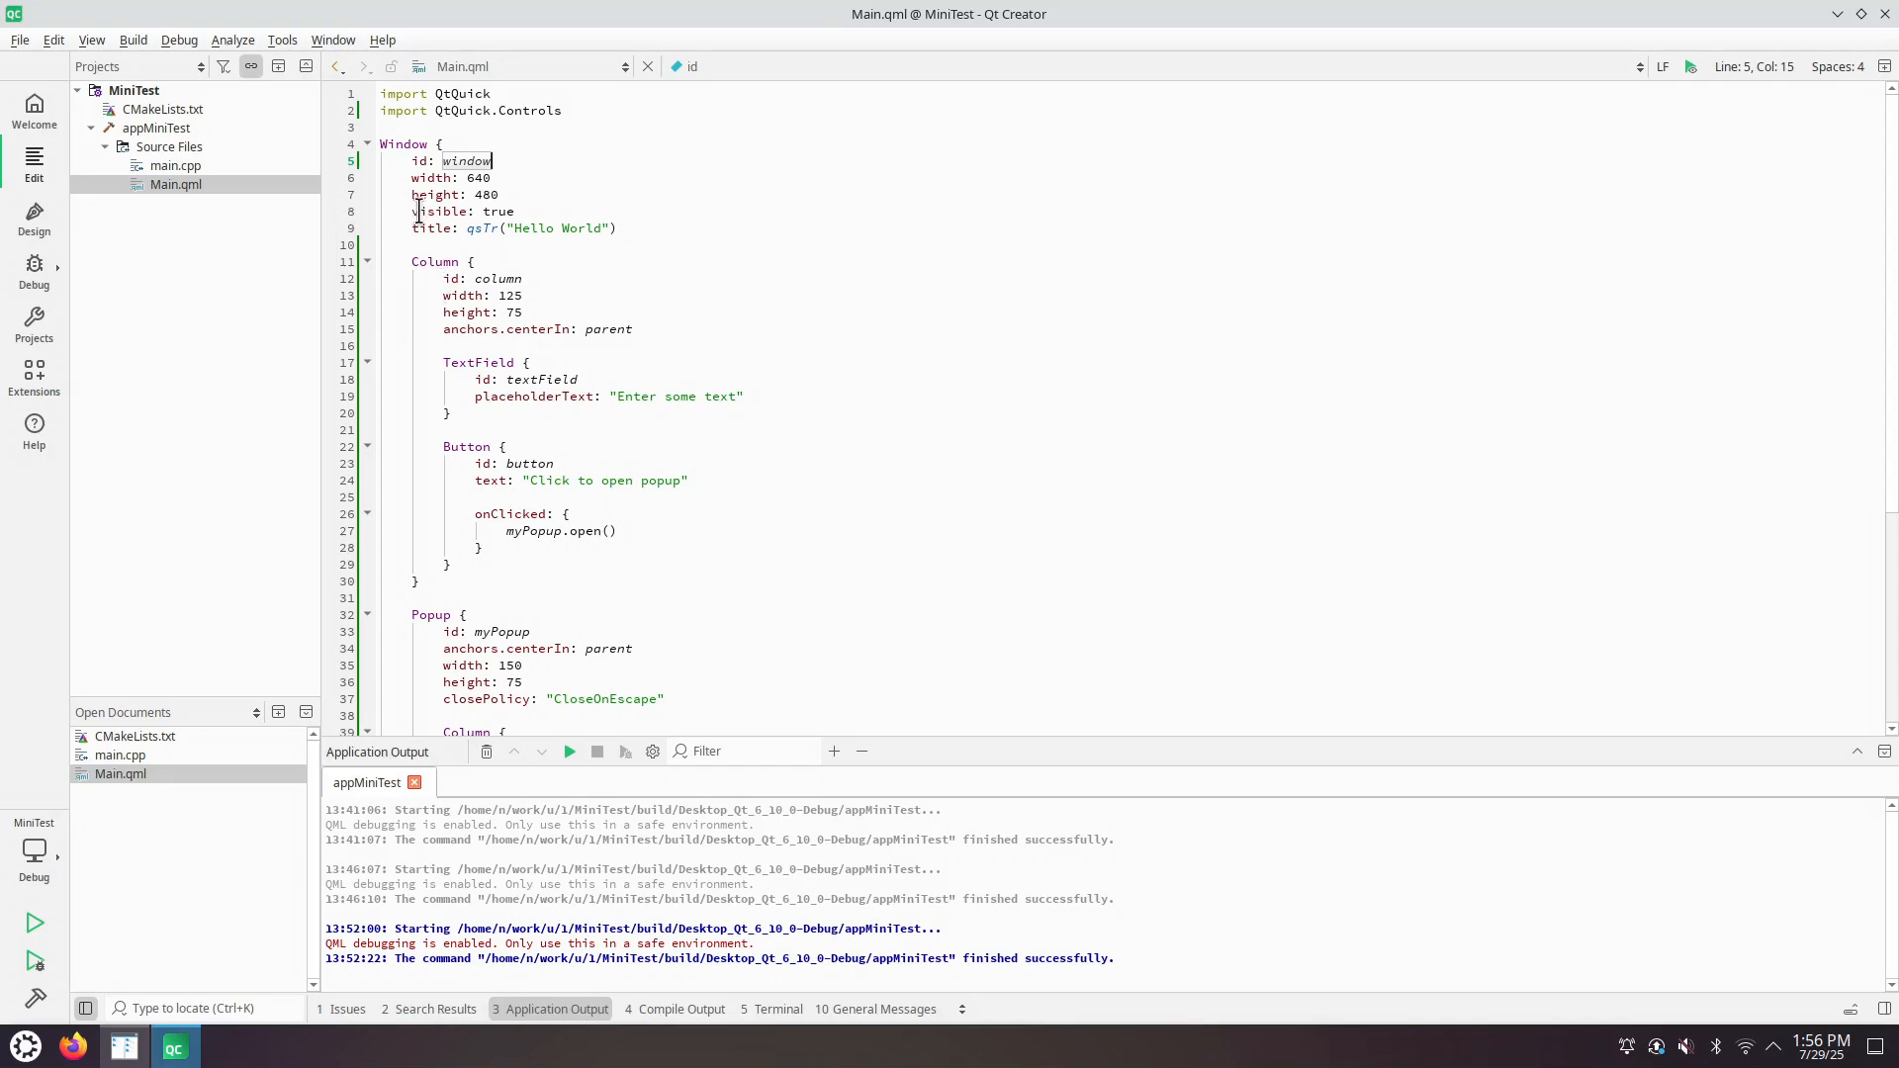
# - Highlight the Window id, Column, TextField, Button and Popup items in Main.qml
pyautogui.doubleClick(389, 144)
pyautogui.doubleClick(444, 261)
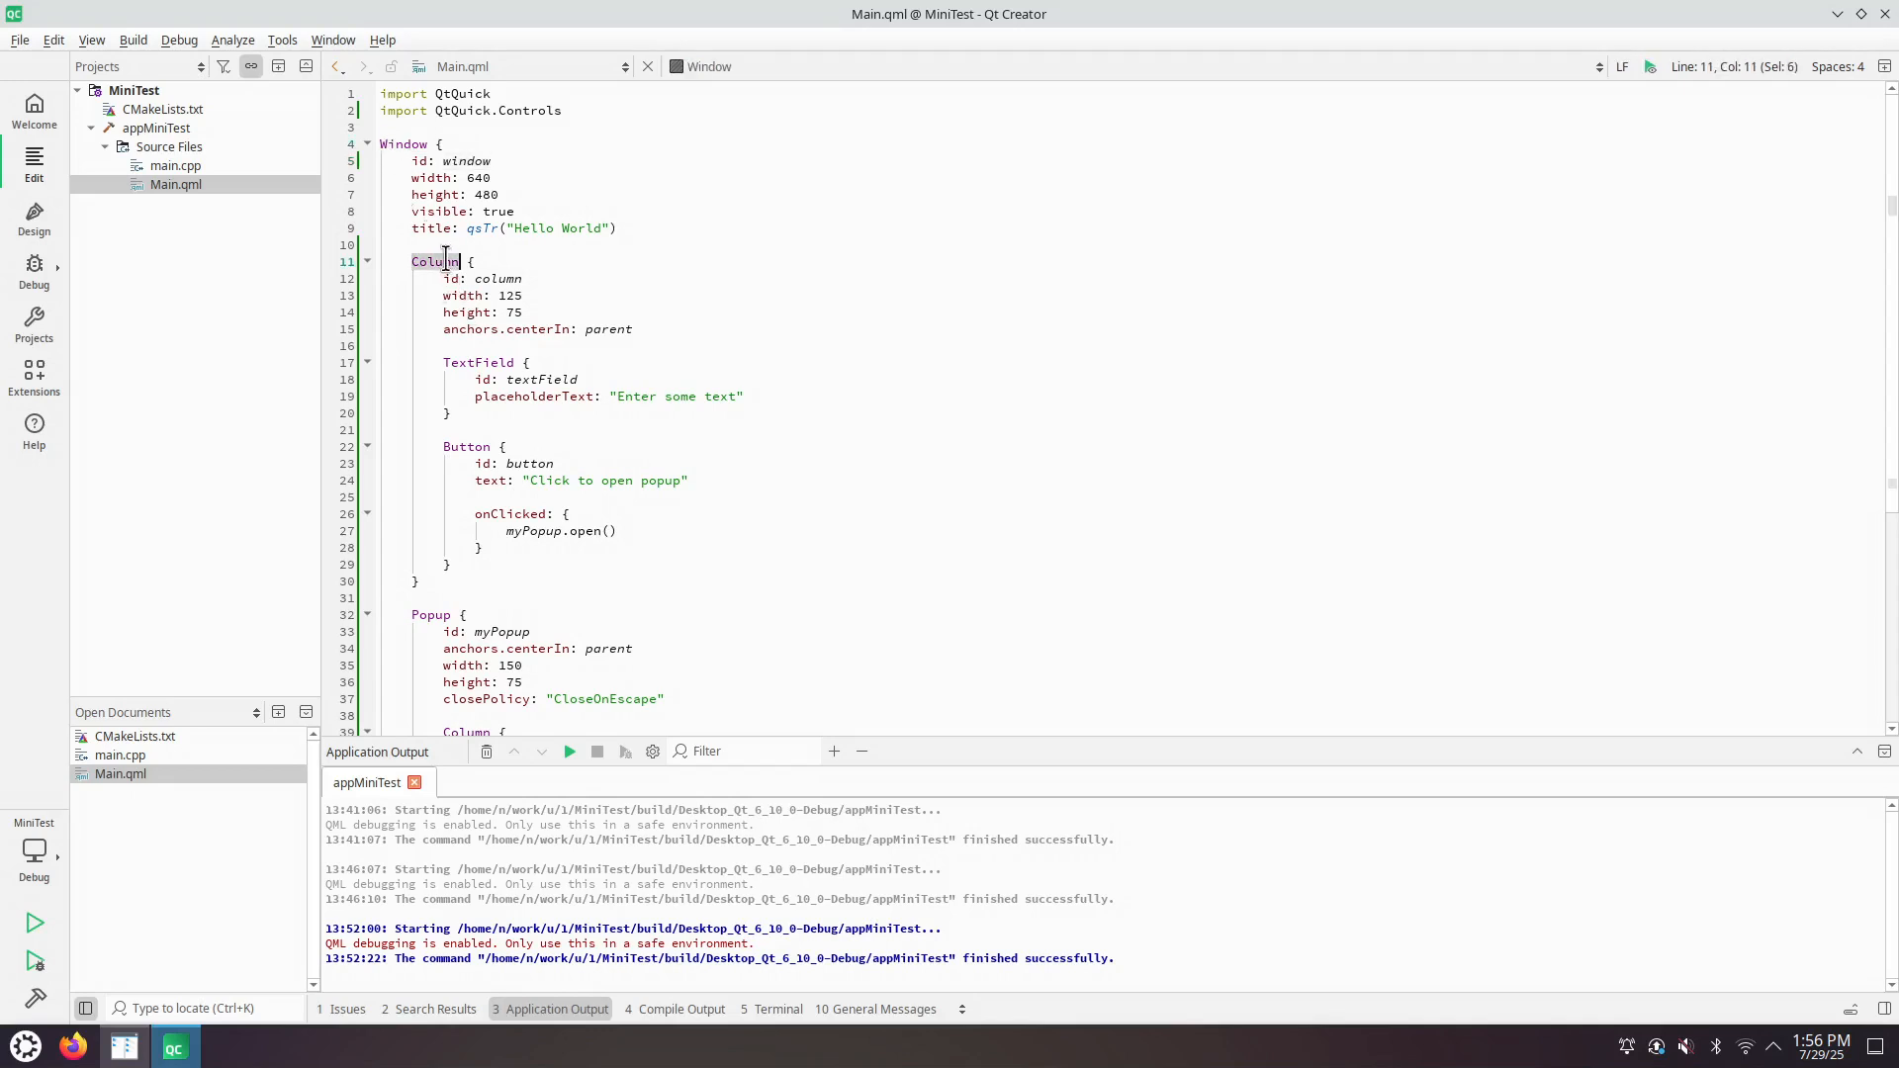
pyautogui.doubleClick(496, 362)
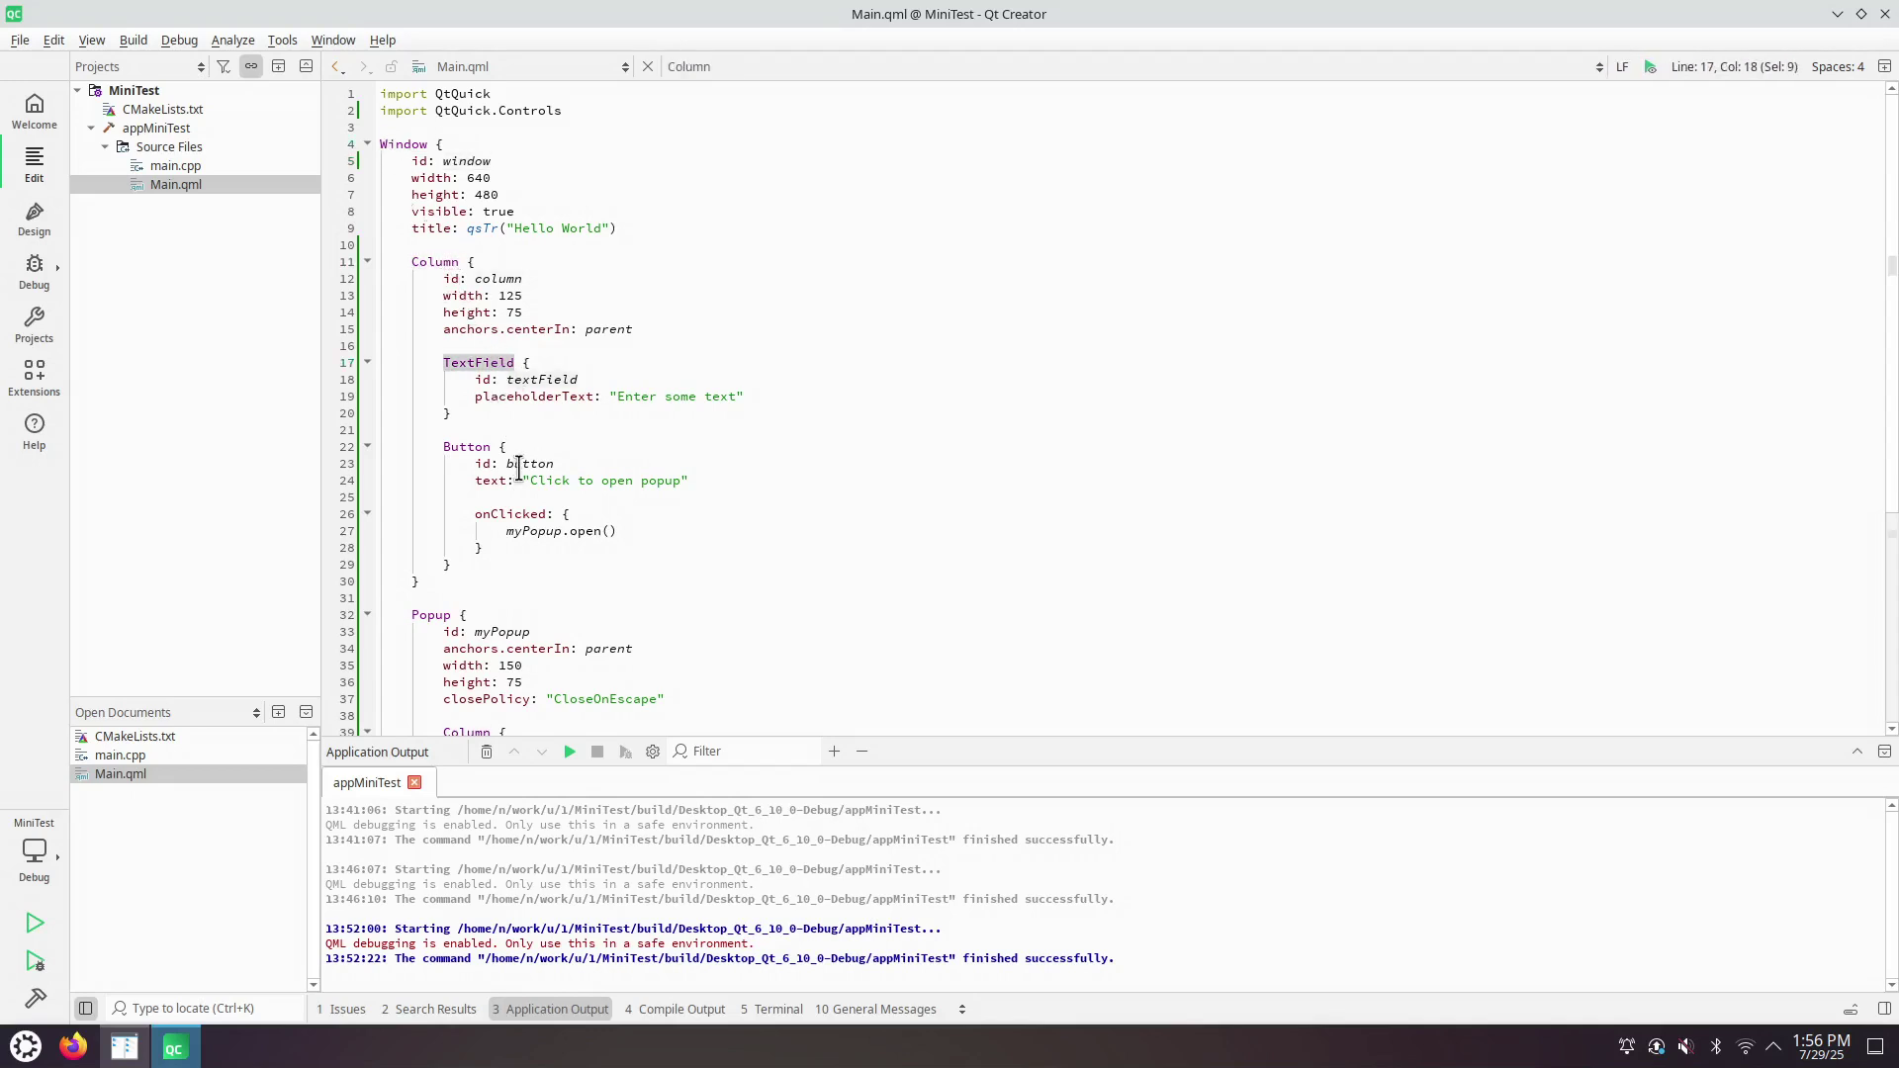
pyautogui.doubleClick(464, 442)
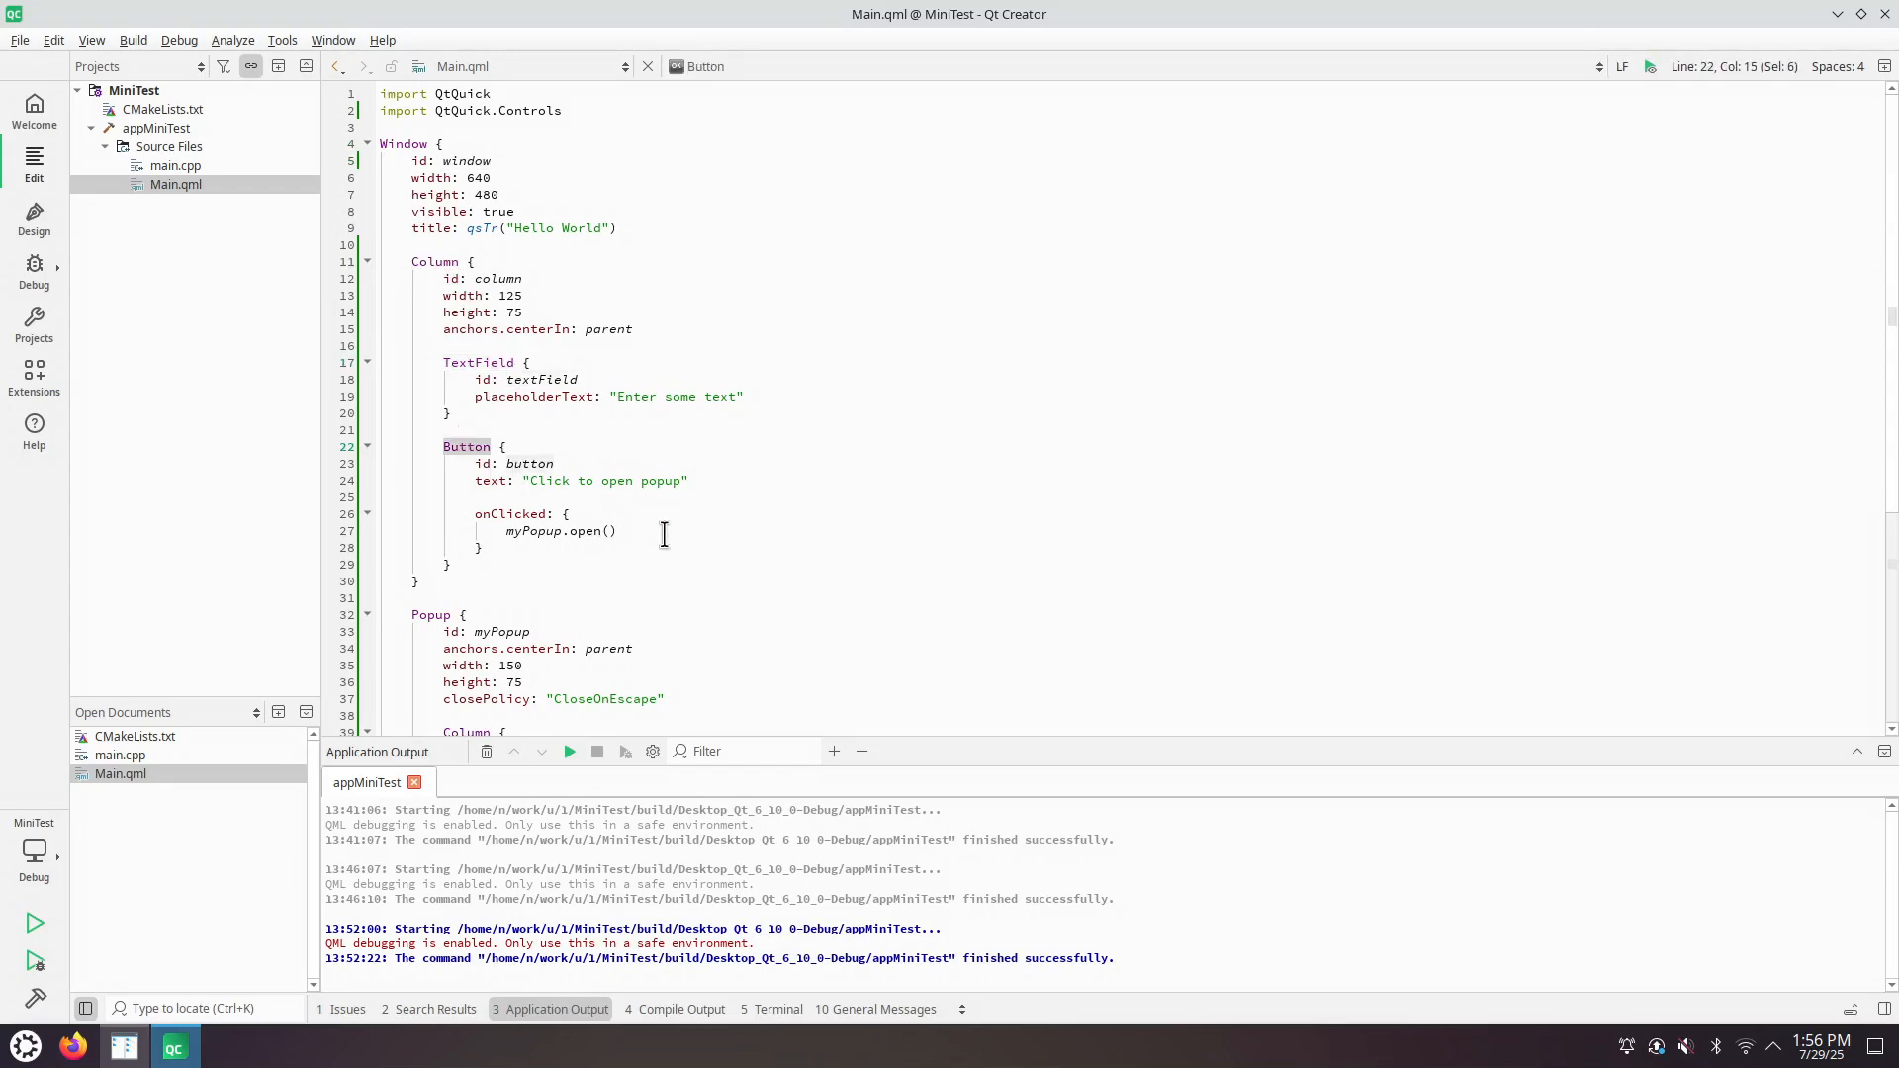
pyautogui.scroll(-1, 664, 534)
pyautogui.doubleClick(430, 555)
pyautogui.scroll(-2, 706, 569)
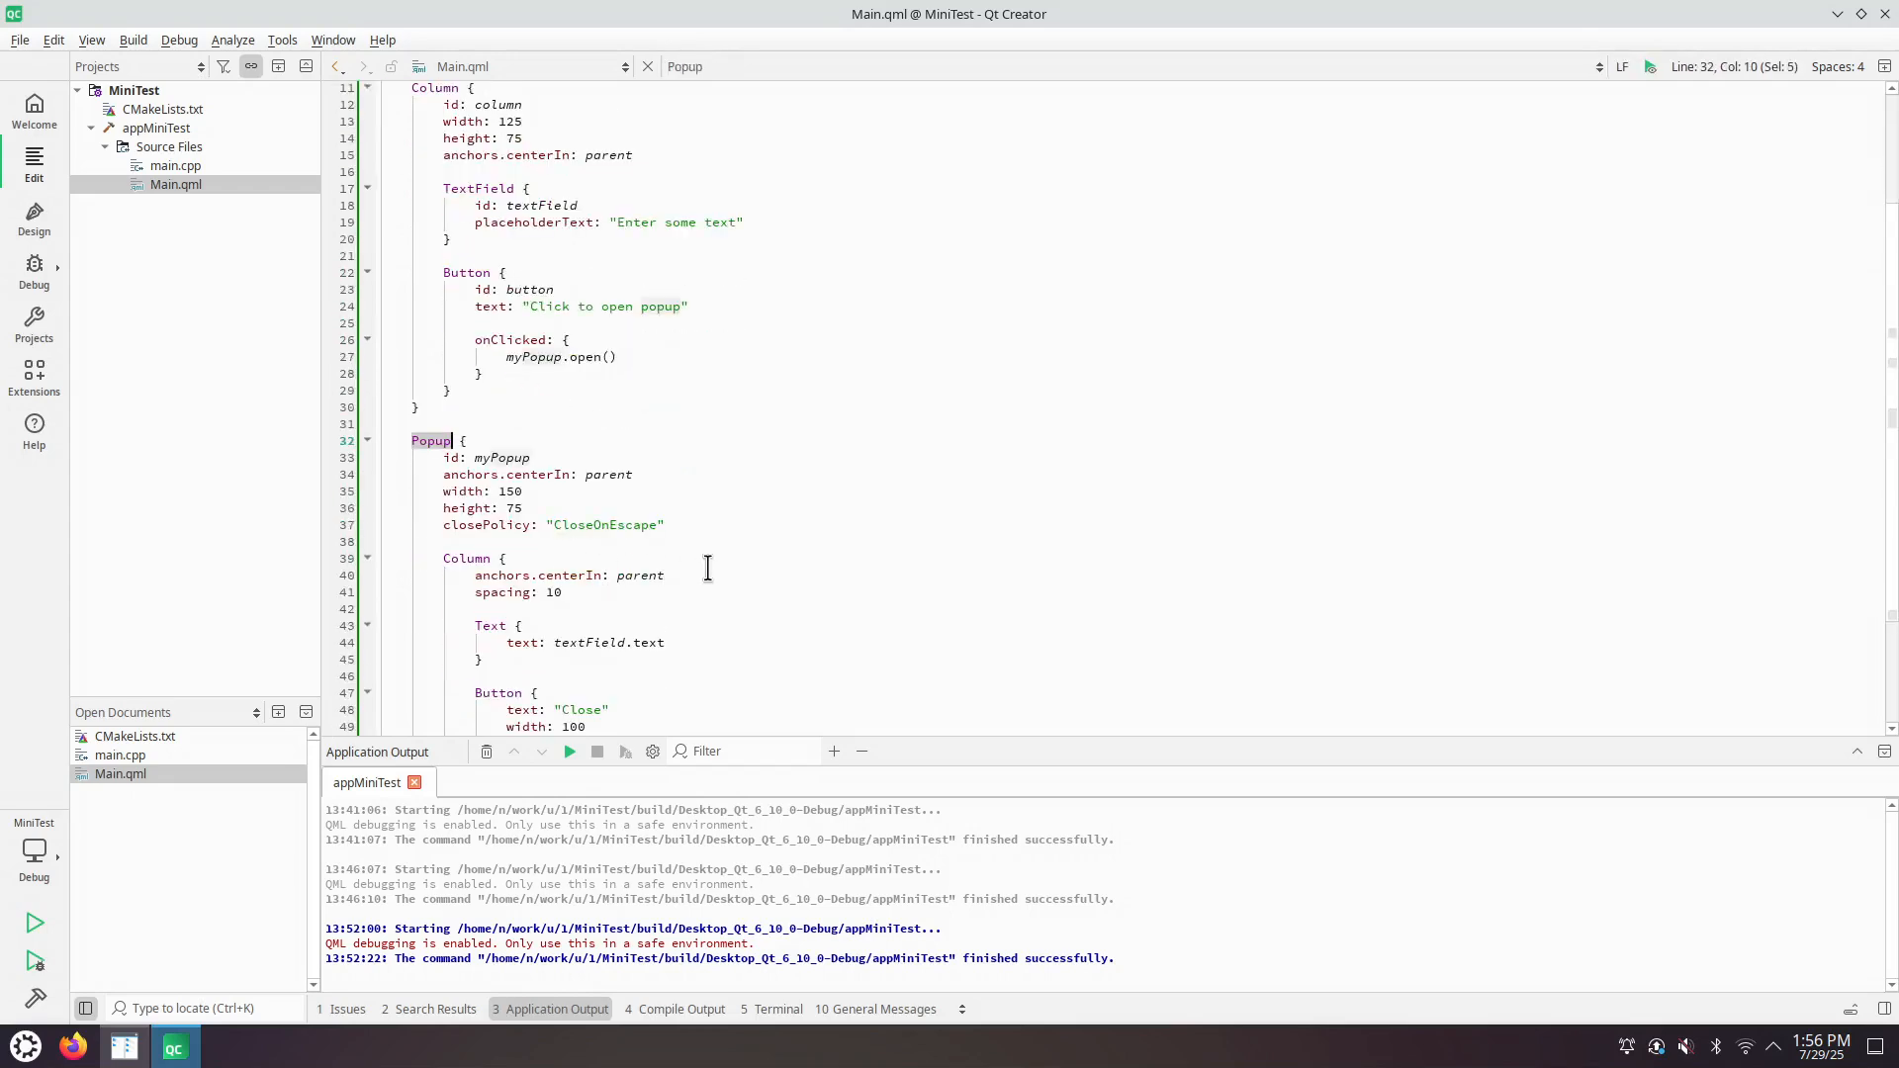
pyautogui.scroll(-3, 706, 568)
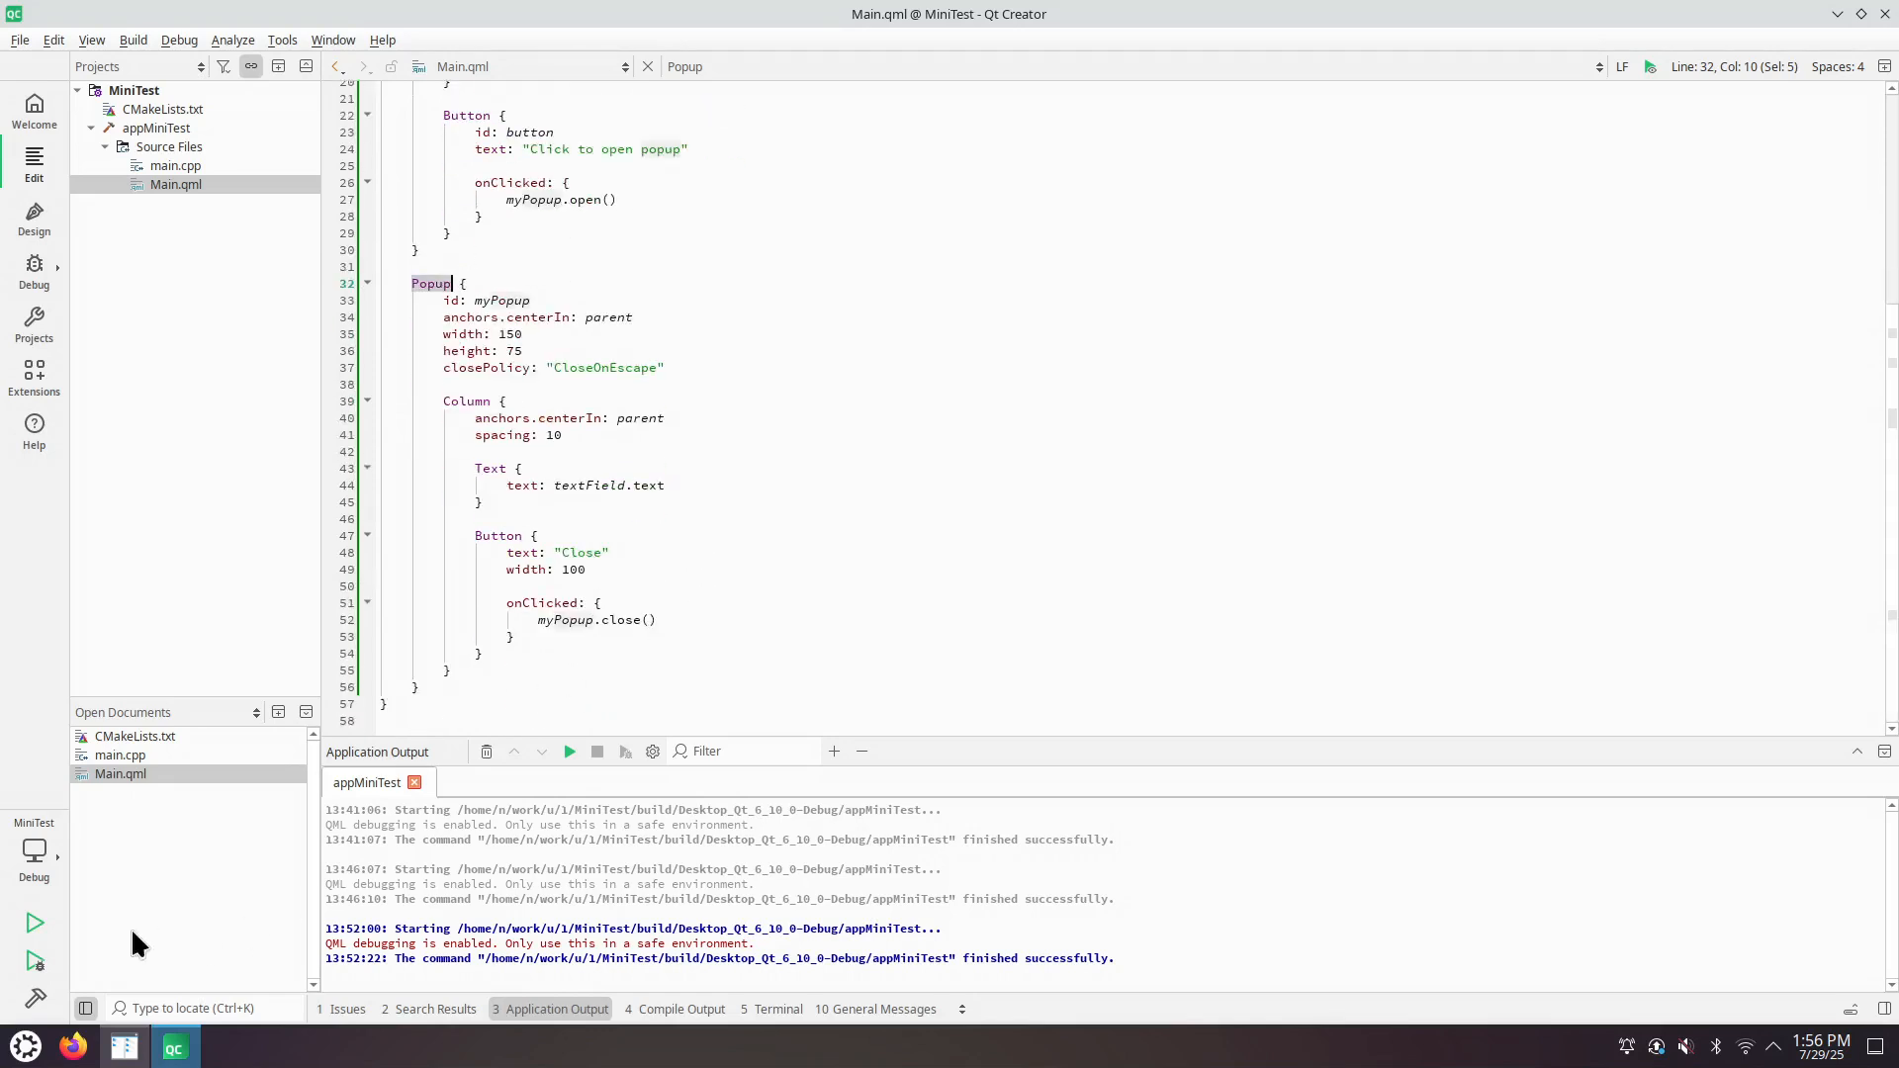
# - Run appMiniTest, show and dismiss its Hello popup, then quit the app
pyautogui.click(34, 926)
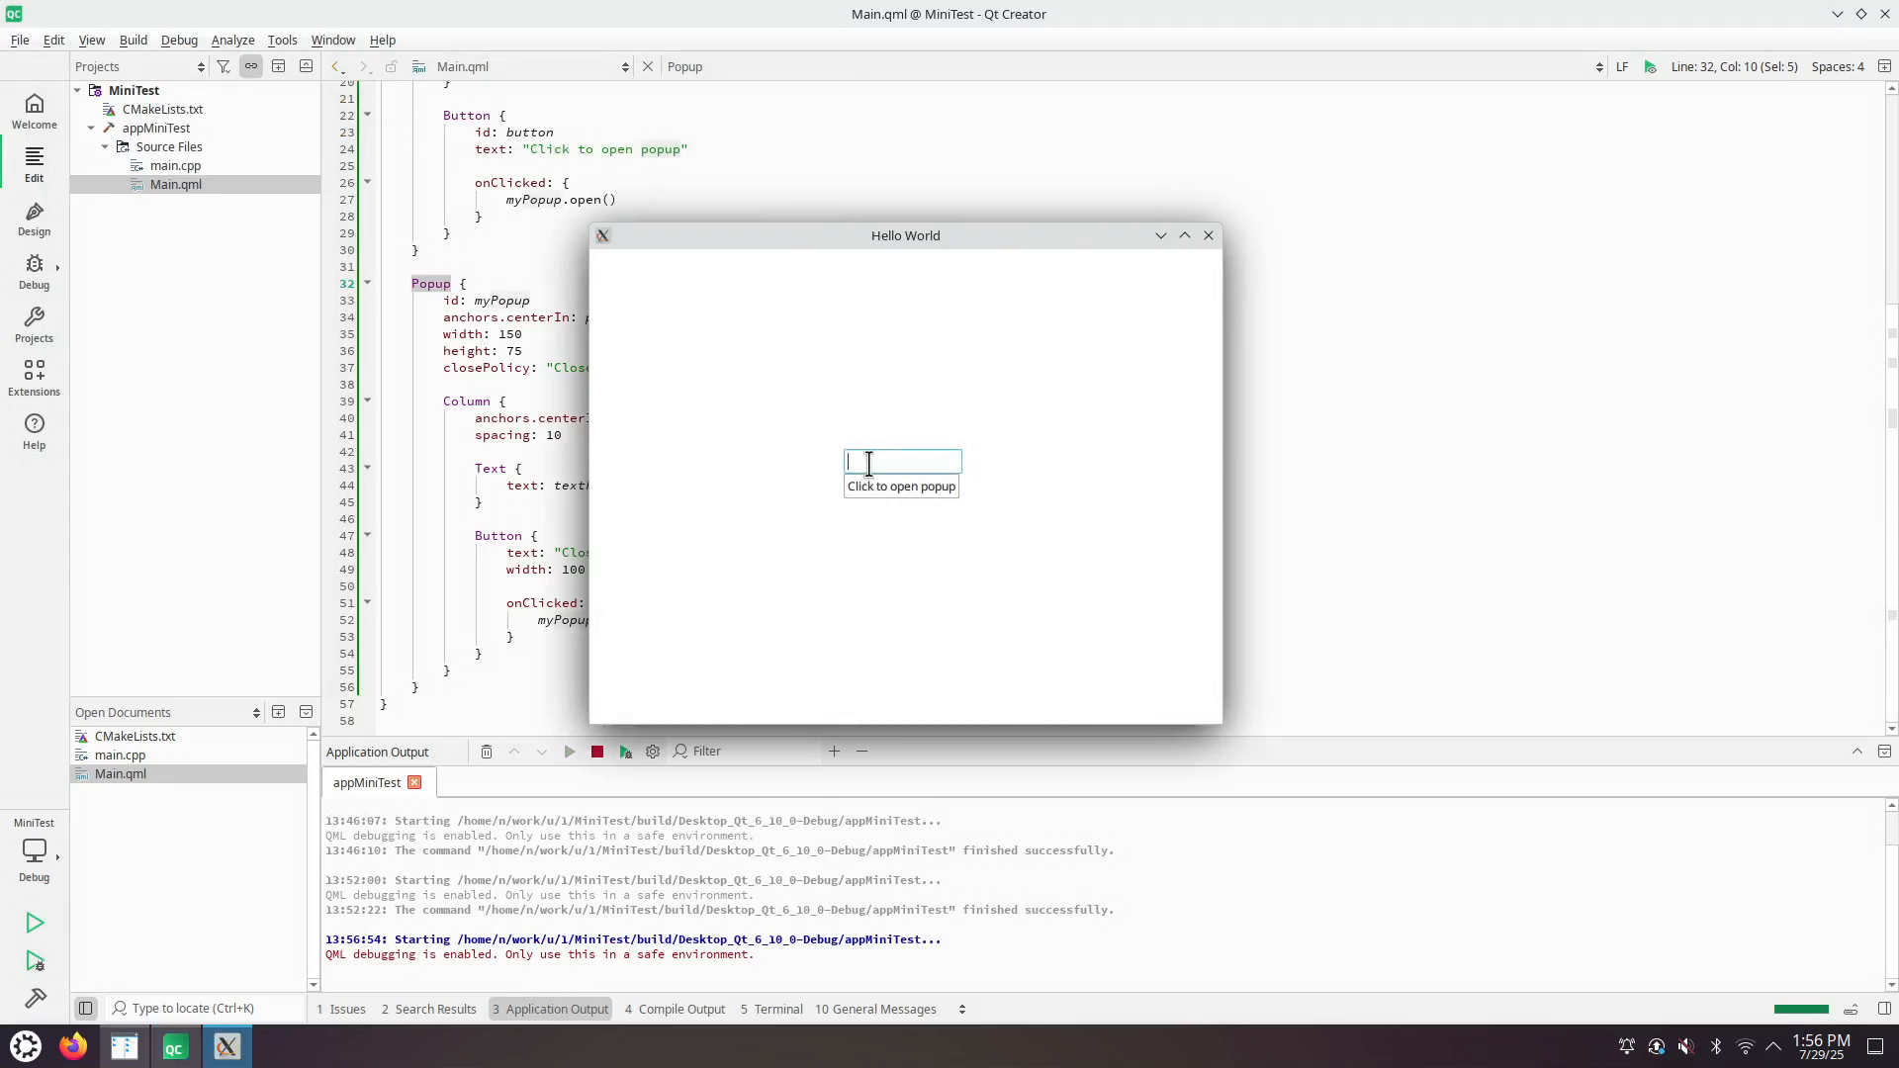
pyautogui.write('Hello')
pyautogui.click(880, 489)
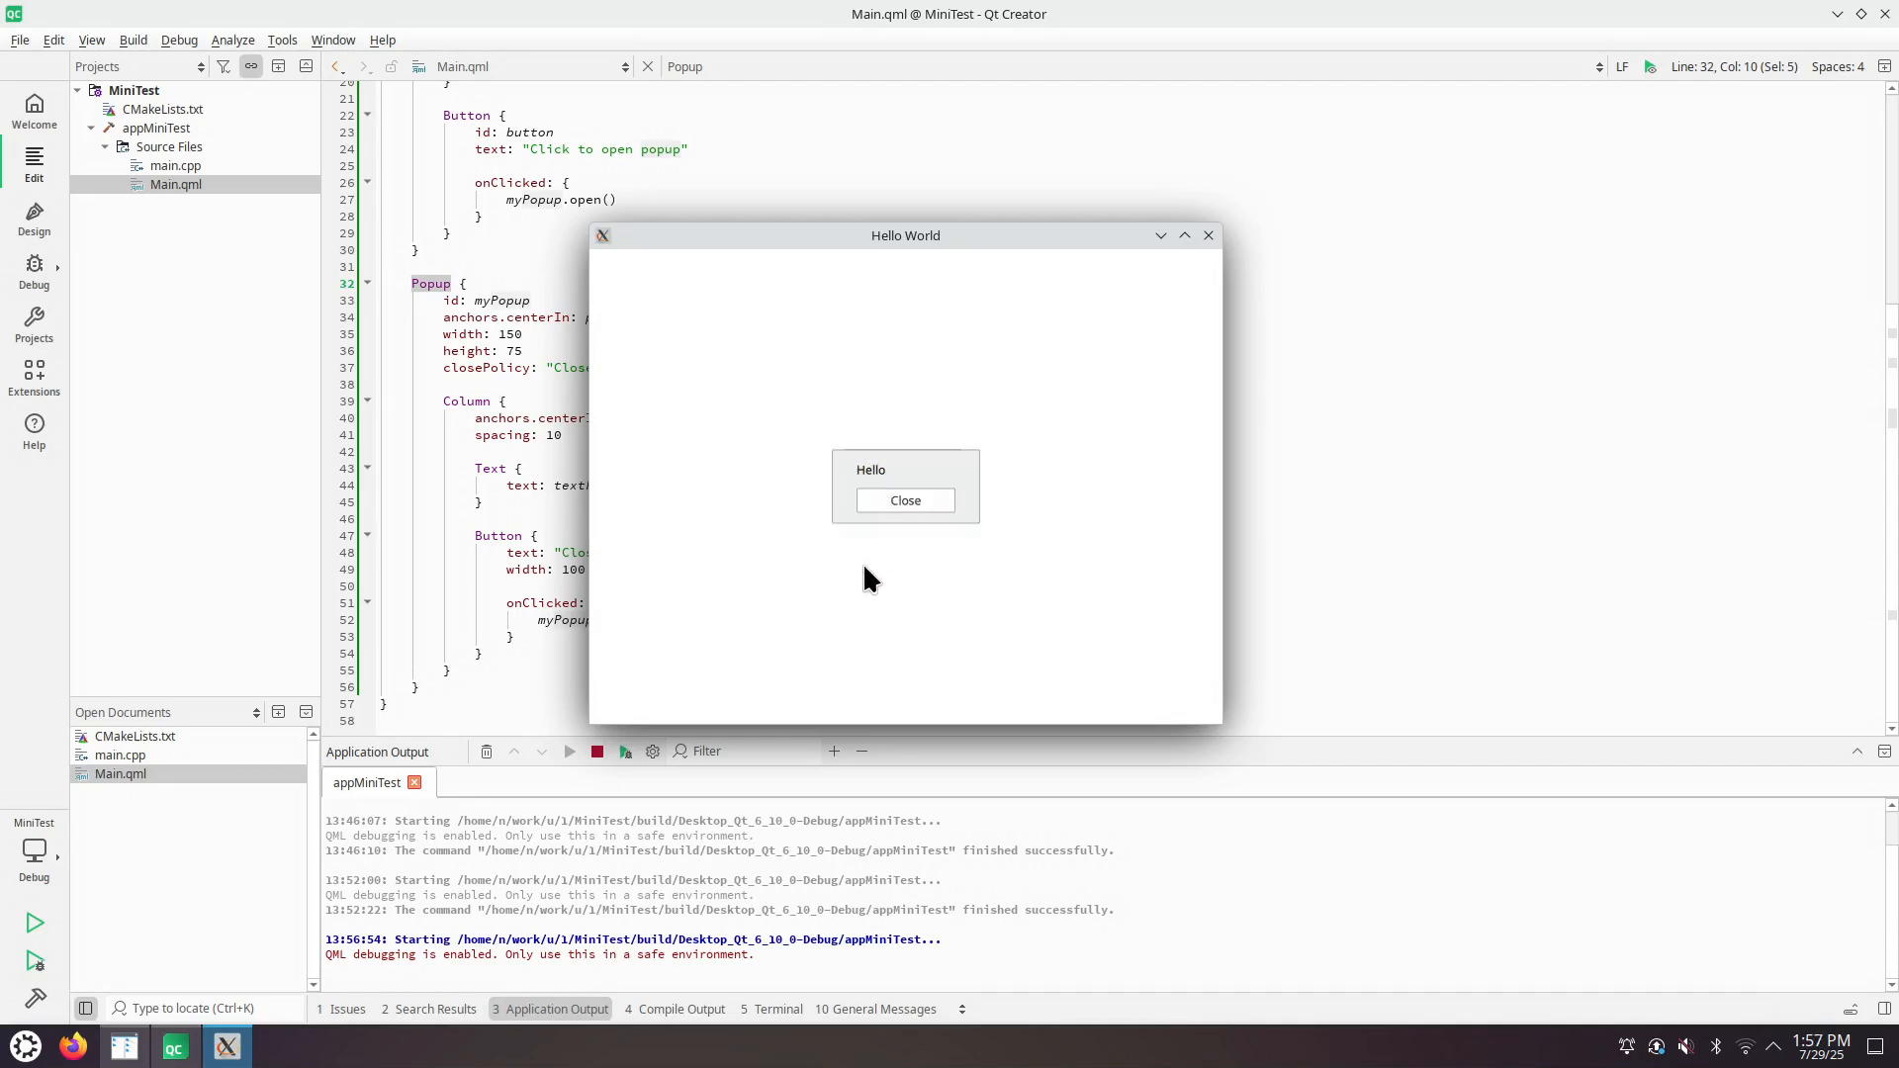
pyautogui.click(892, 498)
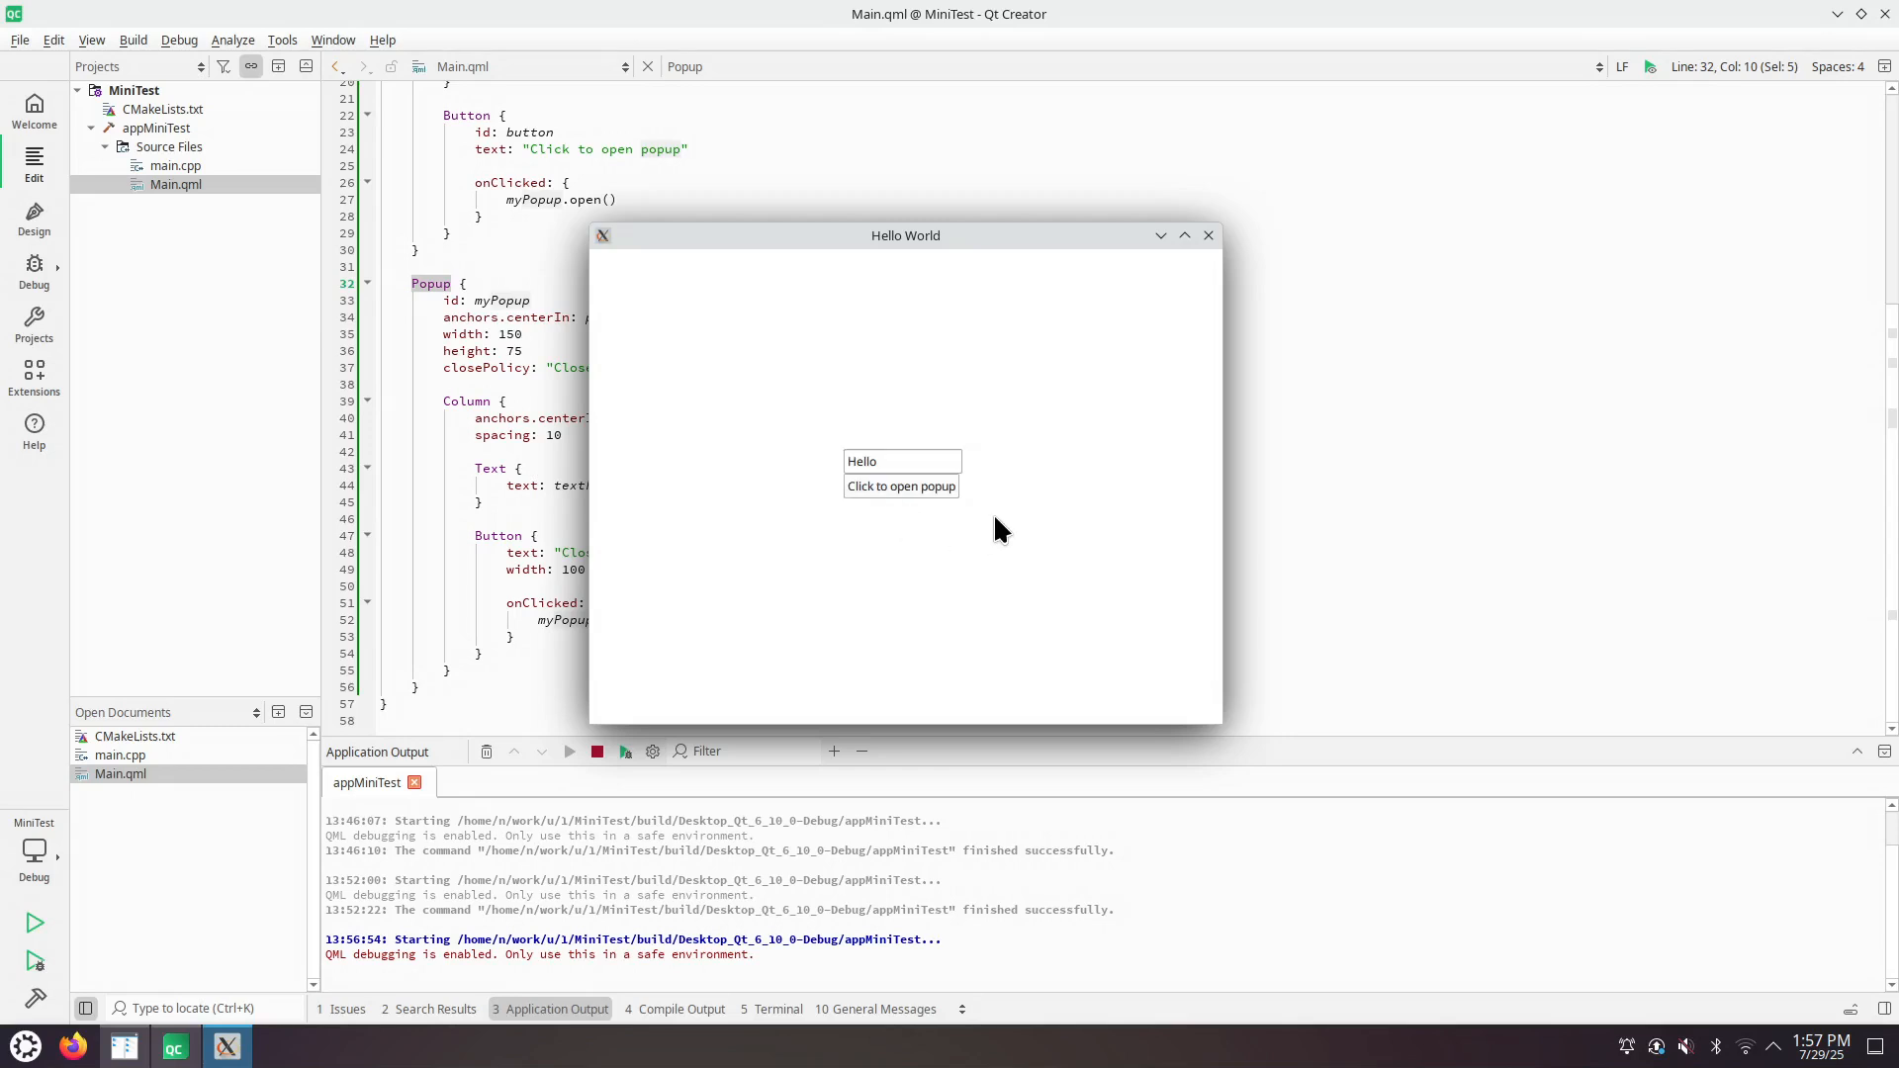
pyautogui.click(1207, 236)
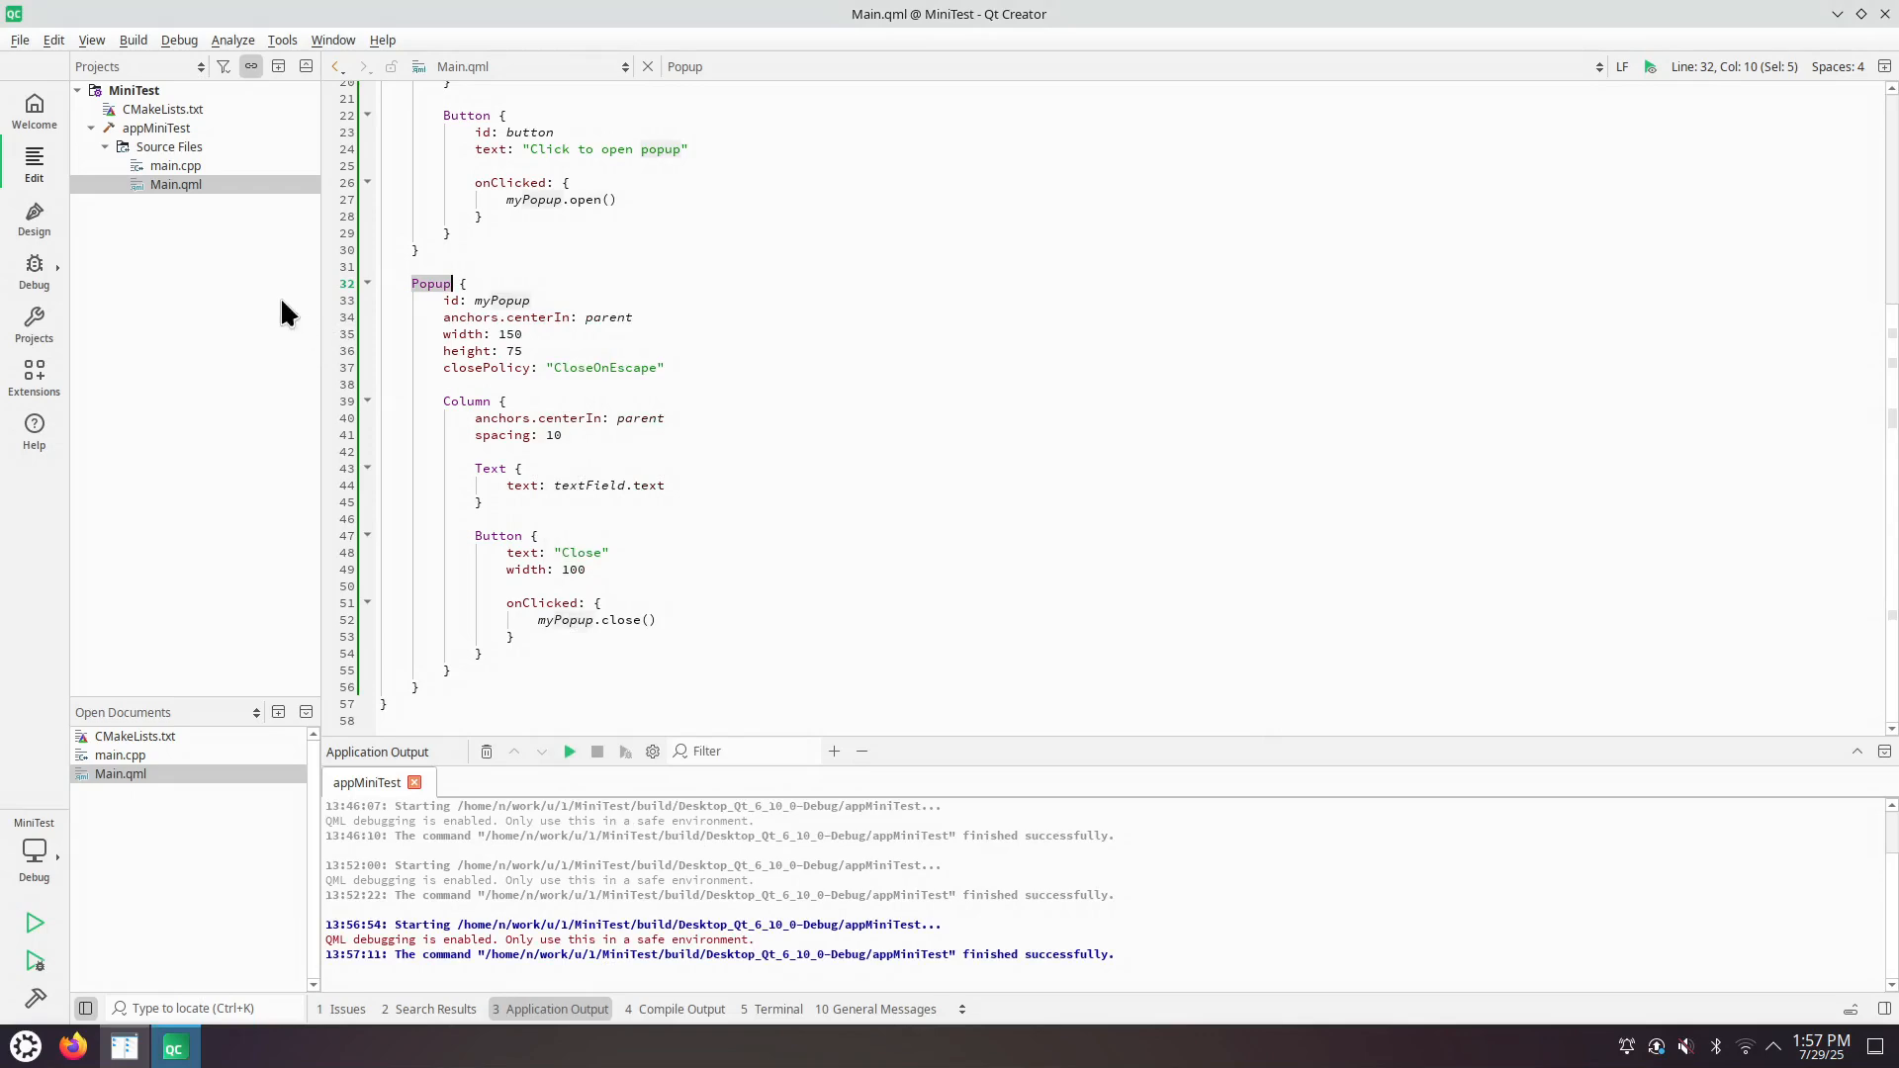
# - Show Main.qml in the designer with a wider Code panel and select the root window item and its id
pyautogui.click(34, 224)
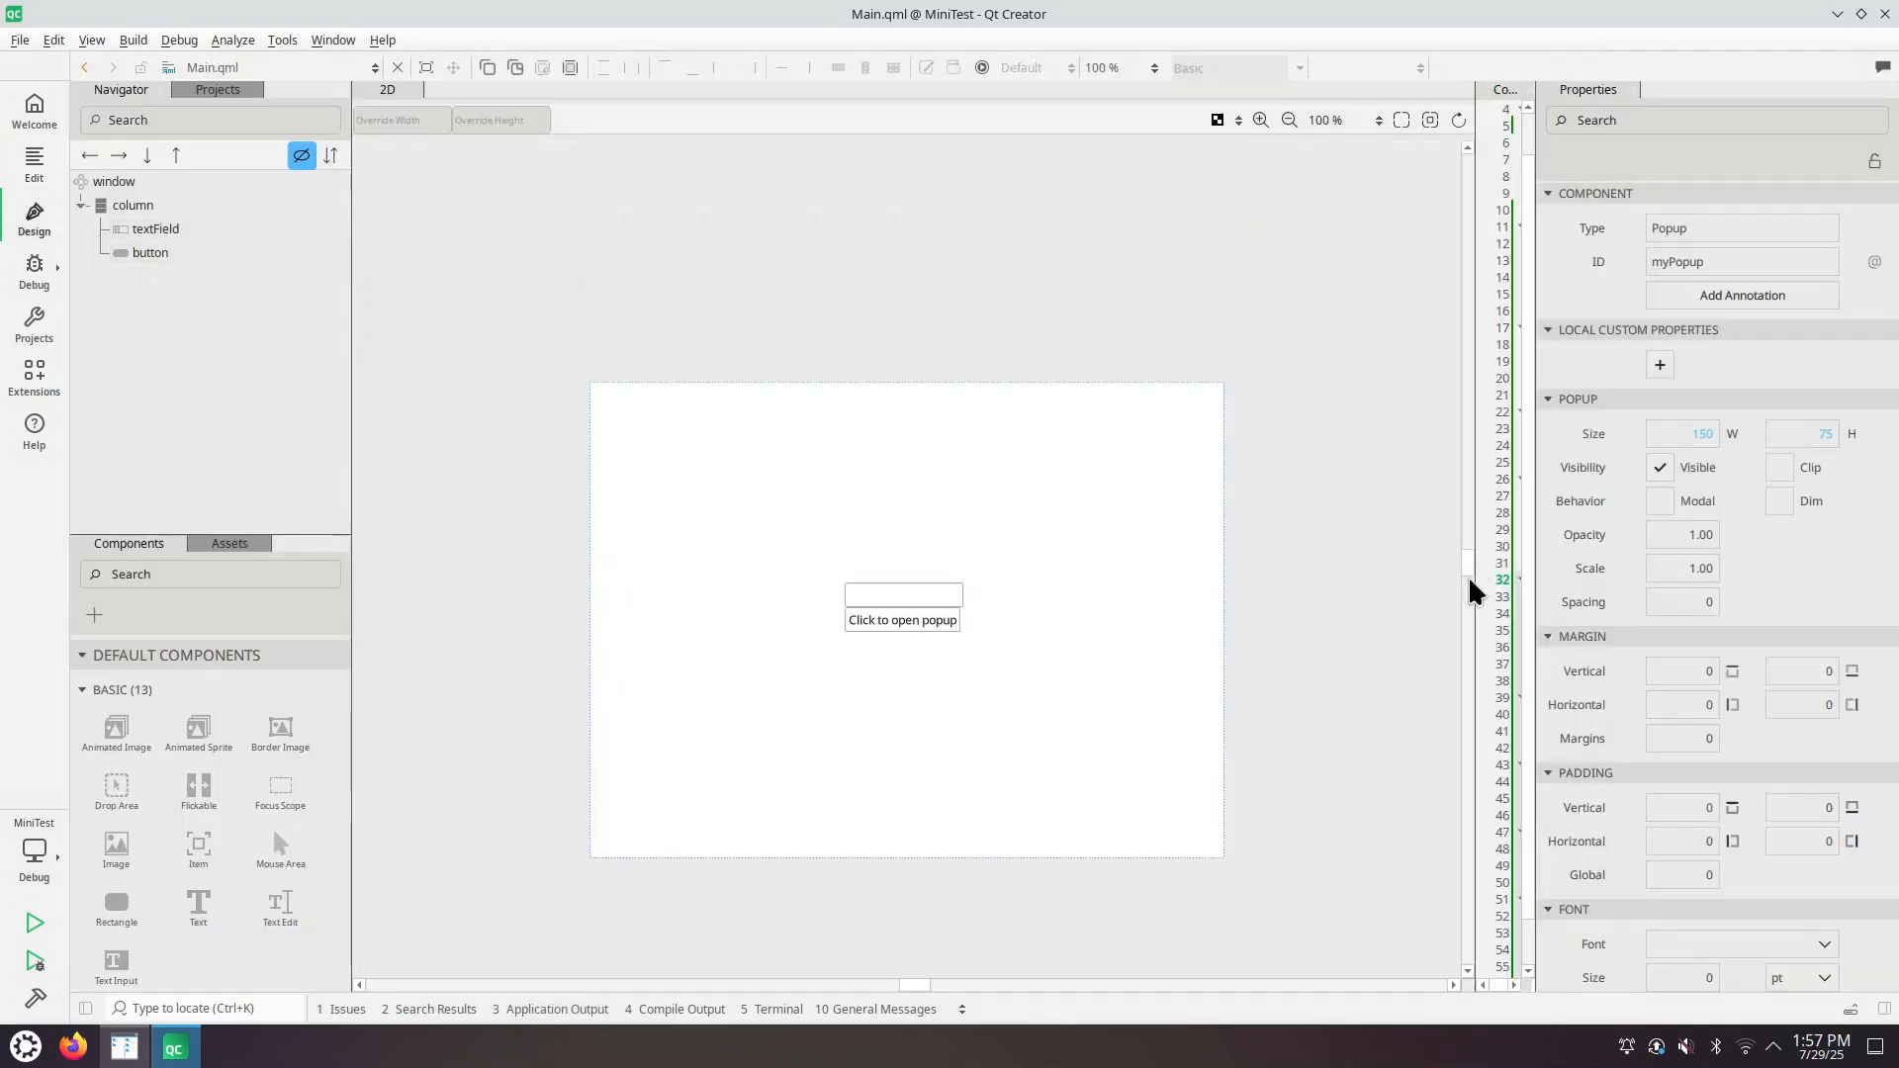
pyautogui.moveTo(1471, 578); pyautogui.dragTo(1022, 603)
pyautogui.click(684, 602)
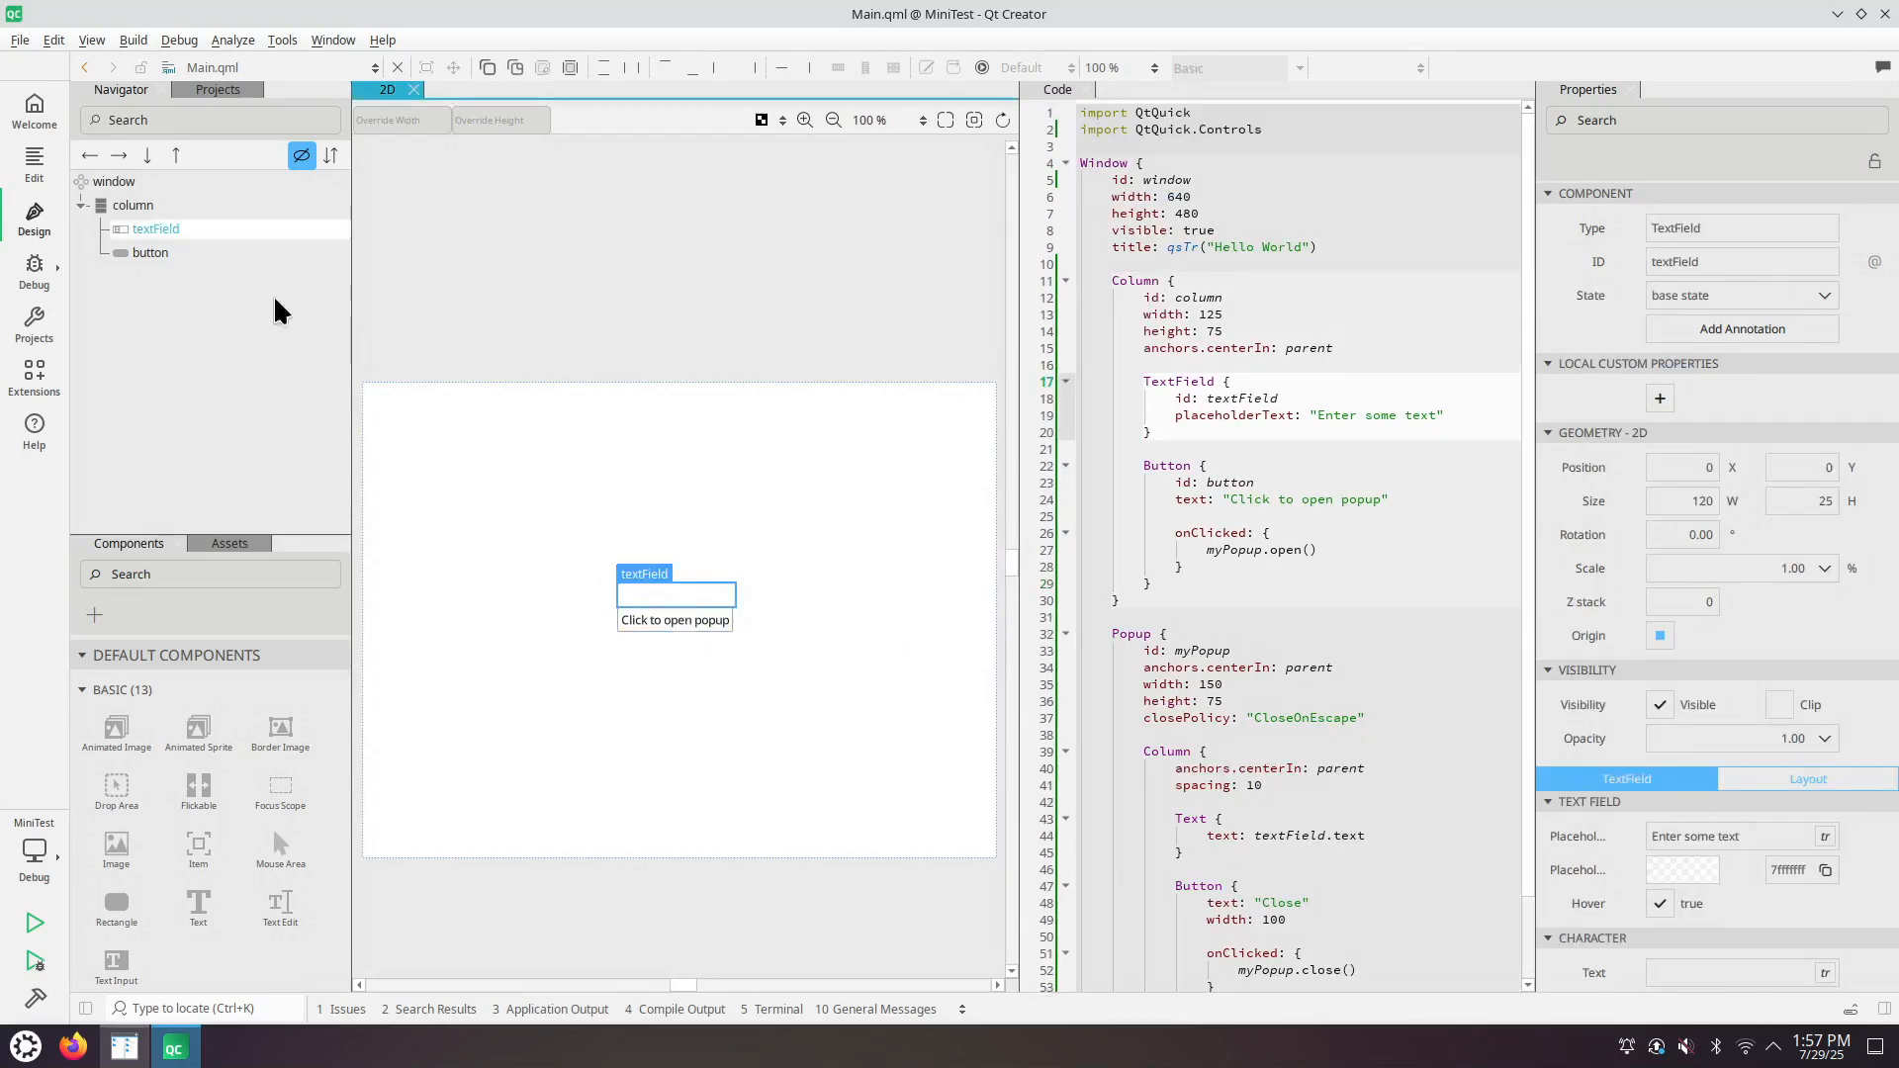
pyautogui.click(119, 185)
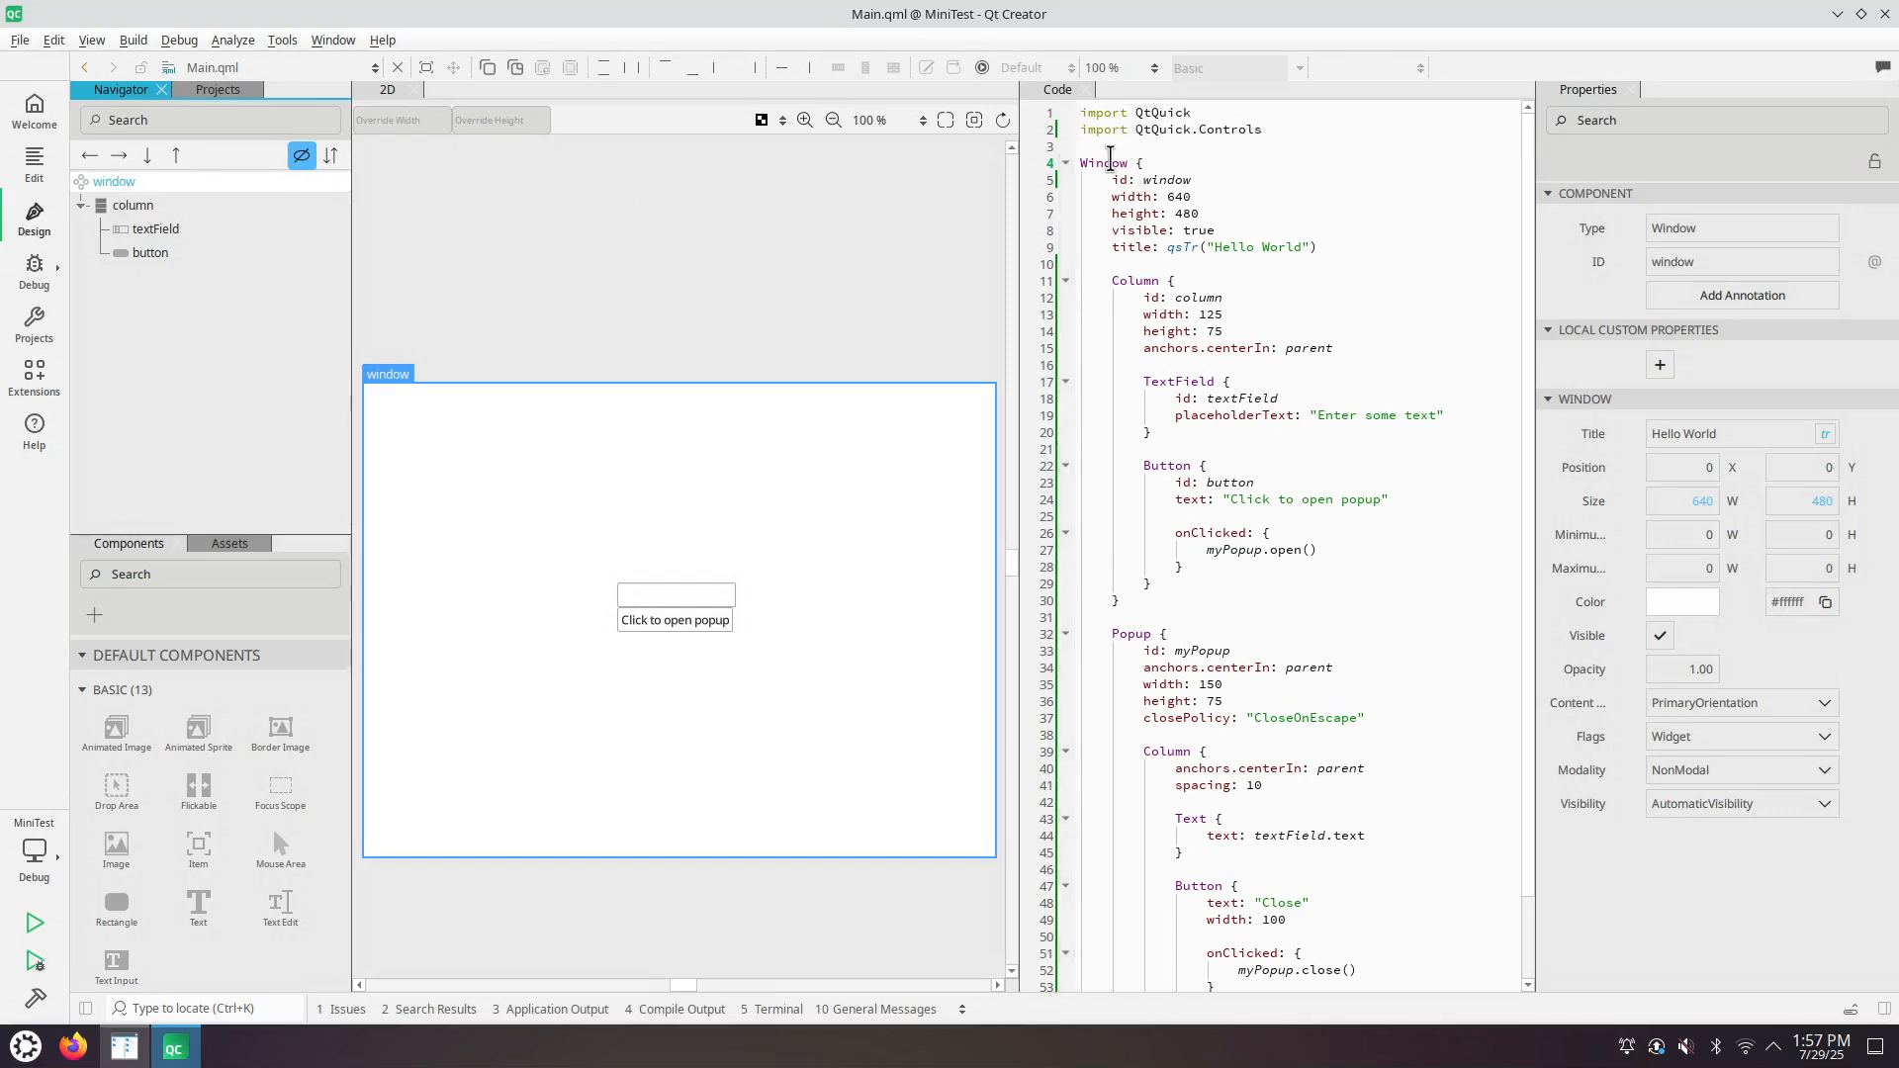
pyautogui.doubleClick(1110, 161)
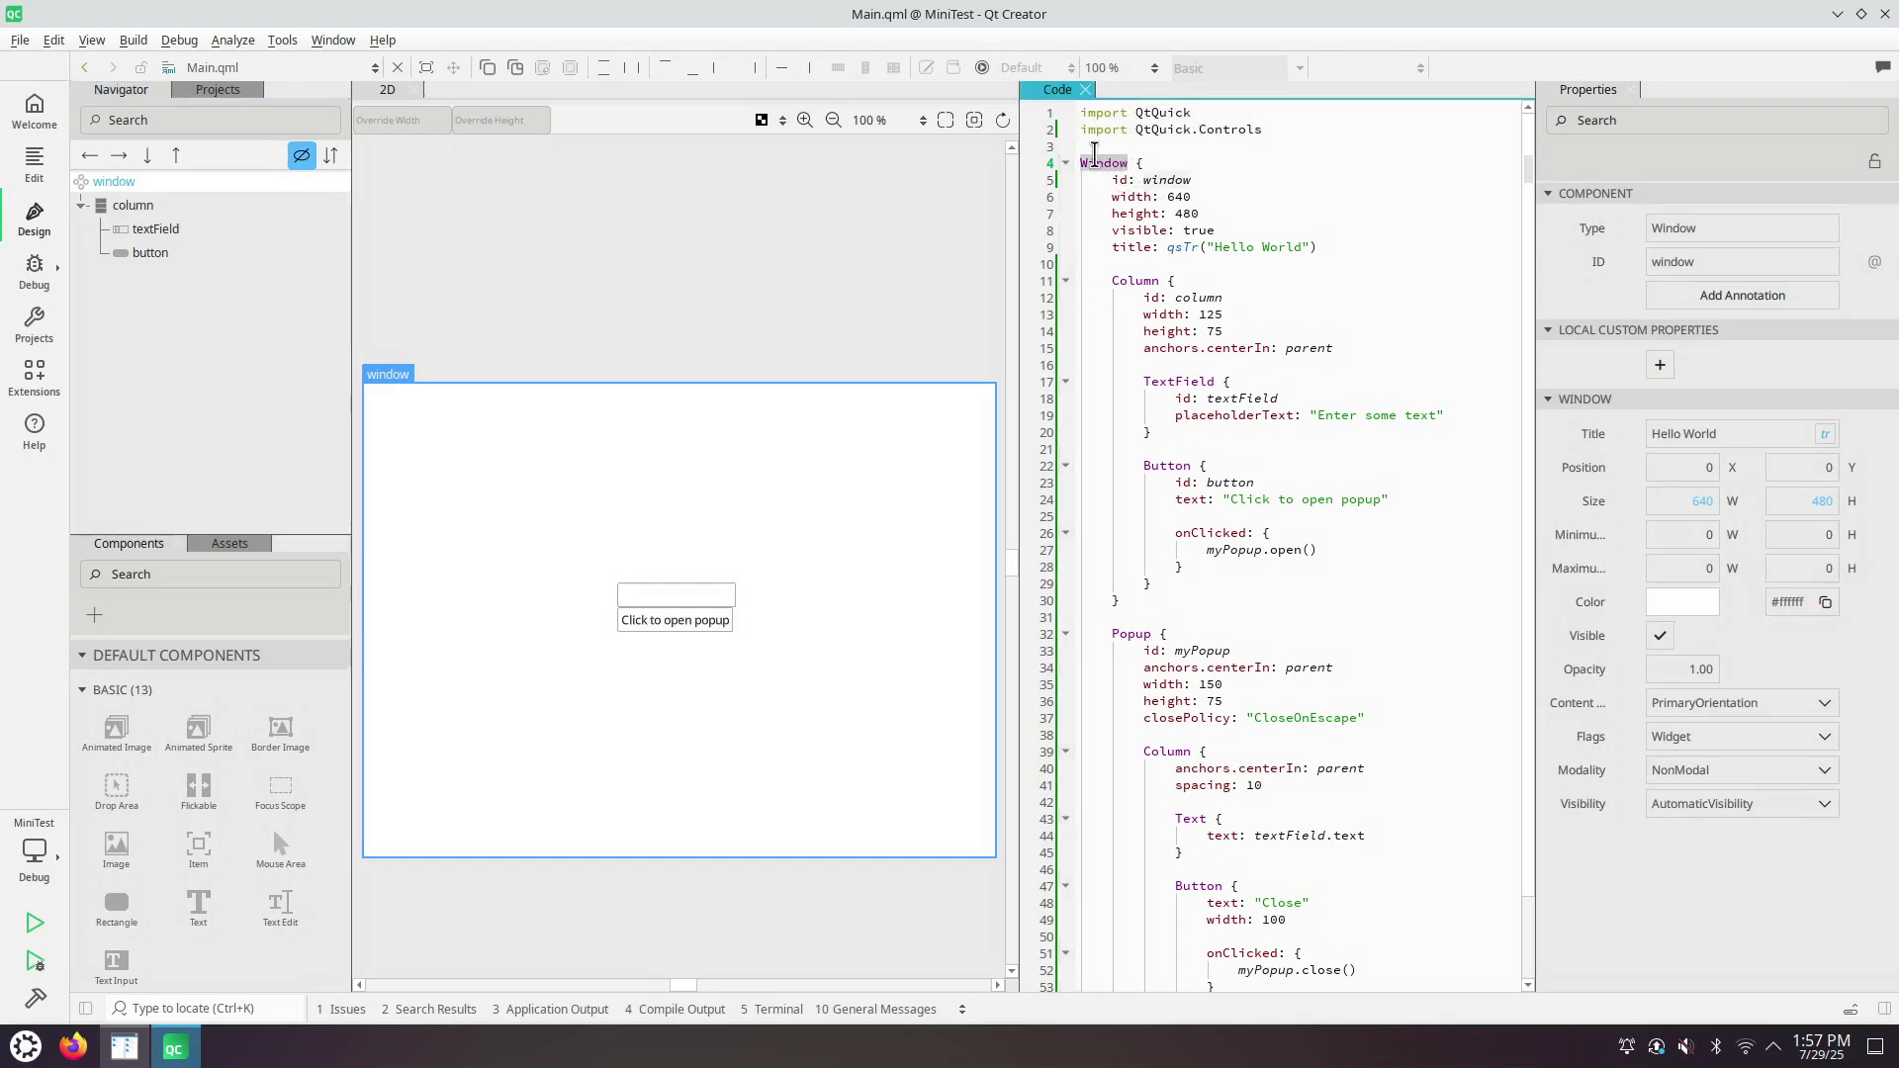
pyautogui.doubleClick(1168, 179)
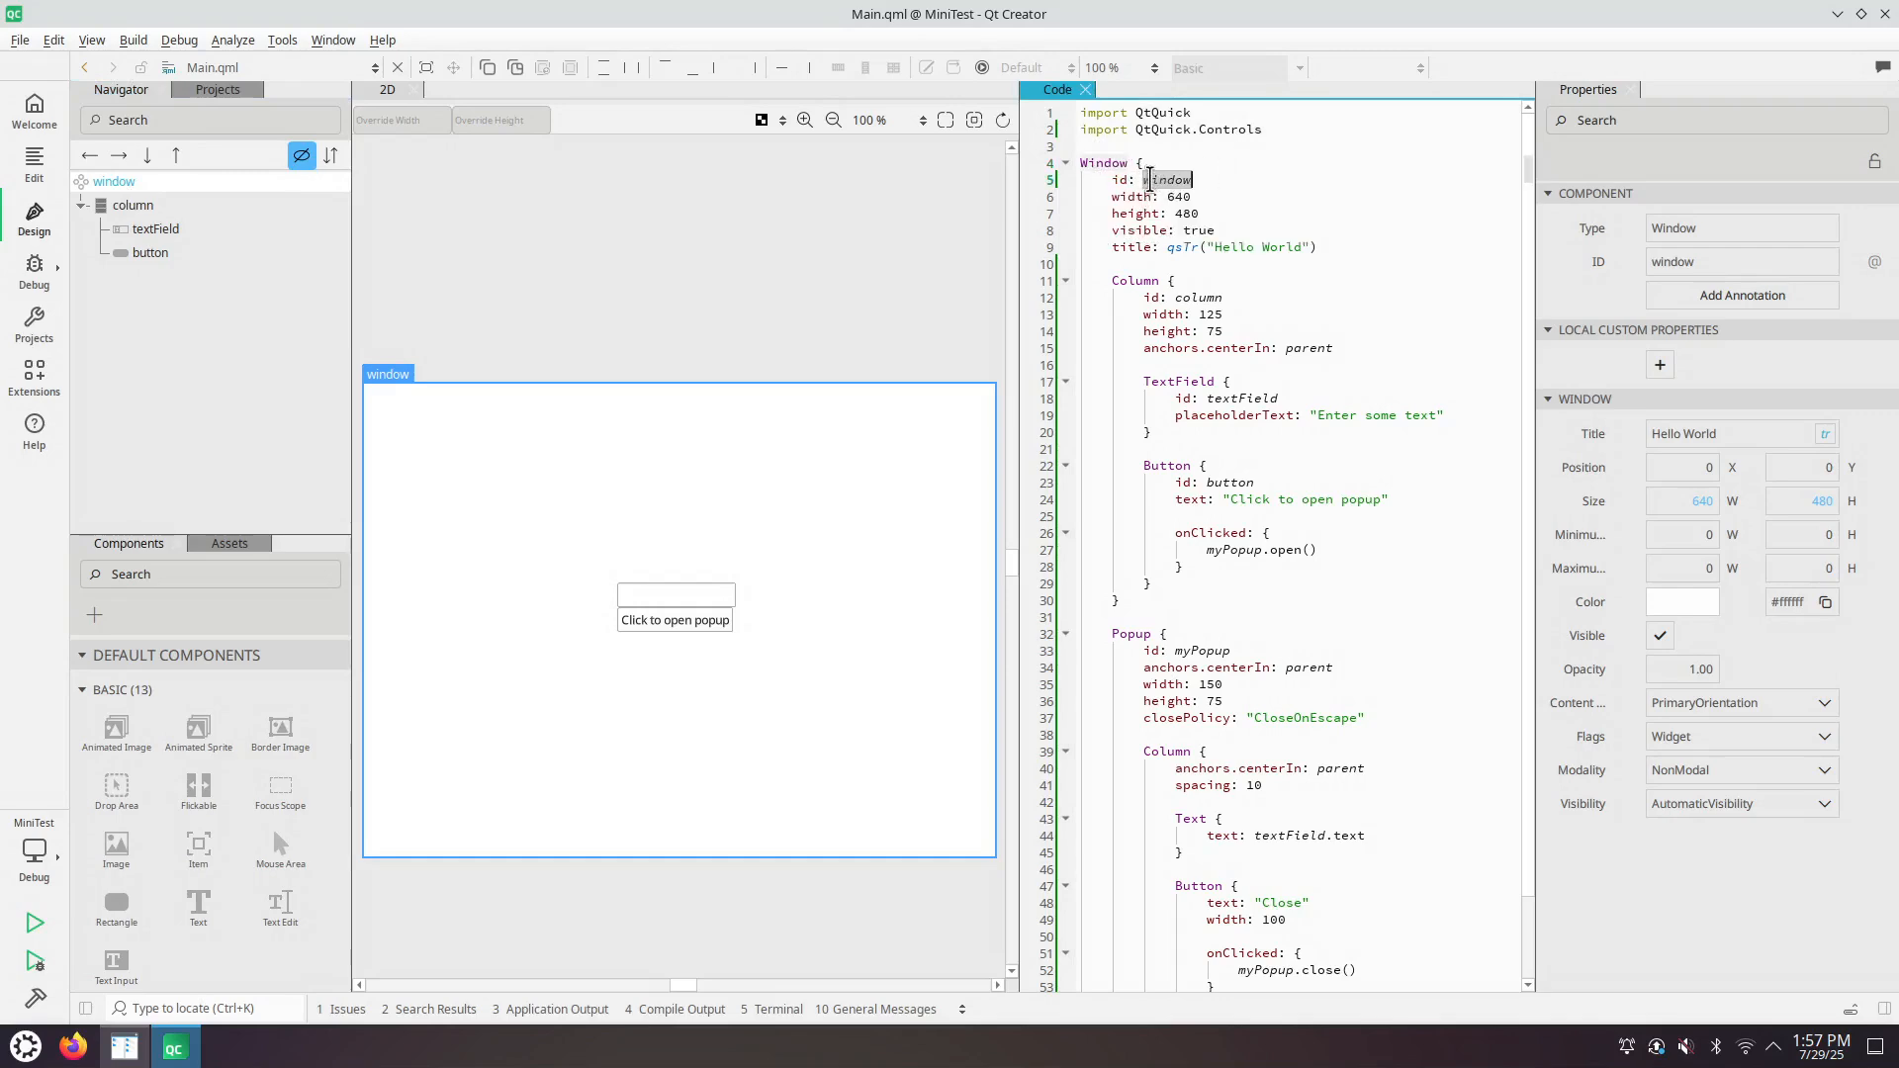
# - Select the Column block in the code, then the textField and button items in the Navigator
pyautogui.click(1139, 281)
pyautogui.doubleClick(1140, 281)
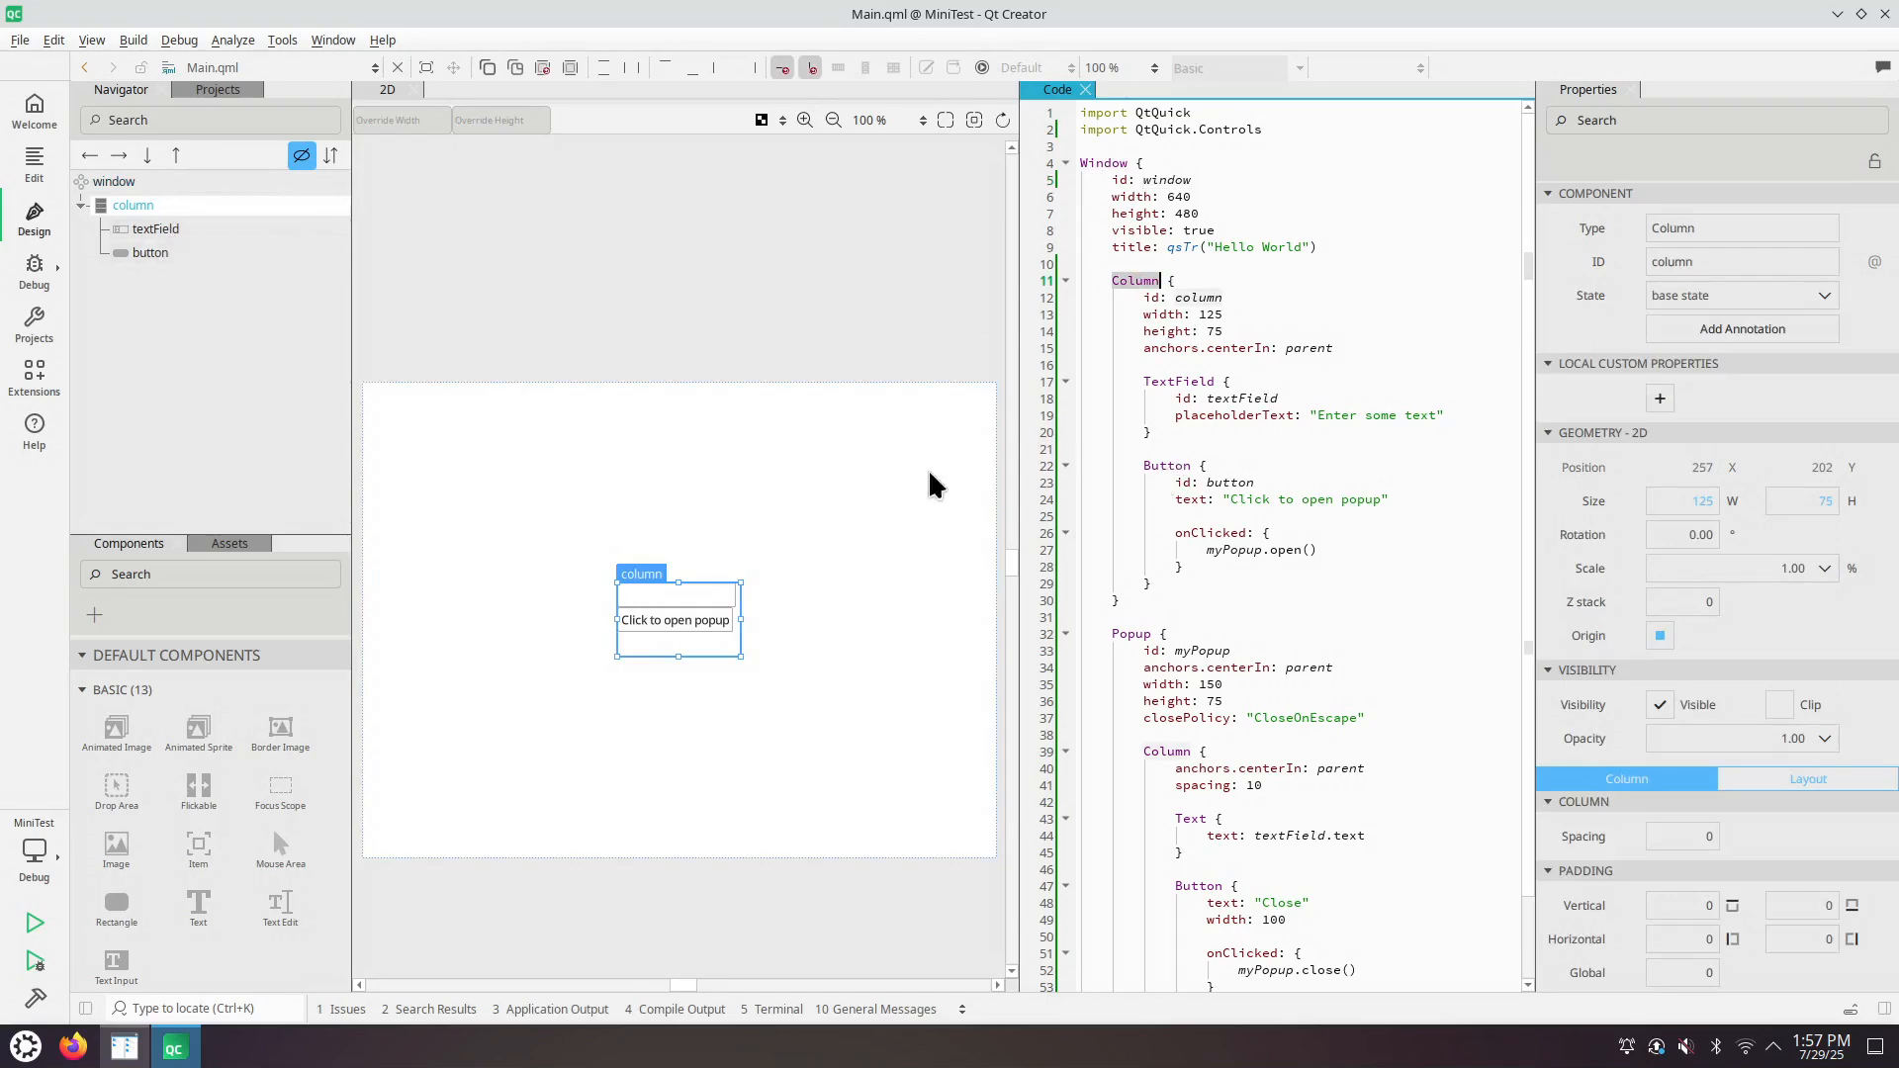
pyautogui.click(182, 231)
pyautogui.click(155, 255)
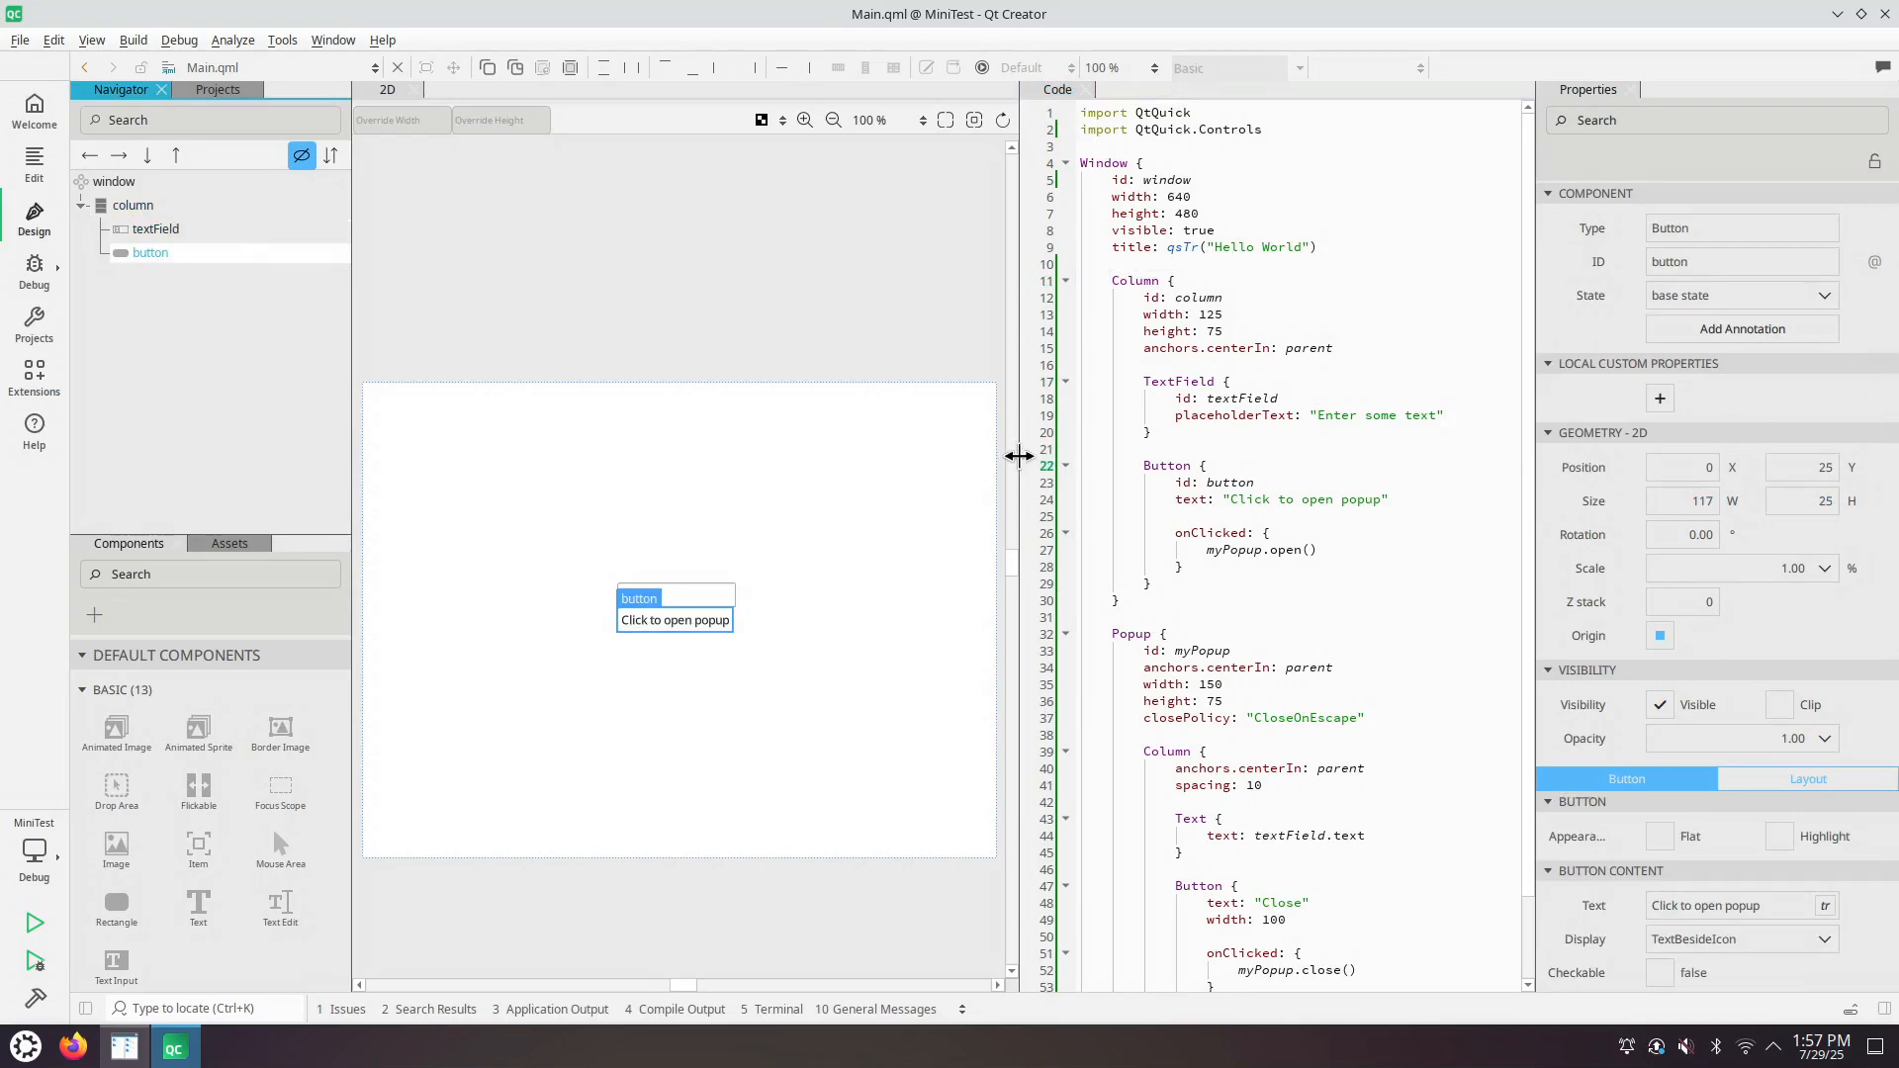
# - Widen the Properties dock and select the invalid color: "#000ff000" line on the button for deletion
pyautogui.moveTo(1021, 452); pyautogui.dragTo(1004, 452)
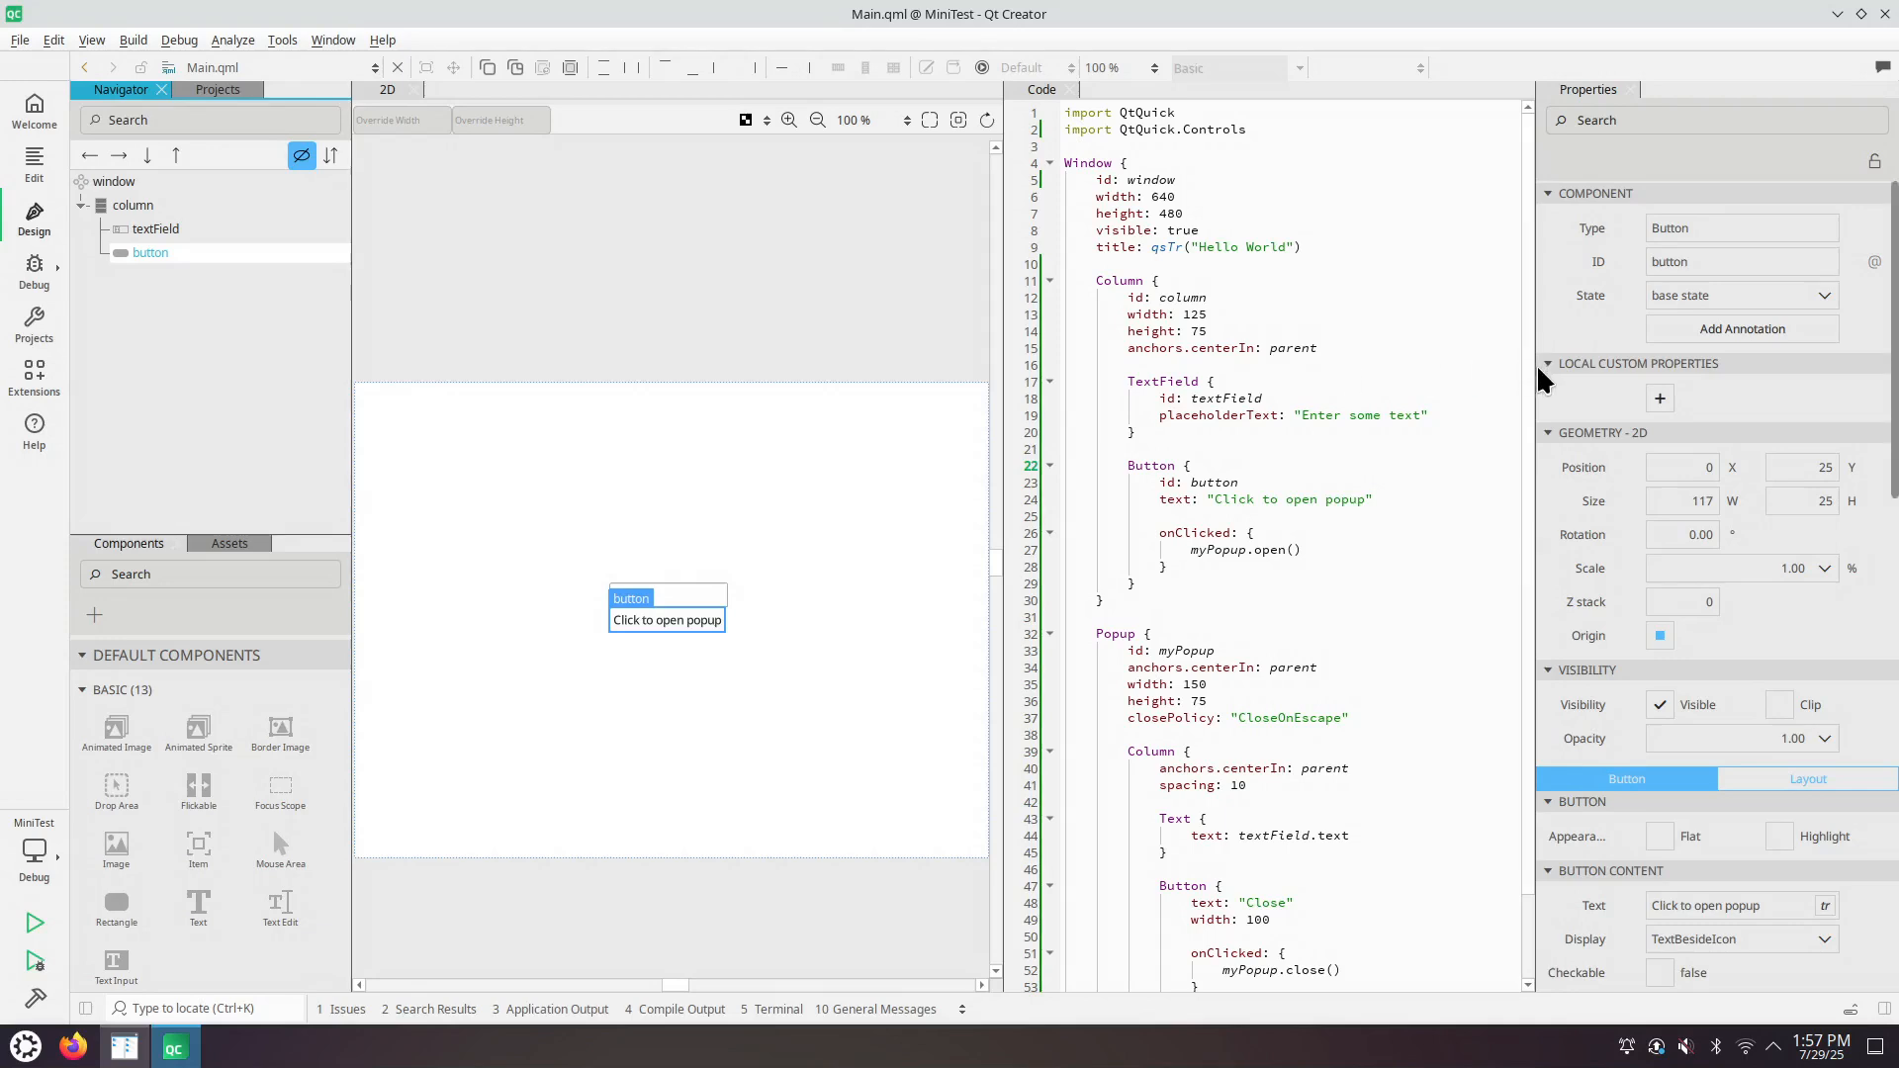
pyautogui.moveTo(1535, 373); pyautogui.dragTo(1477, 373)
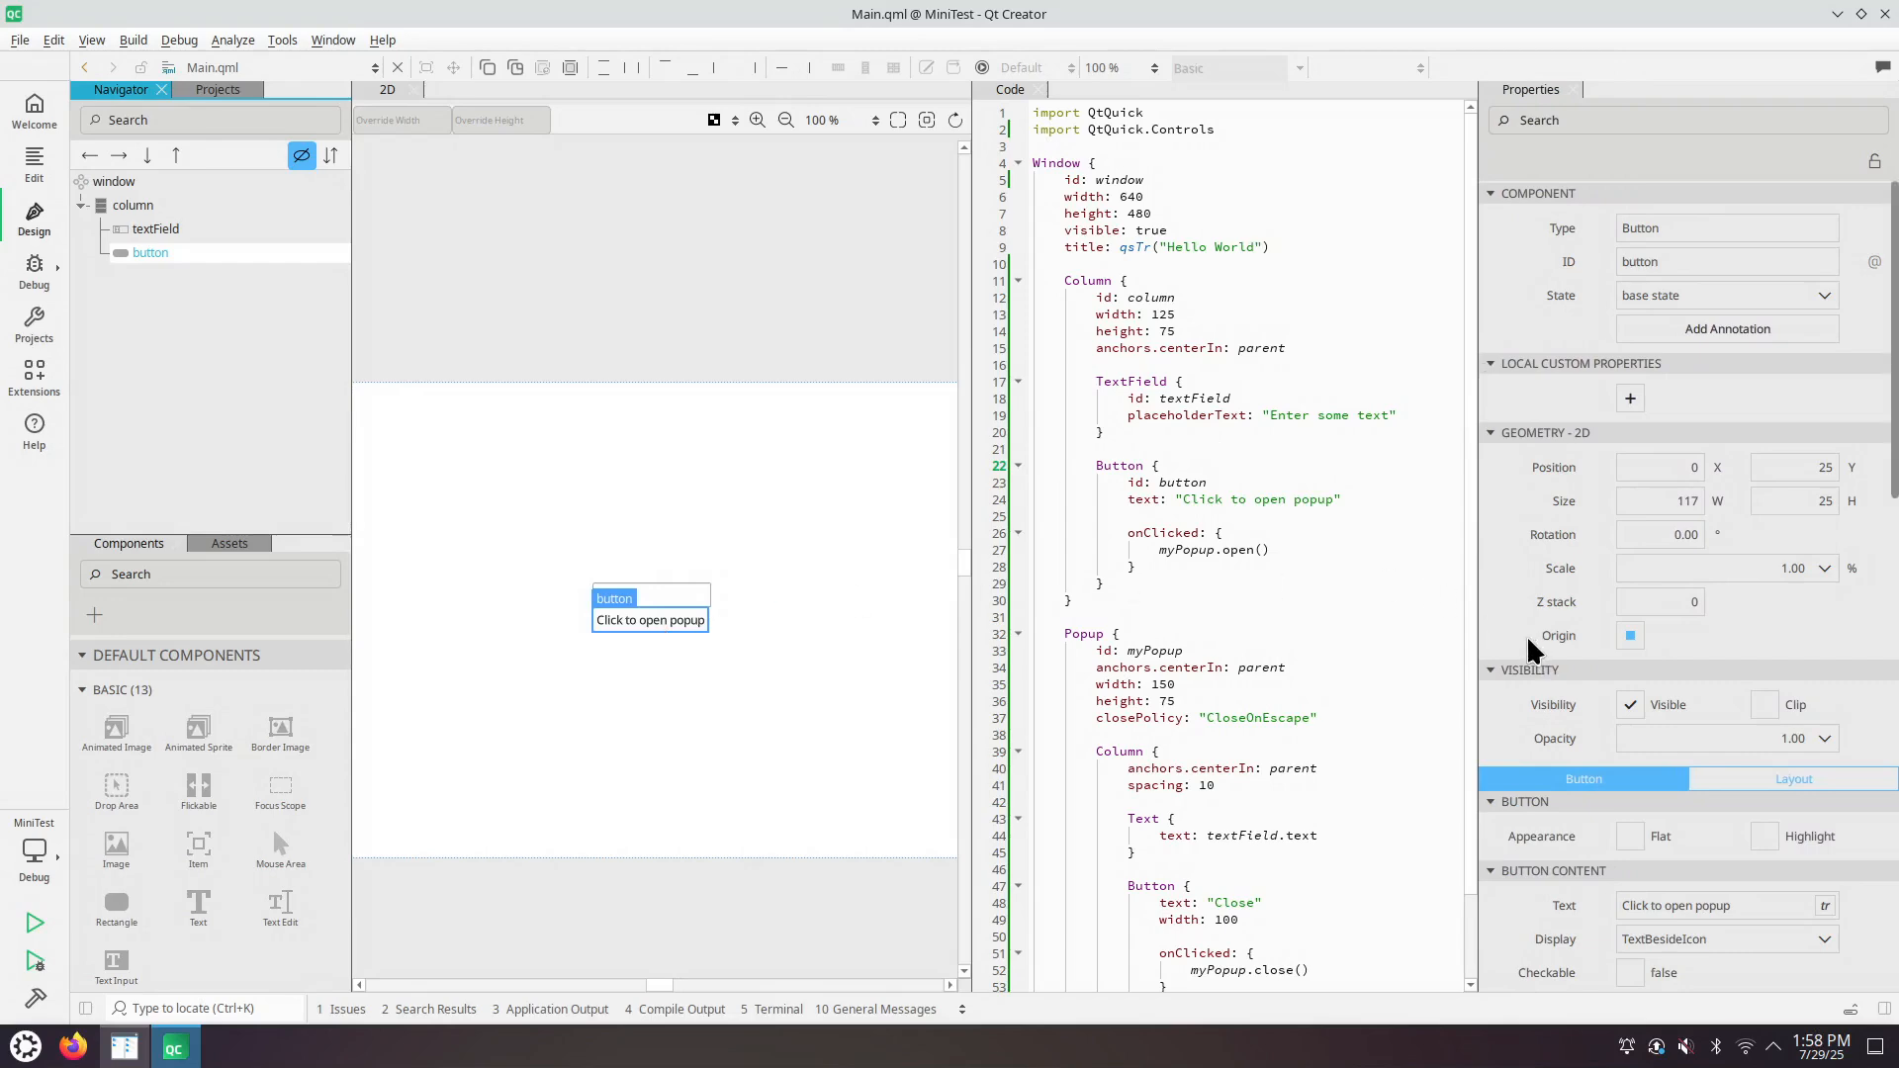
pyautogui.moveTo(1588, 634)
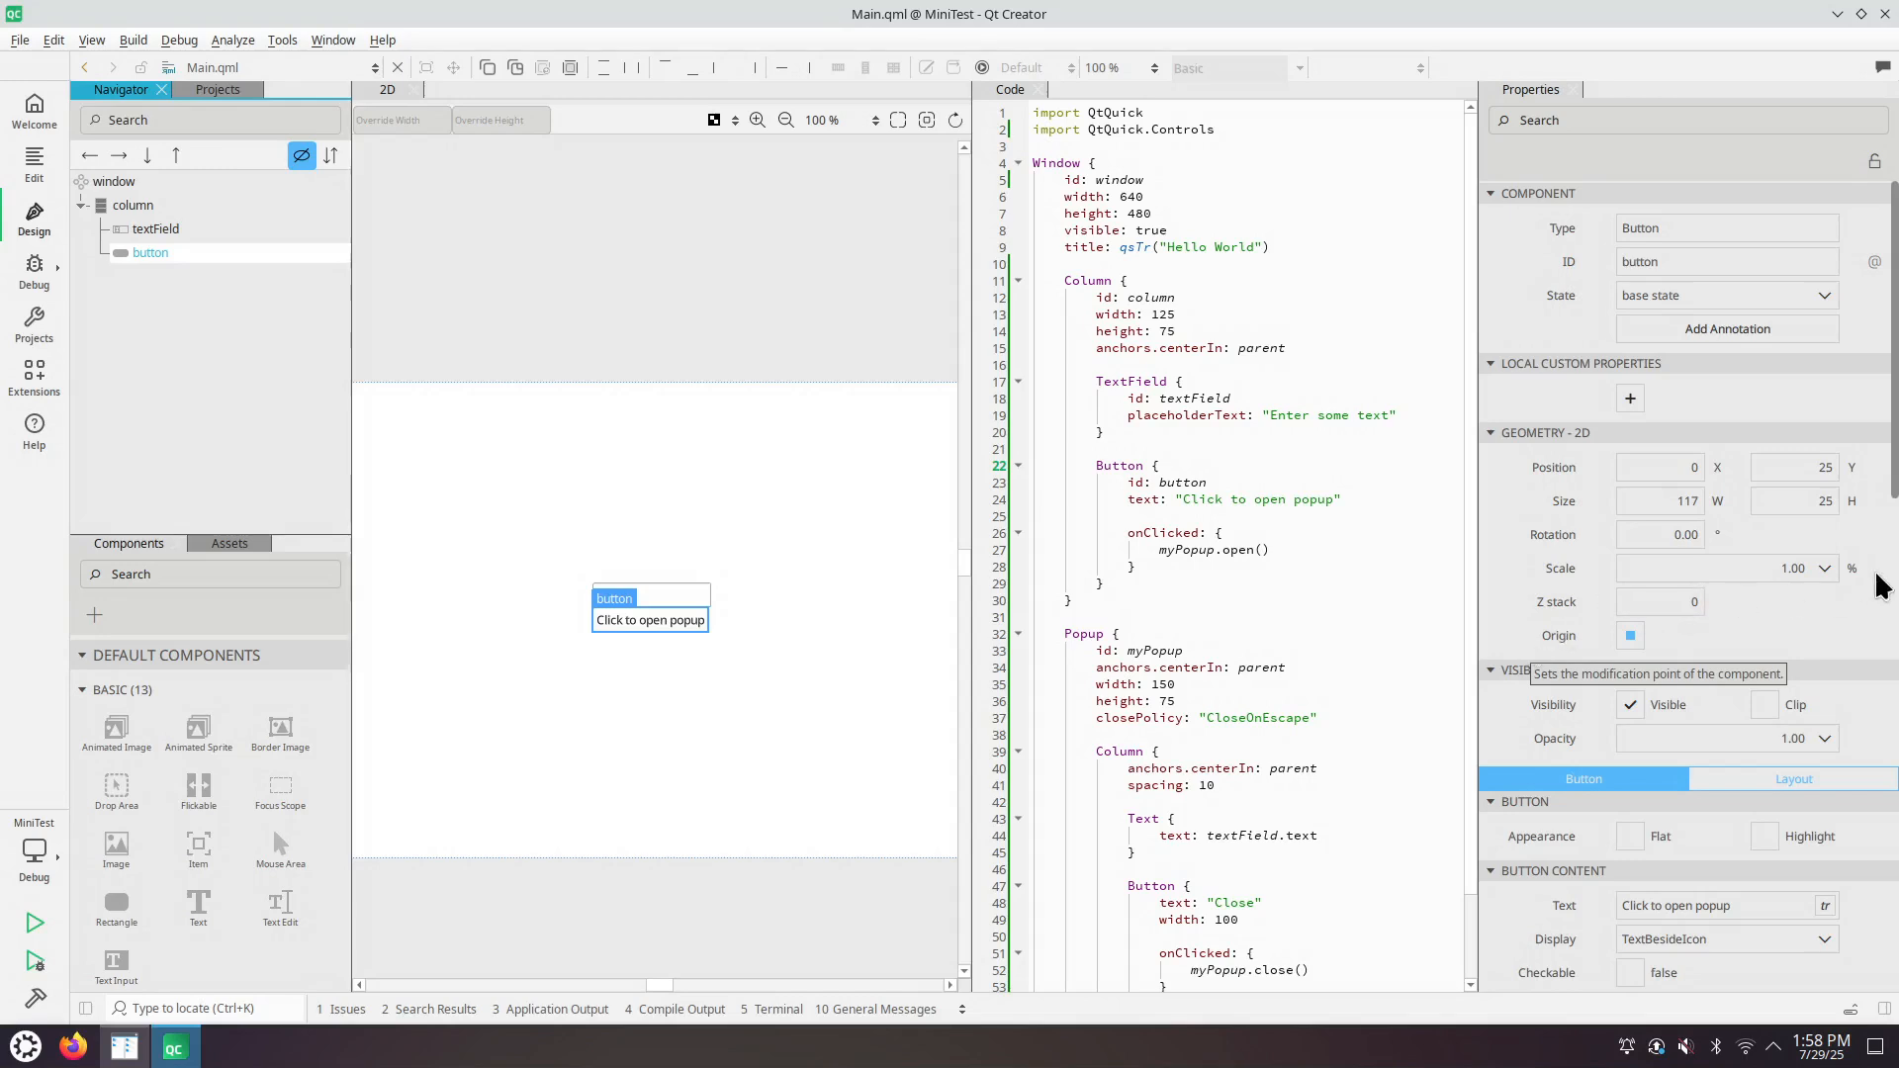
pyautogui.click(1895, 454)
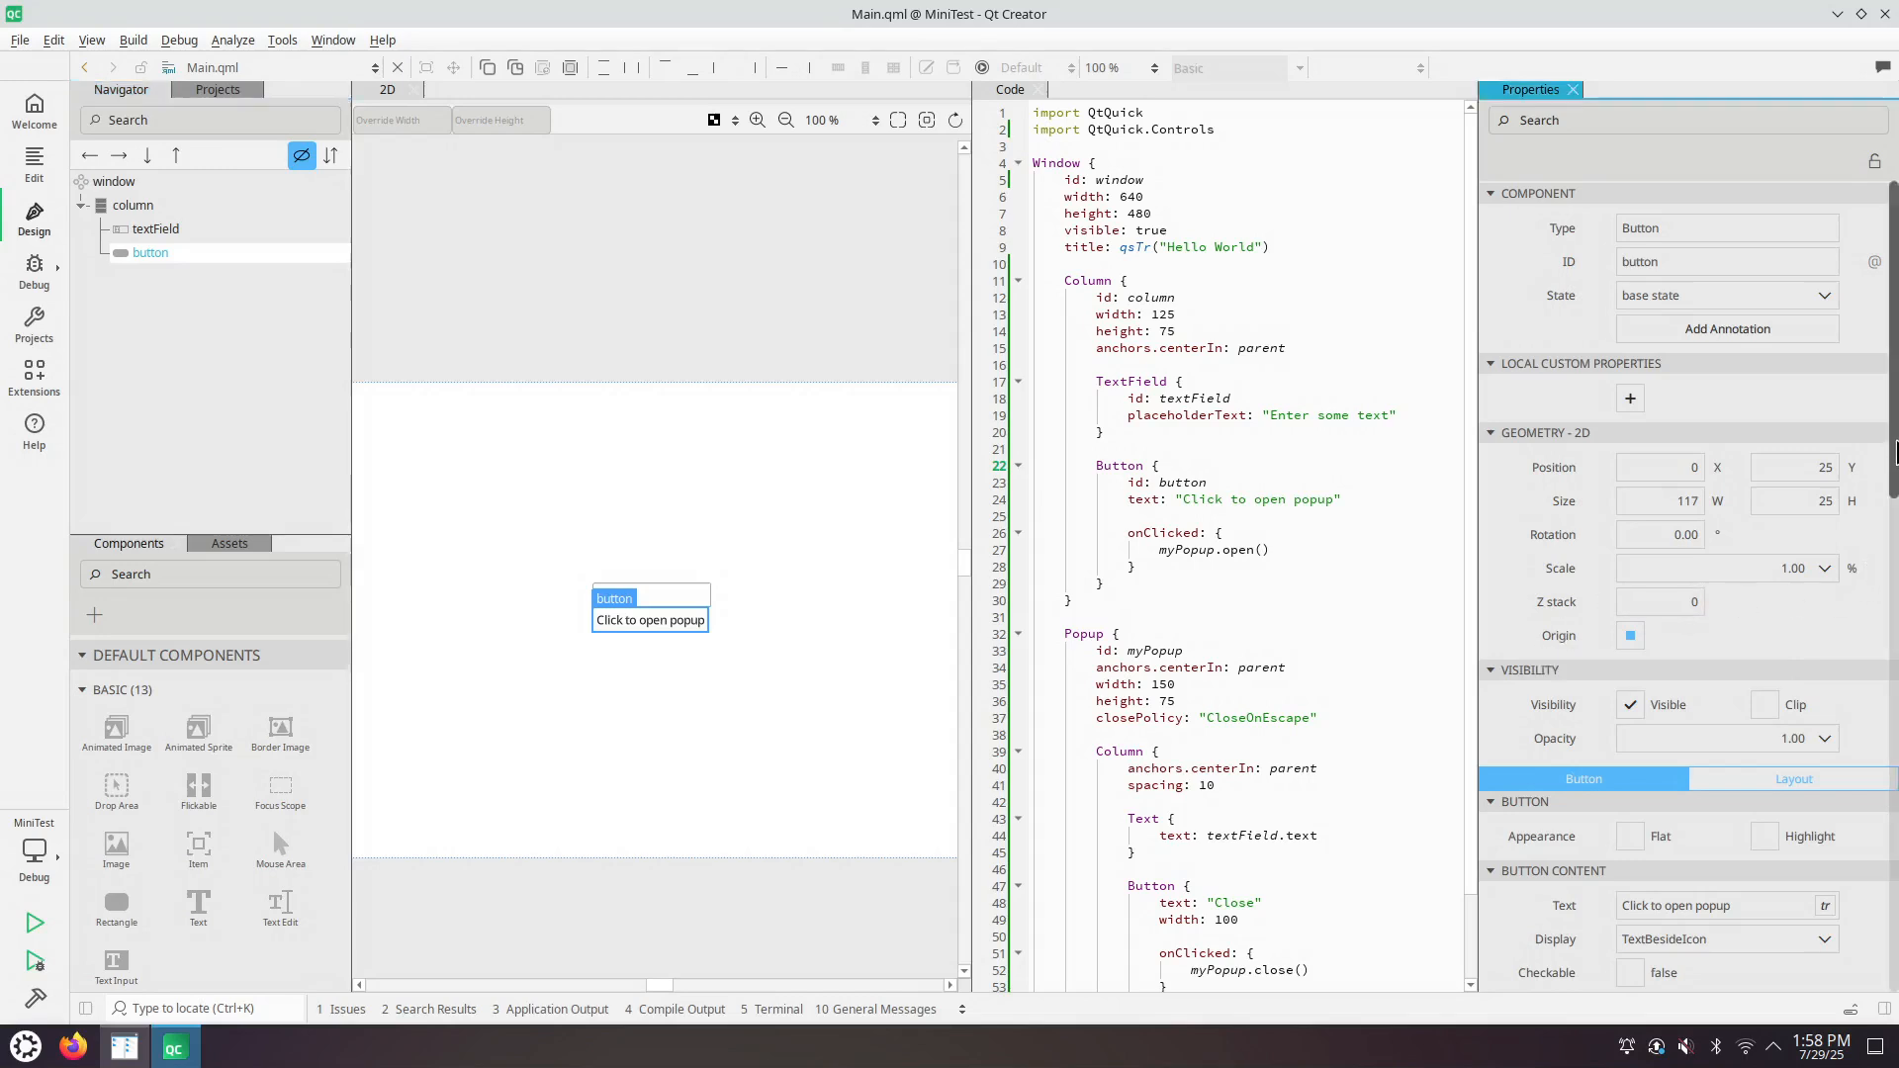
pyautogui.moveTo(1897, 457); pyautogui.dragTo(1895, 957)
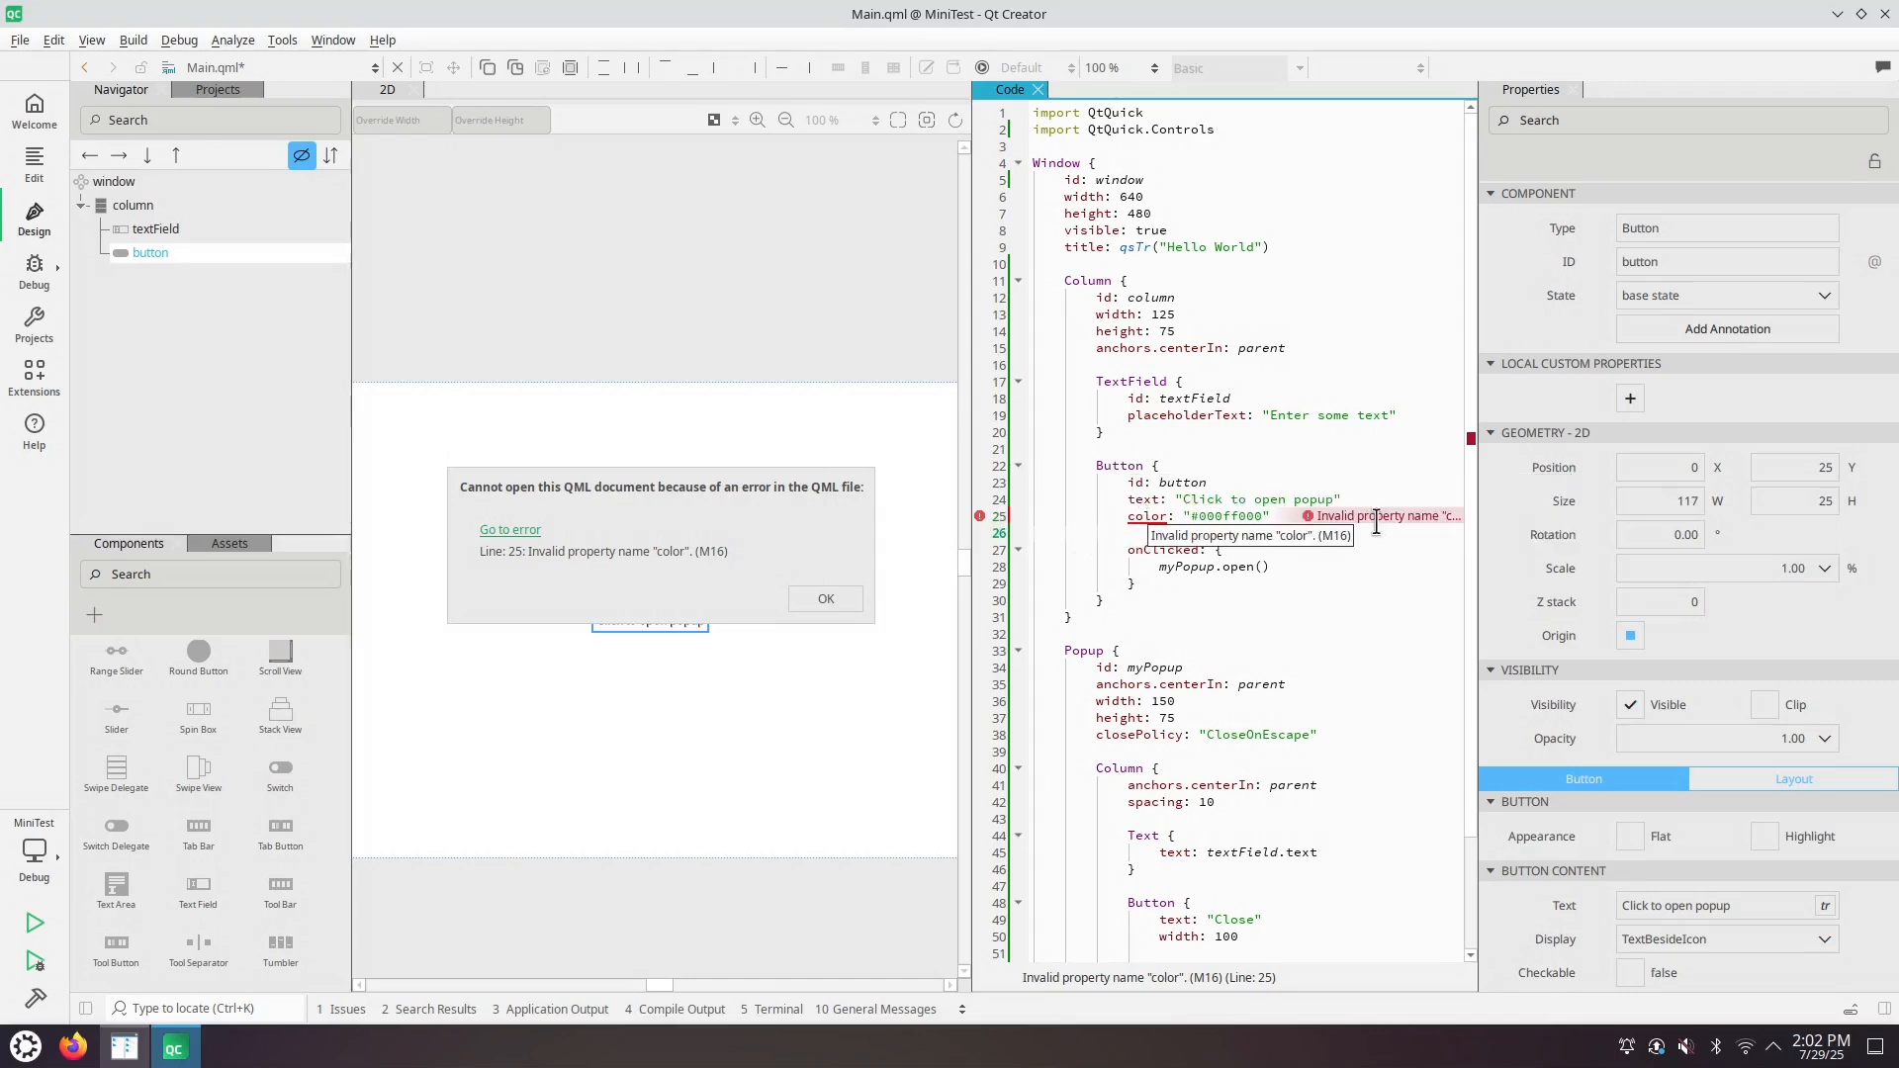
pyautogui.moveTo(1381, 517)
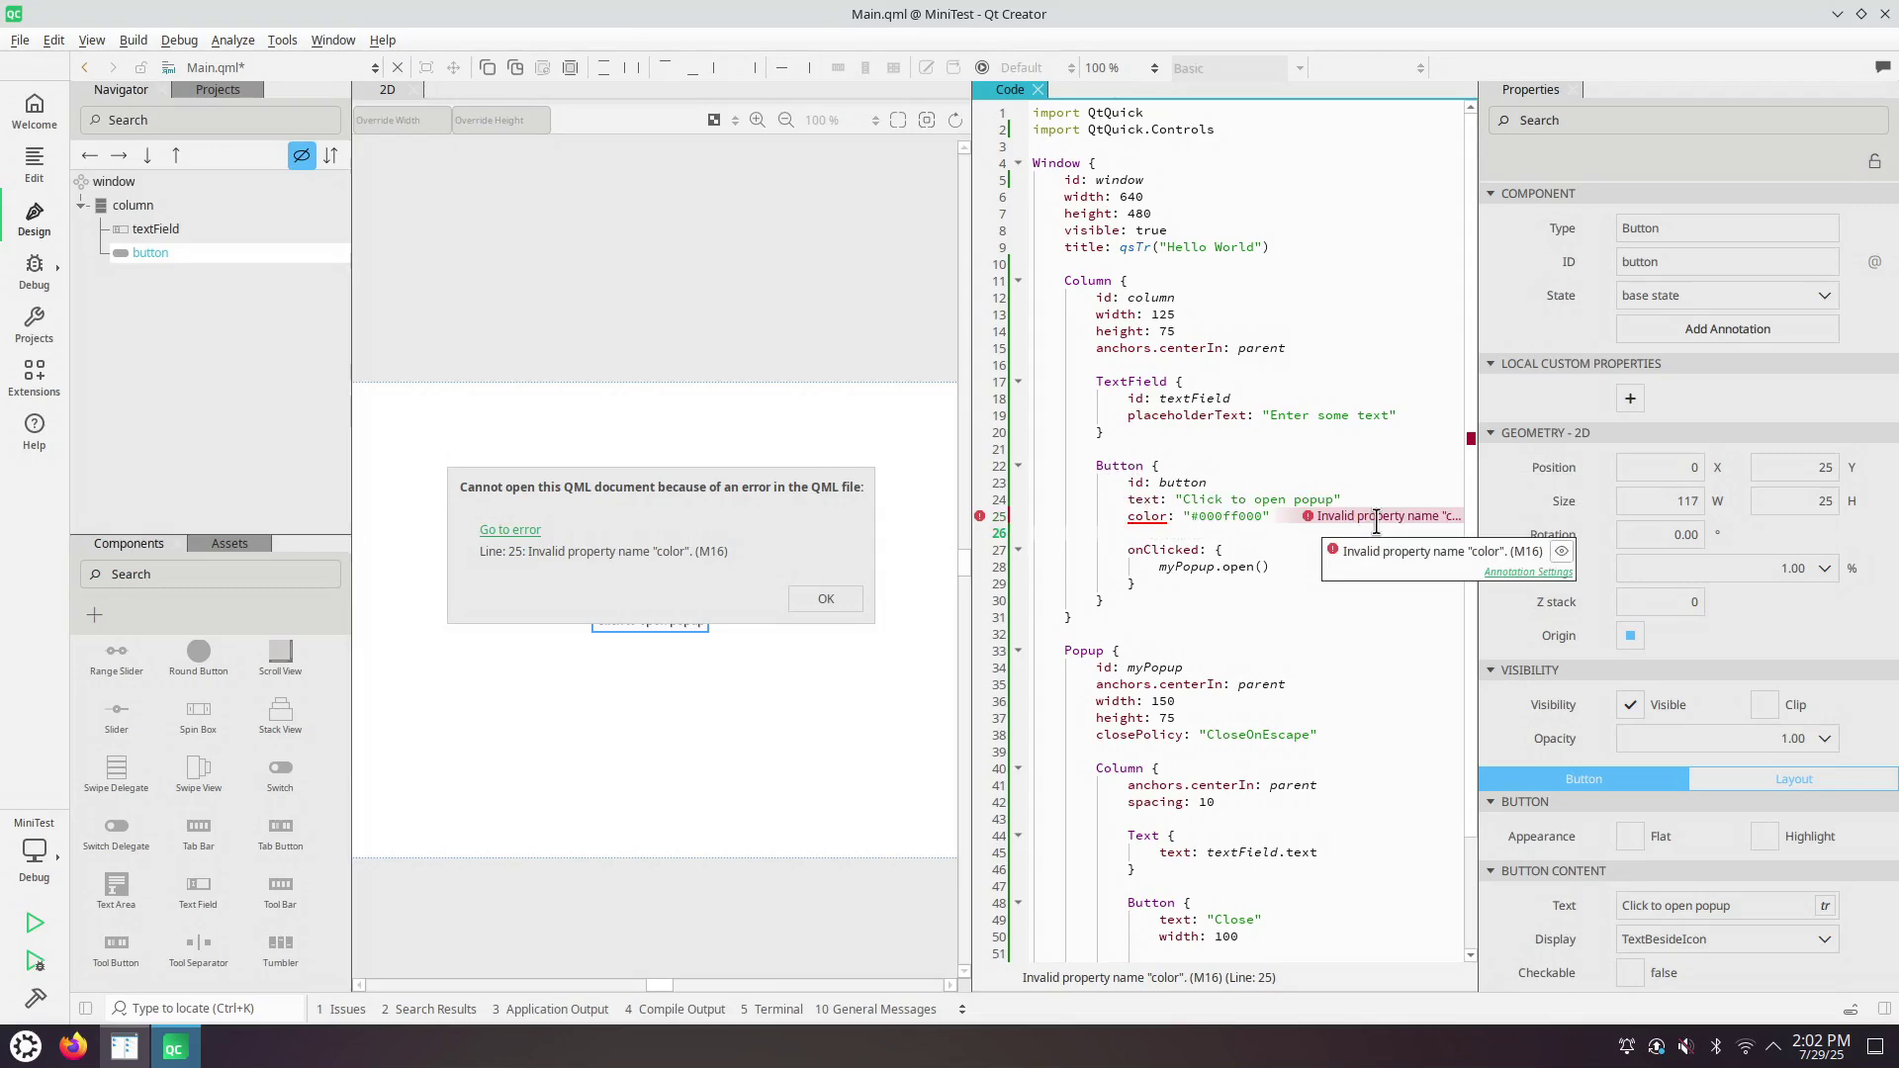
pyautogui.click(1129, 514)
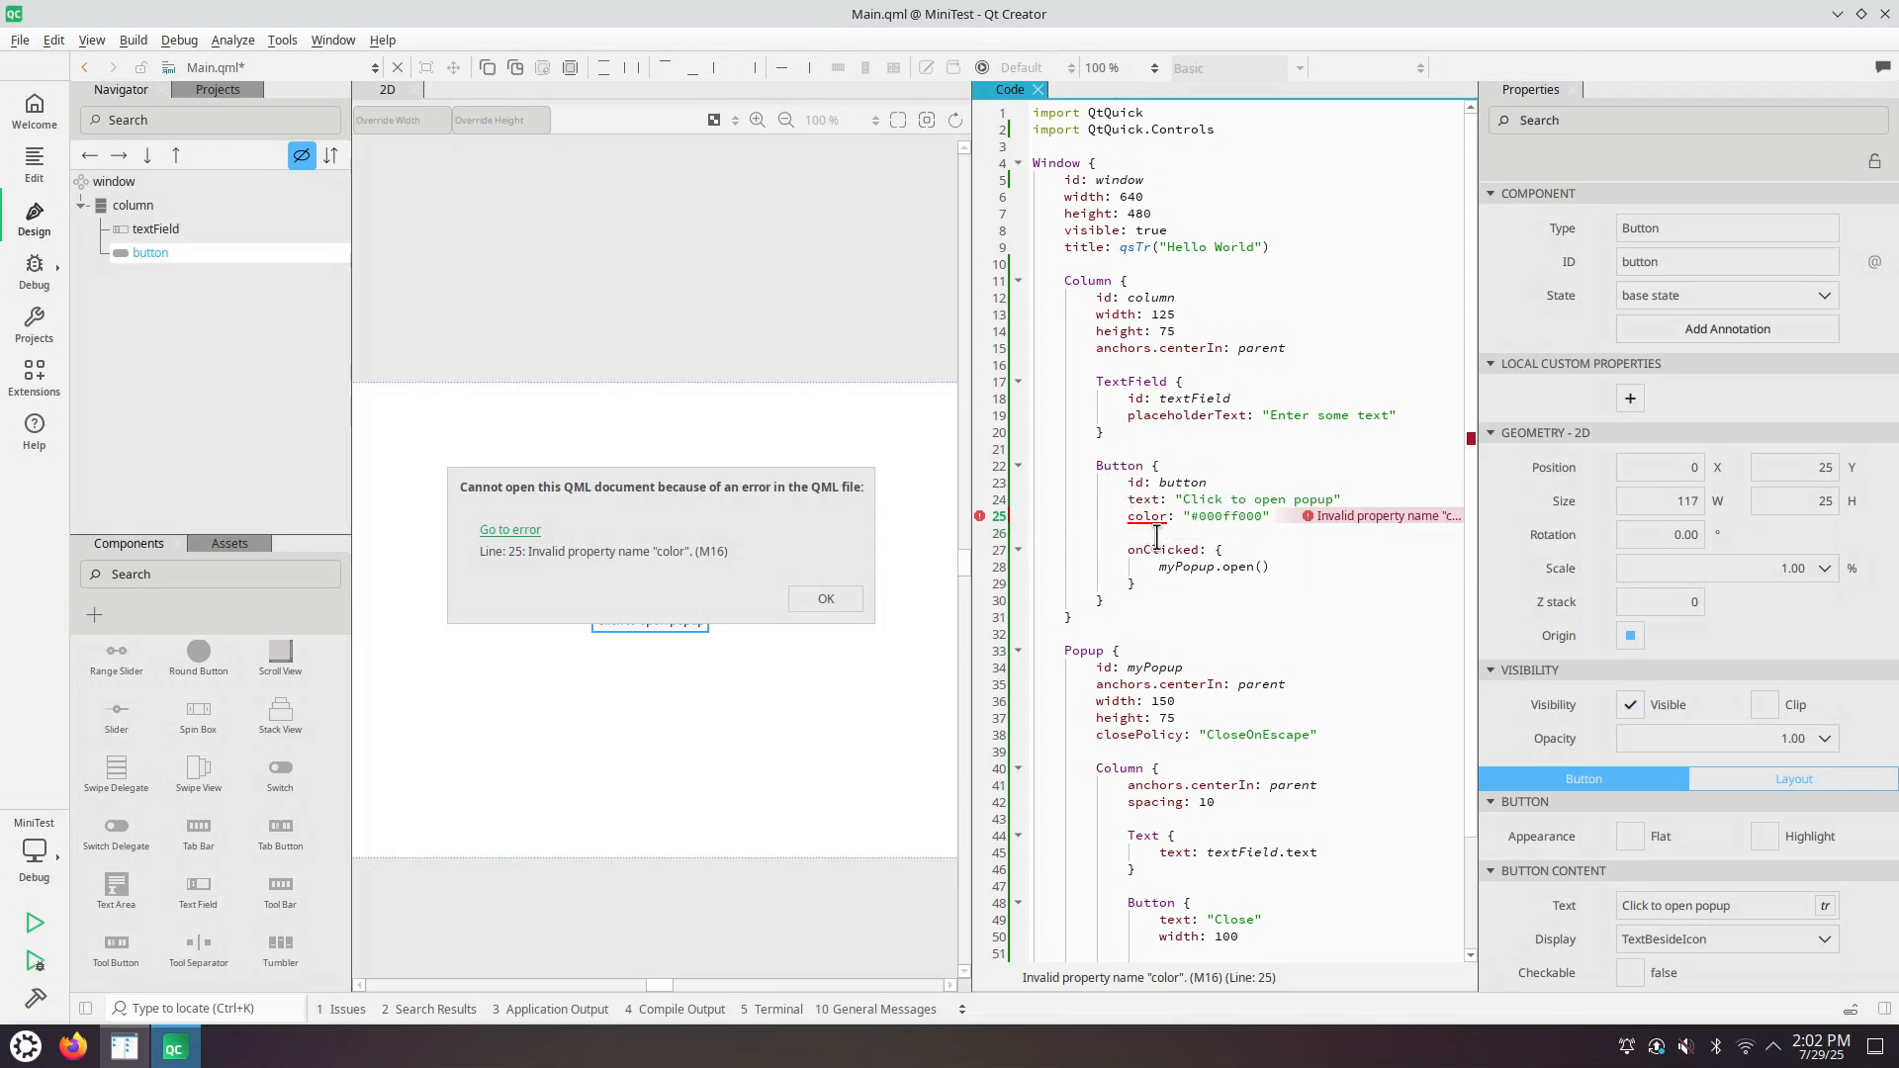
pyautogui.hotkey('shift', 'Down')
# - Delete the color line, then set the button's Text property to 'Click to open menu' via the property search
pyautogui.press('Delete')
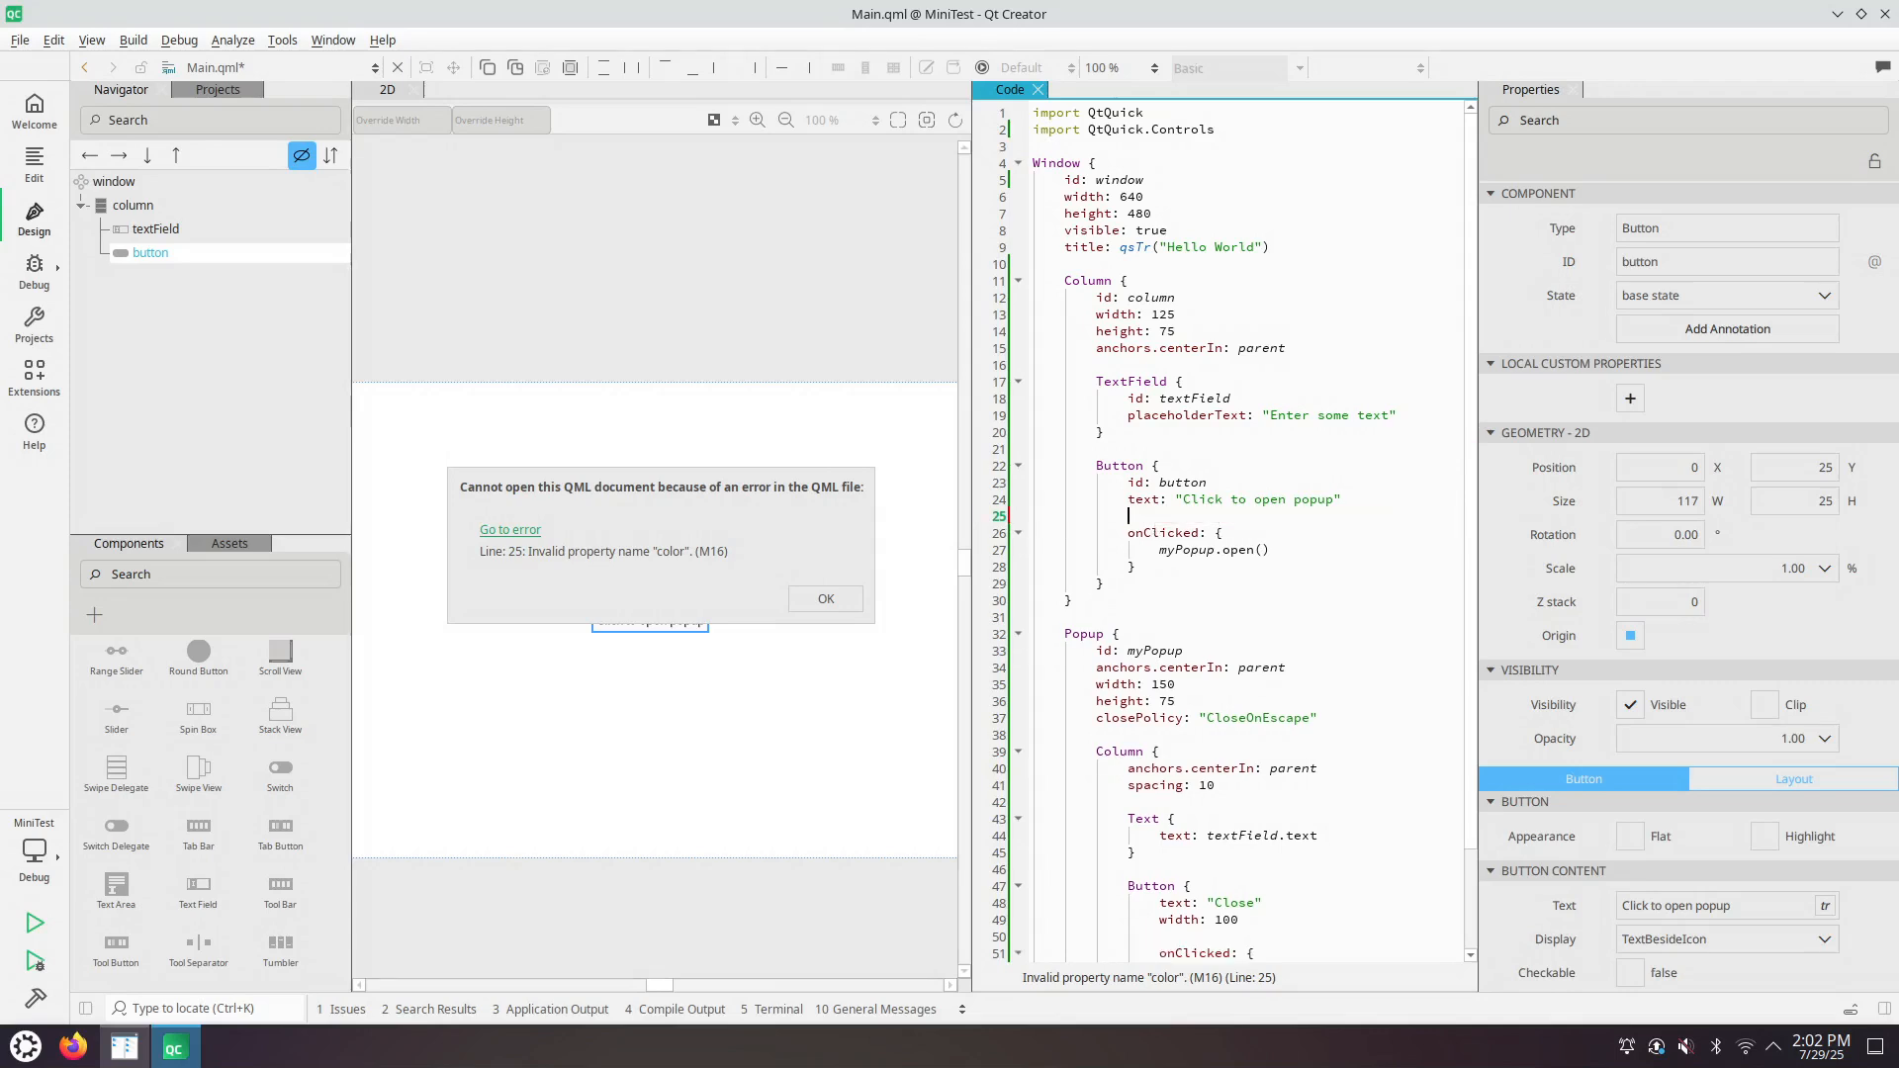
pyautogui.click(197, 271)
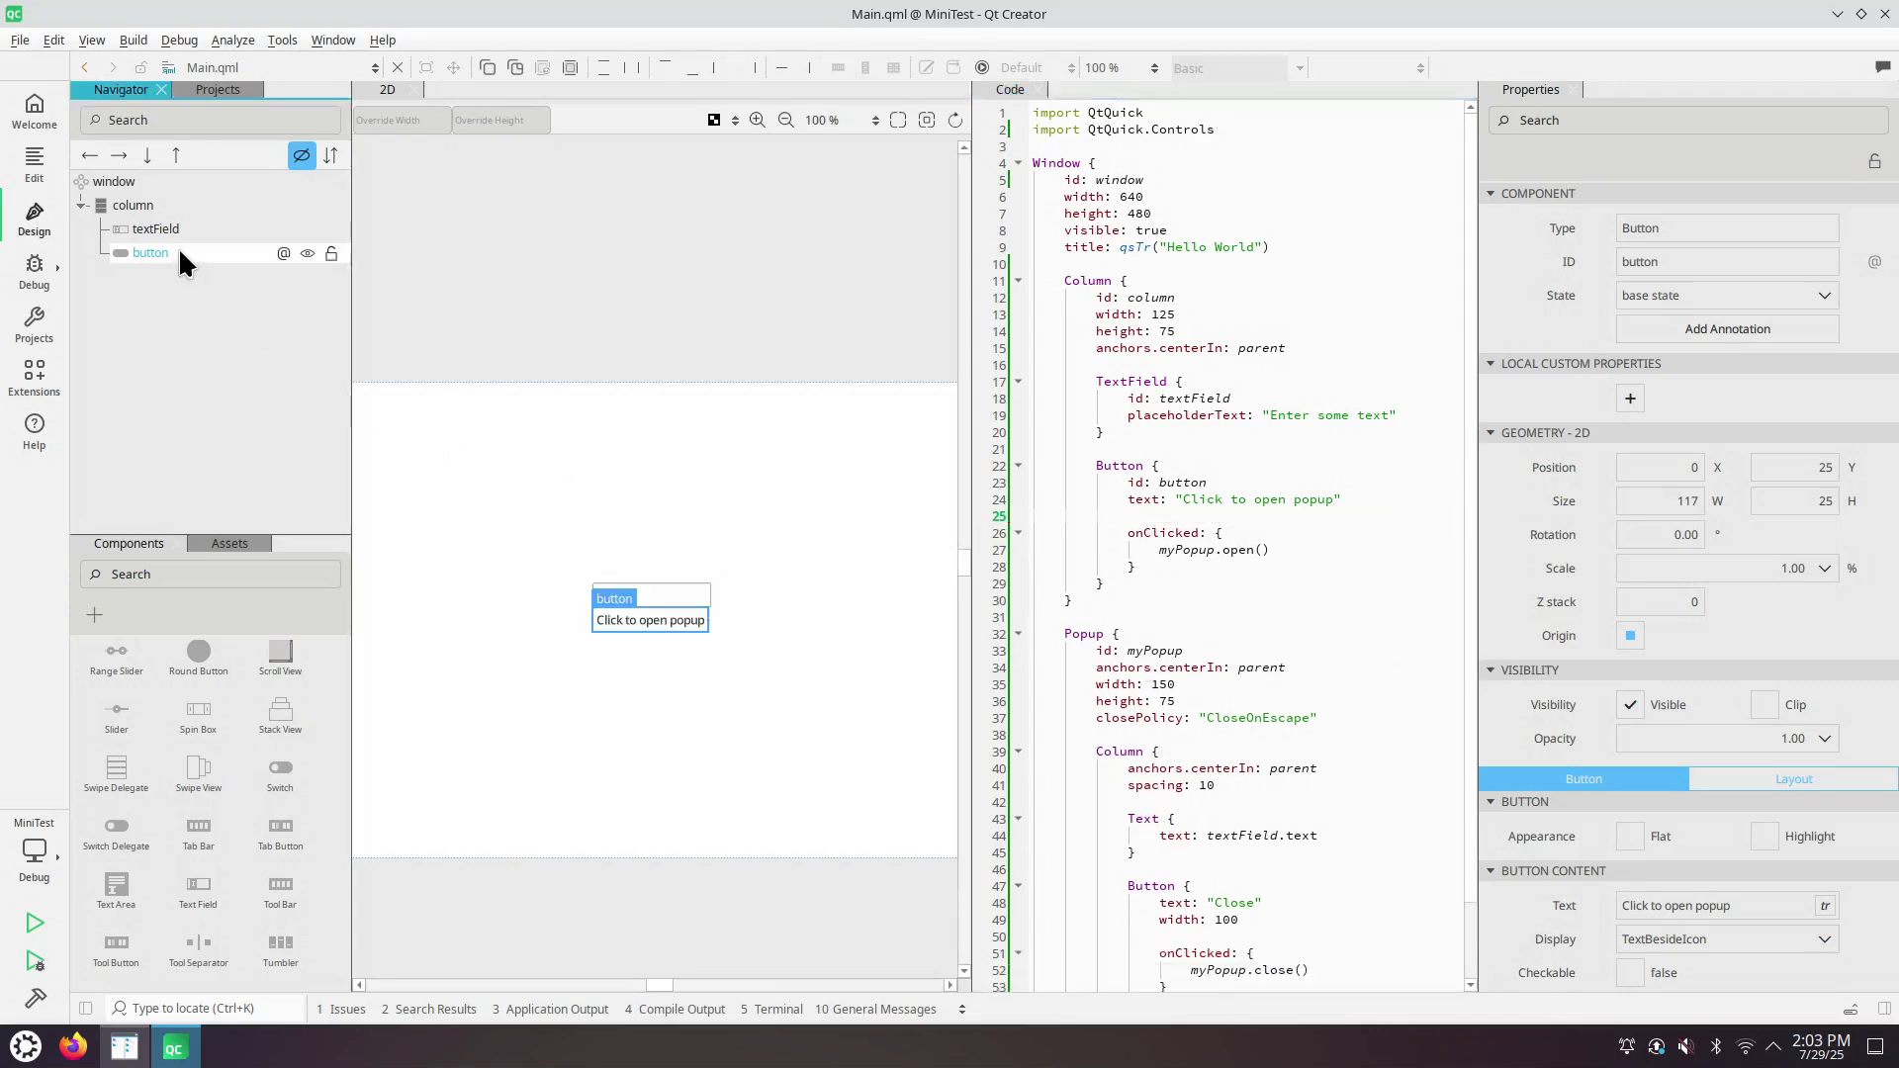
pyautogui.click(1891, 425)
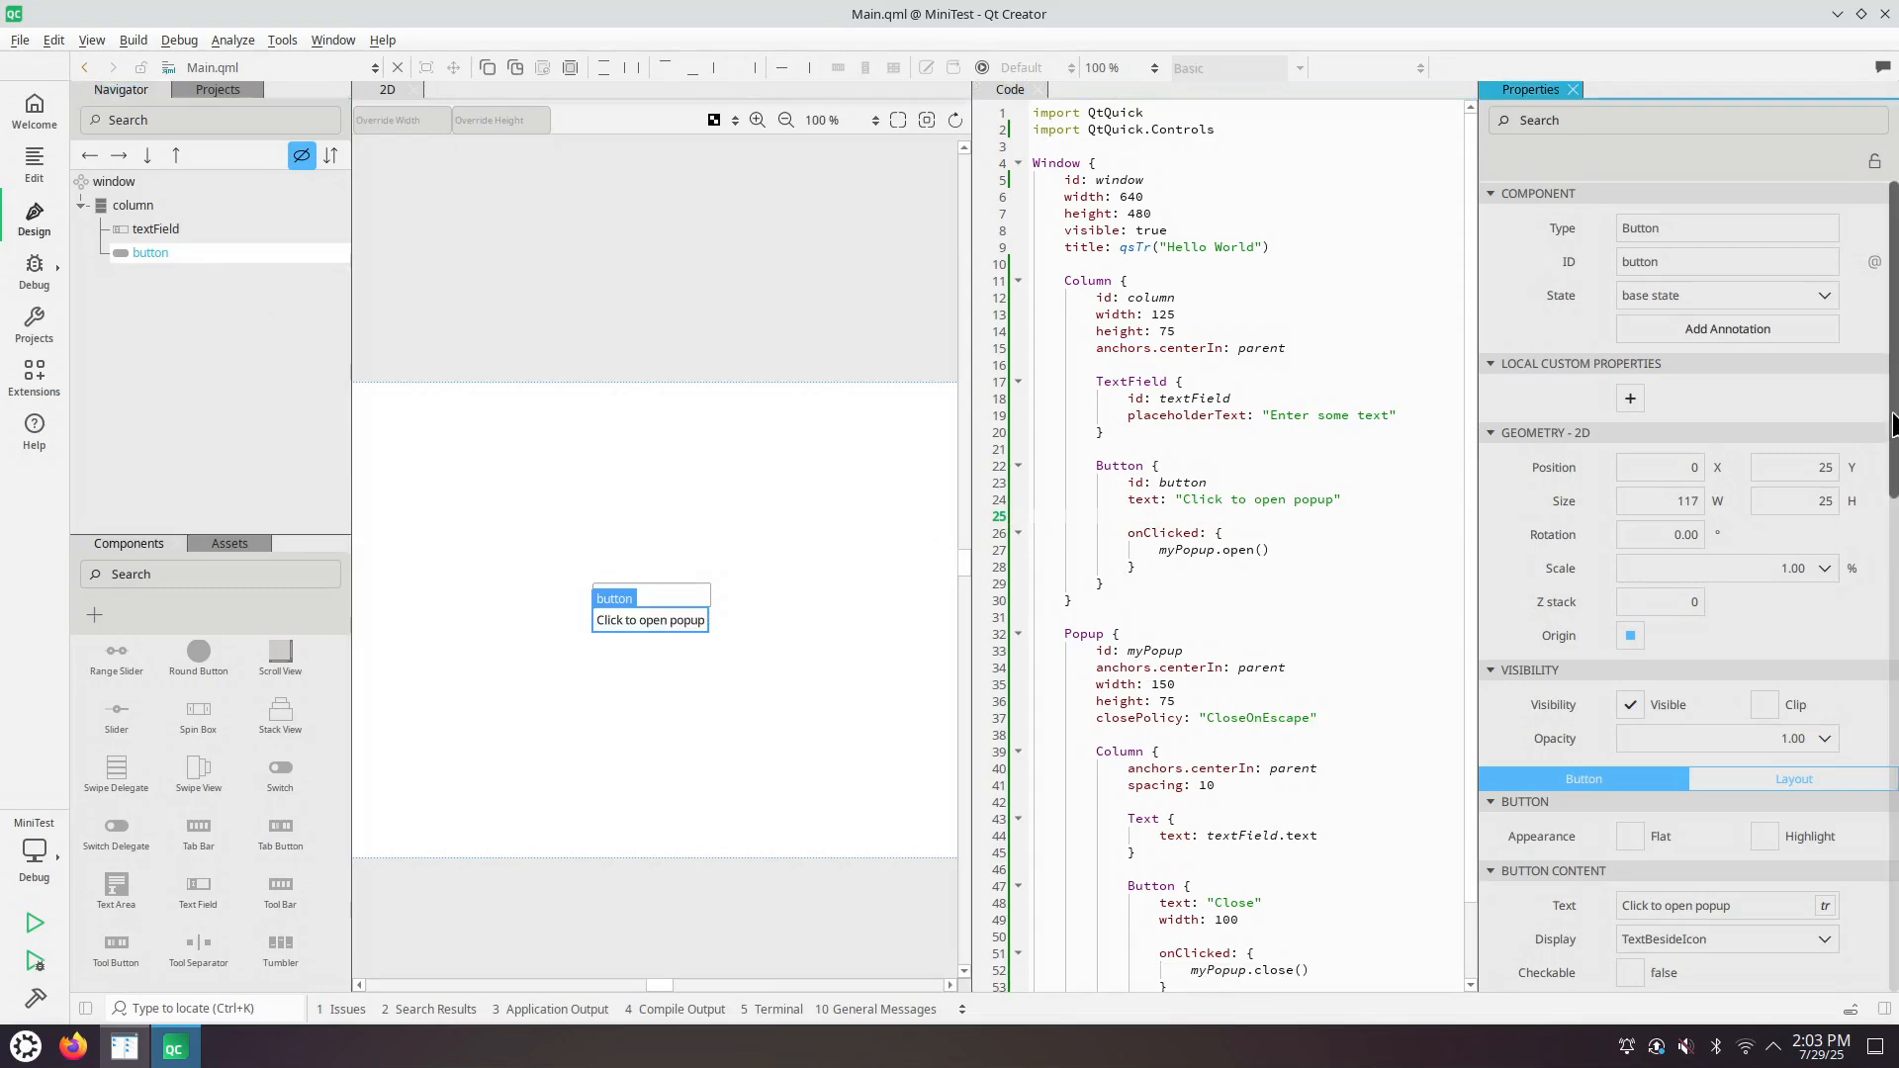
pyautogui.moveTo(1892, 425)
pyautogui.mouseDown()
pyautogui.moveTo(1871, 942)
pyautogui.moveTo(1869, 262)
pyautogui.mouseUp()
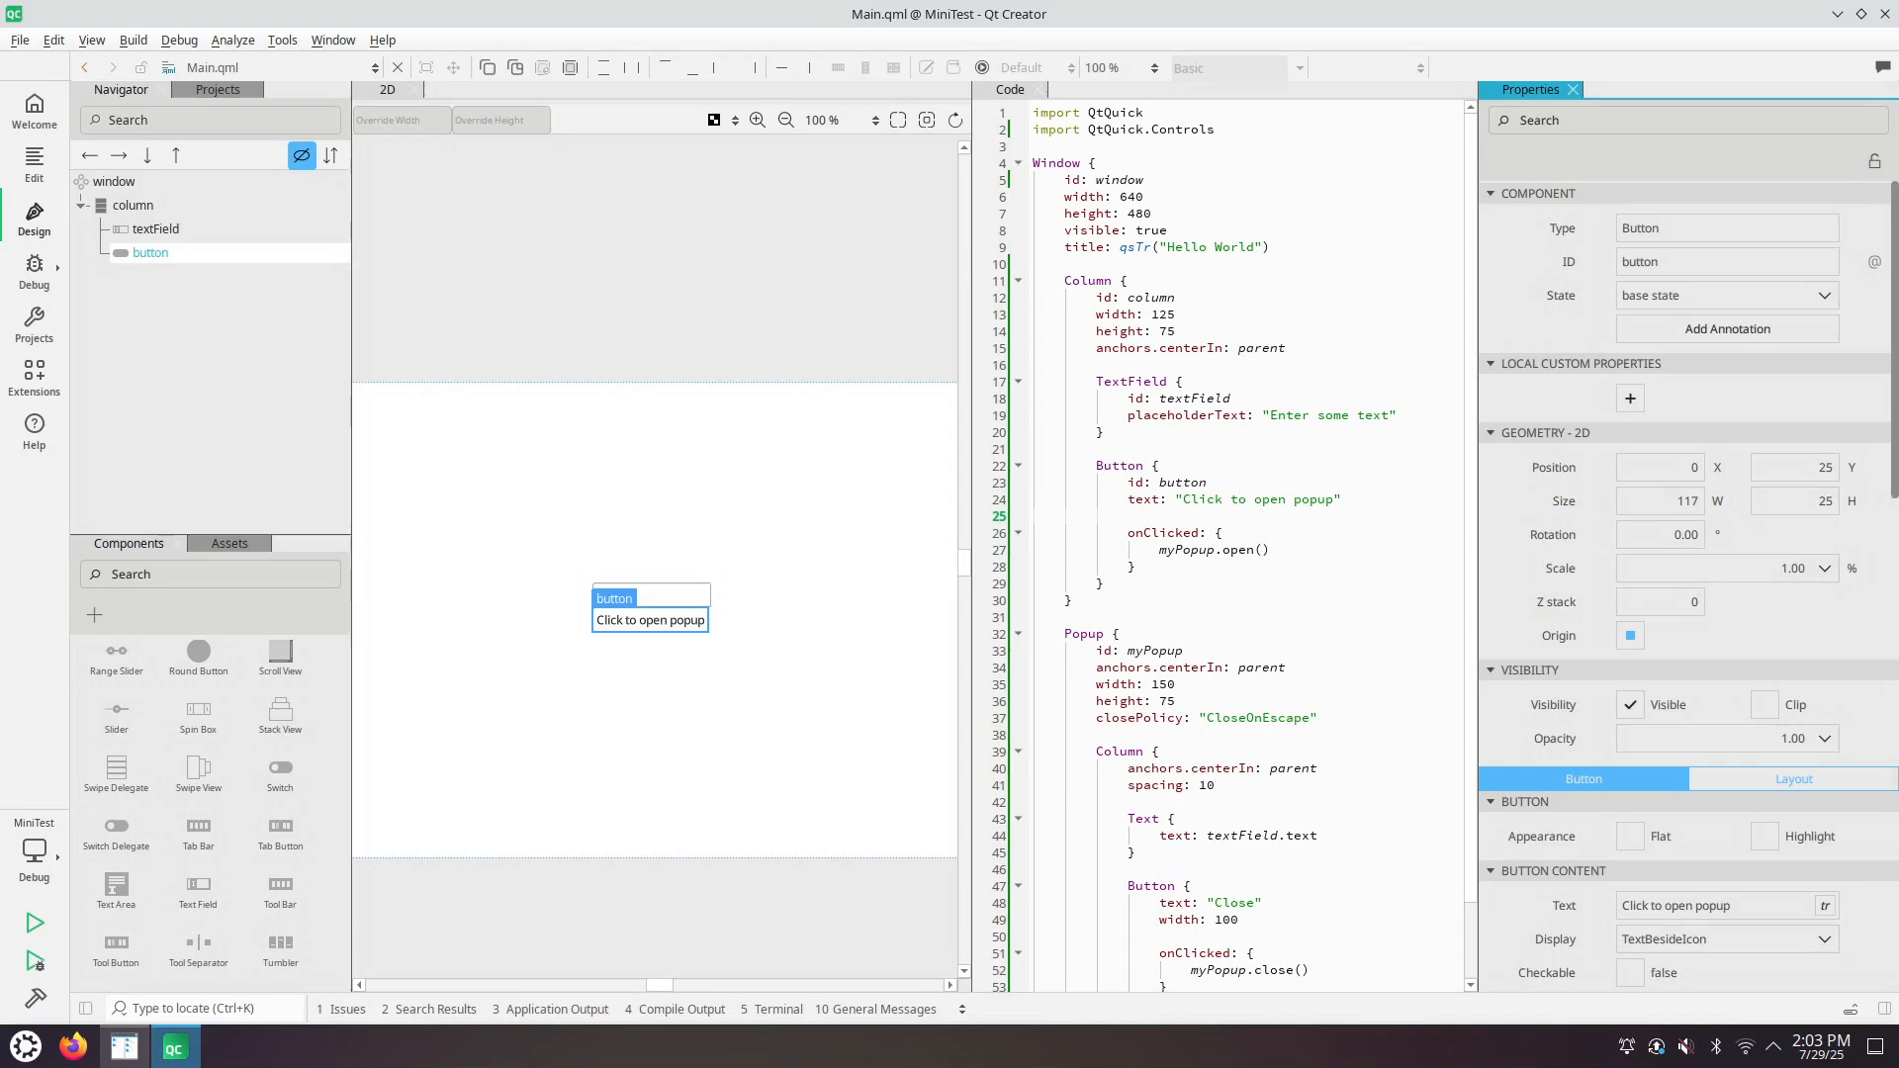
pyautogui.click(1627, 121)
pyautogui.write('text')
pyautogui.click(1740, 255)
pyautogui.write('men')
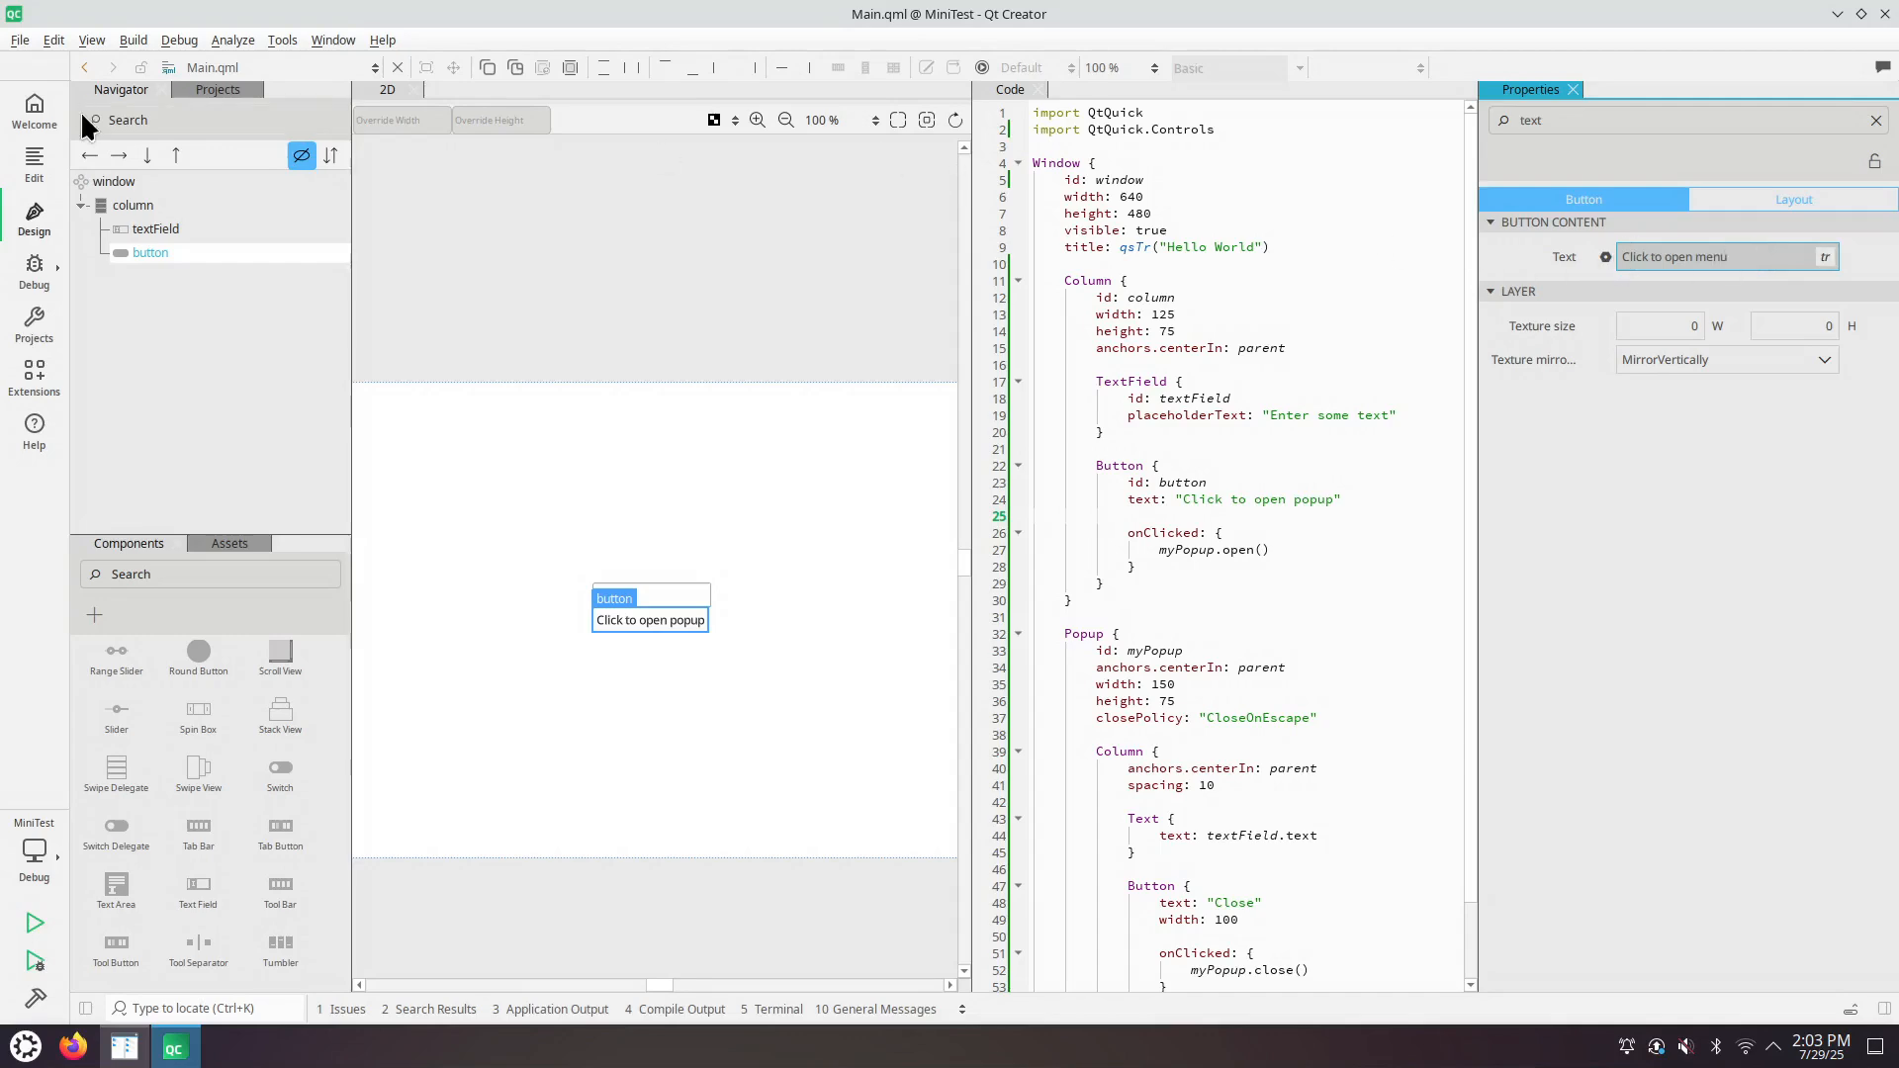
# - Save all files and run the app with Ctrl+R
pyautogui.click(21, 39)
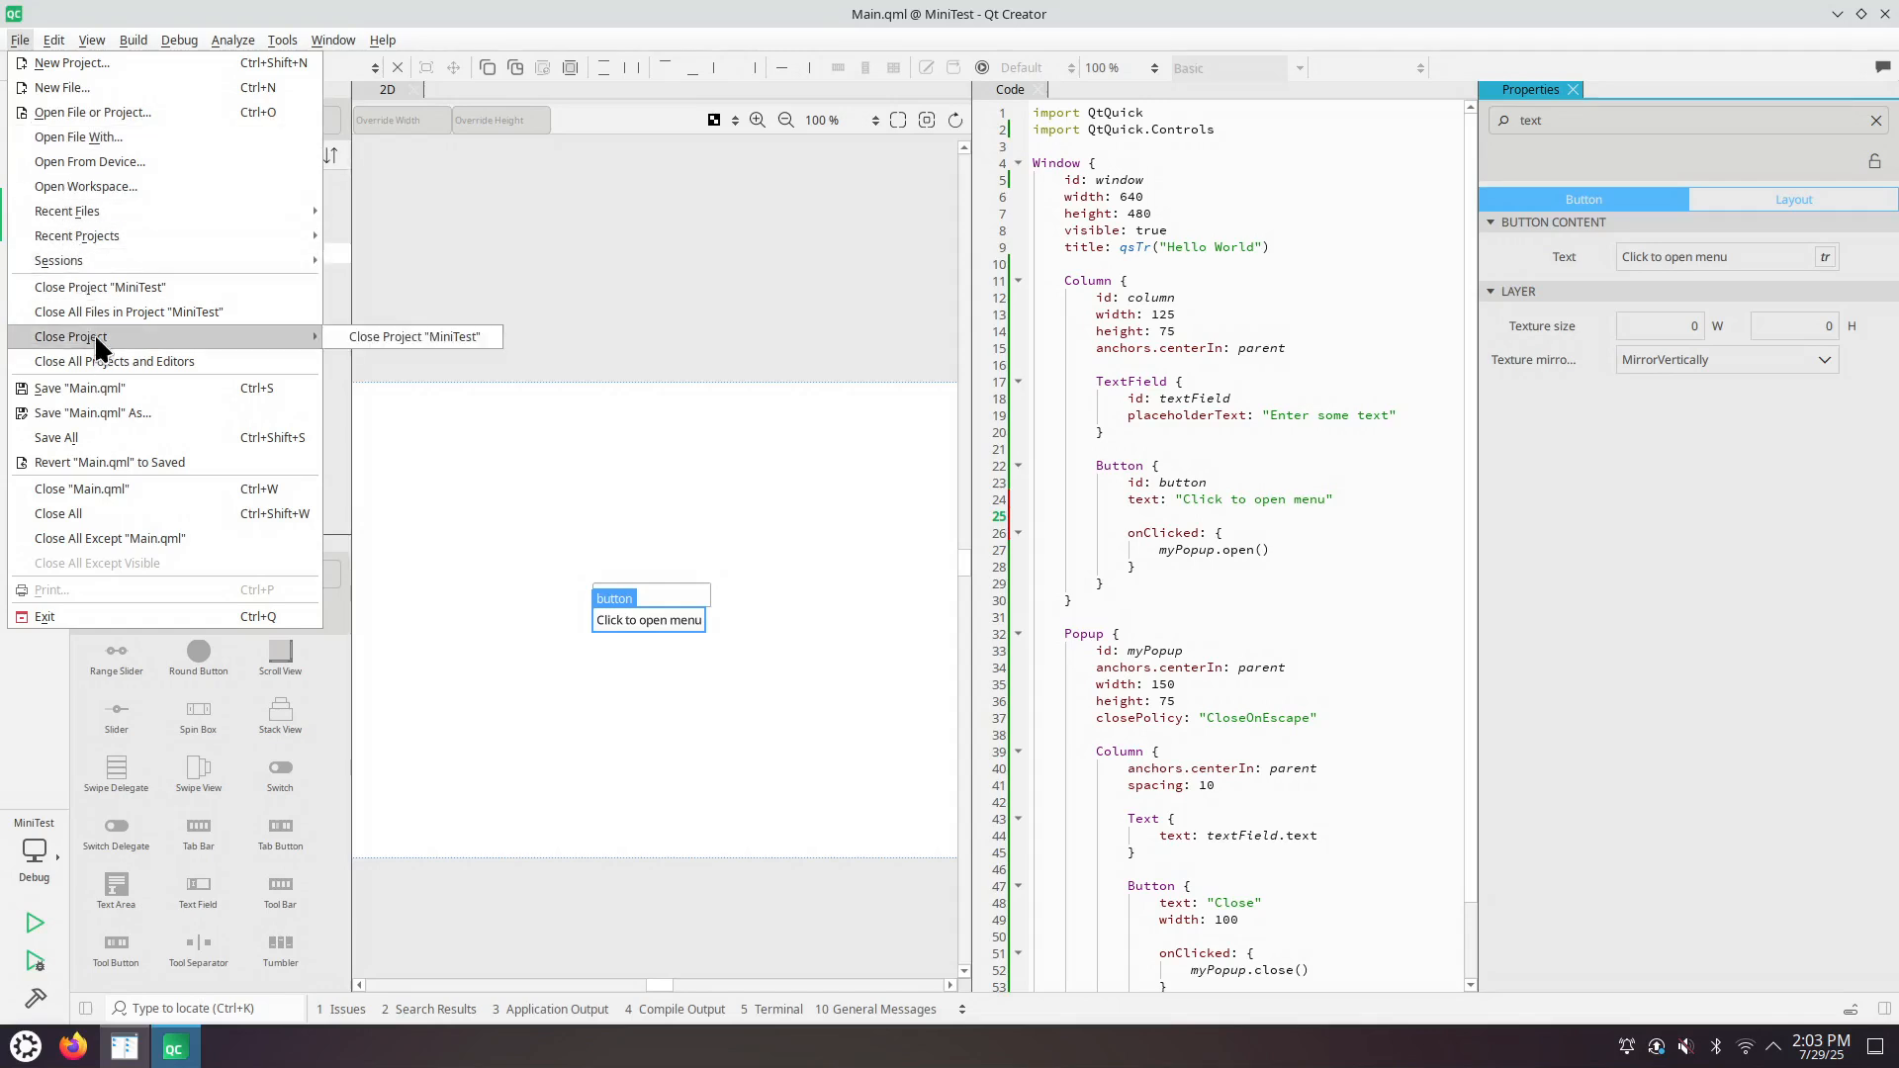
pyautogui.click(88, 434)
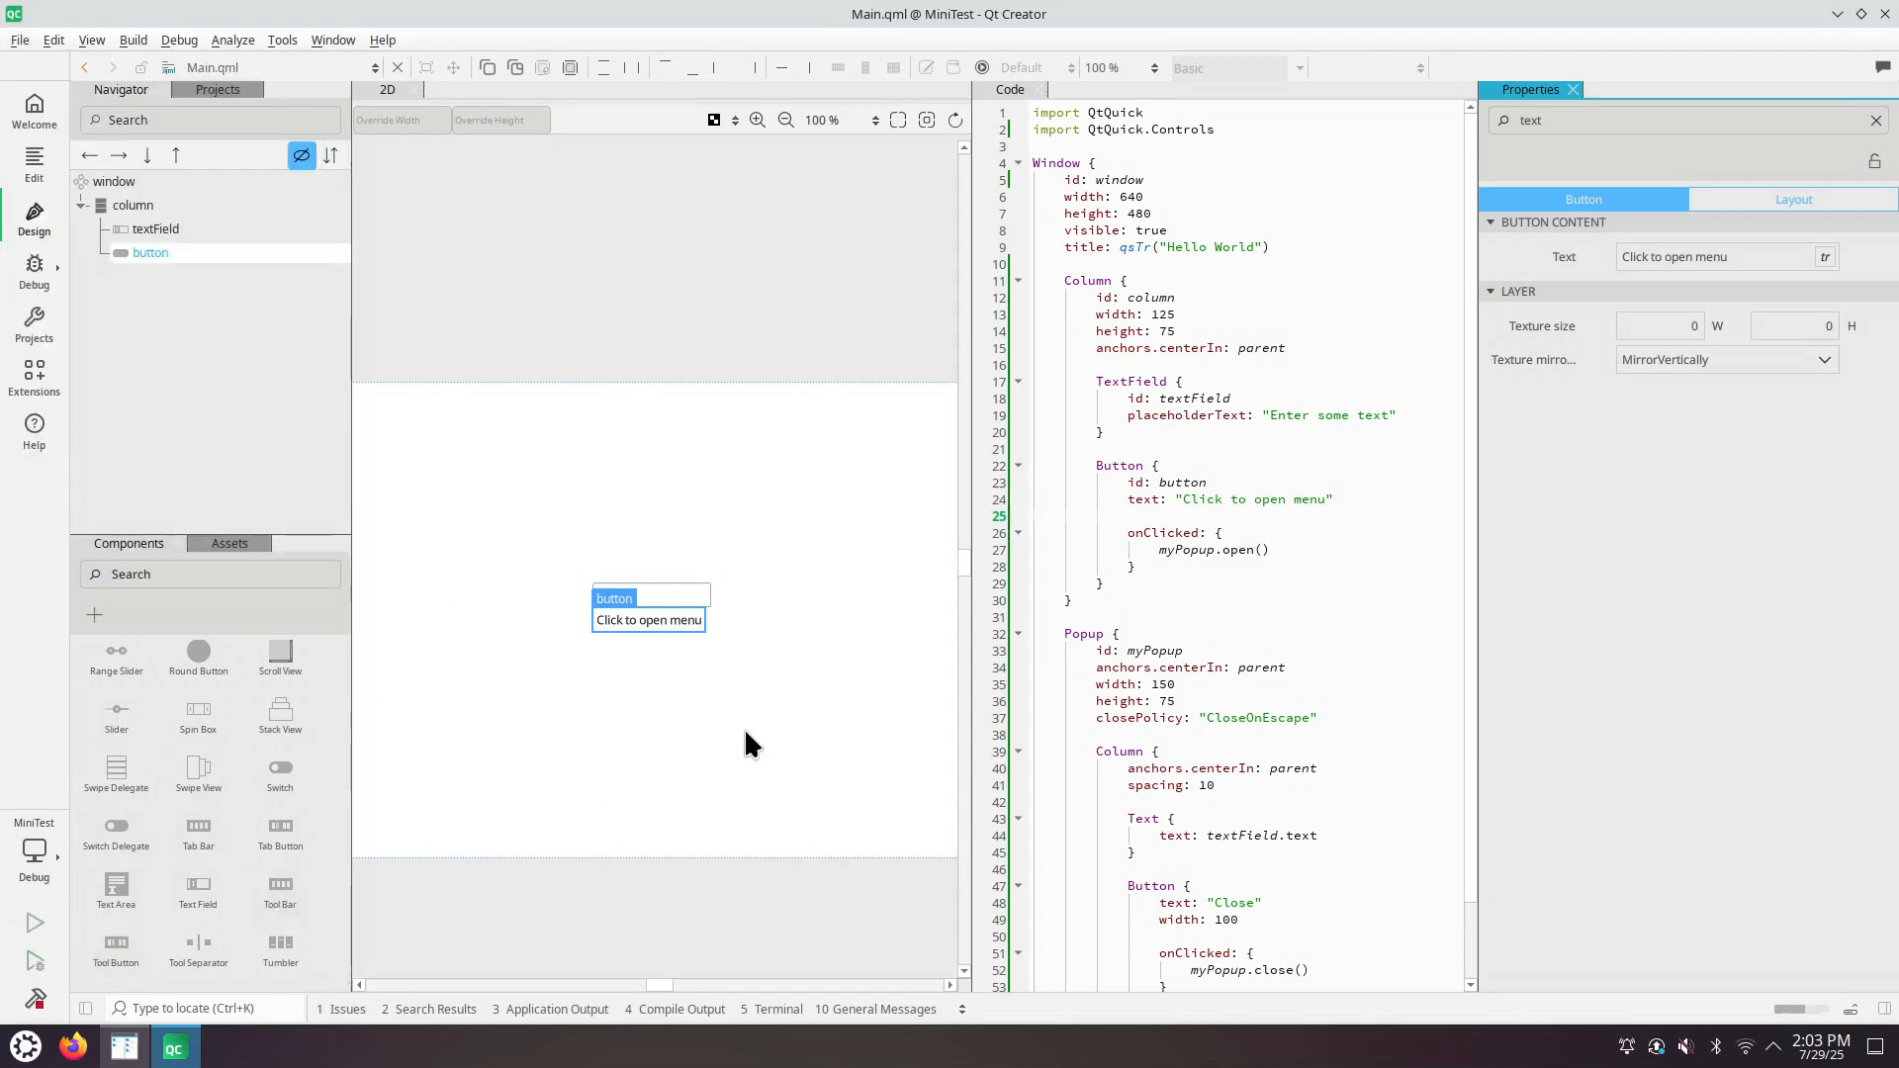
pyautogui.hotkey('ctrl', 'r')
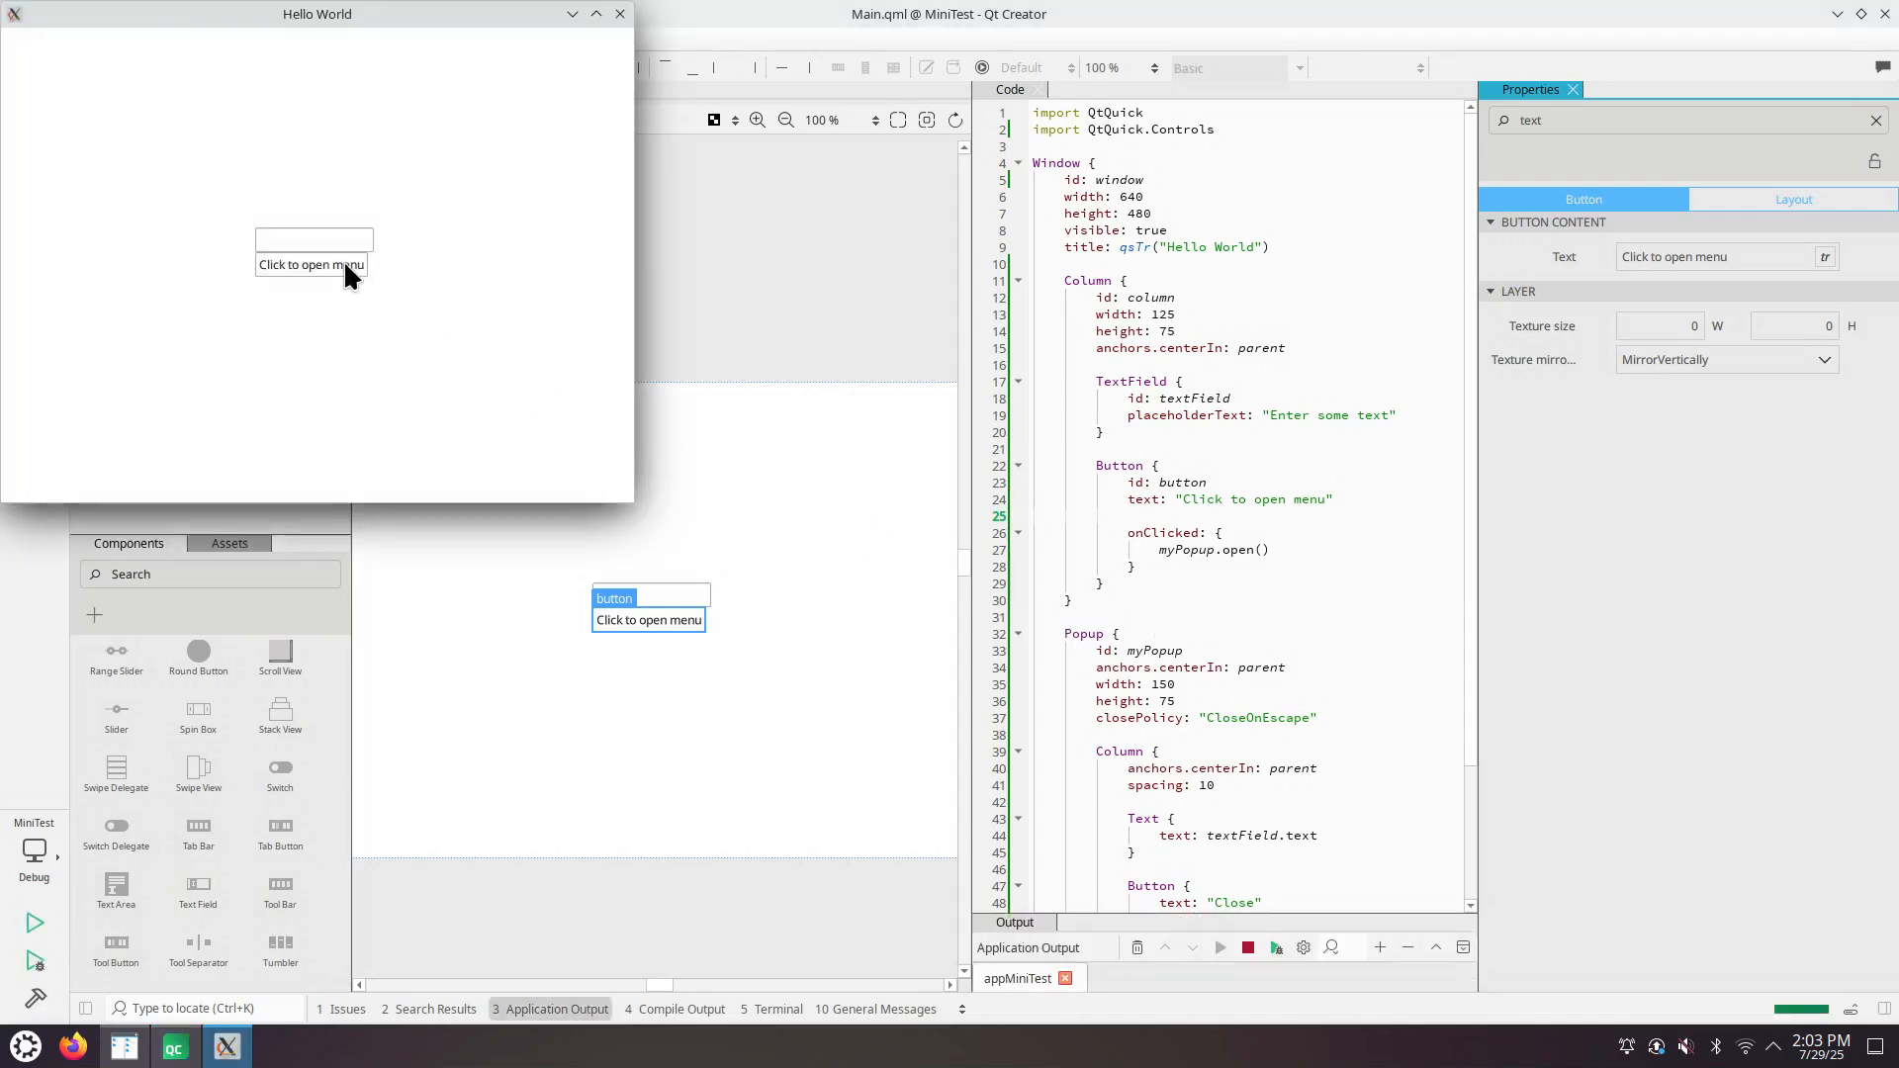
# - Open the popup from the relabelled button, type in the field, reopen the popup to see the text, then close the app
pyautogui.click(322, 268)
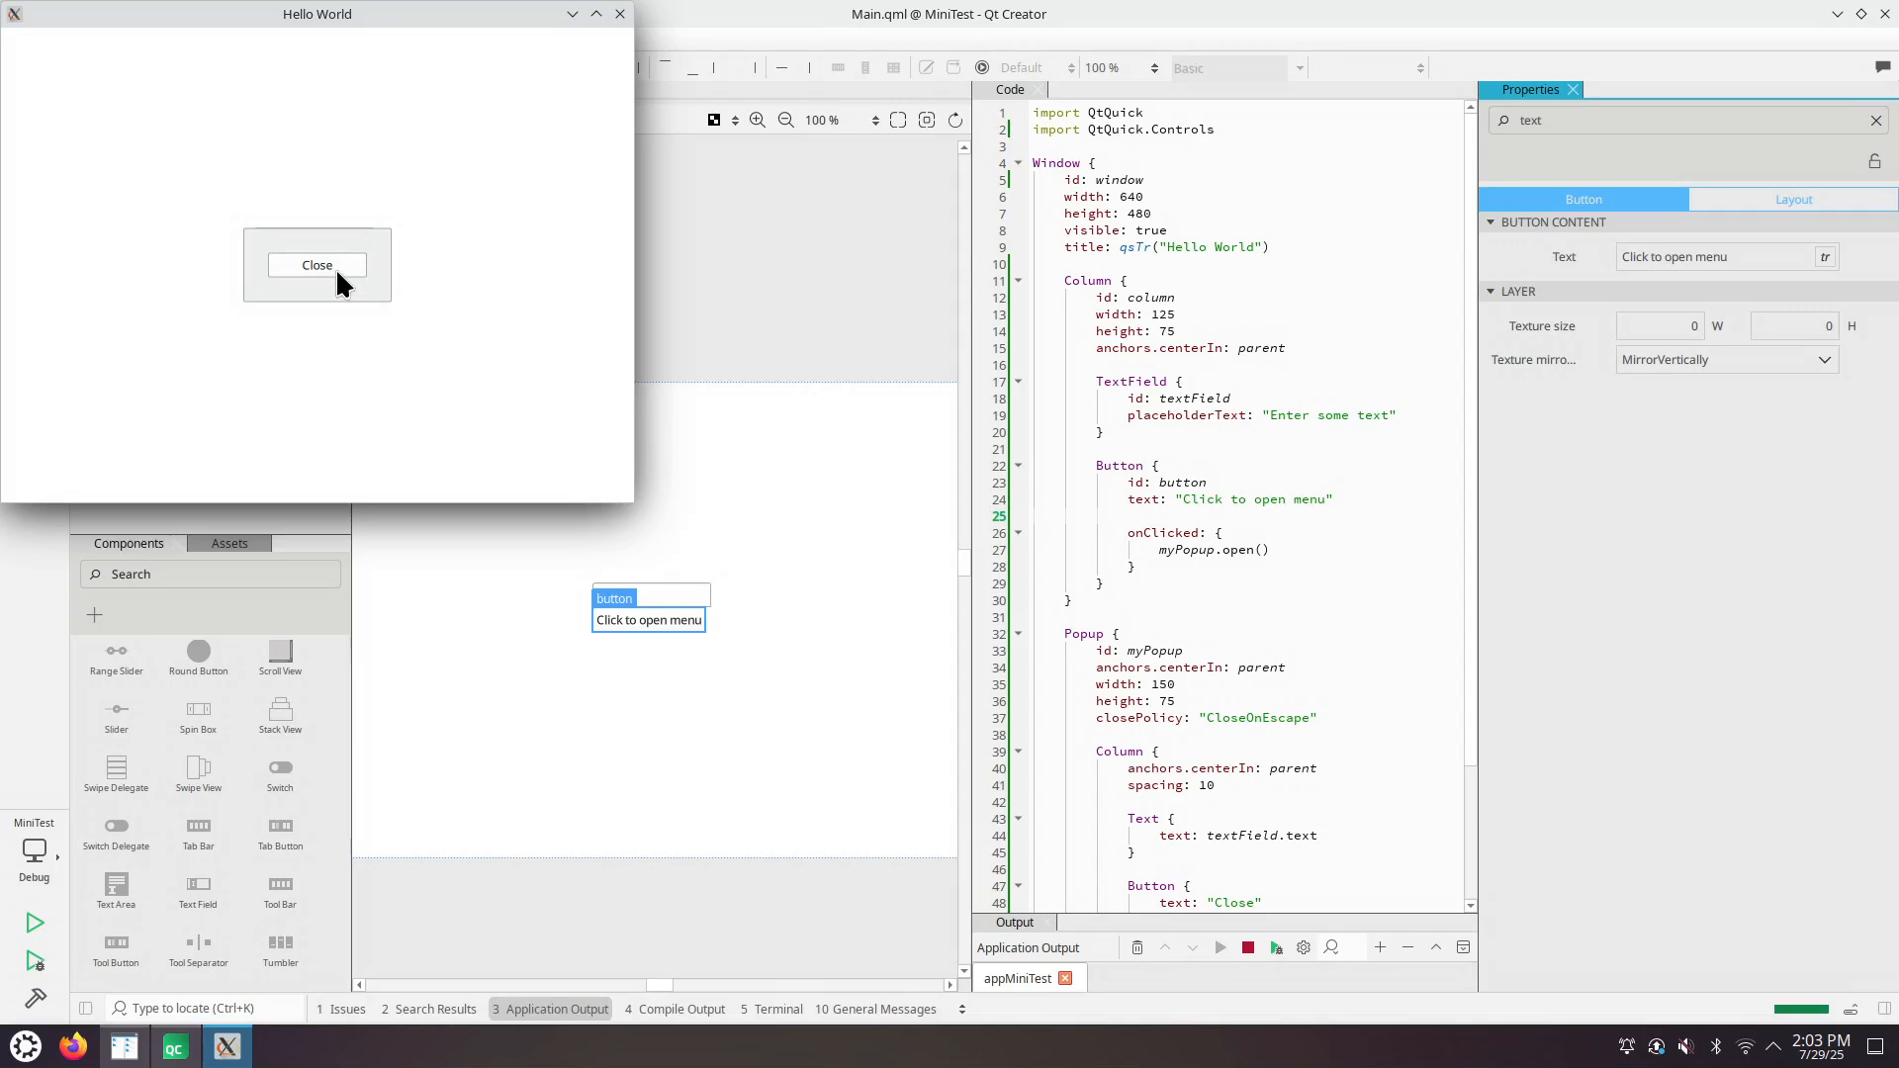
pyautogui.click(318, 267)
pyautogui.click(332, 239)
pyautogui.write('Text')
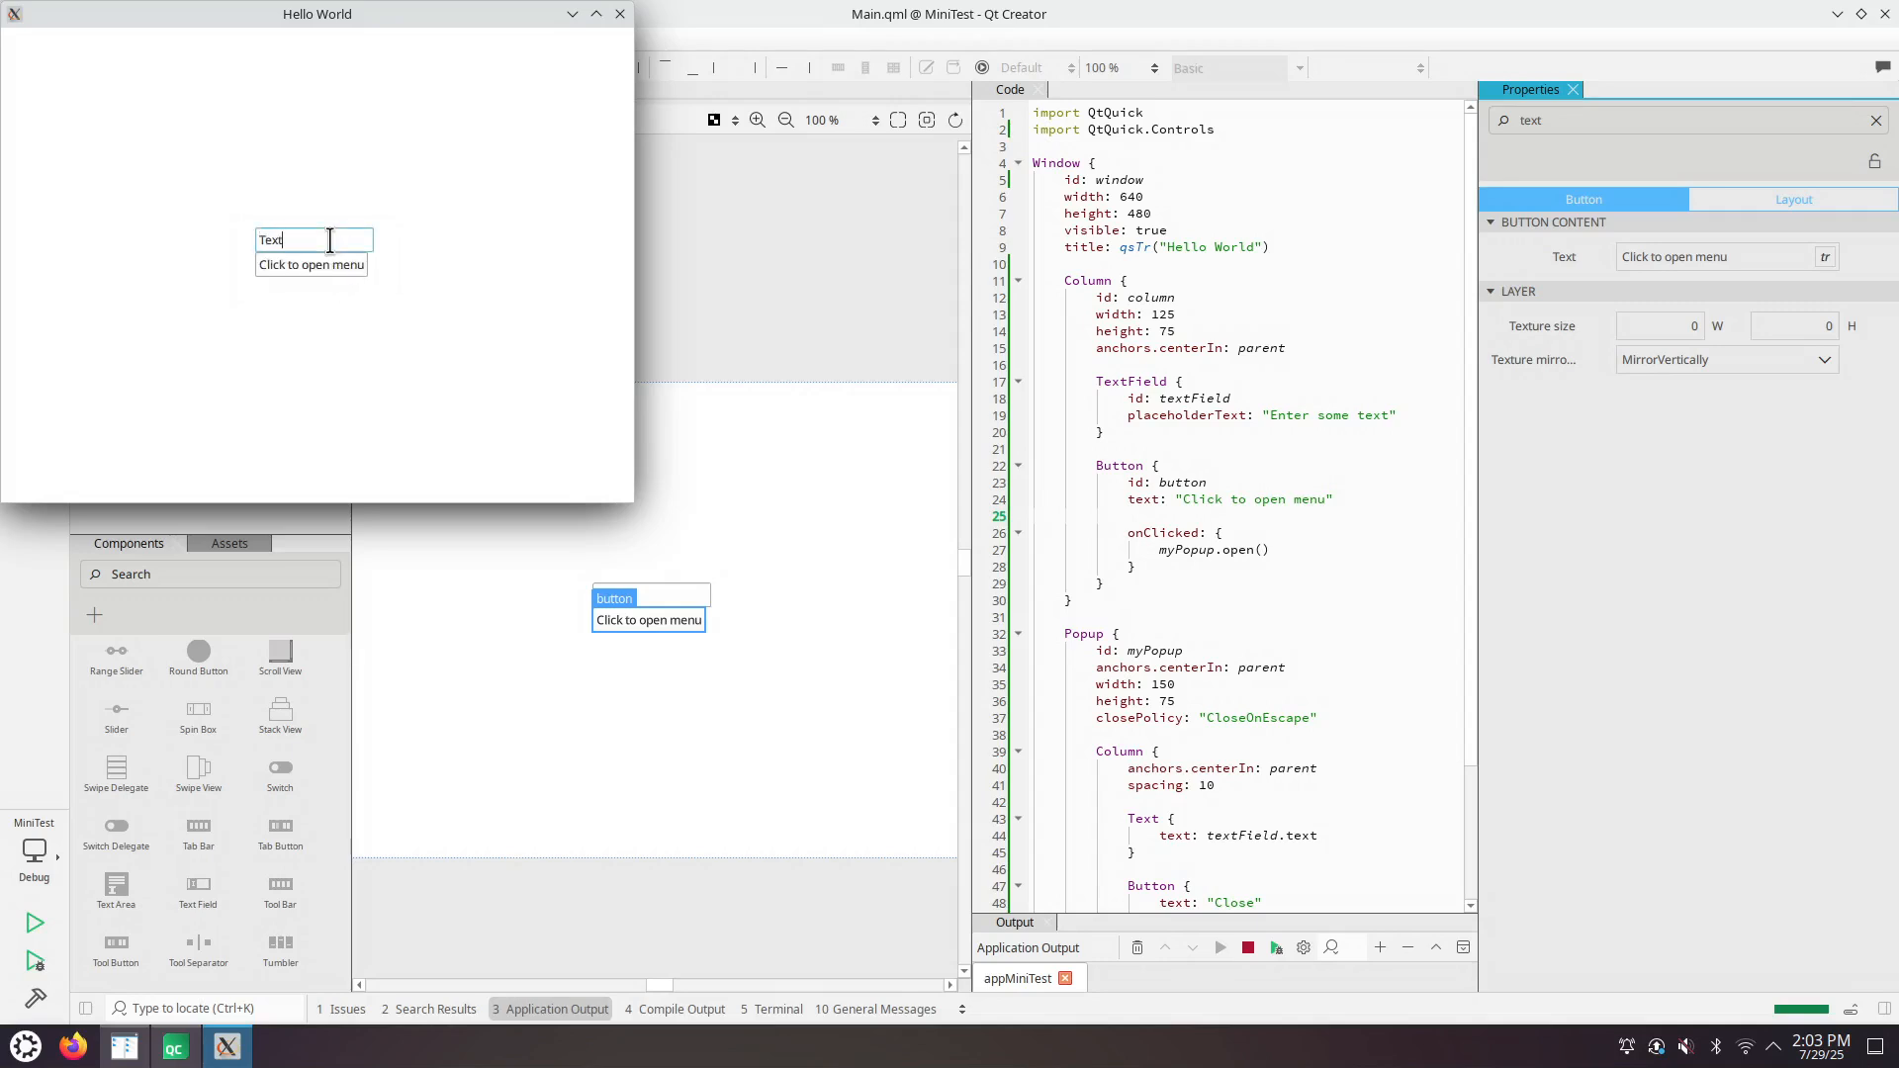
pyautogui.click(322, 262)
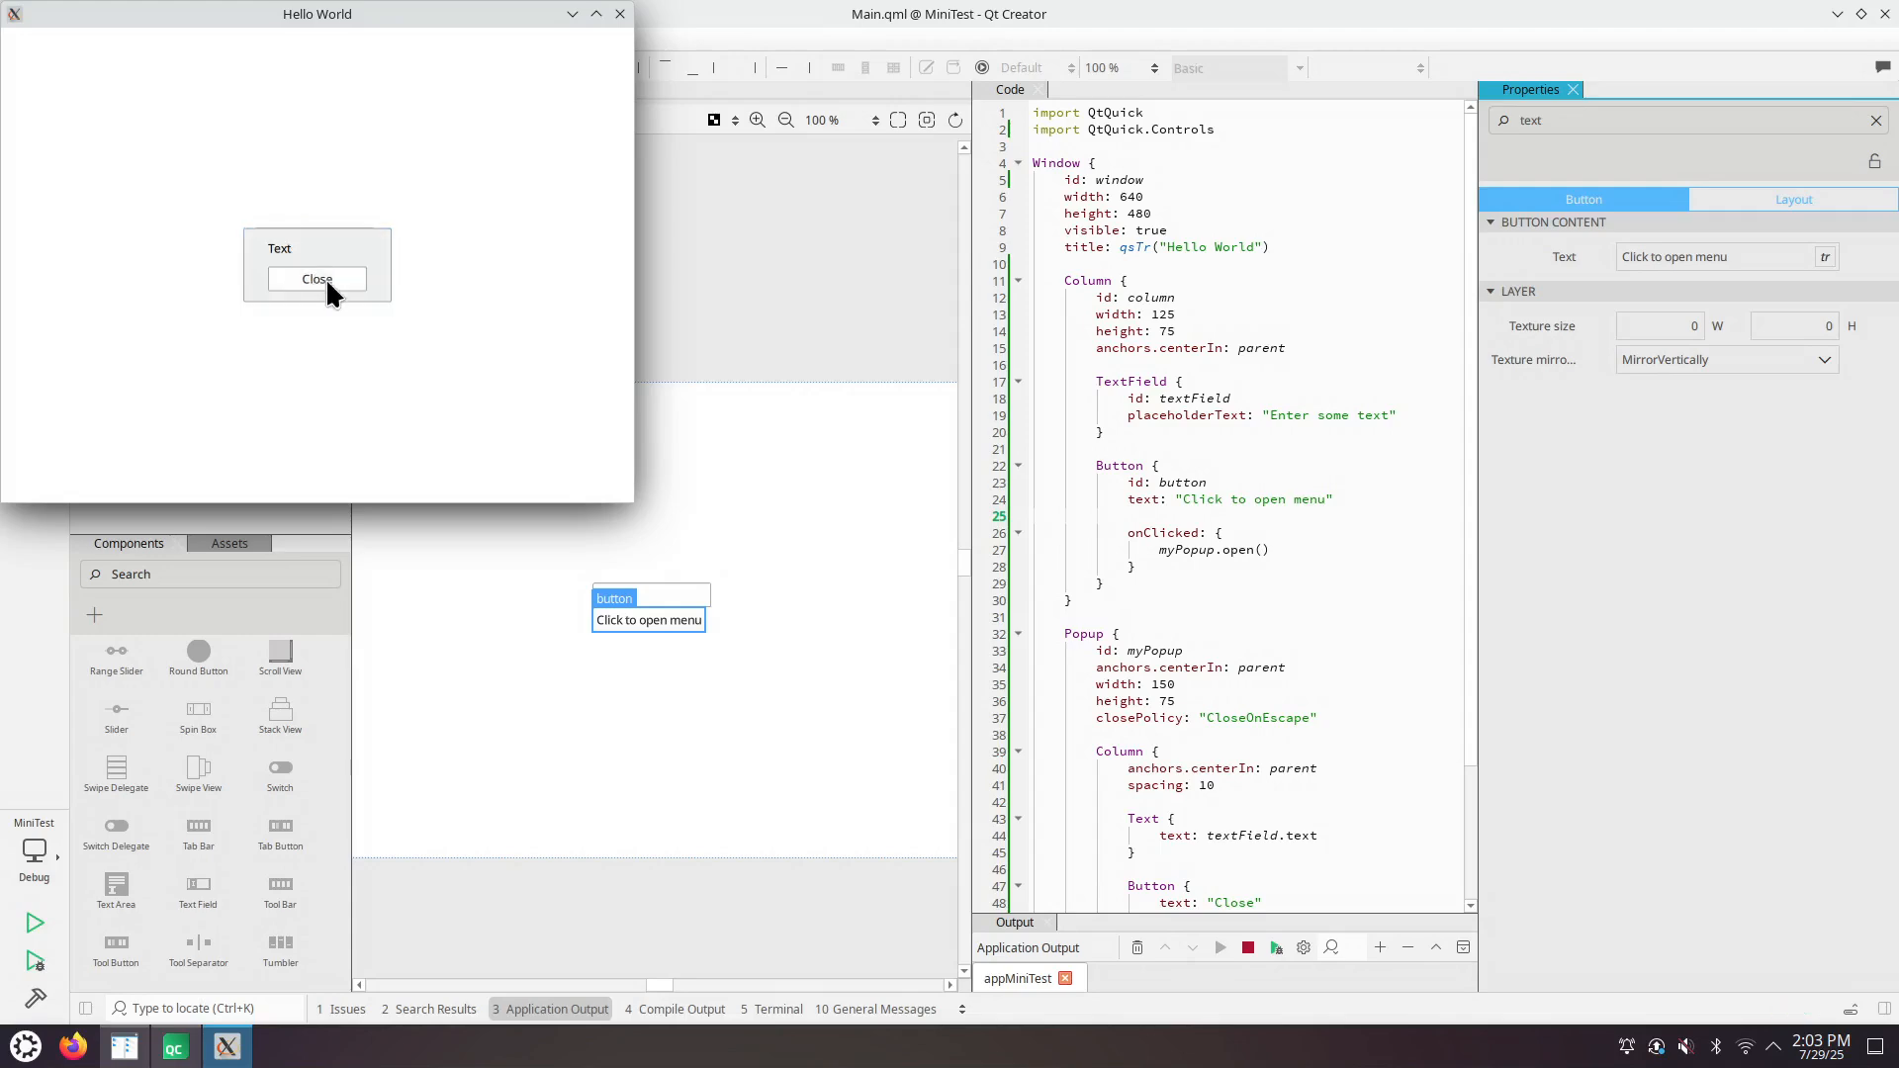
pyautogui.click(325, 277)
pyautogui.click(620, 15)
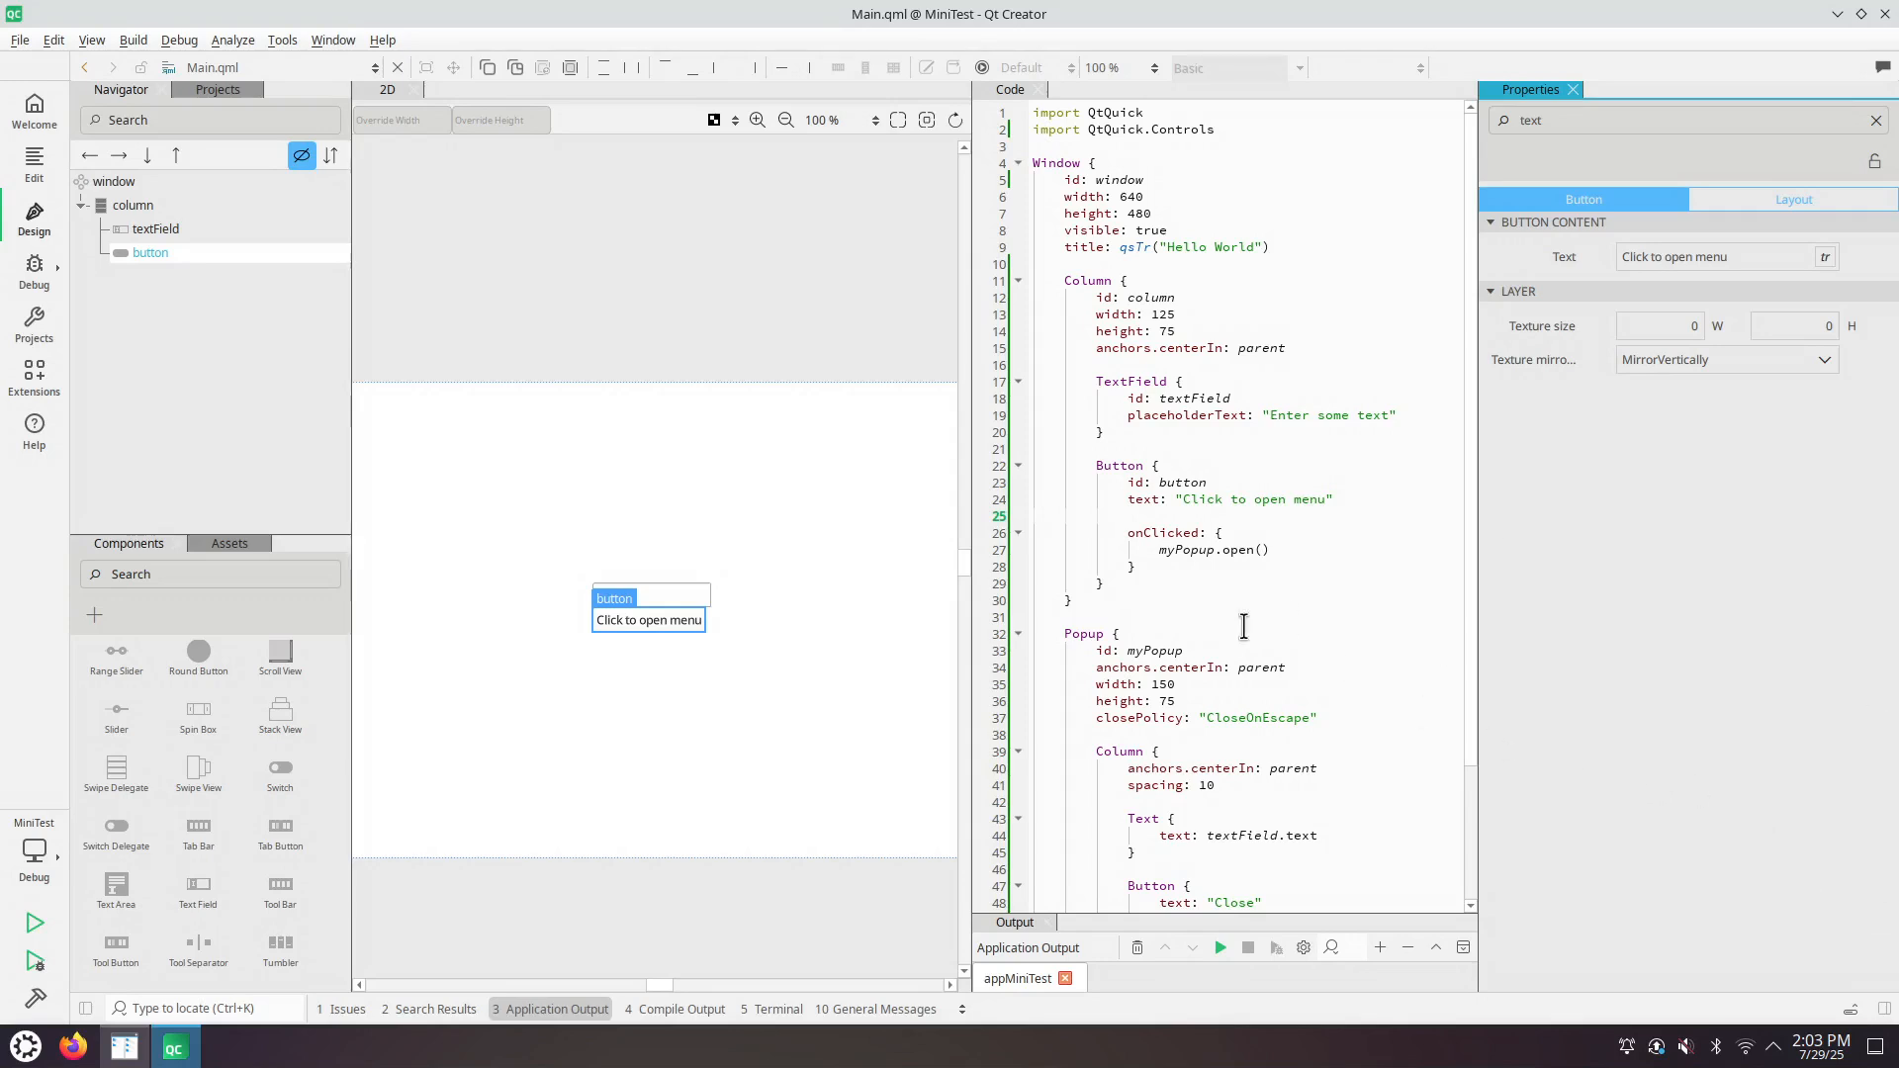
pyautogui.click(1243, 626)
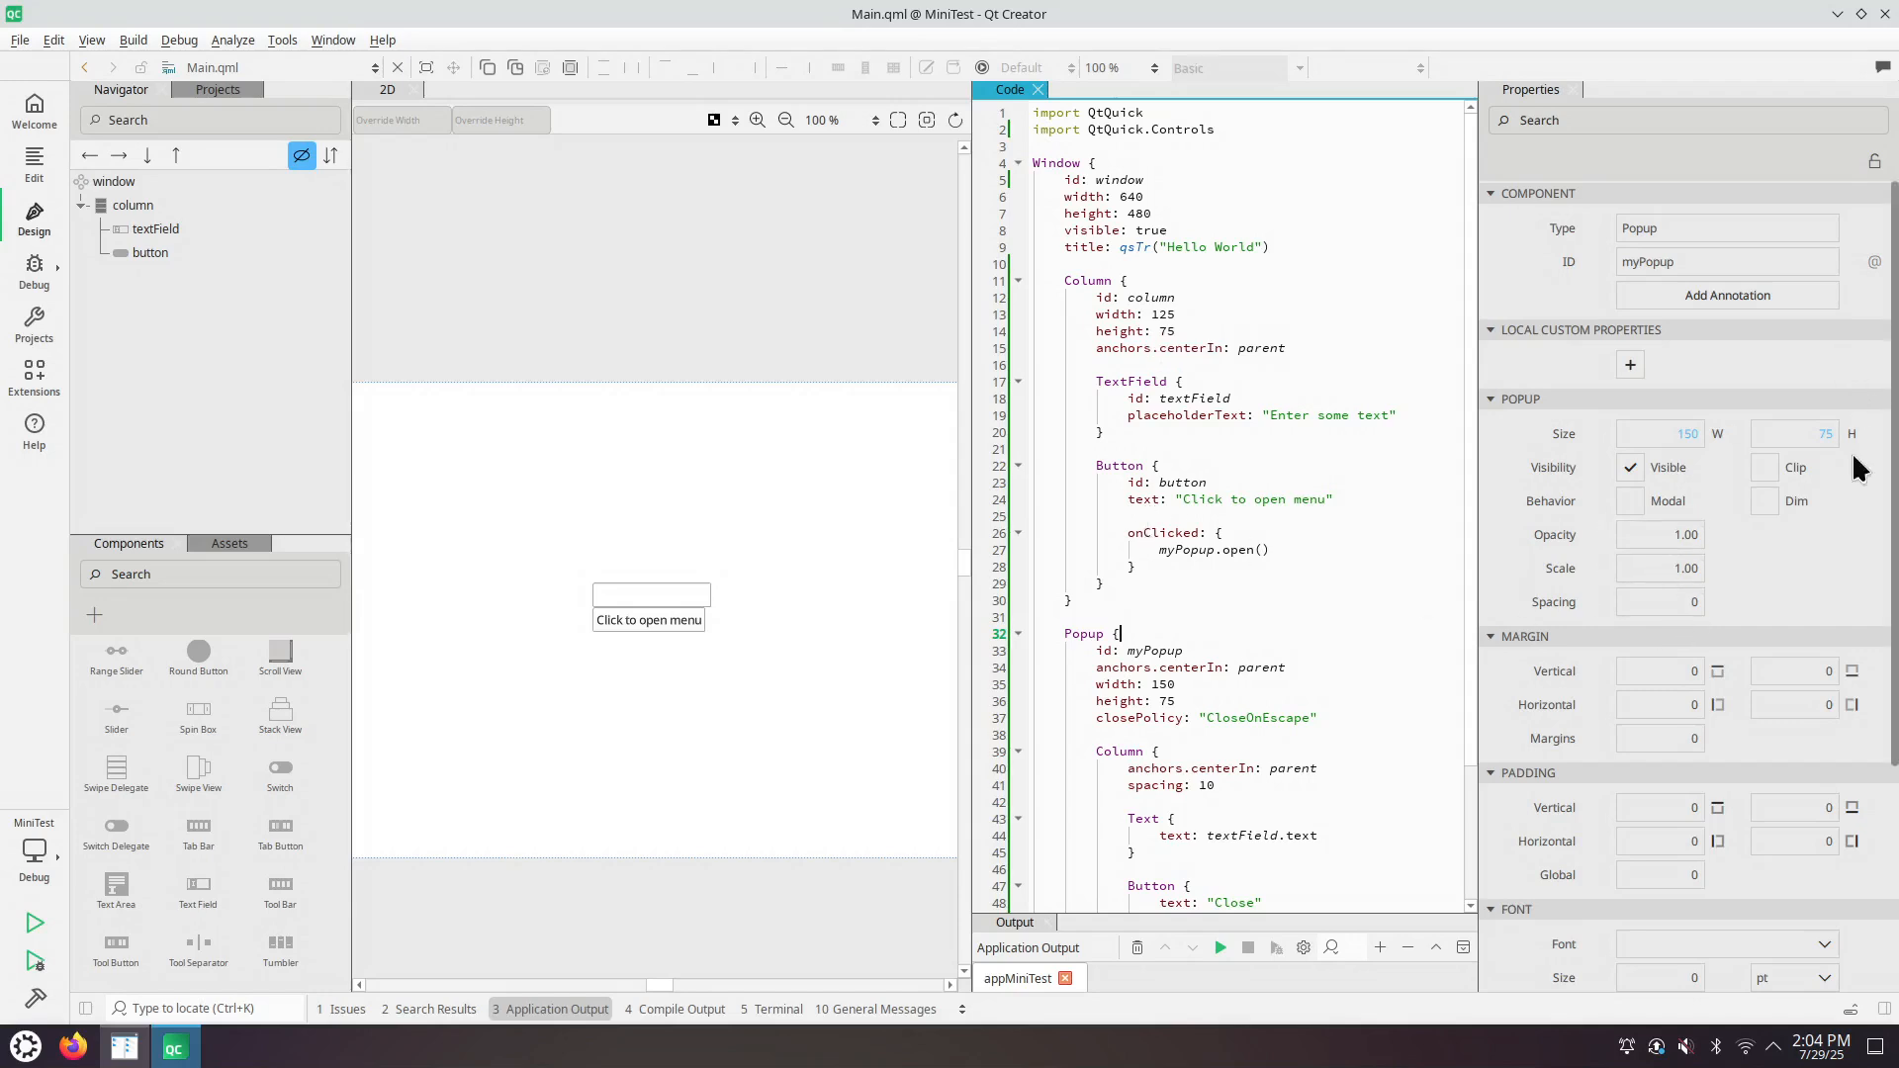
pyautogui.scroll(-5, 1866, 772)
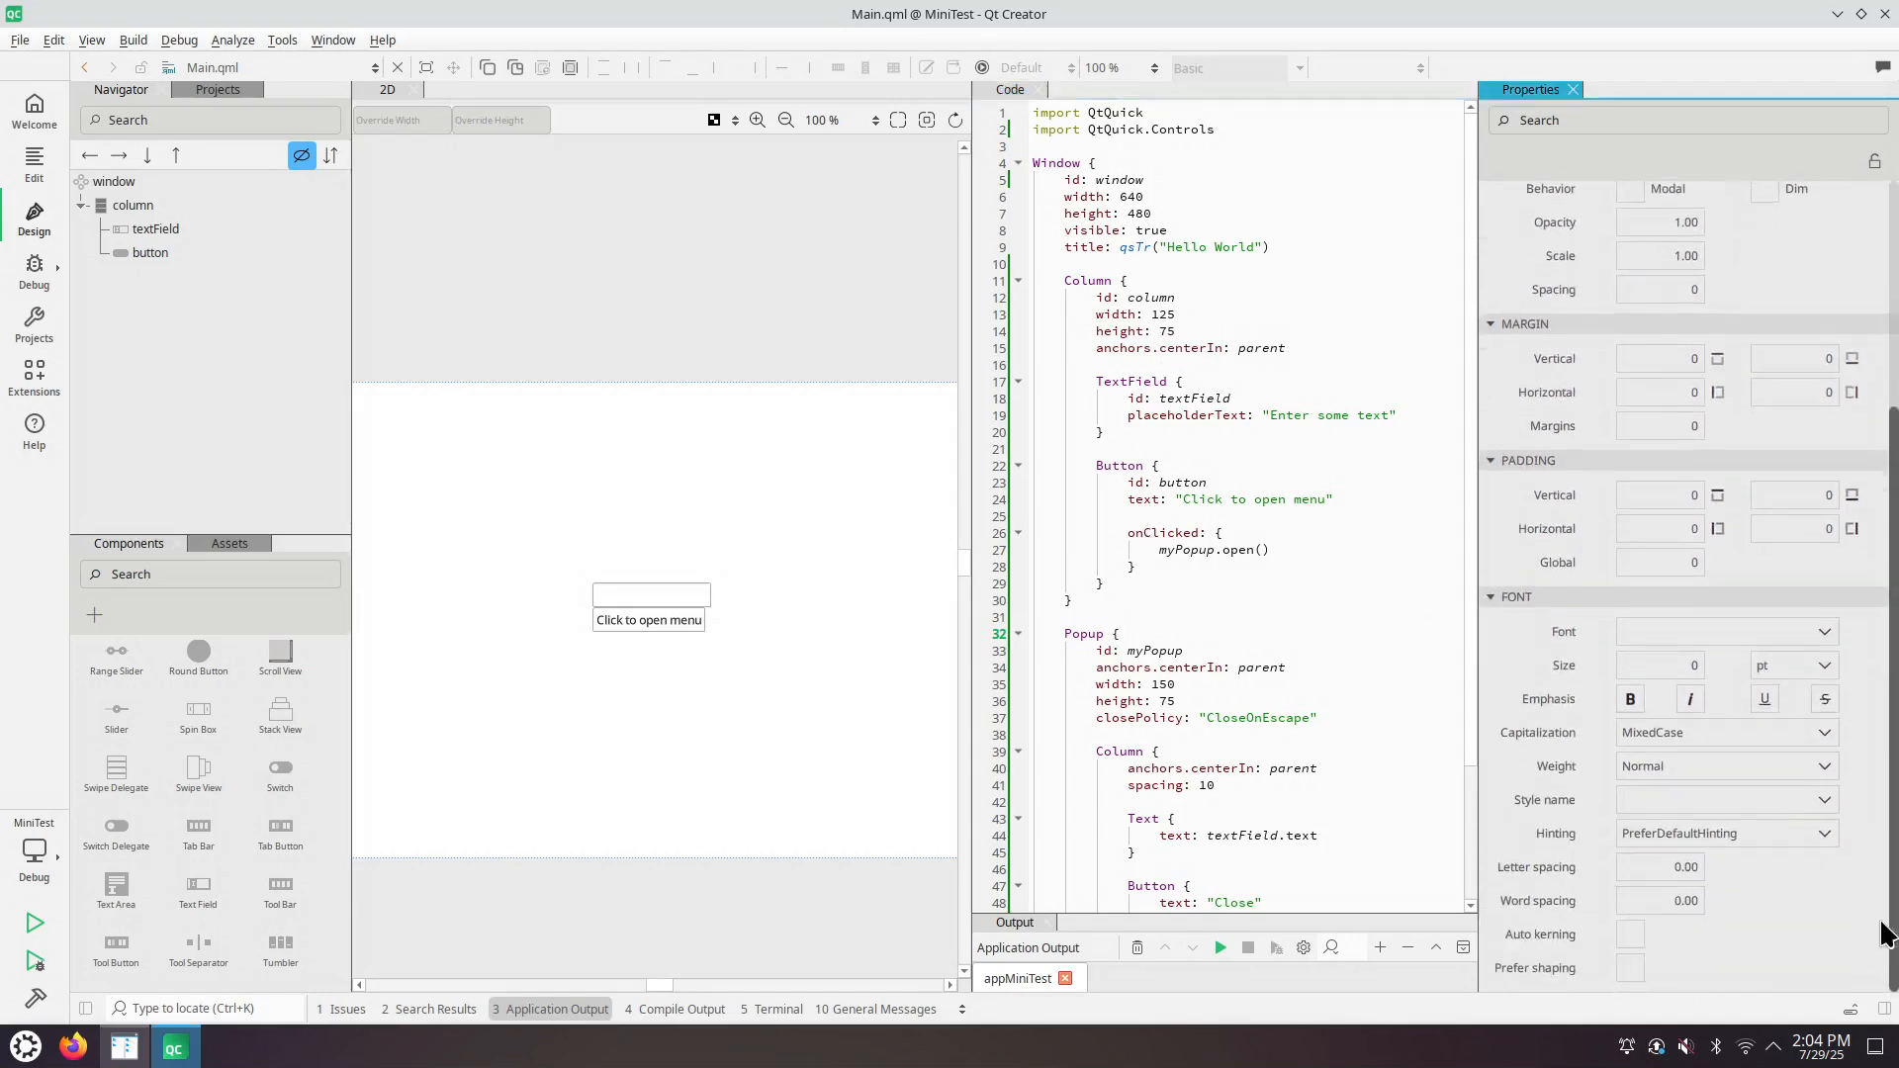
pyautogui.scroll(5, 1873, 741)
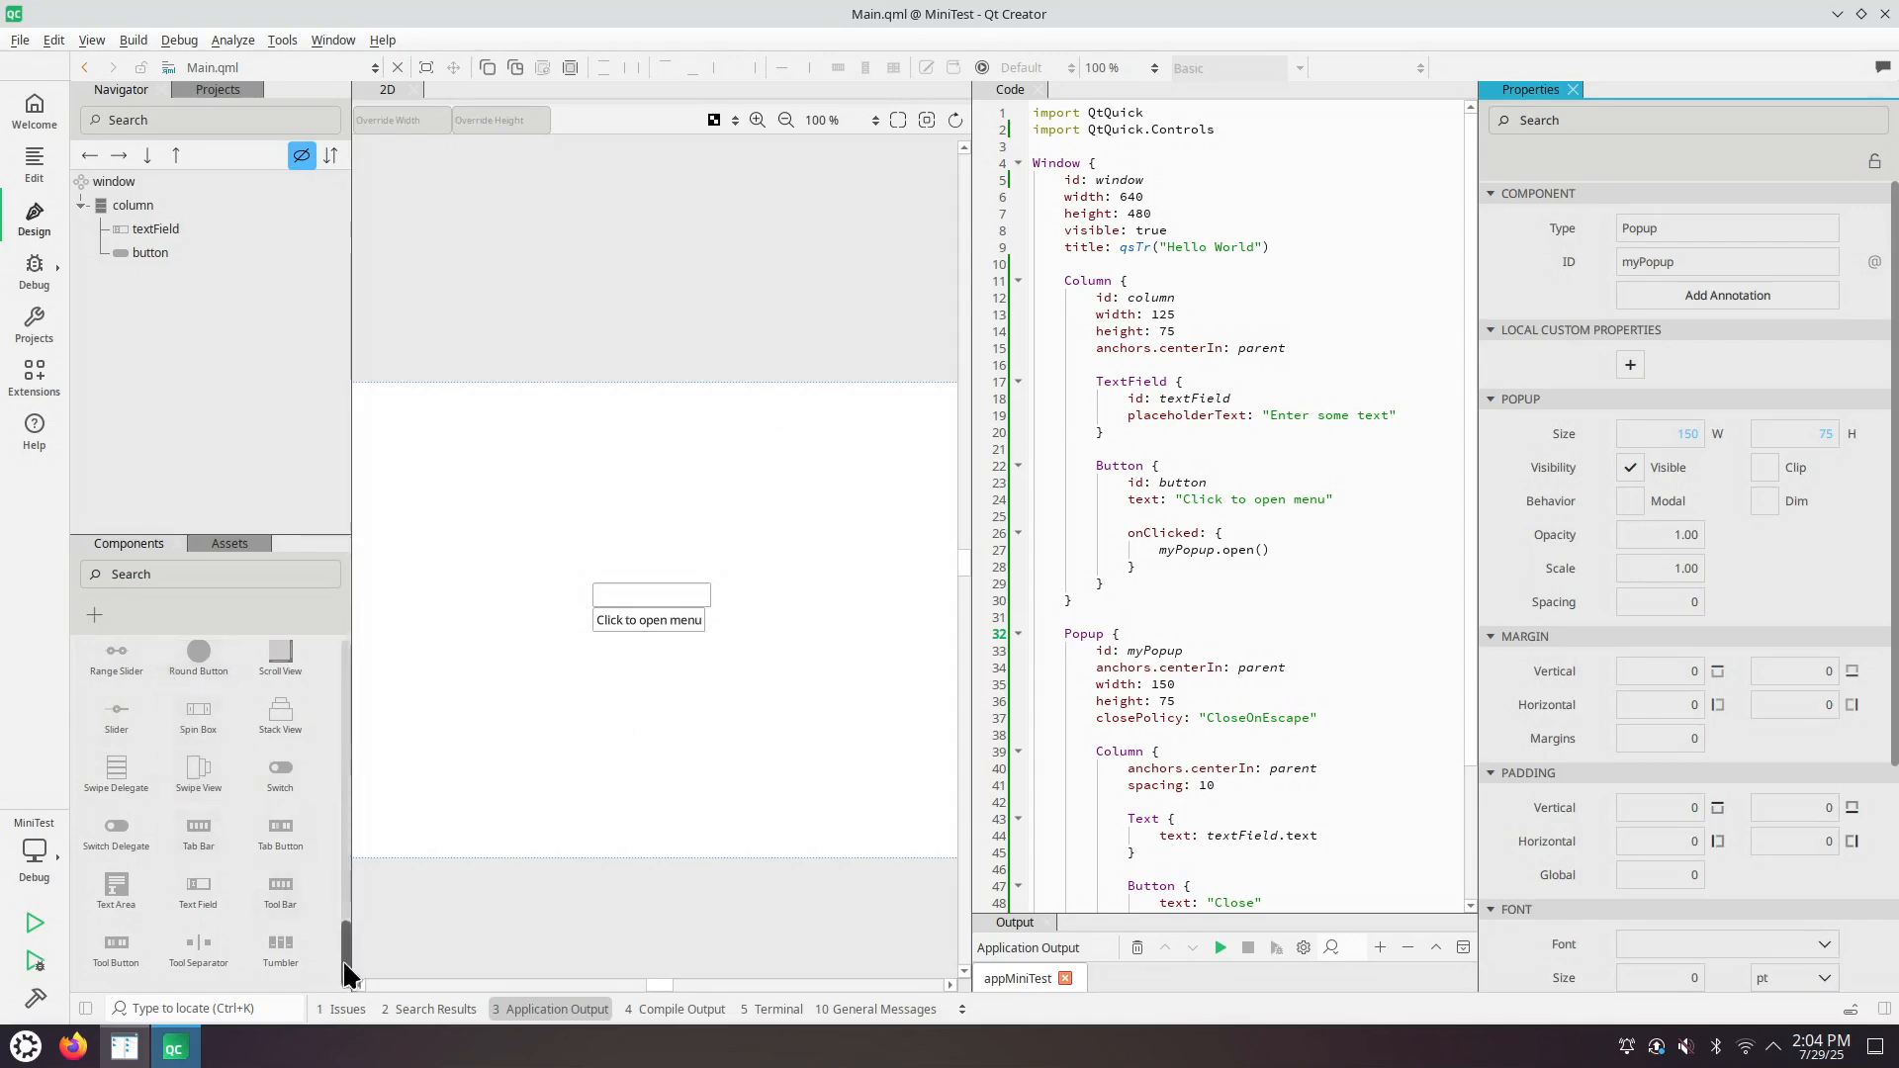
pyautogui.moveTo(343, 959); pyautogui.dragTo(330, 769)
pyautogui.scroll(3, 324, 763)
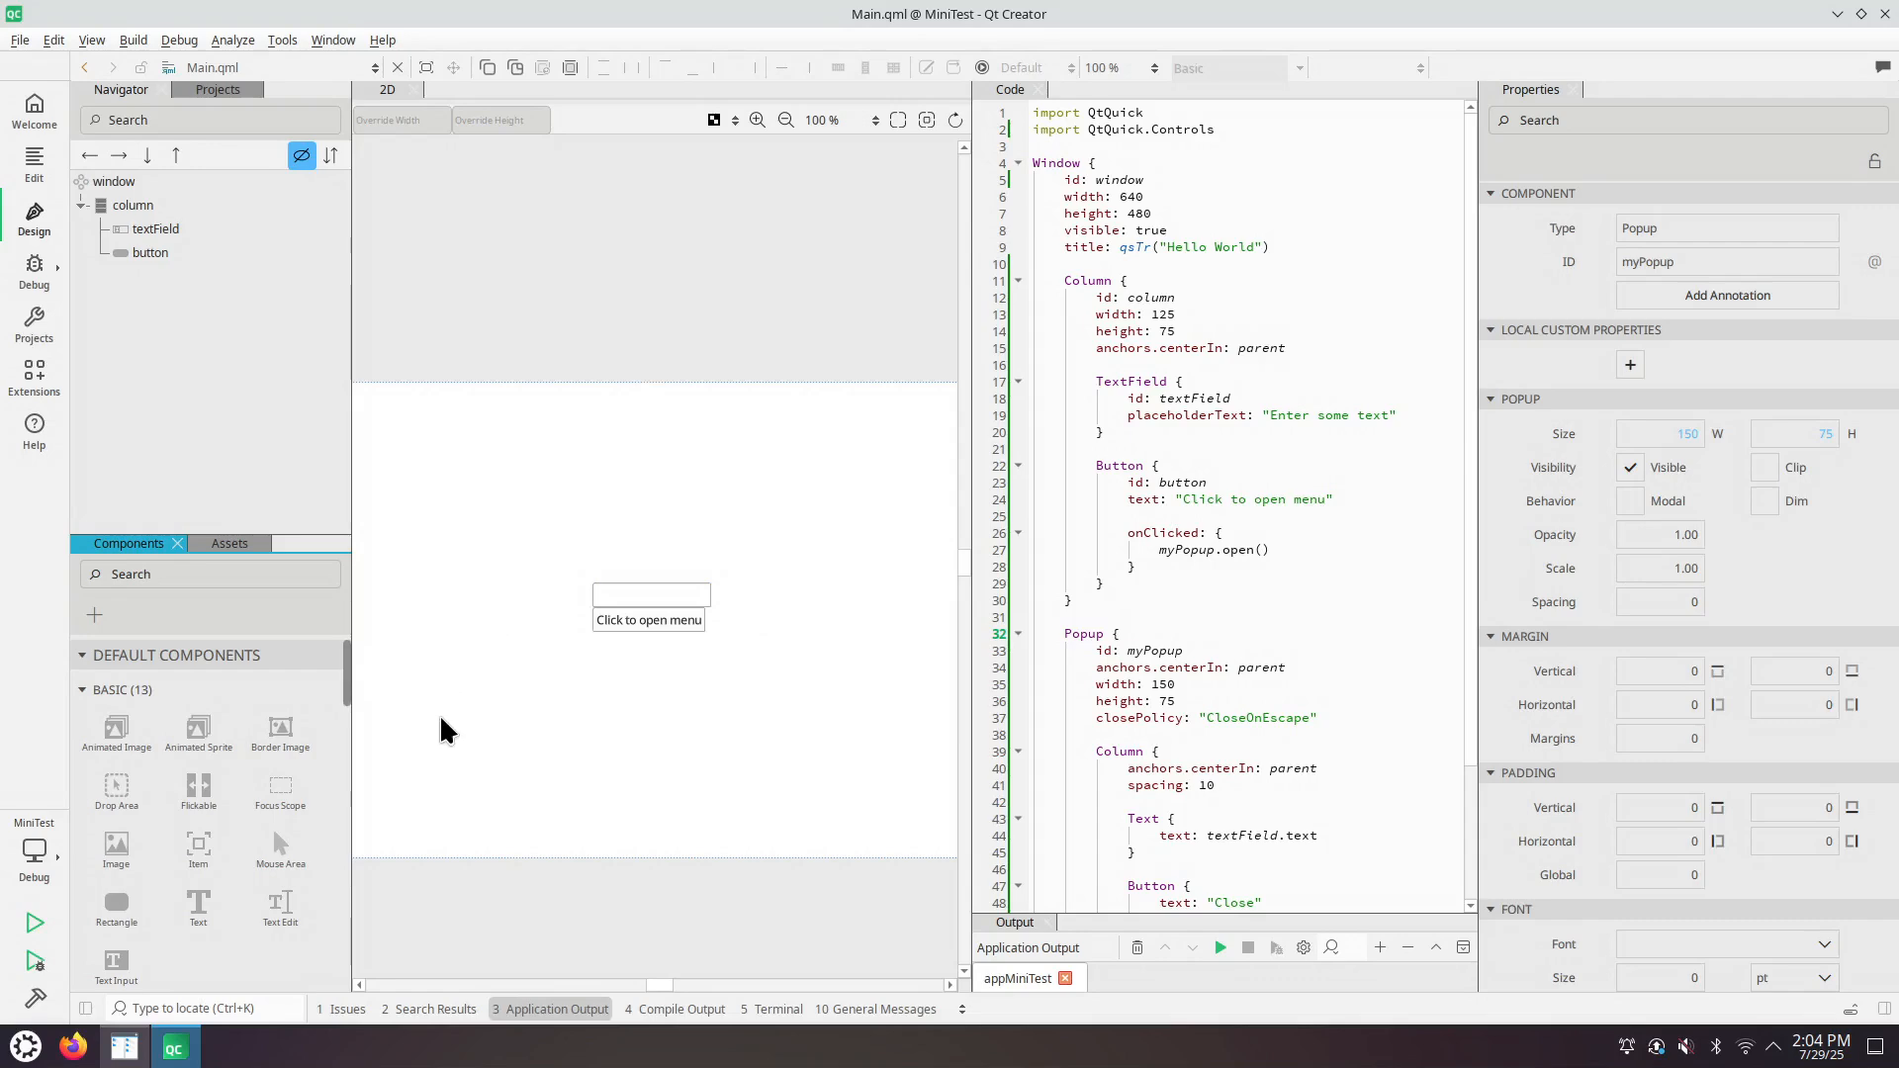
pyautogui.scroll(-2, 346, 684)
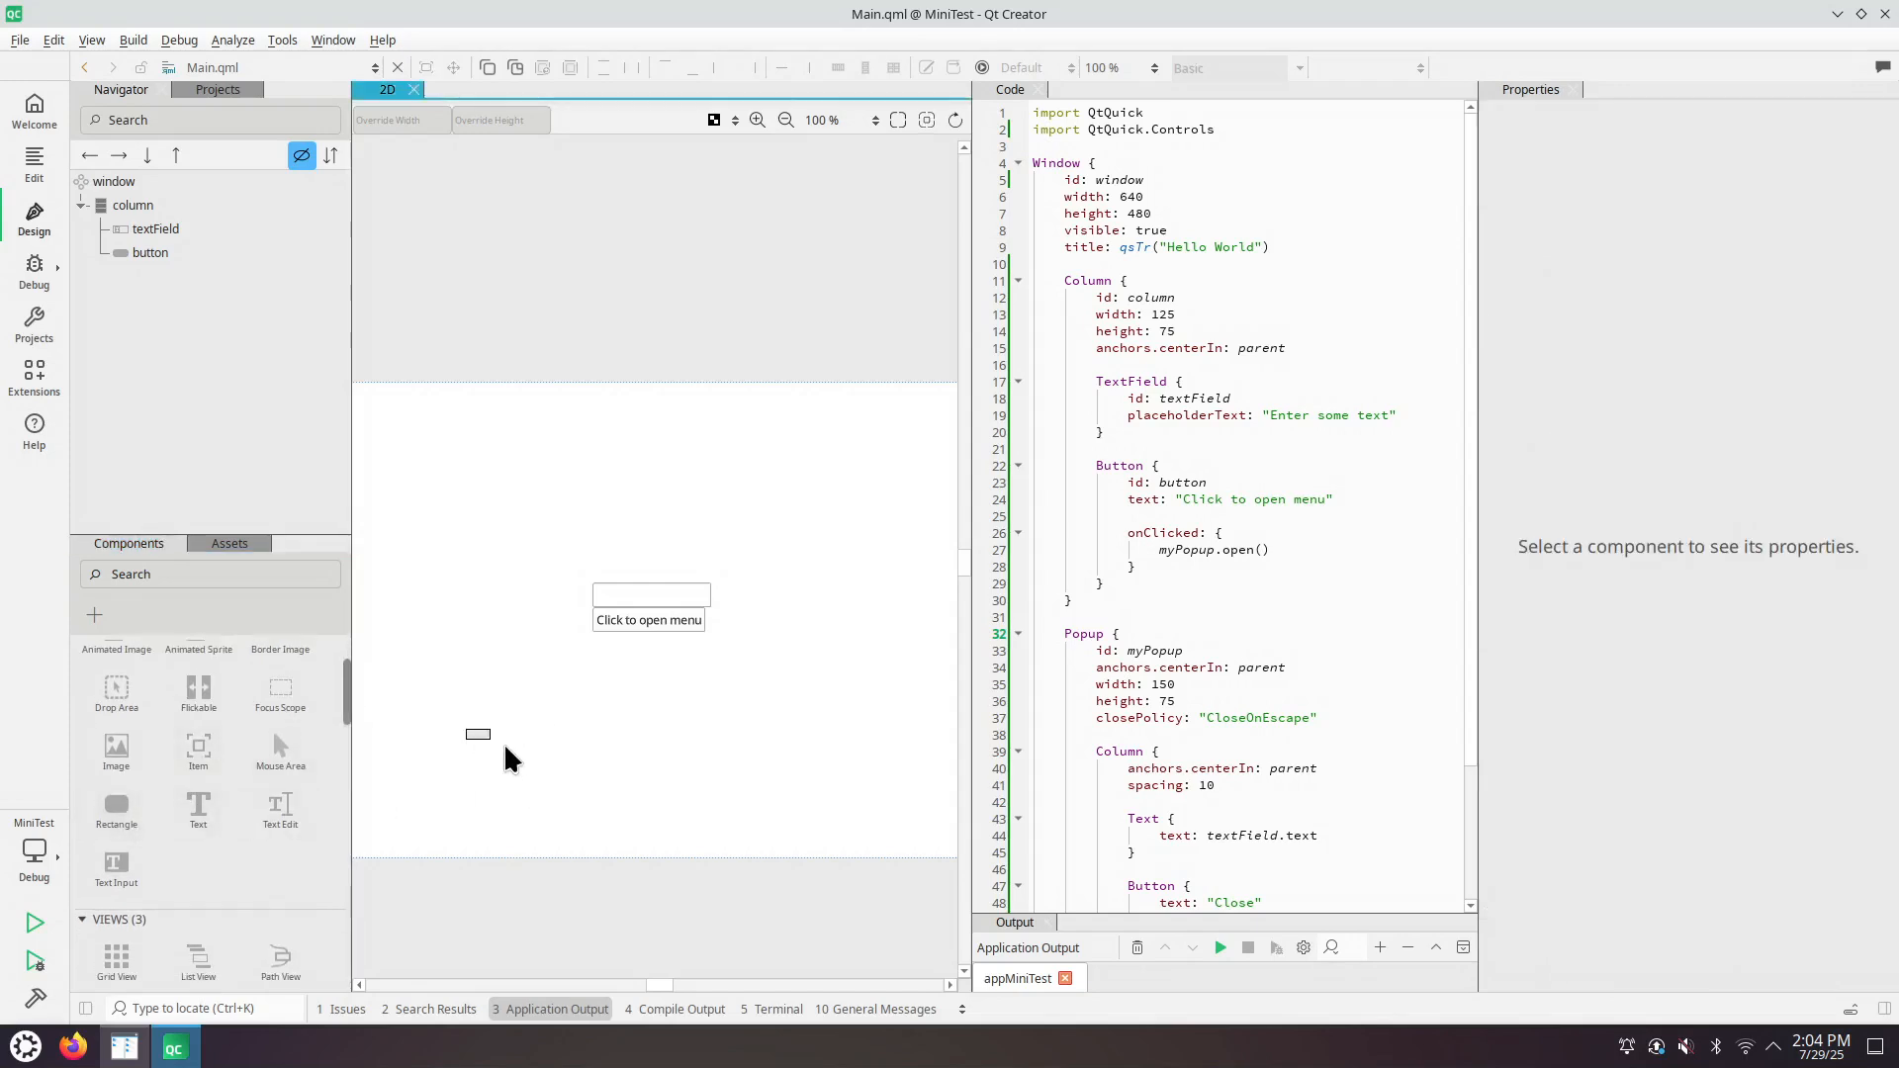
# - Drag a Rectangle from the Components library onto the canvas, then delete that first attempt
pyautogui.moveTo(134, 816); pyautogui.dragTo(723, 801)
pyautogui.moveTo(119, 808); pyautogui.dragTo(403, 785)
pyautogui.click(111, 829)
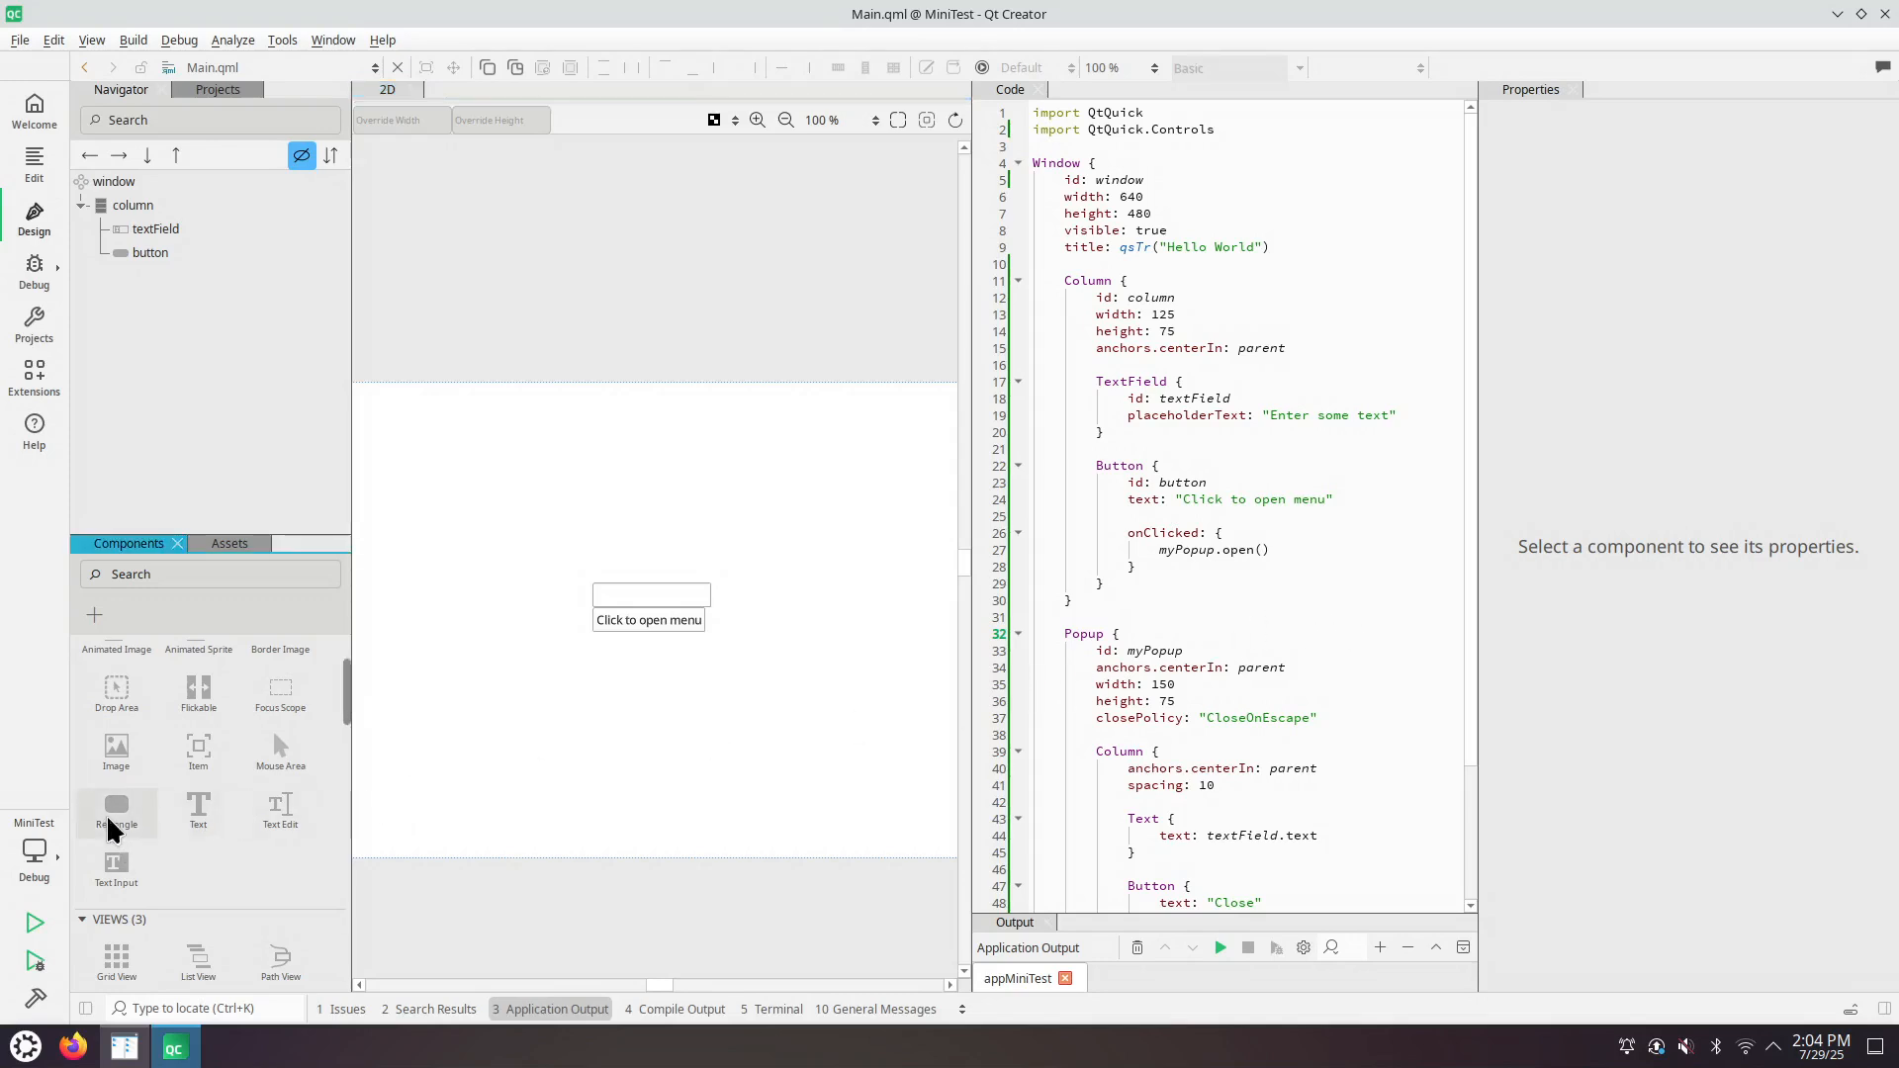
pyautogui.moveTo(110, 830); pyautogui.dragTo(581, 703)
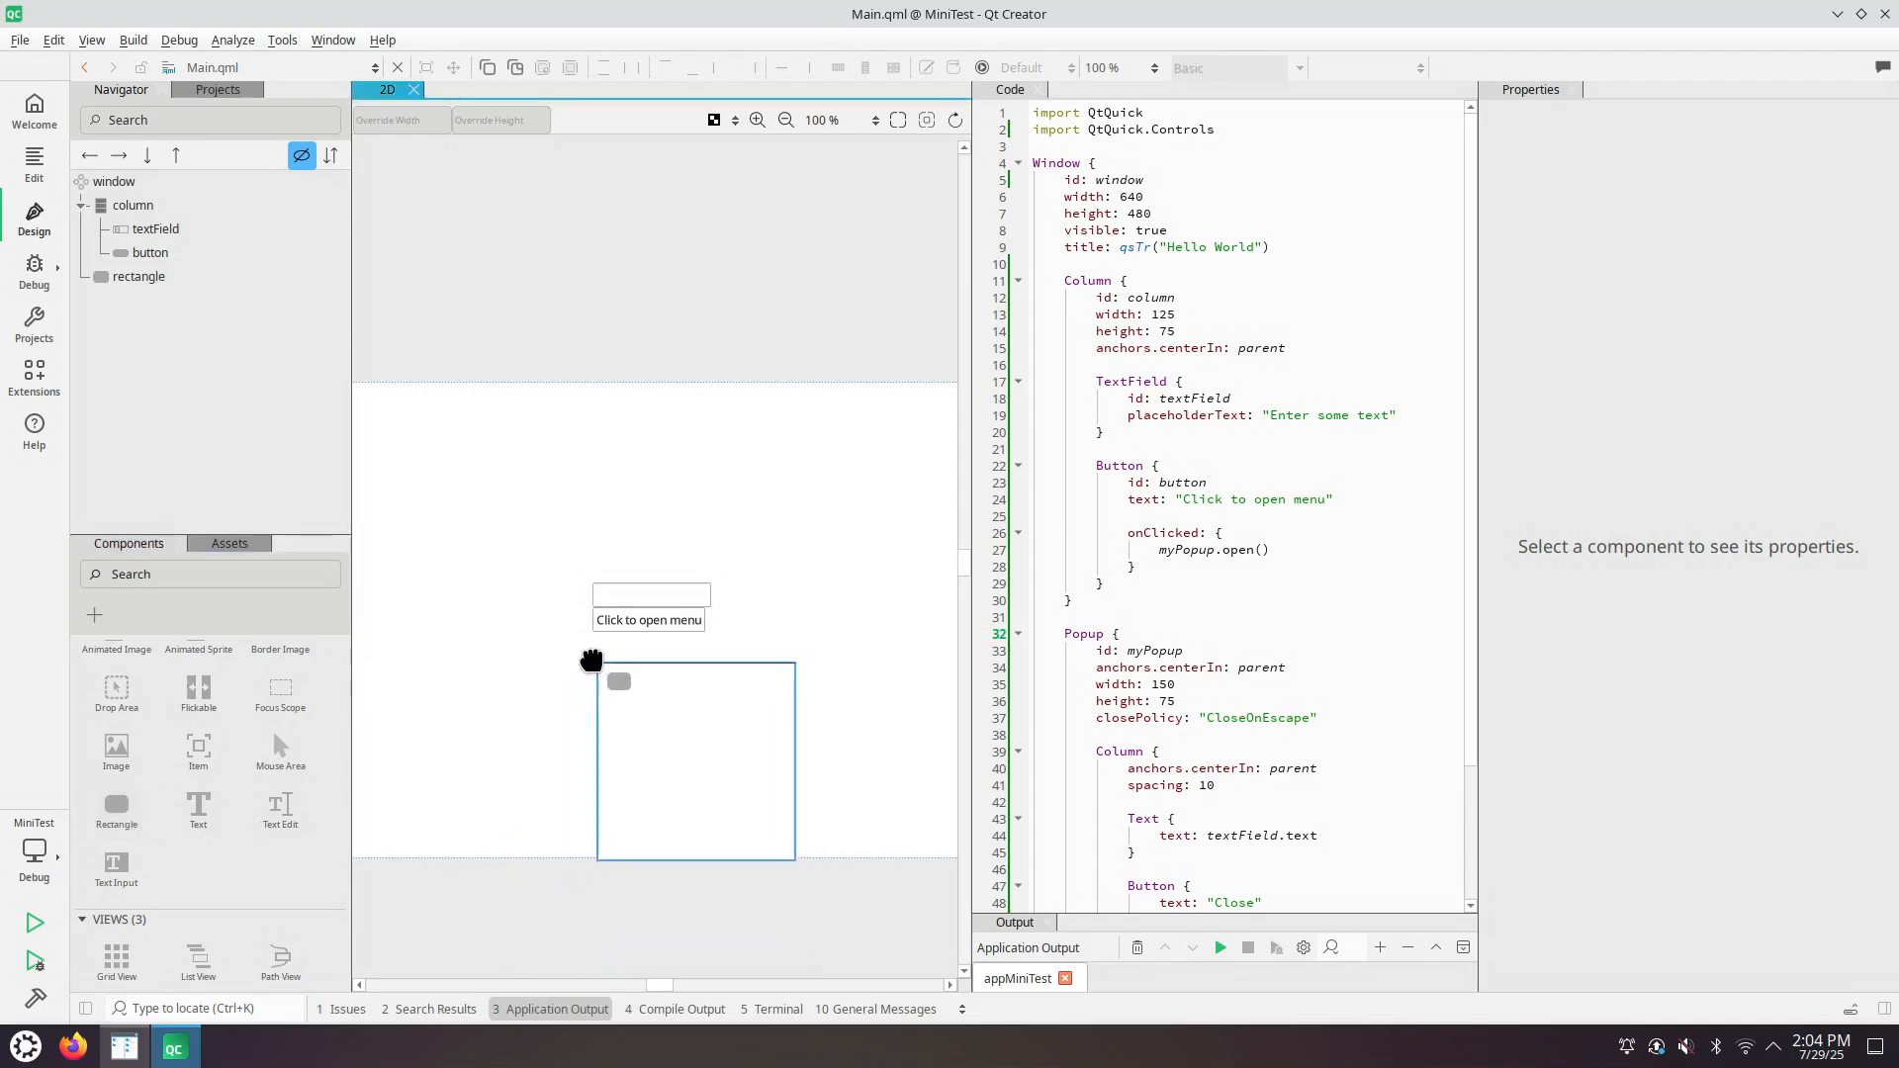
pyautogui.moveTo(580, 704); pyautogui.dragTo(589, 664)
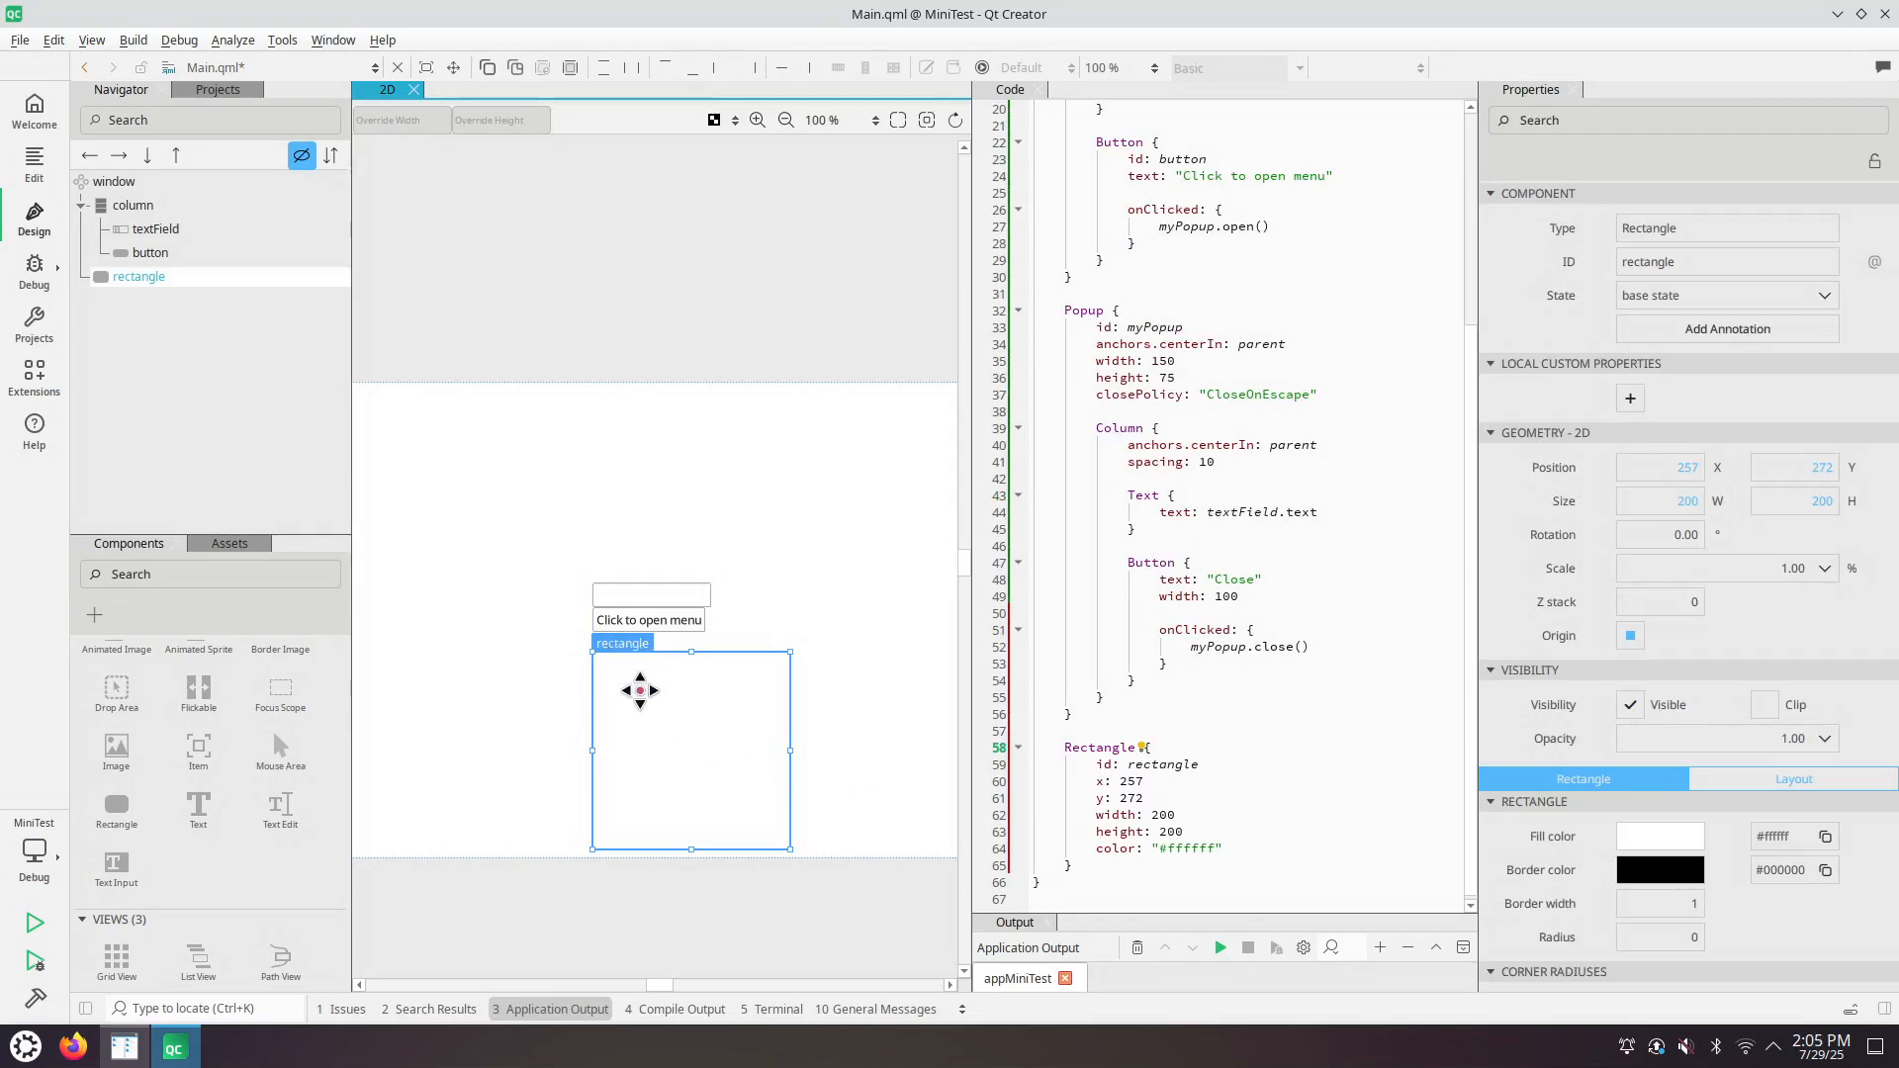
pyautogui.press('Delete')
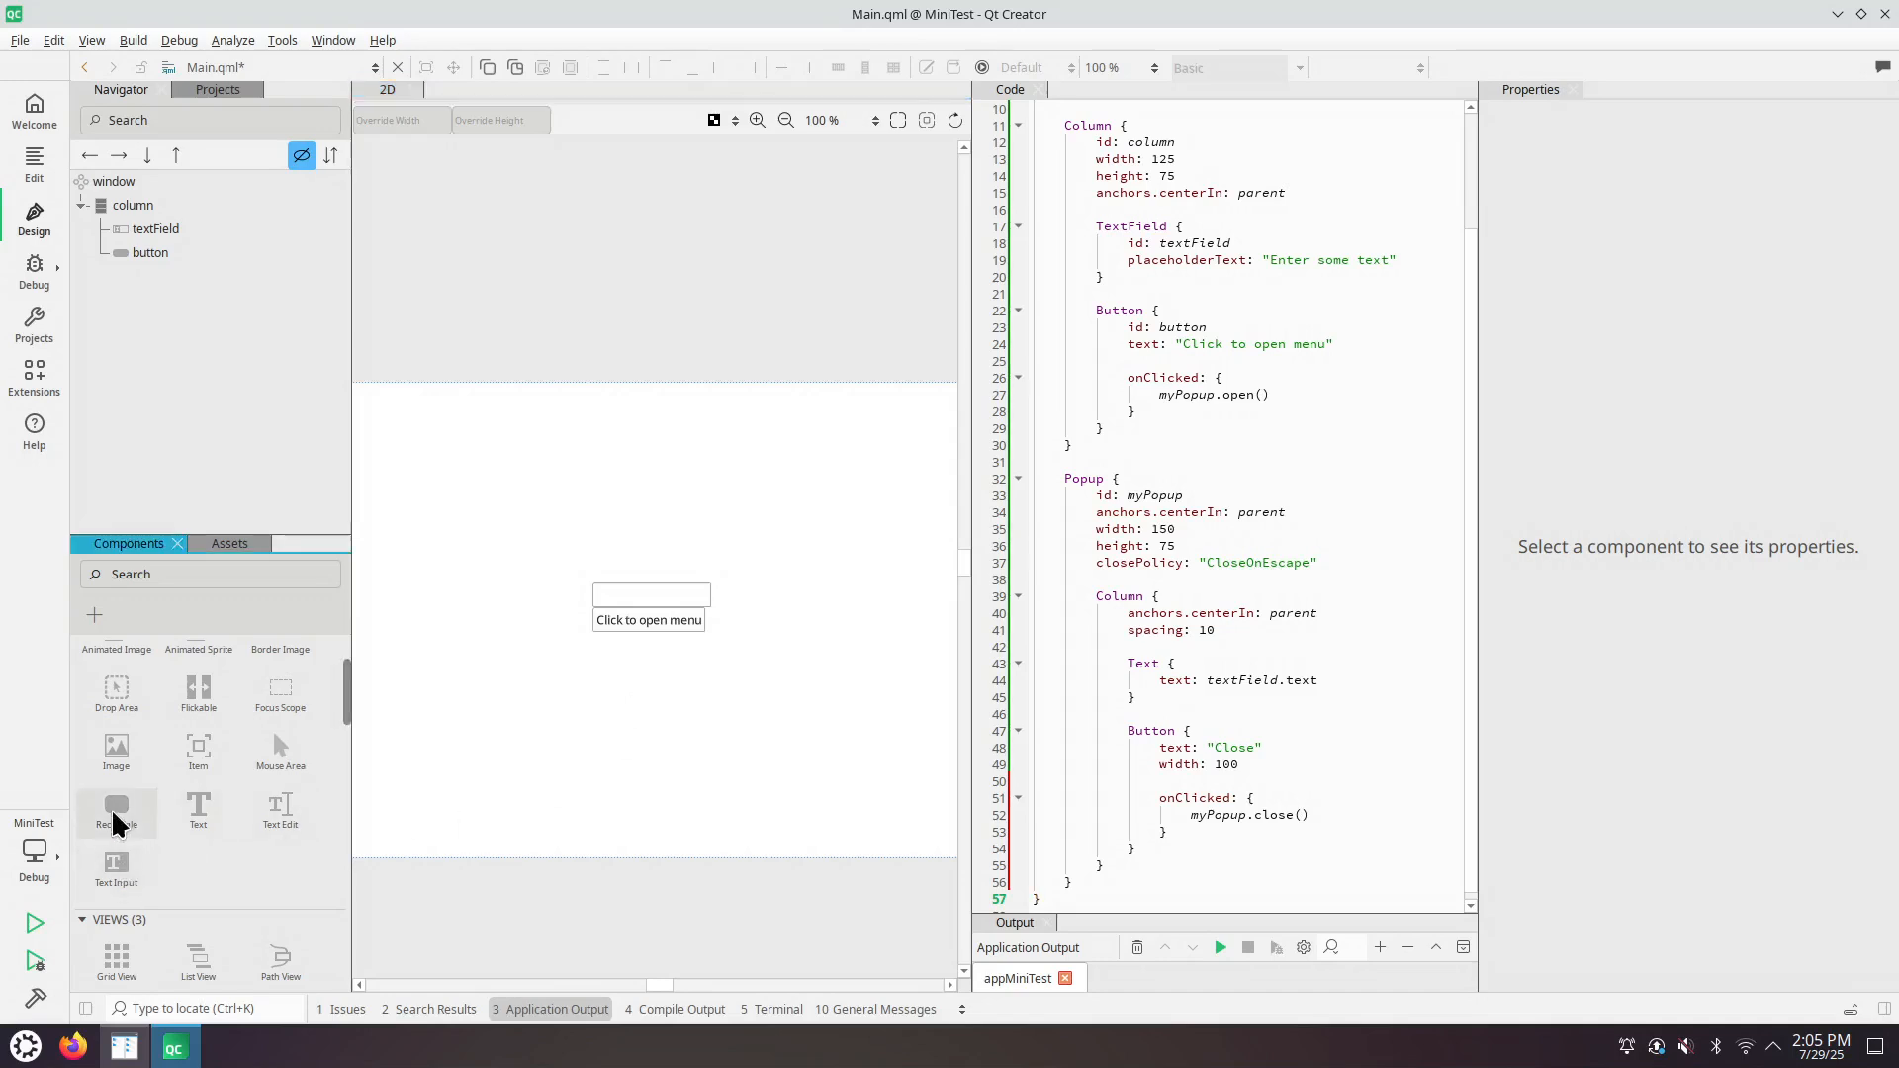
# - Add a 200×200 Rectangle to the window and move it below the text field and button
pyautogui.click(564, 733)
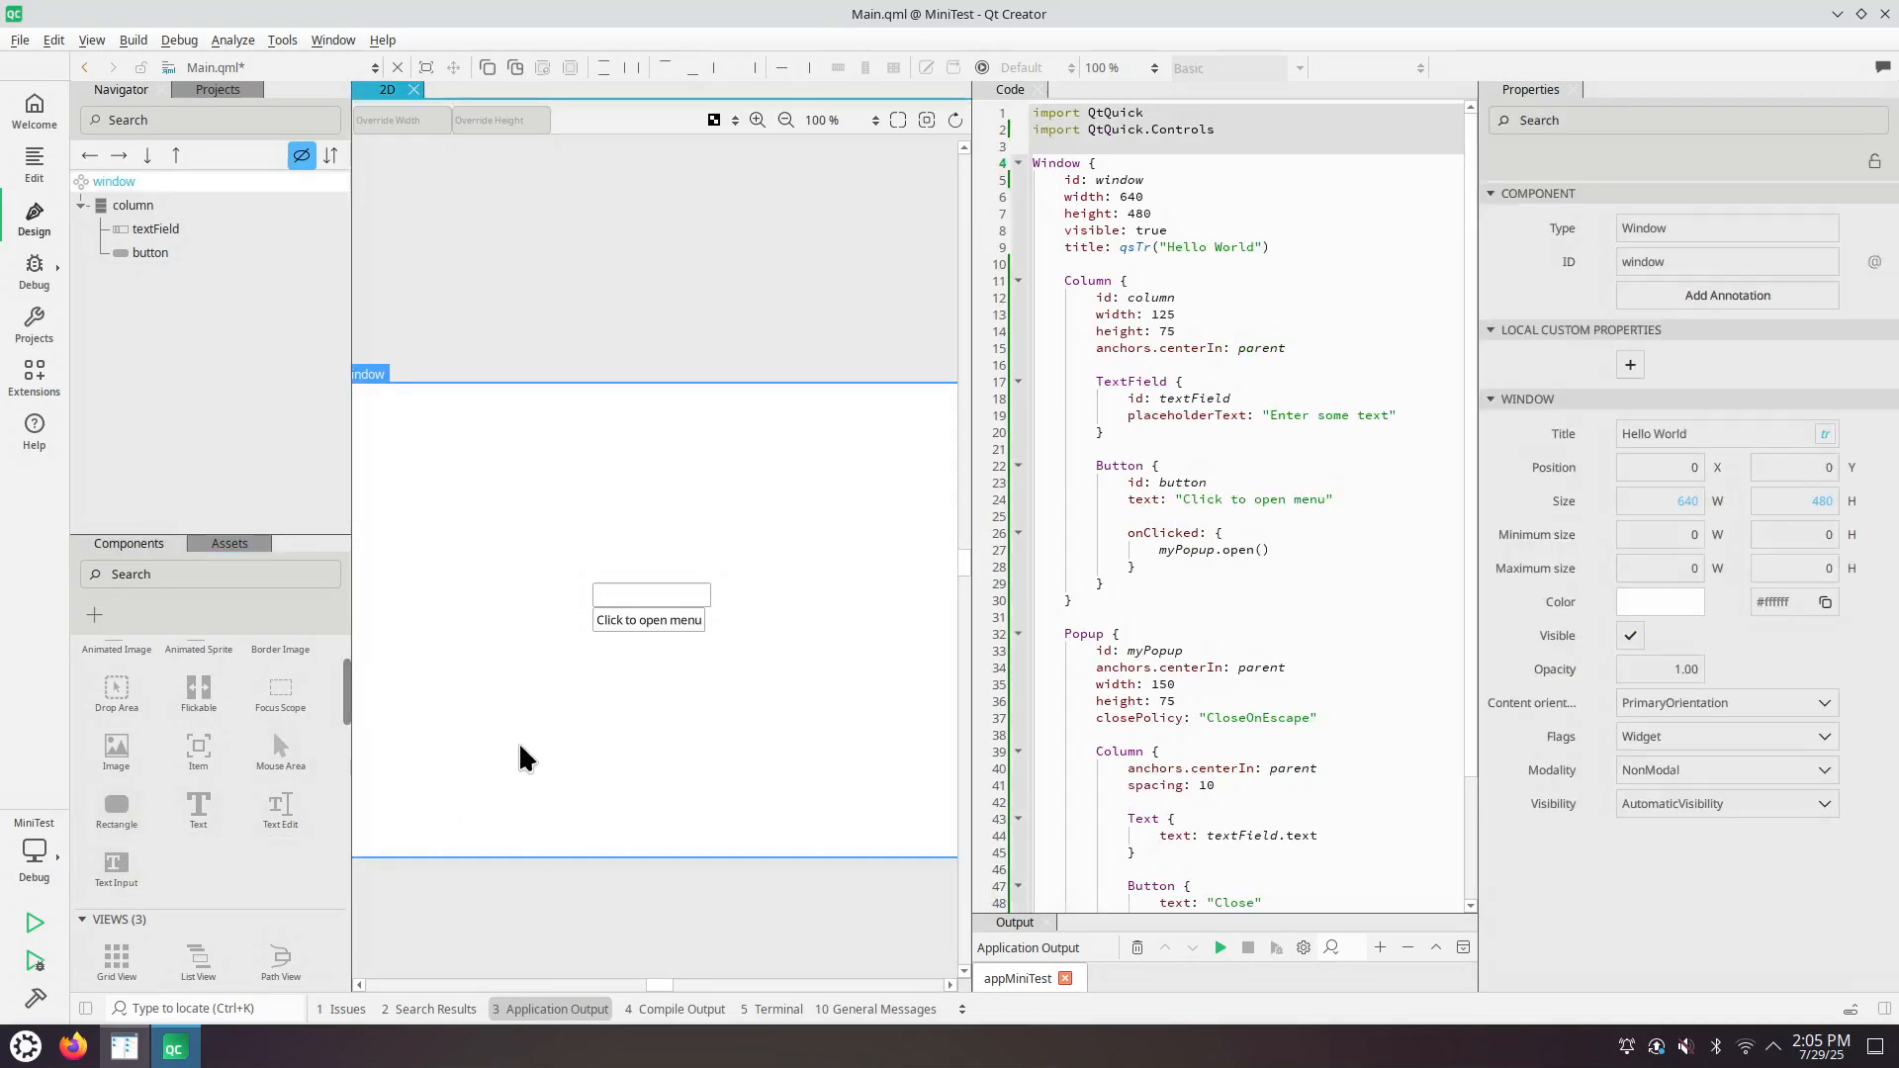
pyautogui.moveTo(122, 811); pyautogui.dragTo(175, 810)
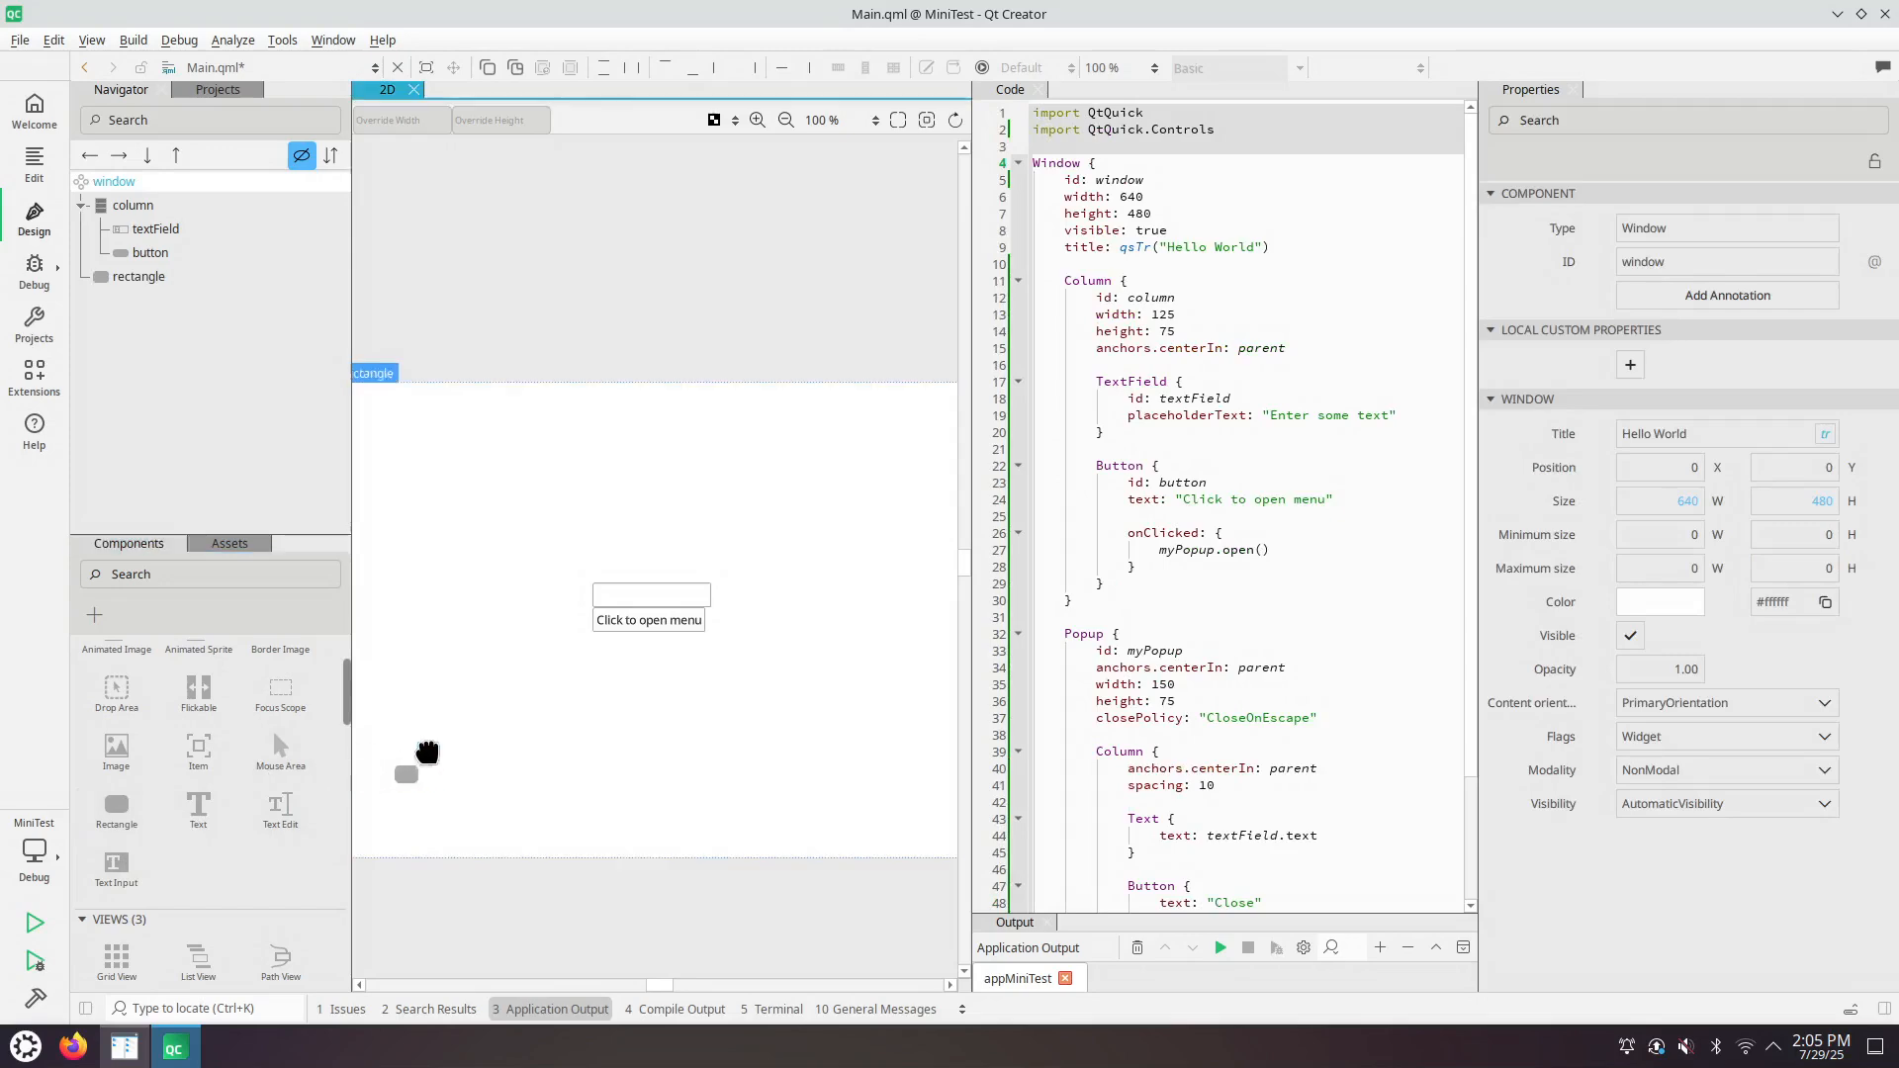
pyautogui.moveTo(449, 749); pyautogui.dragTo(594, 677)
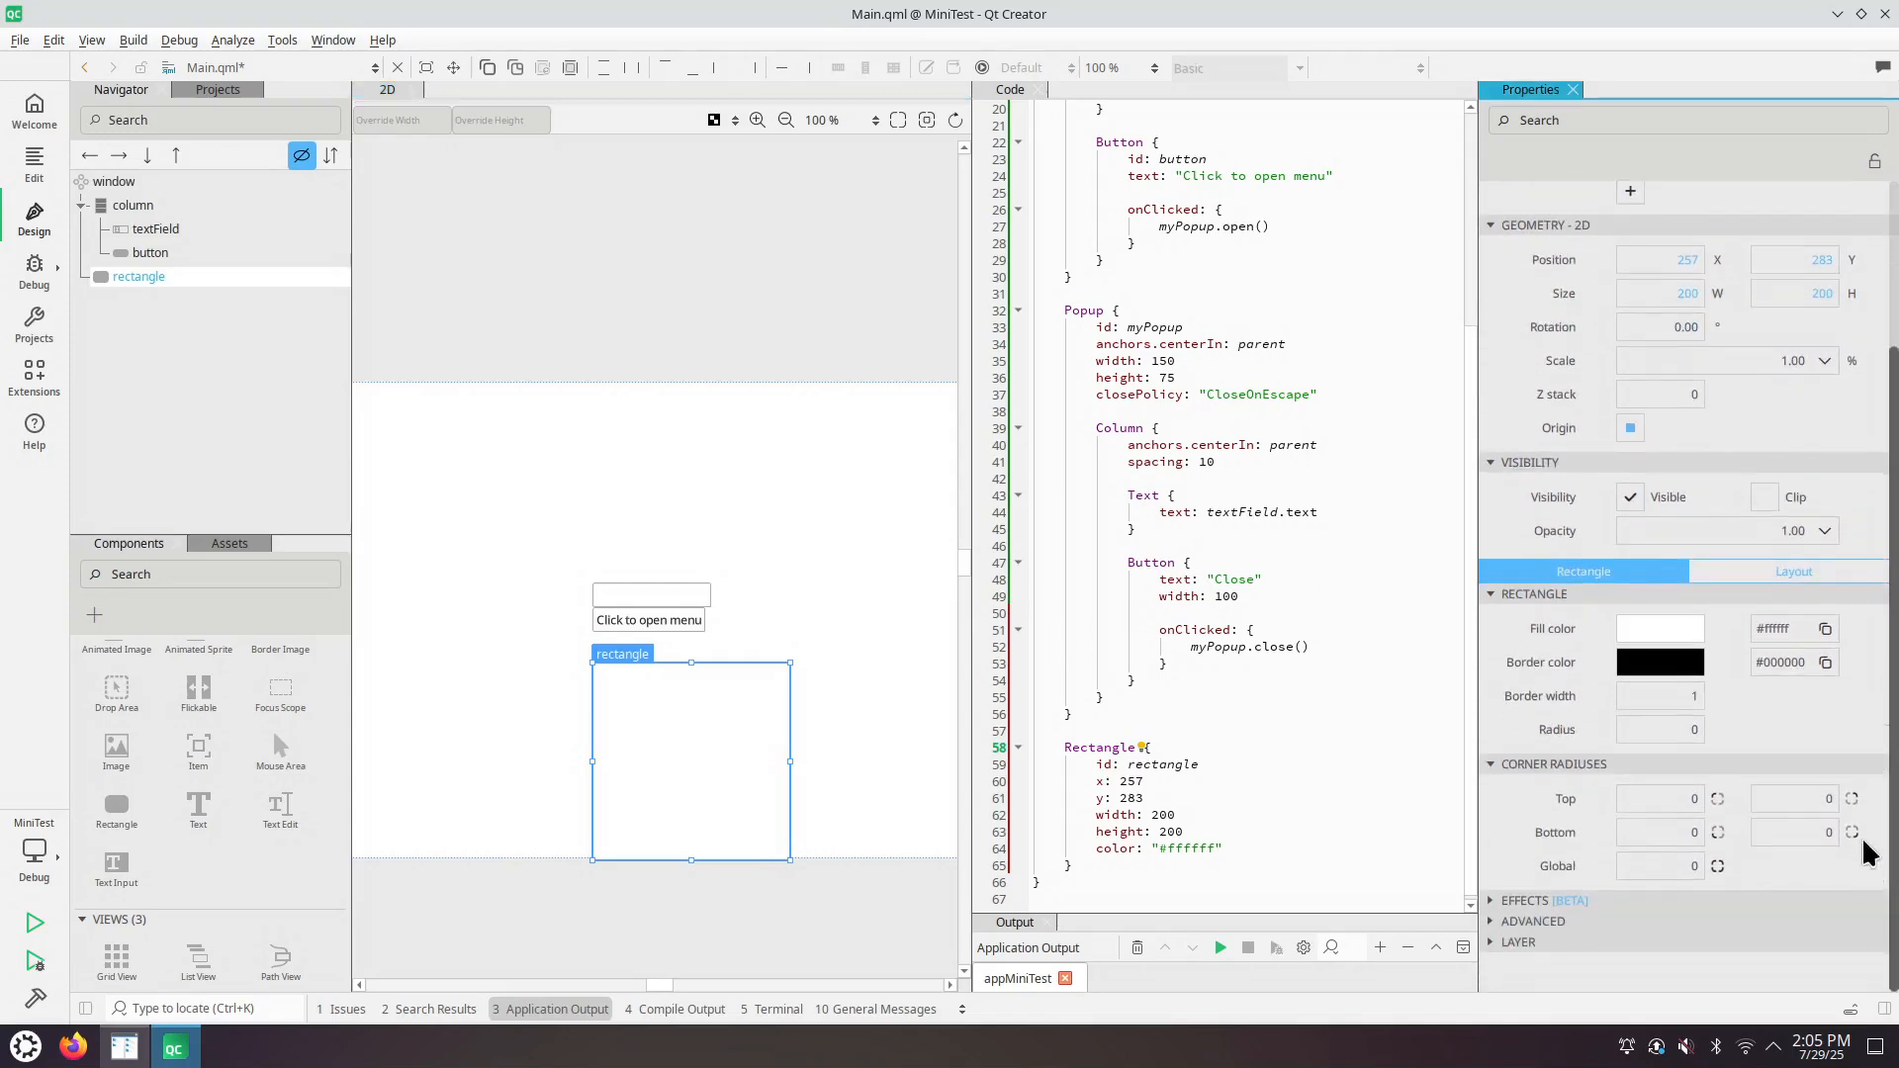
pyautogui.moveTo(1893, 682); pyautogui.dragTo(1854, 509)
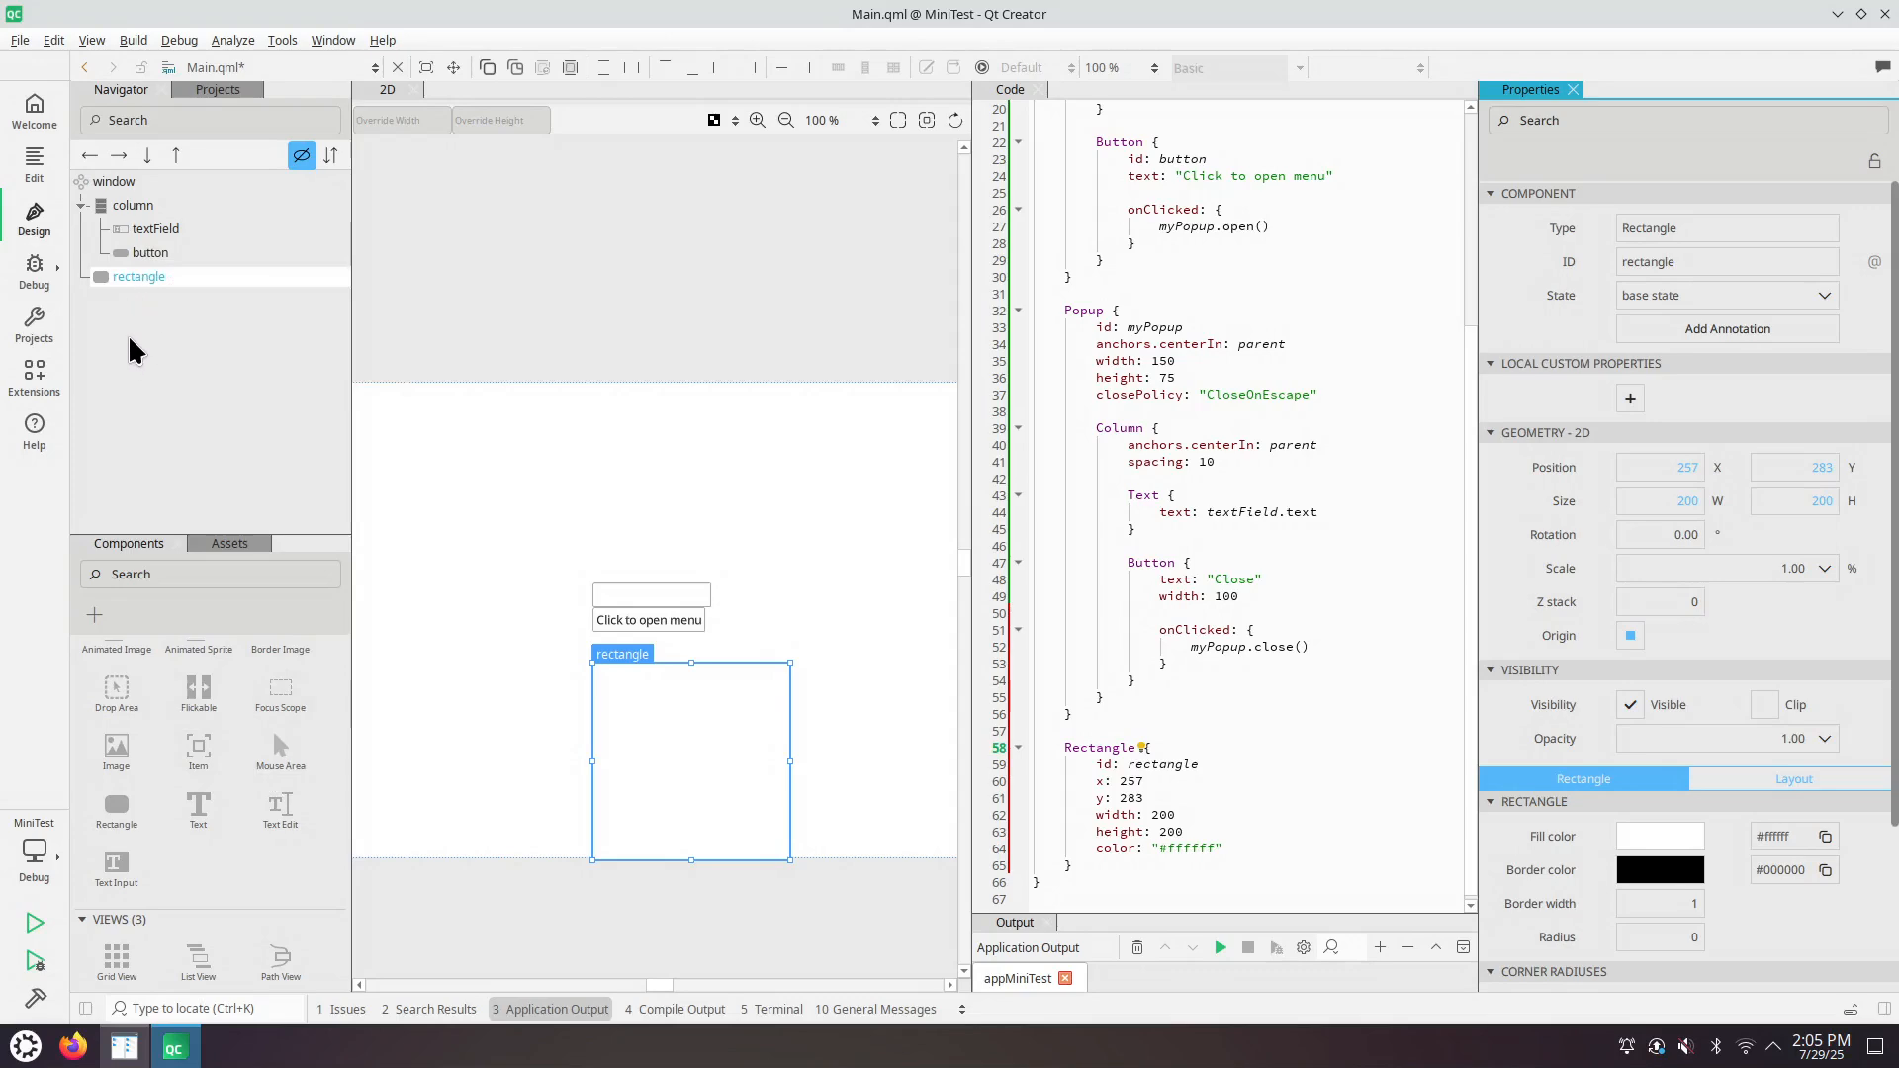
# - Glance at the Assets and Projects panels, then return to editing Main.qml as text
pyautogui.click(233, 547)
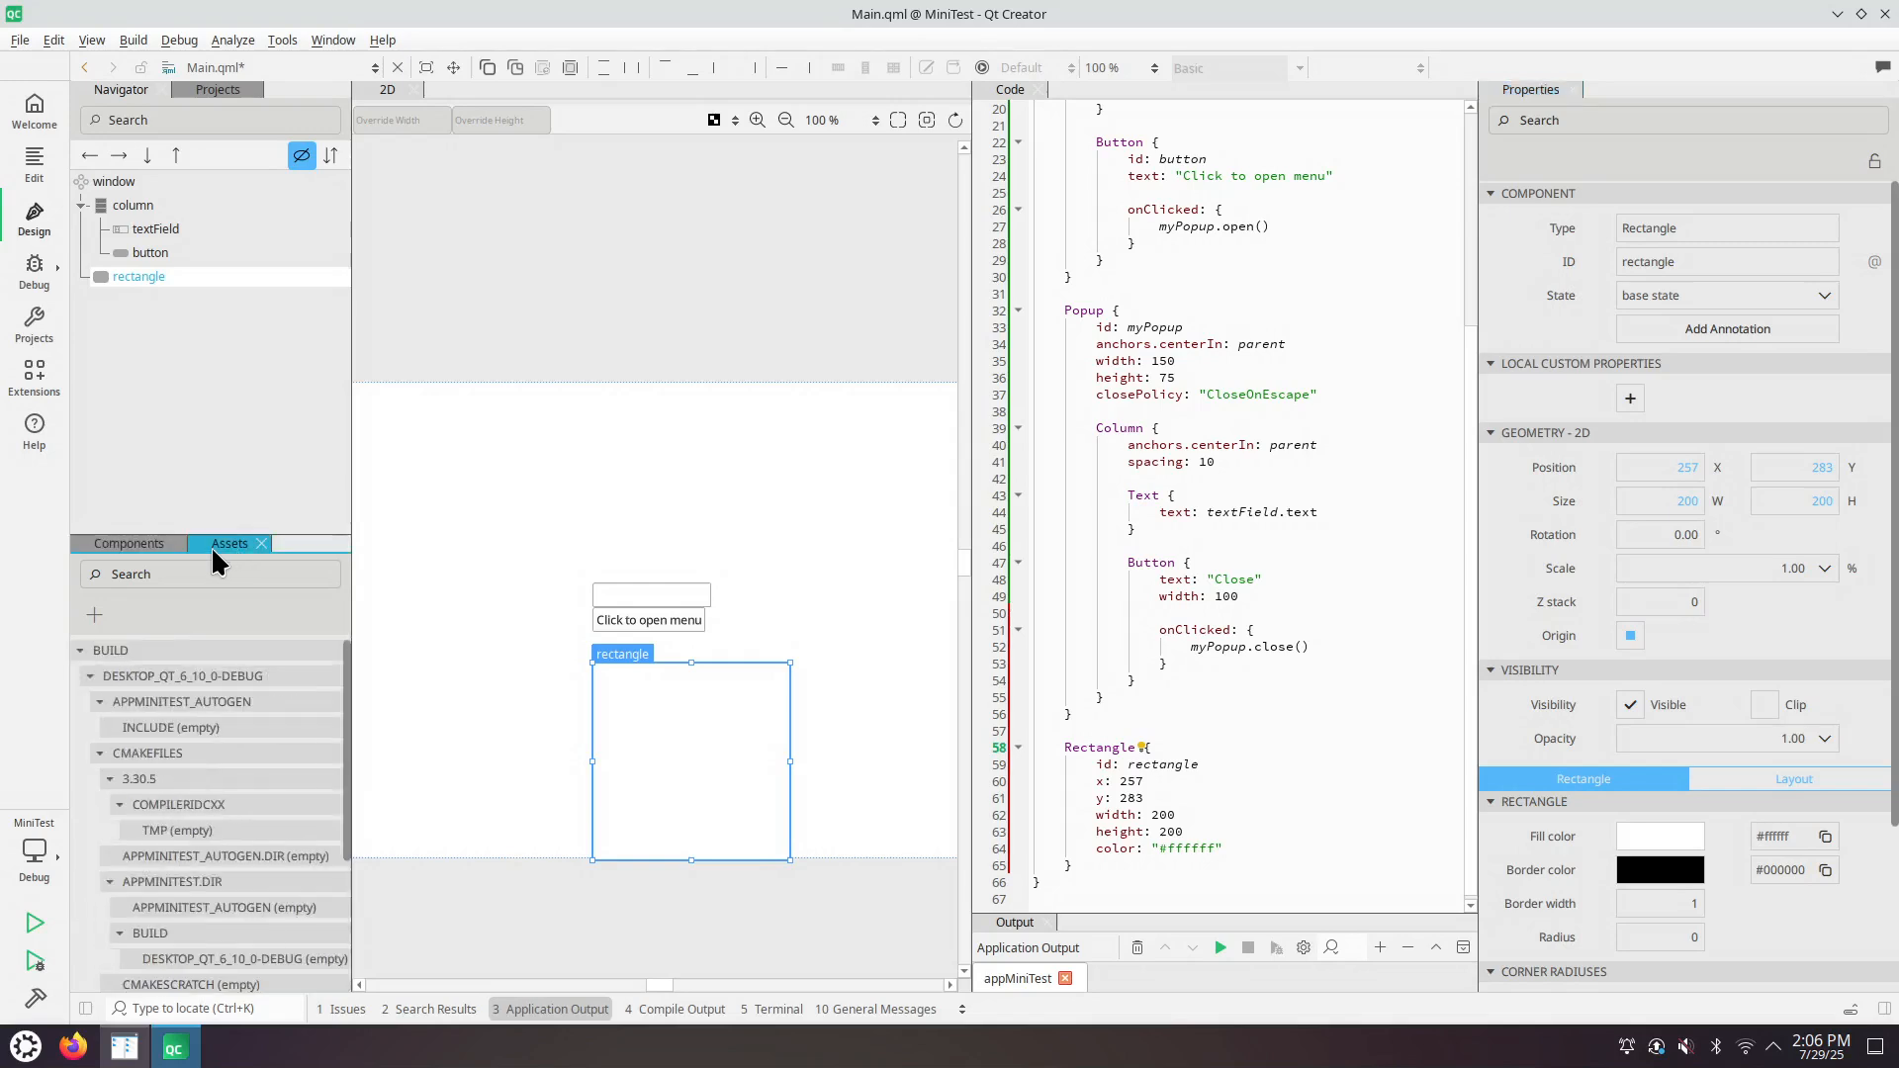
pyautogui.click(129, 545)
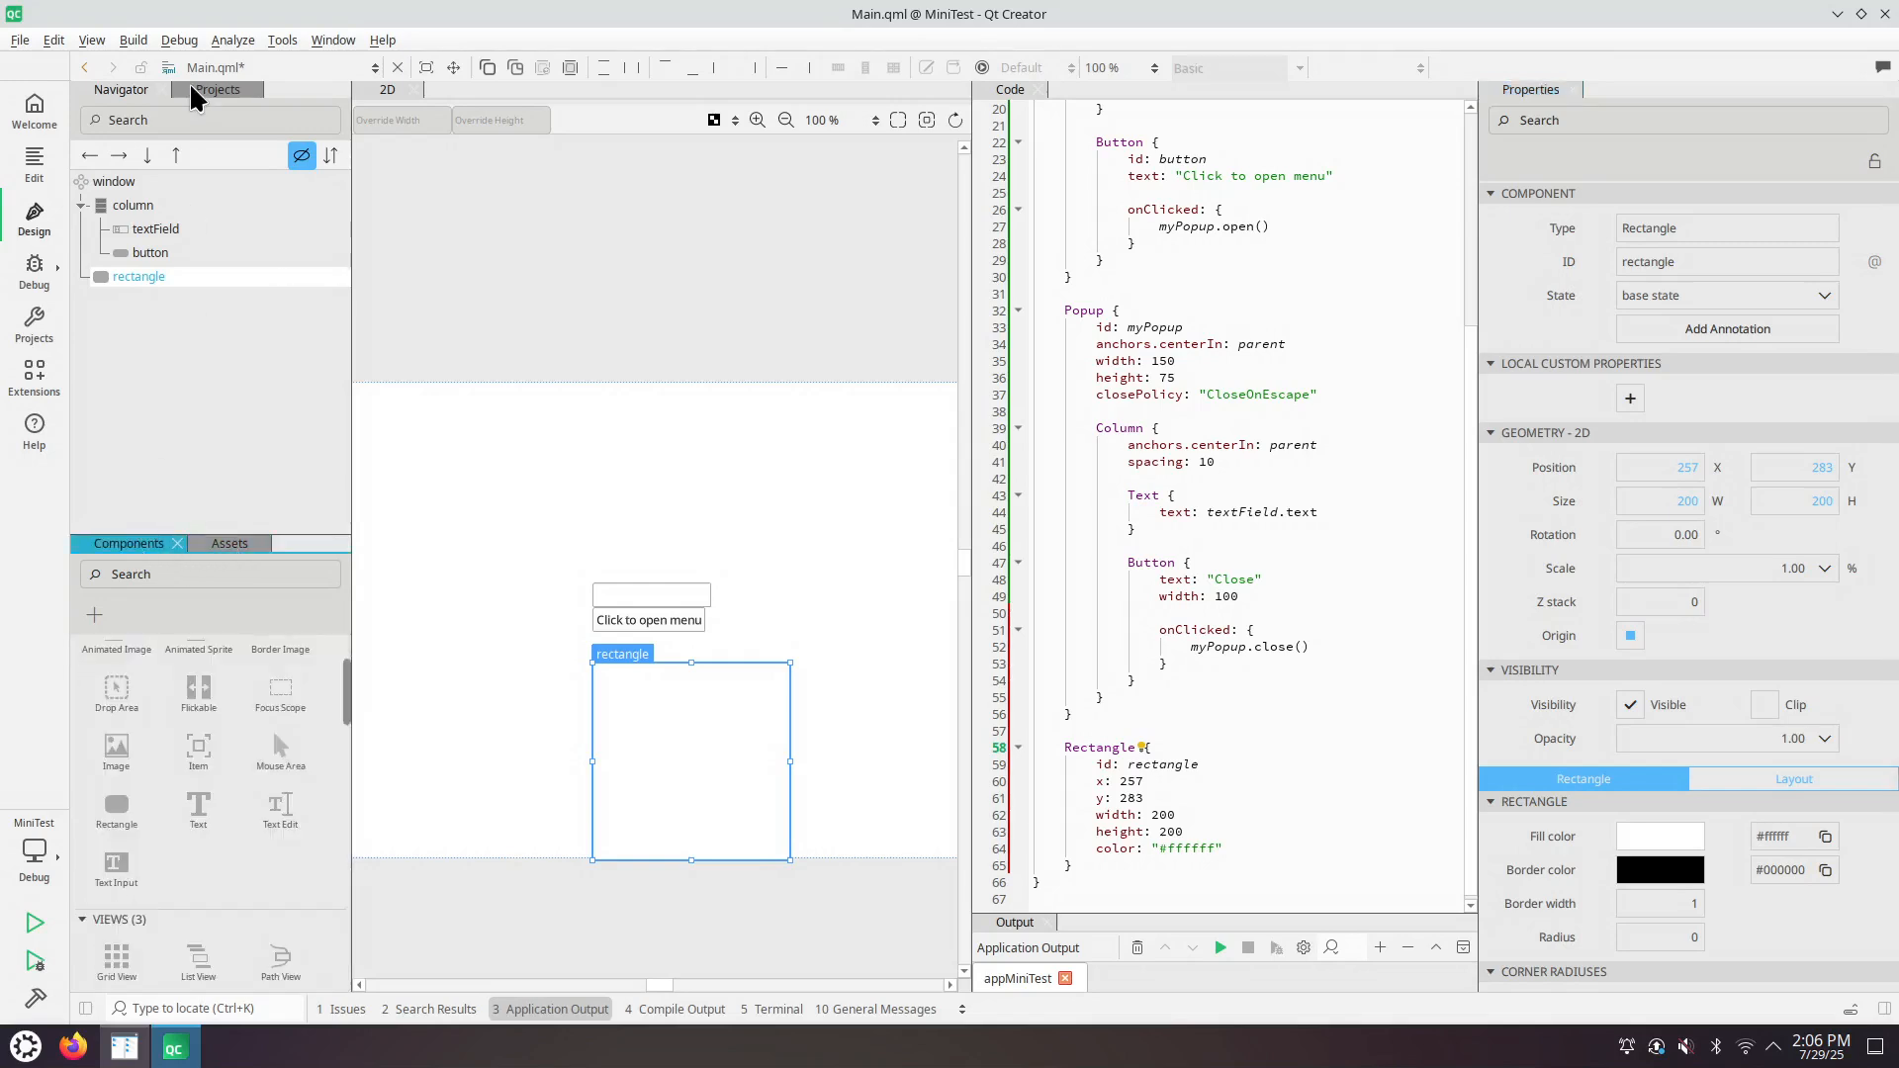
pyautogui.click(207, 89)
pyautogui.click(127, 92)
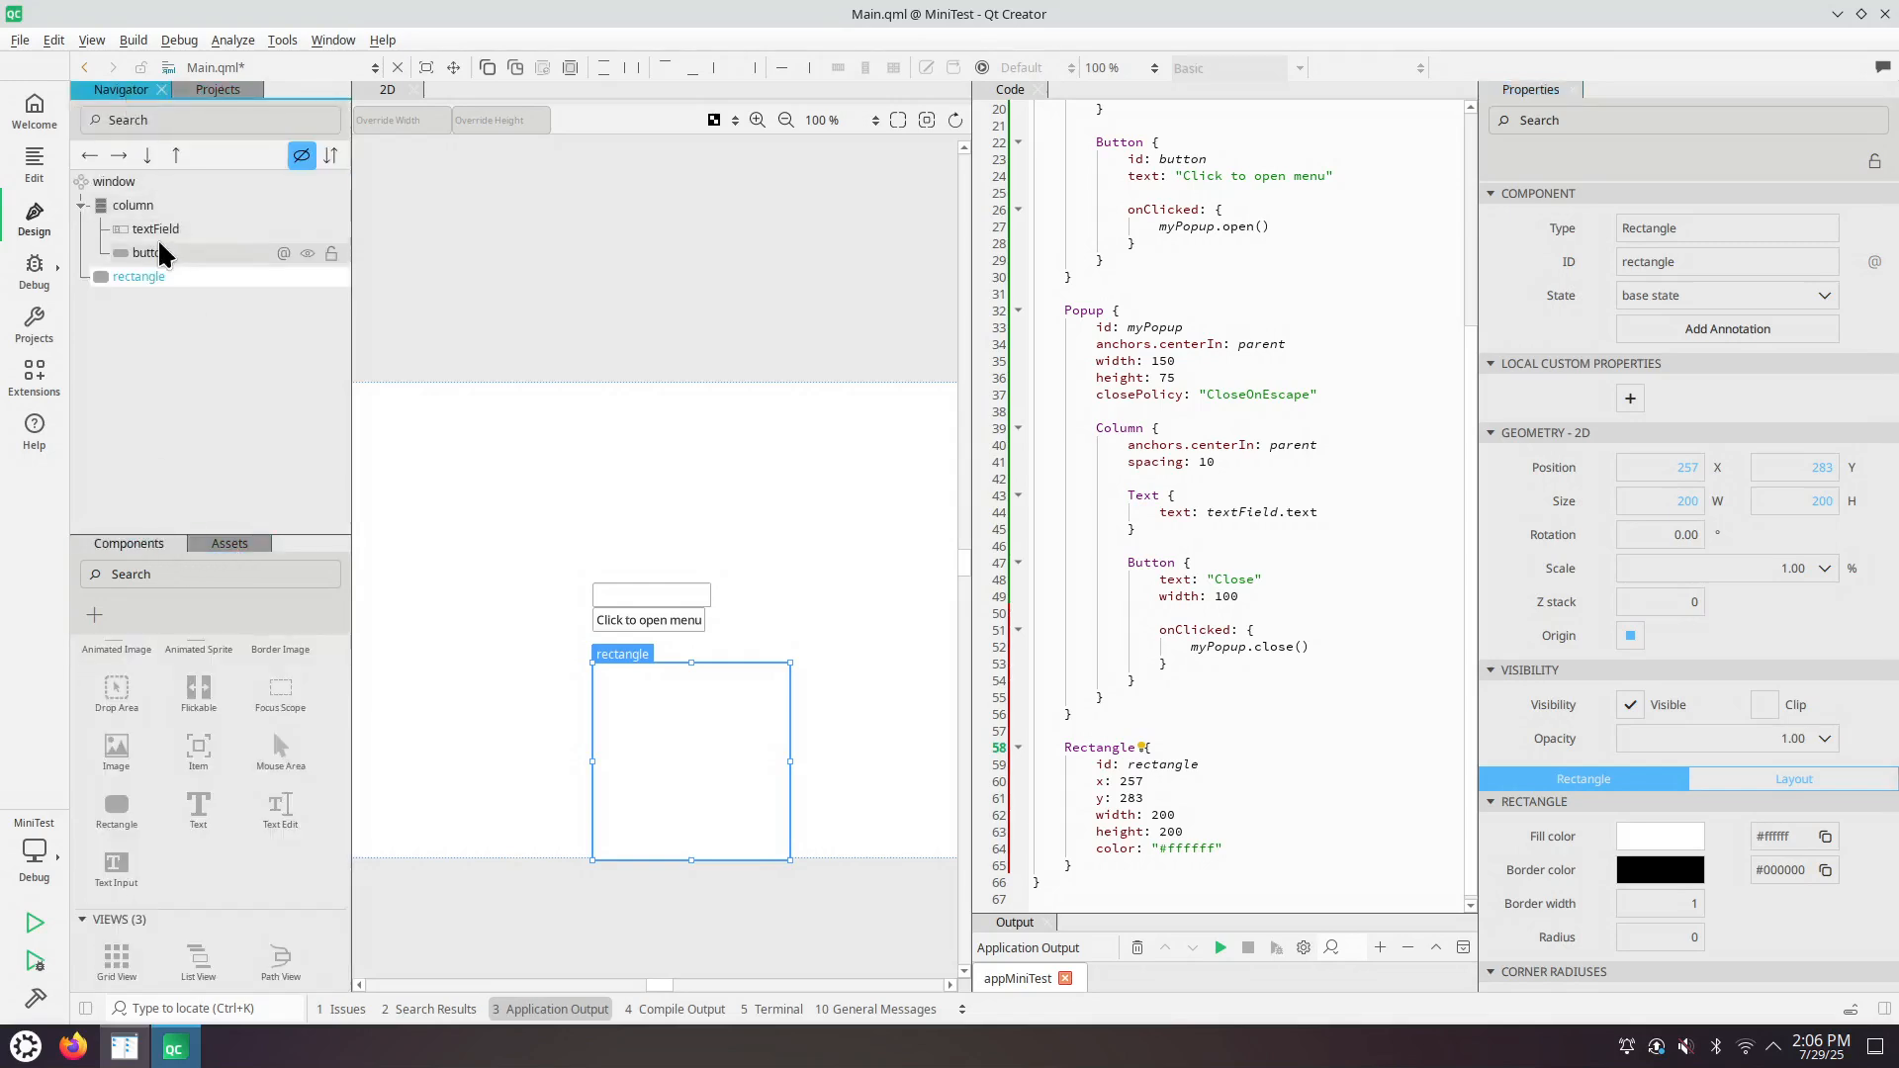
pyautogui.click(34, 160)
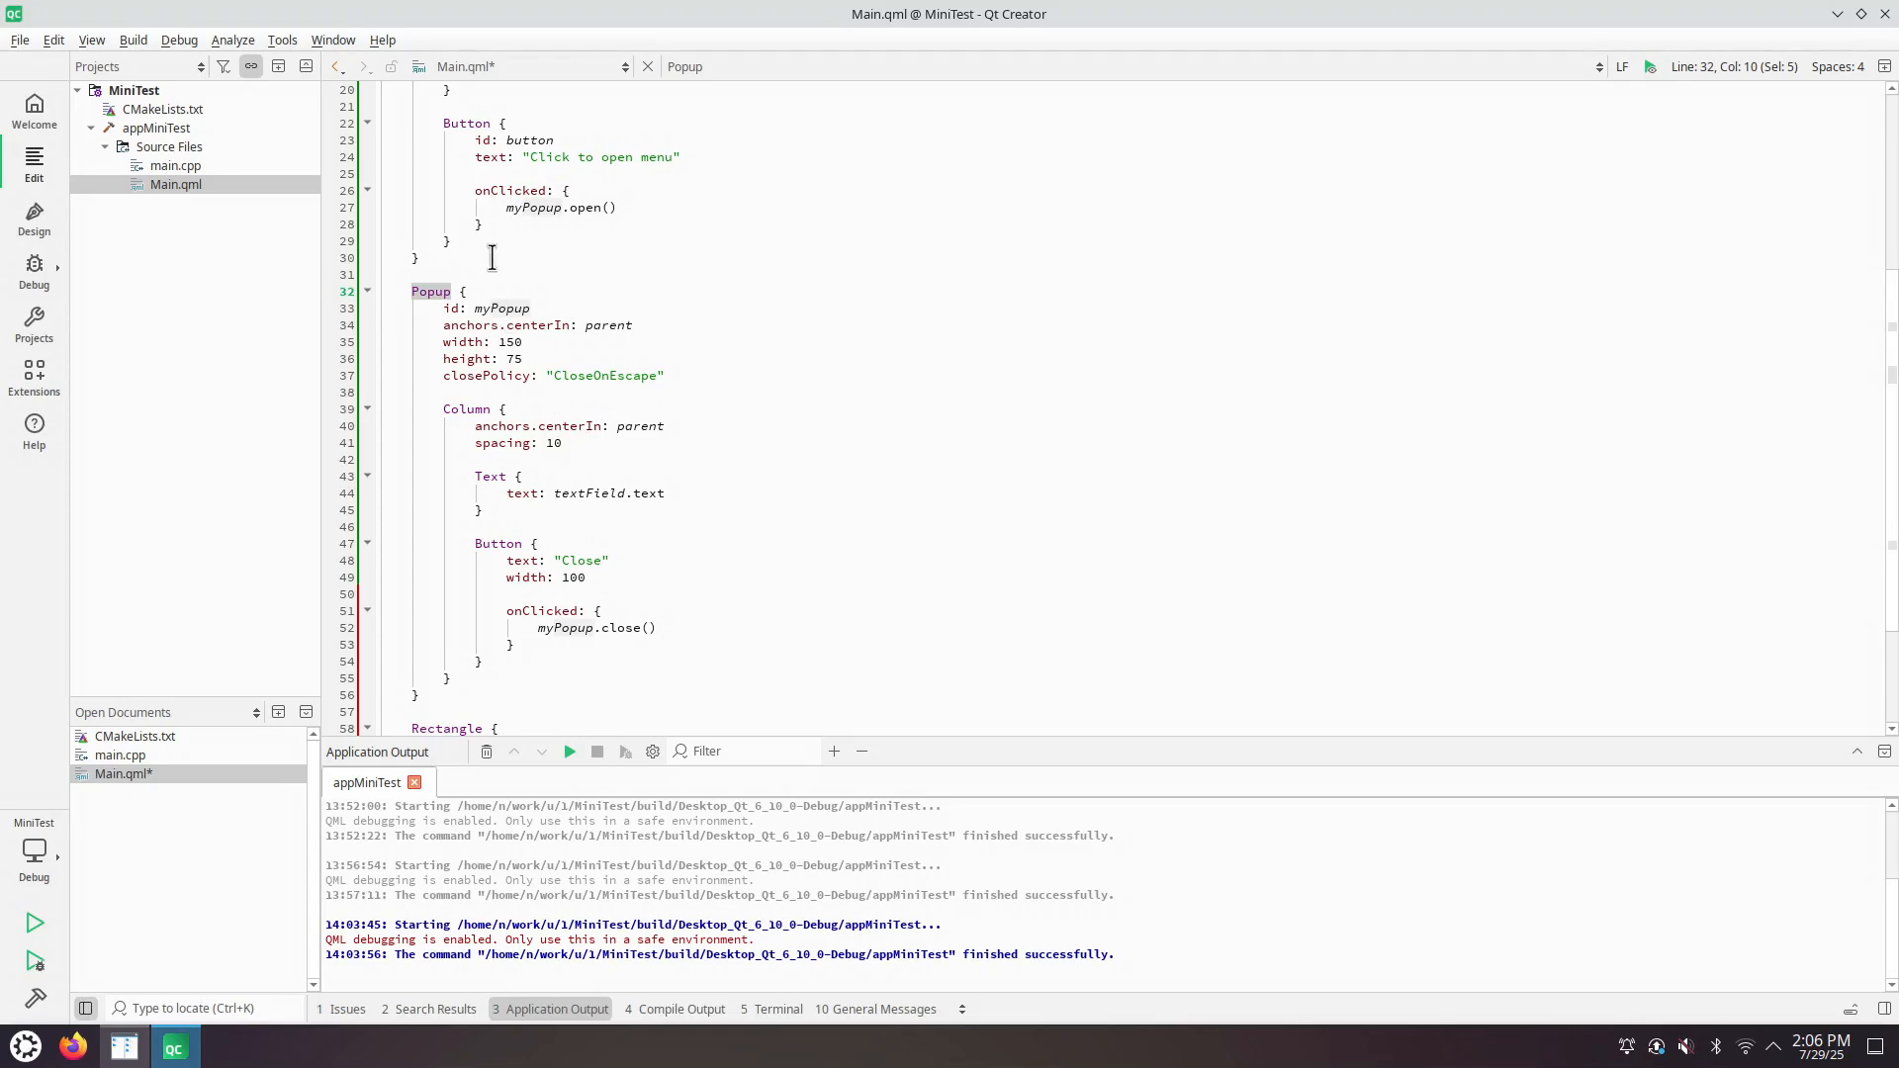
# - Save Main.qml and bring up the installed plugins list from Help > About Plugins
pyautogui.click(381, 40)
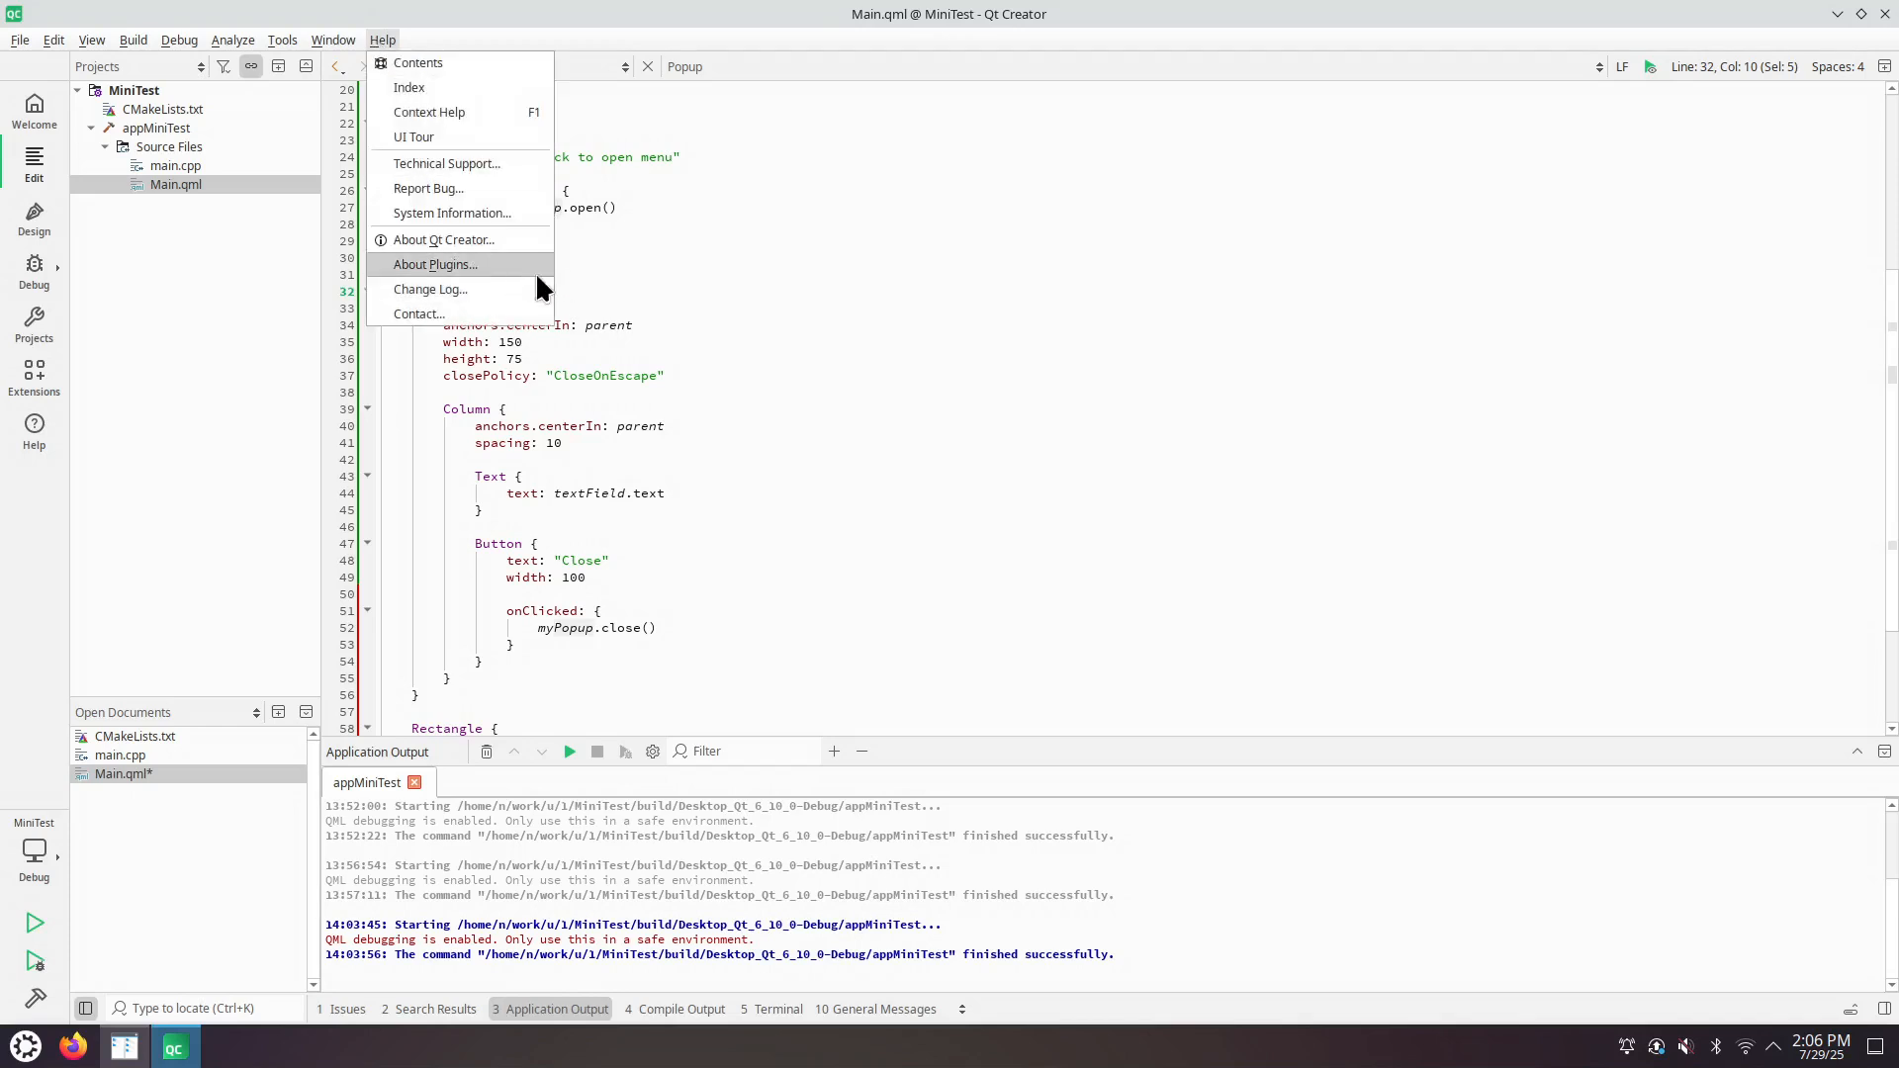
pyautogui.click(742, 304)
pyautogui.click(21, 41)
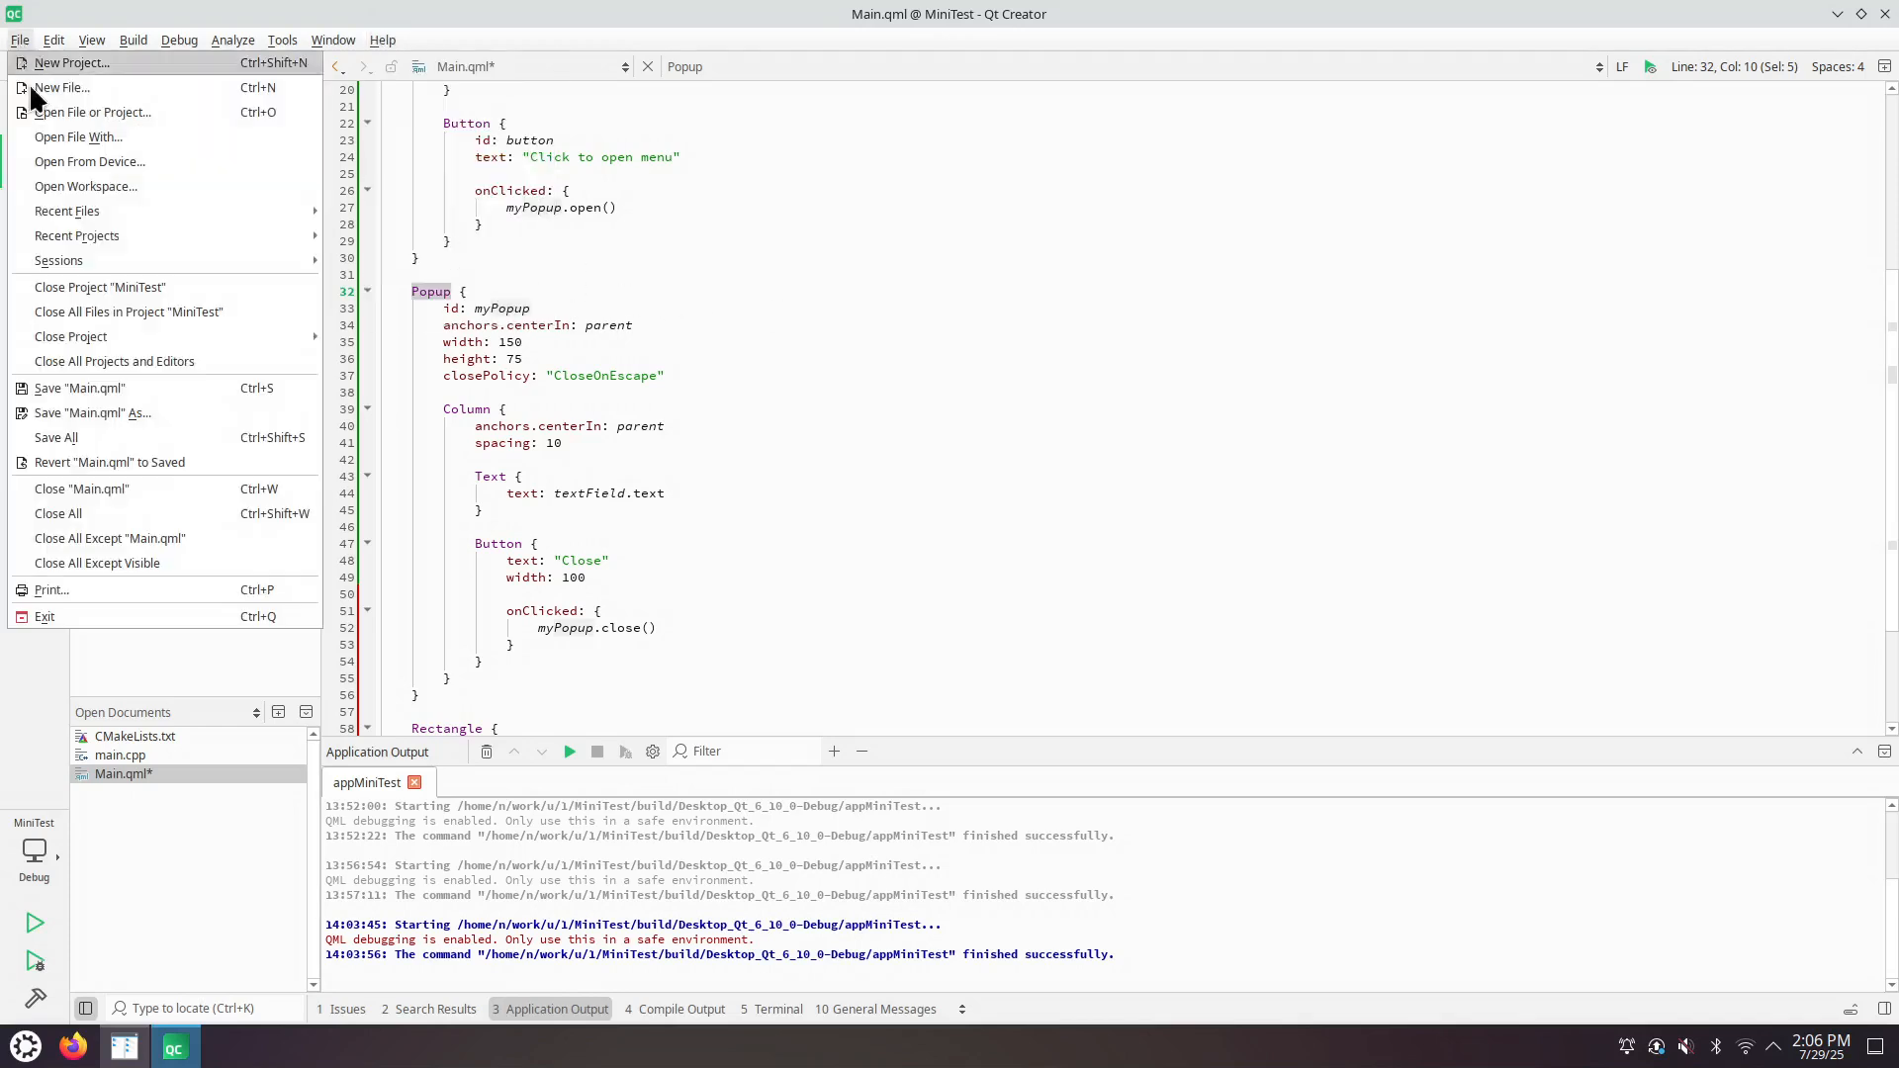
pyautogui.click(87, 414)
pyautogui.click(385, 36)
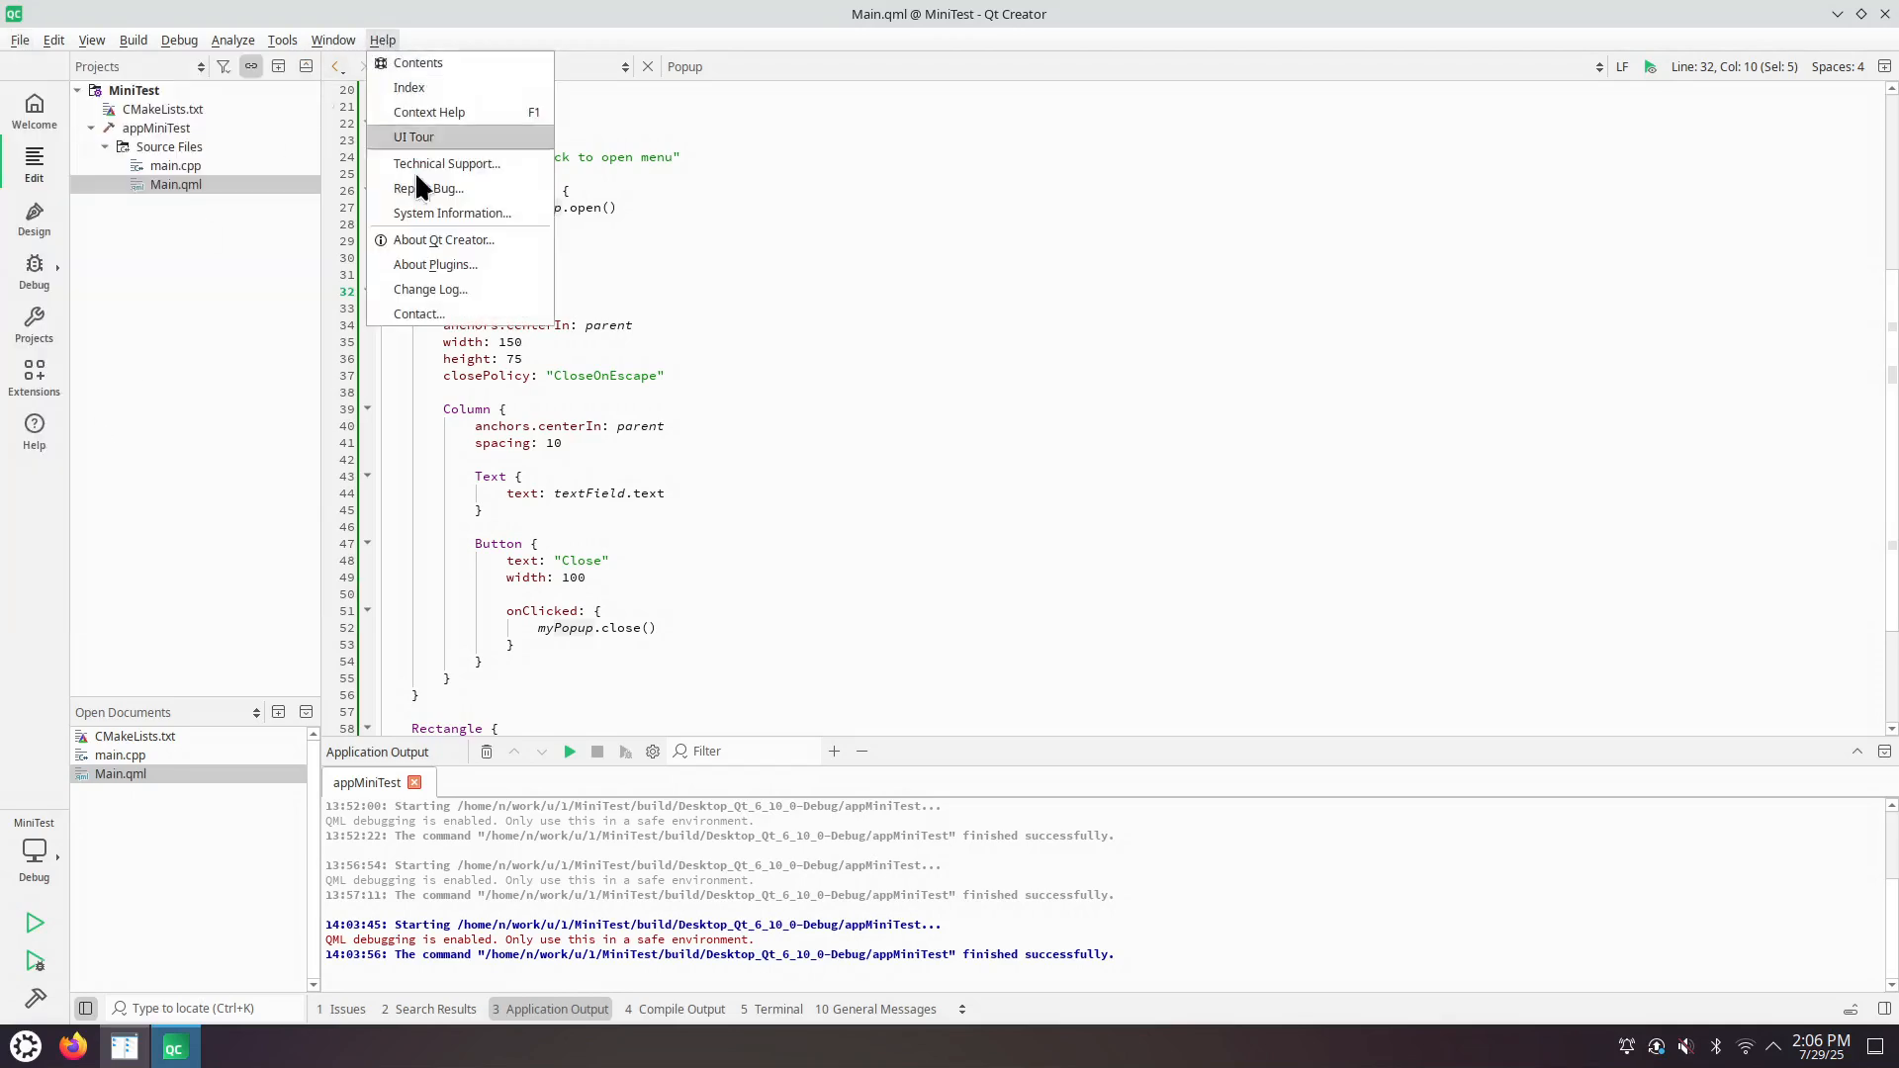
pyautogui.click(460, 262)
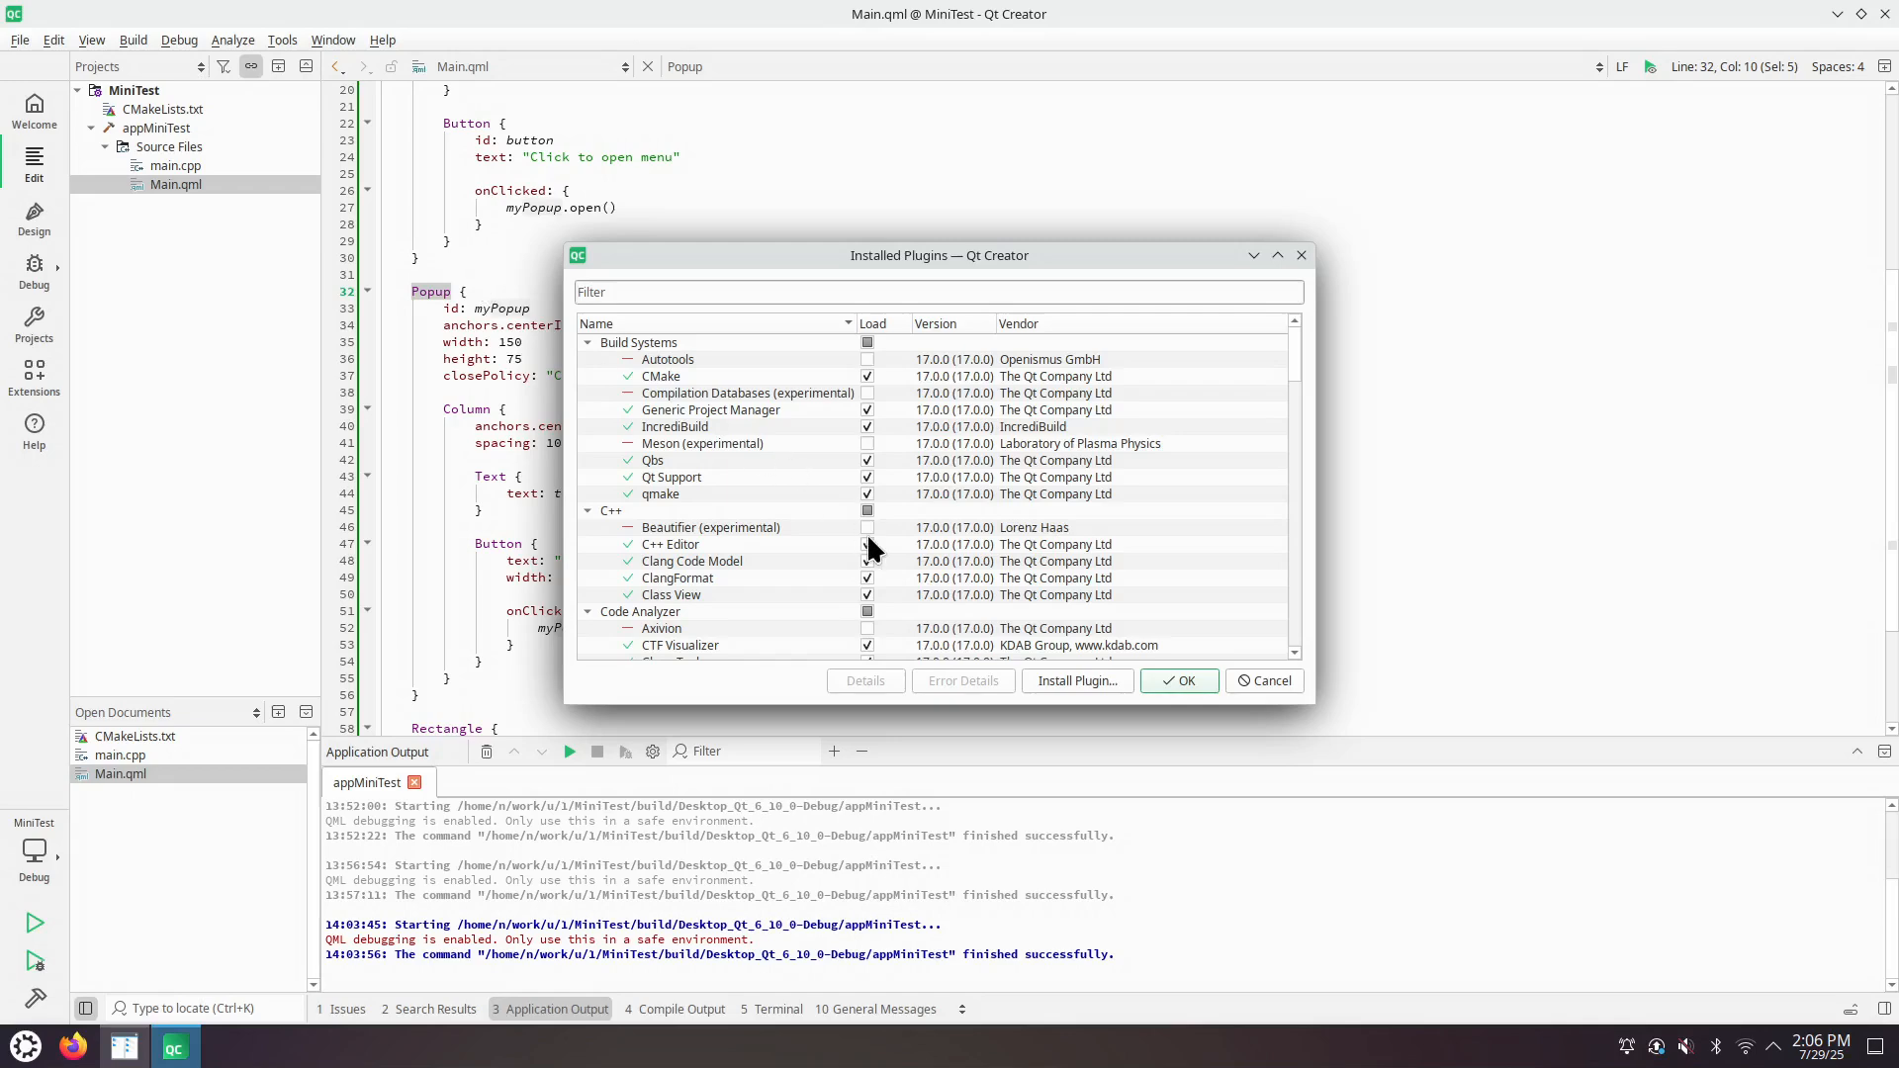
pyautogui.moveTo(1292, 357)
pyautogui.mouseDown()
pyautogui.moveTo(1294, 643)
pyautogui.moveTo(1298, 492)
pyautogui.mouseUp()
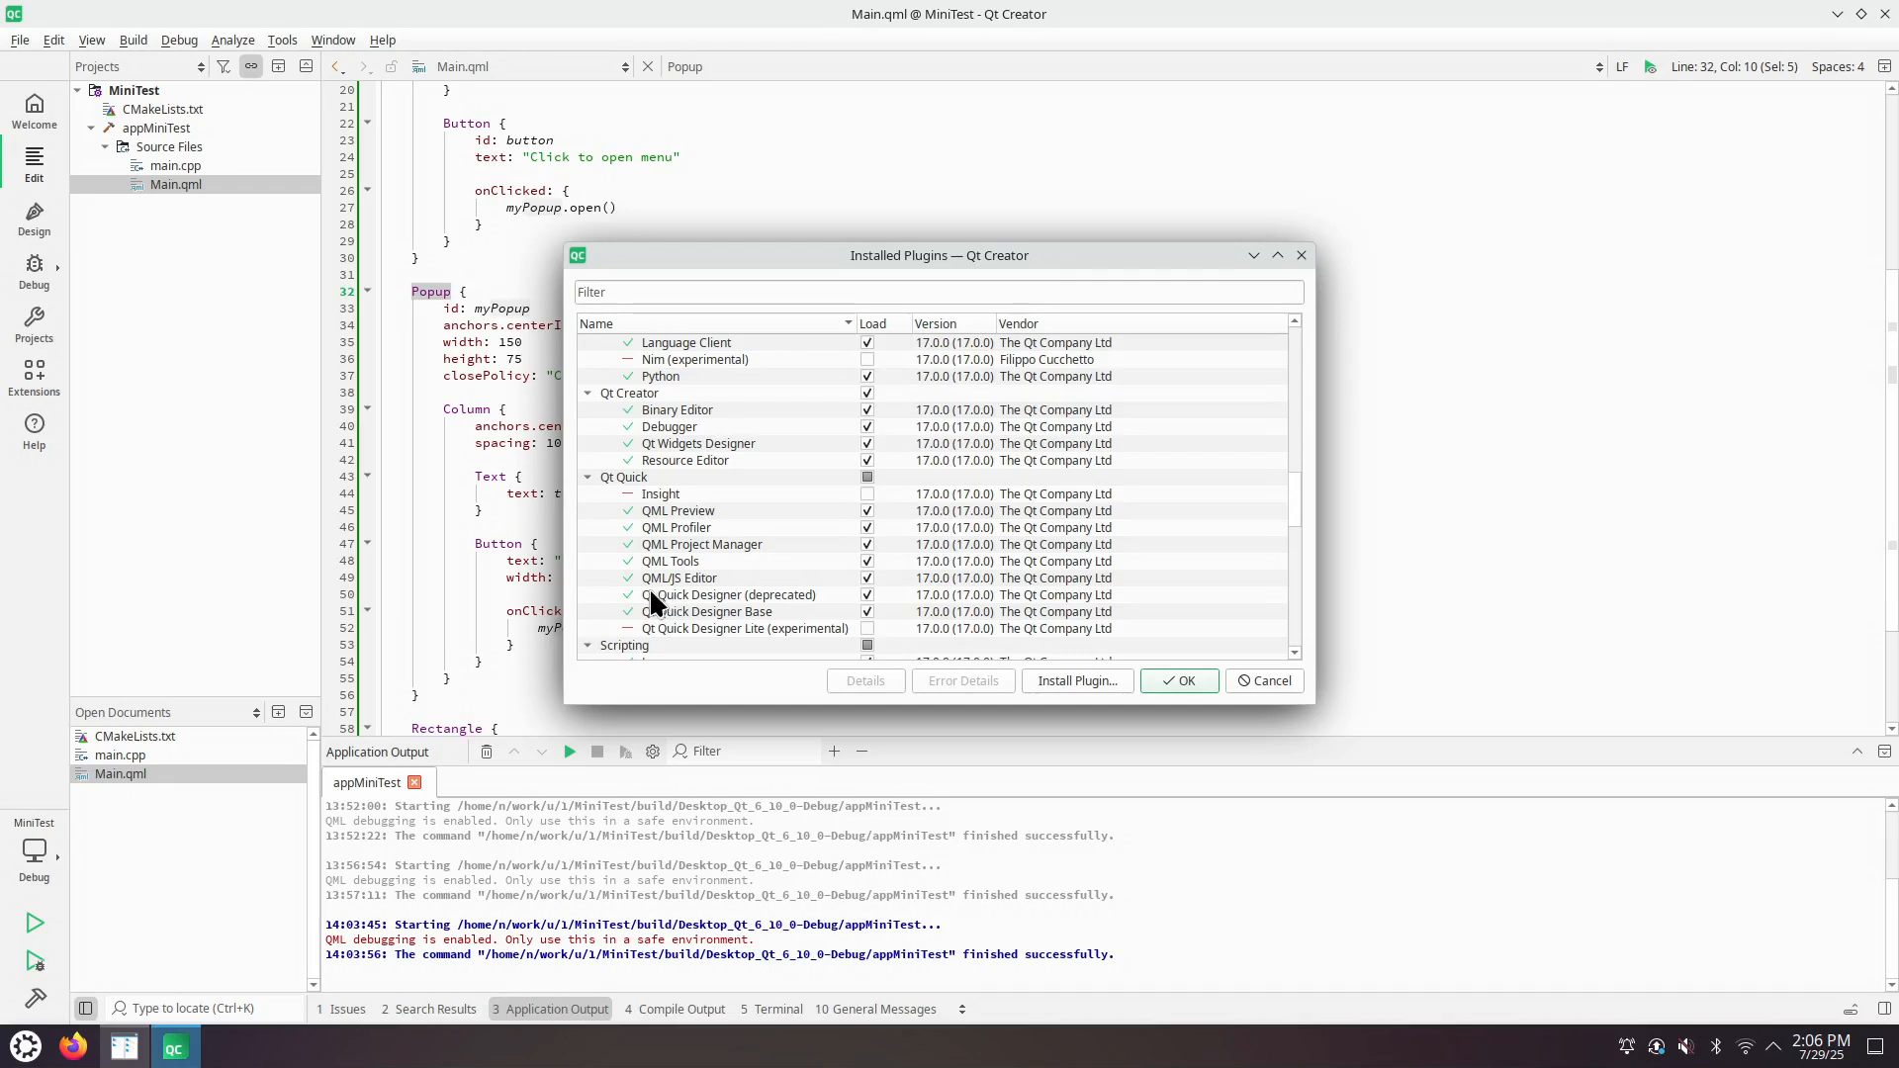
# - Swap the deprecated Qt Quick Designer for Qt Quick Designer Lite, confirm QmlDesigner, and restart
pyautogui.click(867, 595)
pyautogui.click(866, 629)
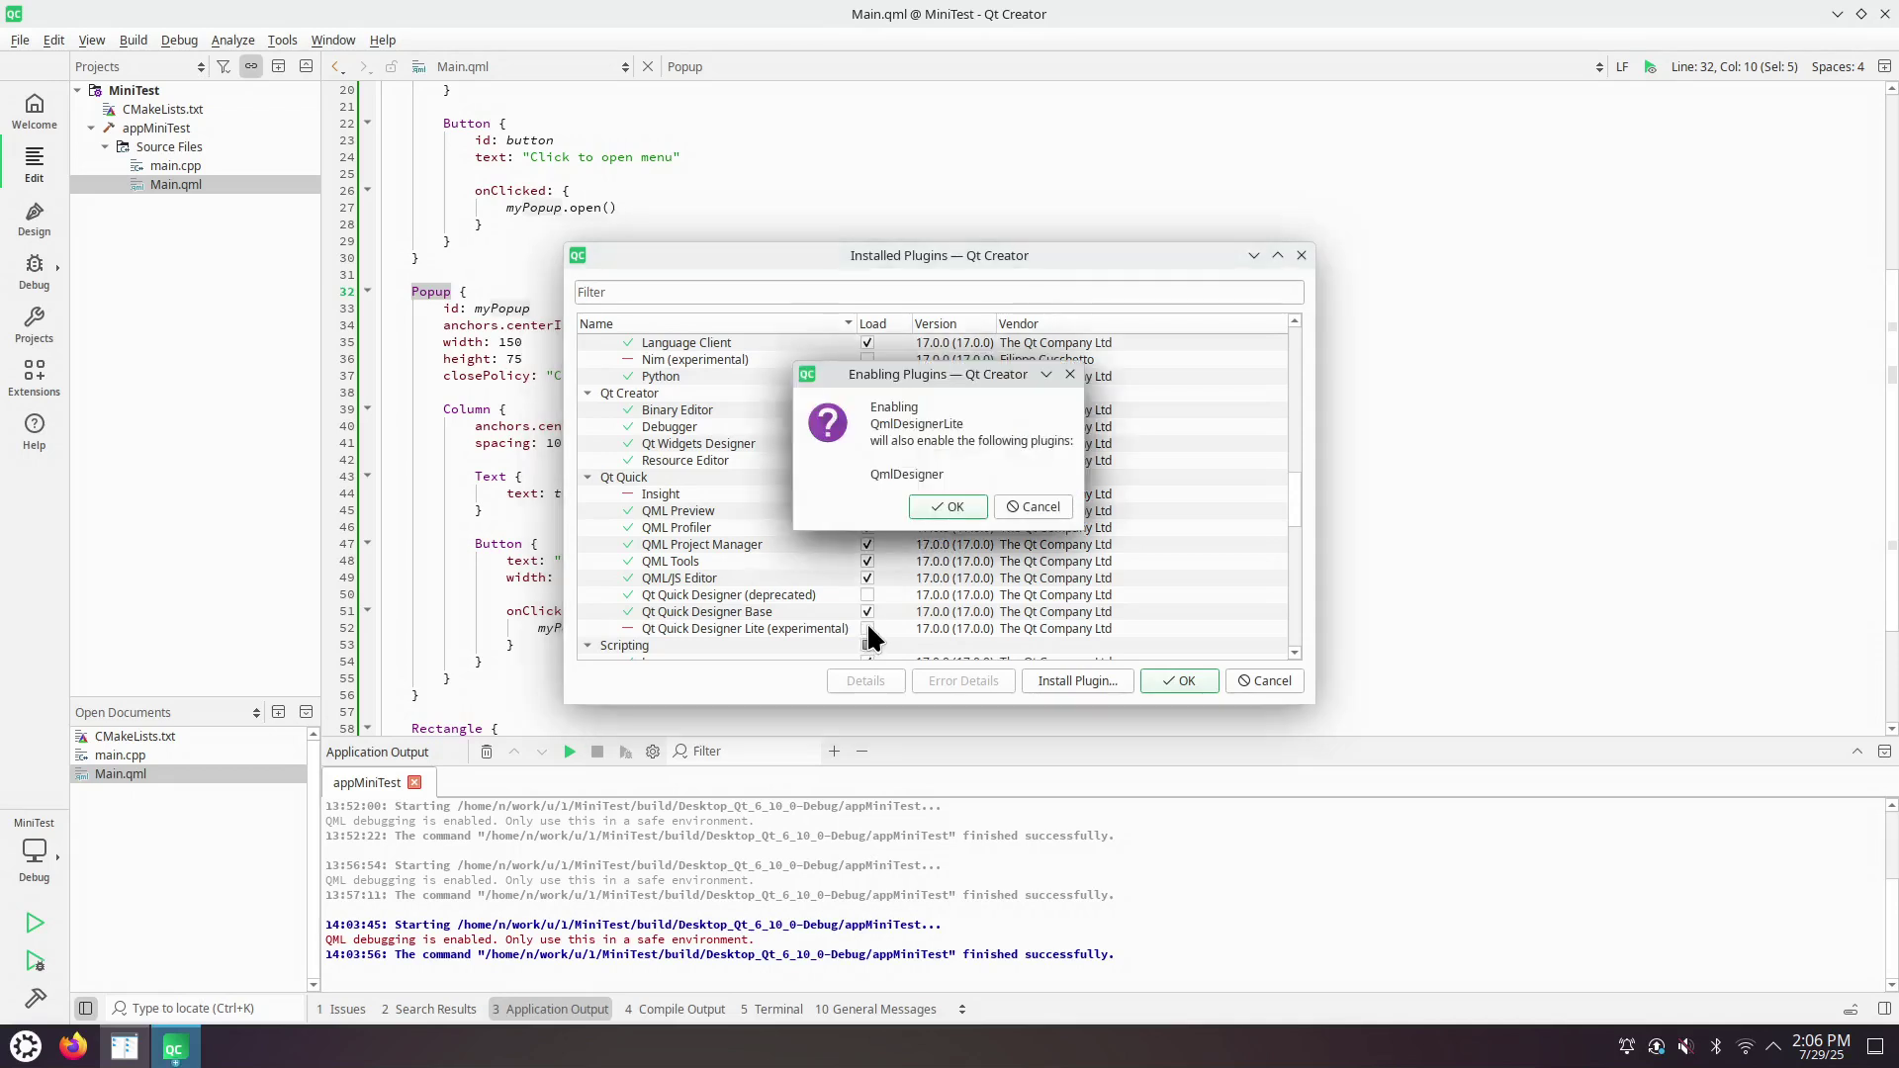
pyautogui.click(946, 505)
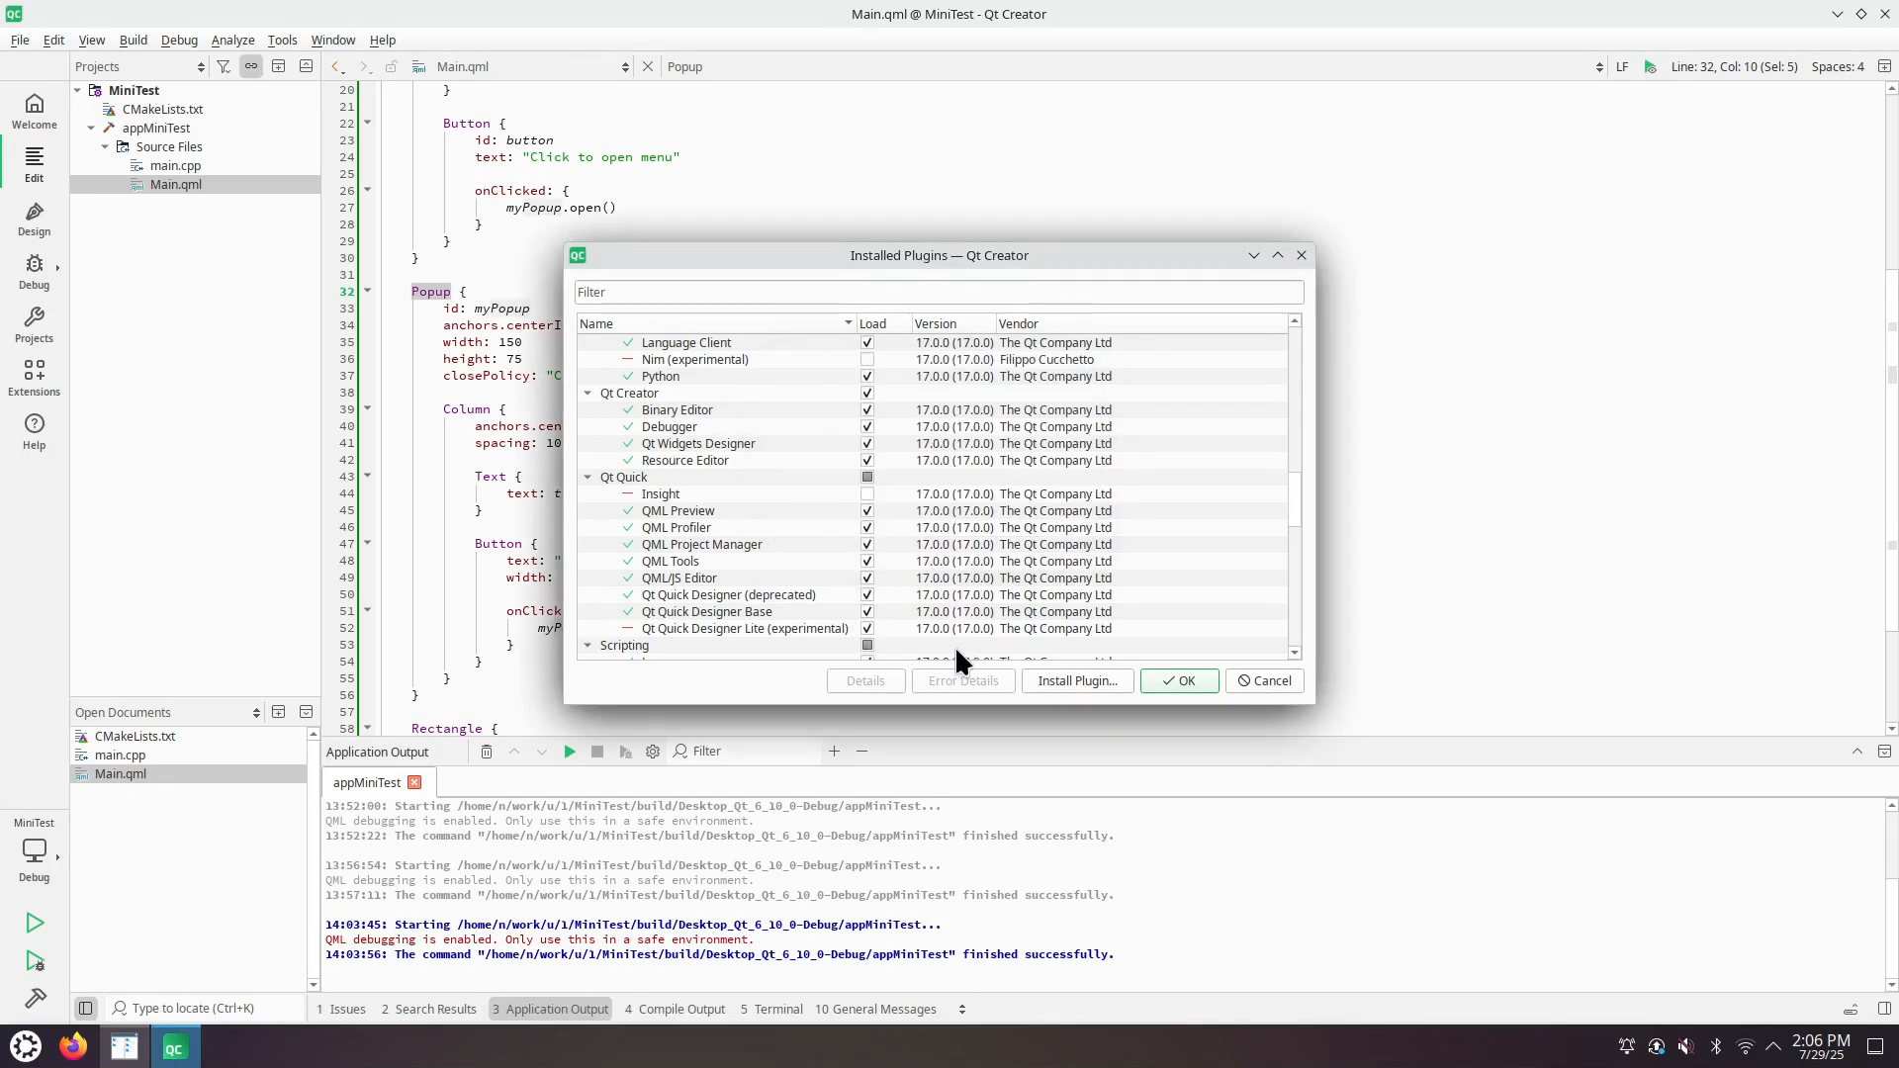
pyautogui.click(1183, 679)
pyautogui.click(954, 490)
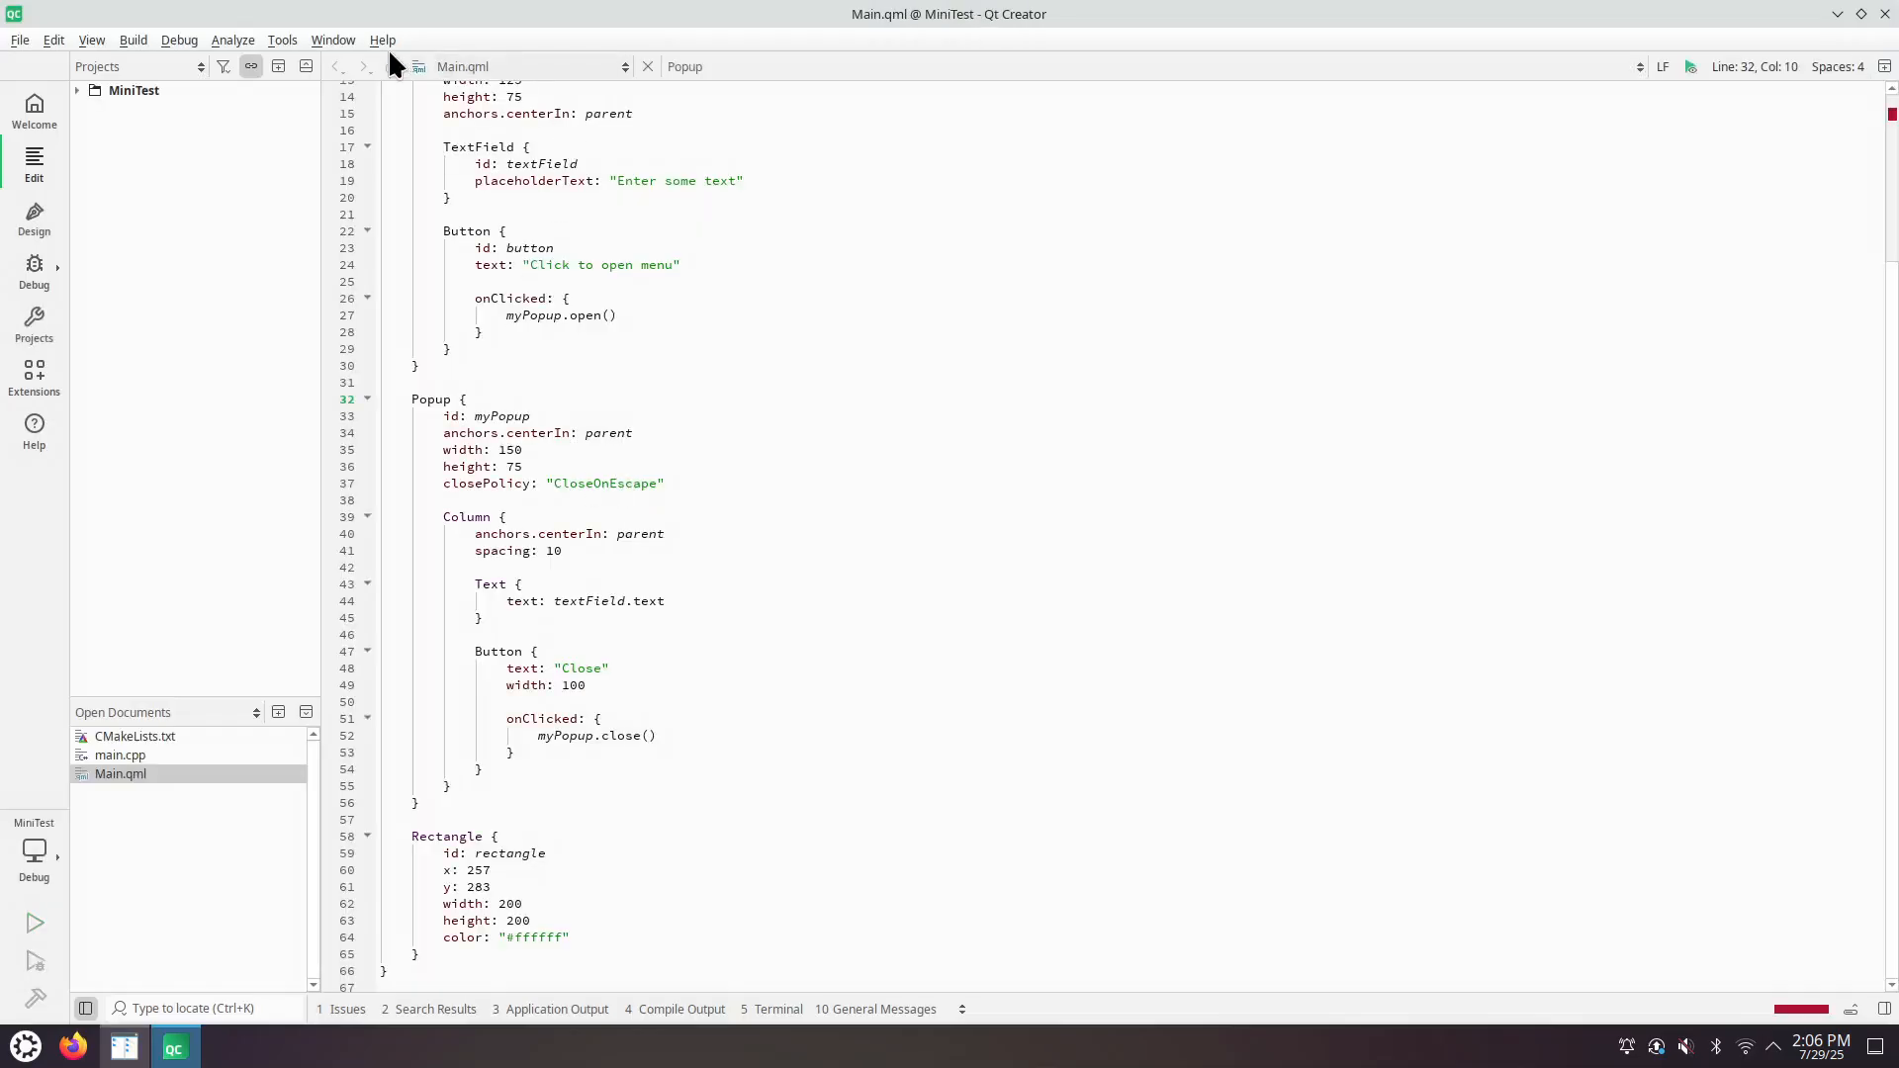
# - After the restart, disable both Qt Quick Designer and Qt Quick Designer Lite and confirm the change
pyautogui.click(386, 46)
pyautogui.click(436, 265)
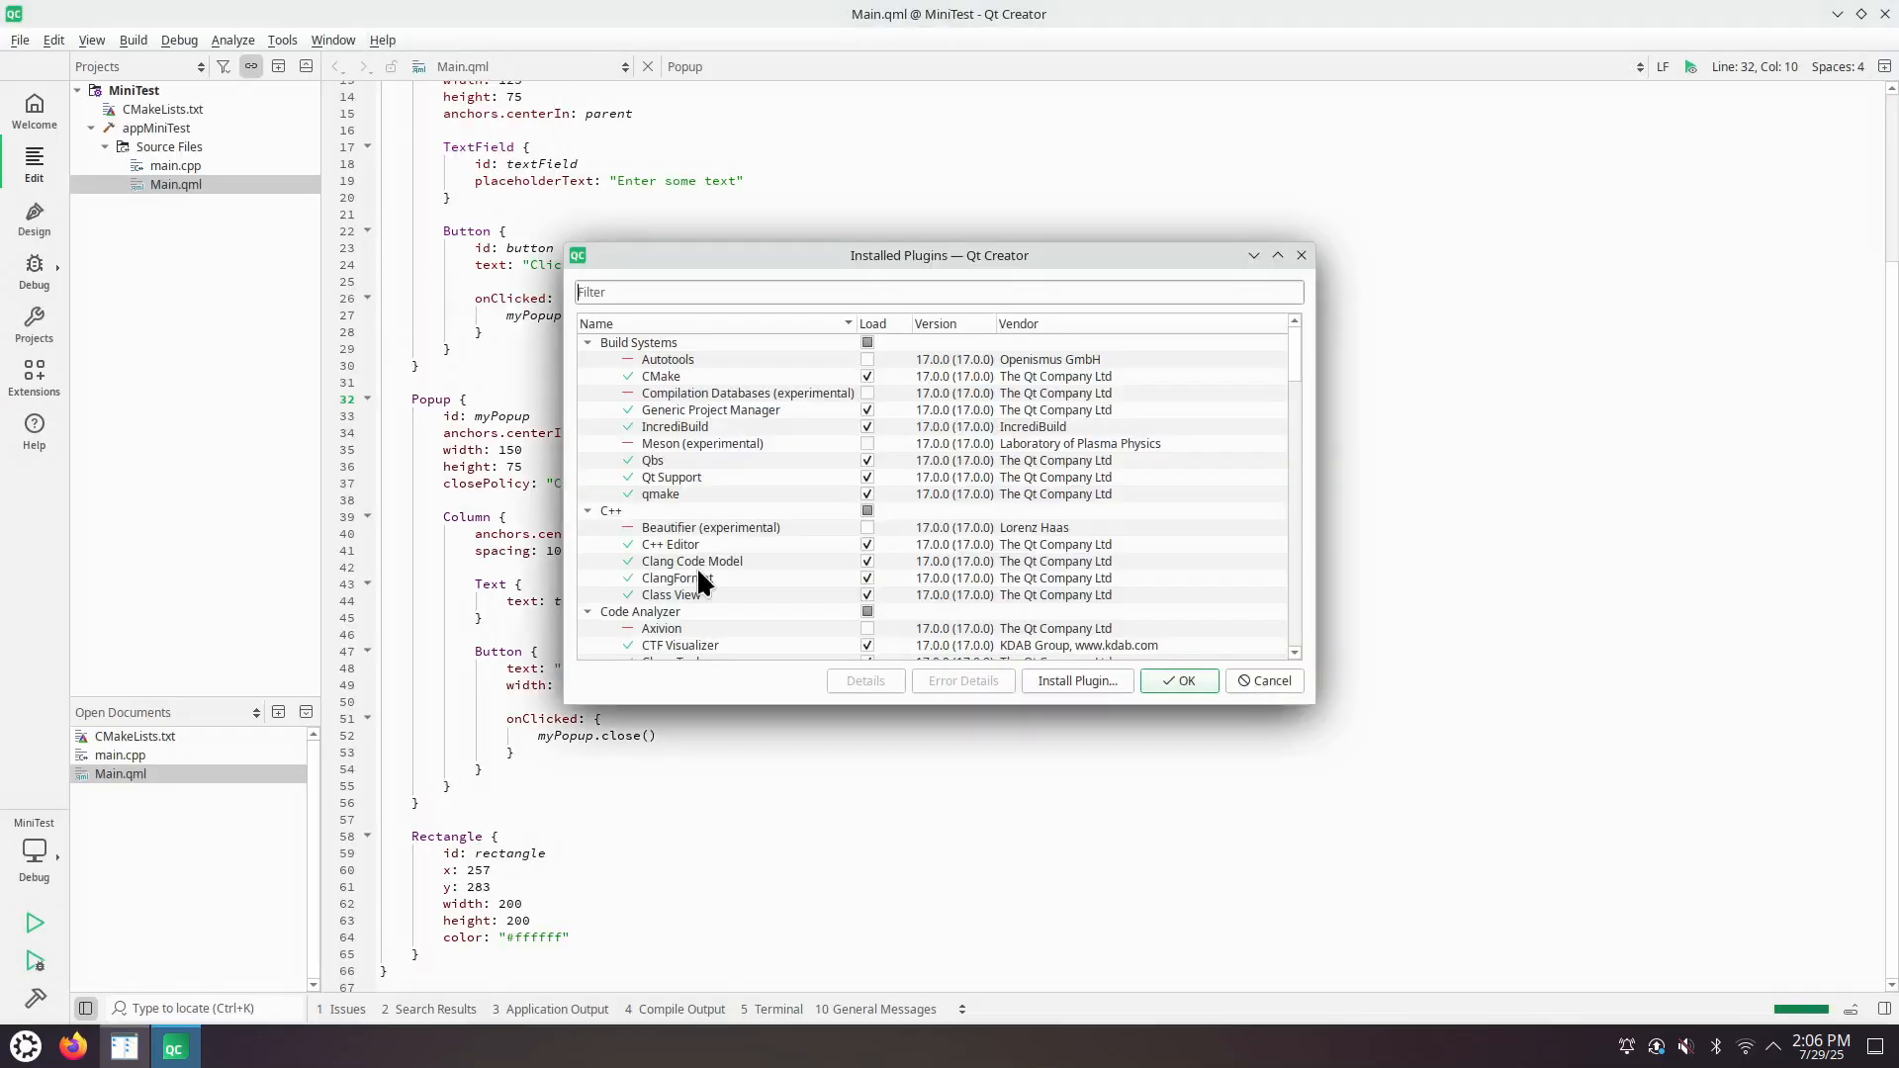
pyautogui.scroll(-5, 1121, 552)
pyautogui.scroll(-5, 1122, 553)
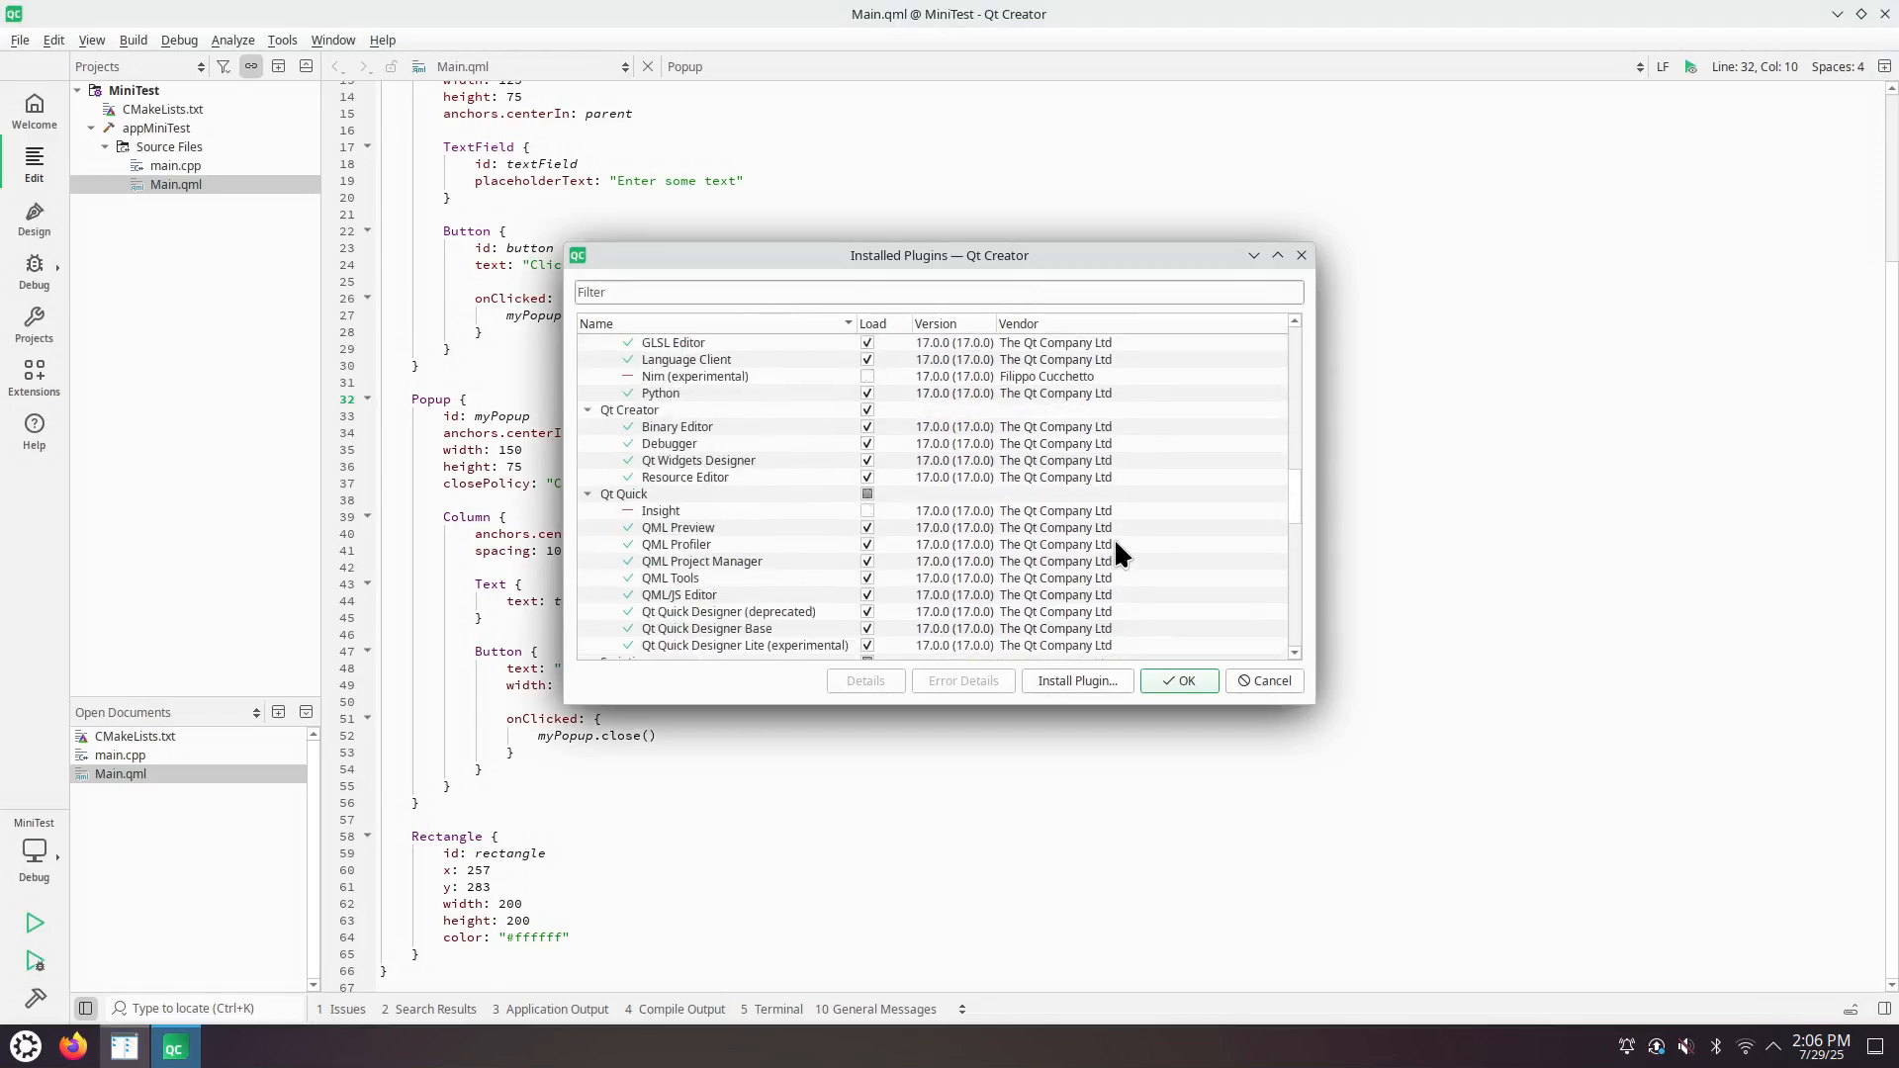
pyautogui.scroll(-1, 1118, 548)
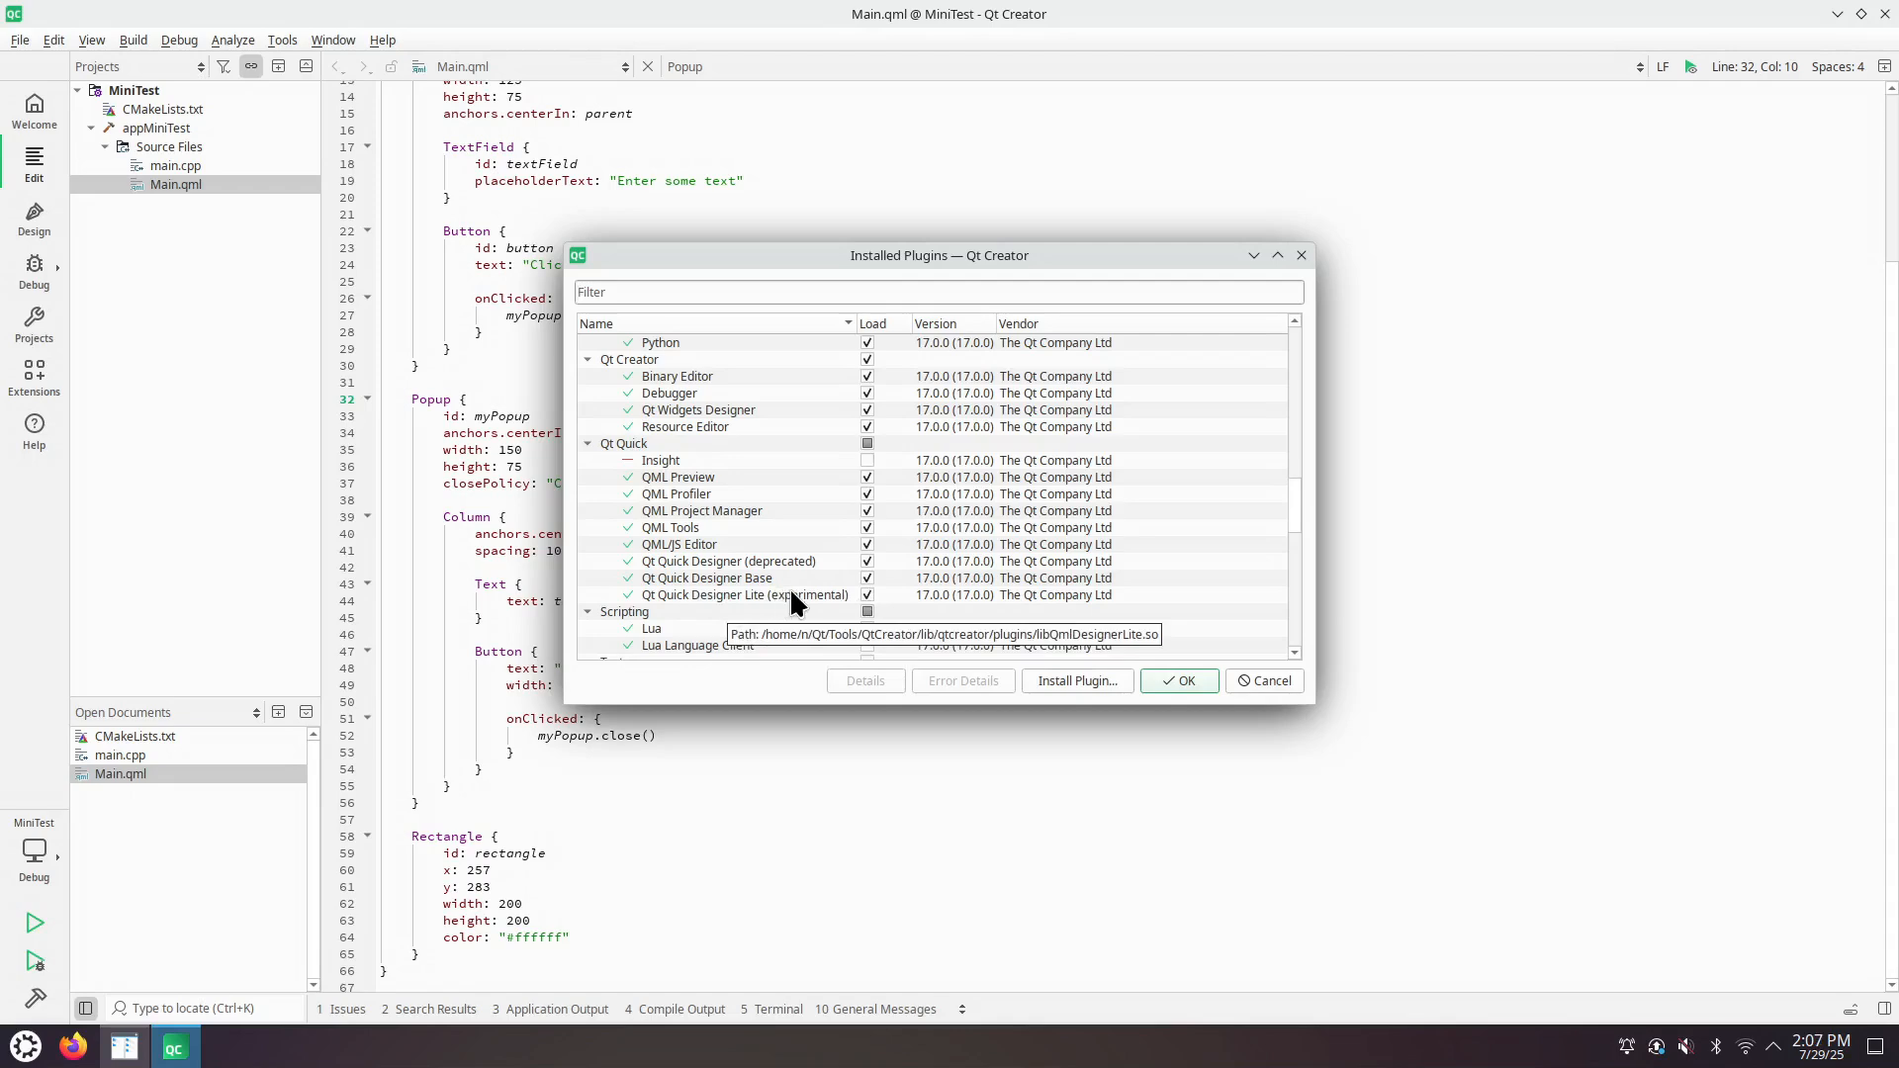
pyautogui.click(867, 598)
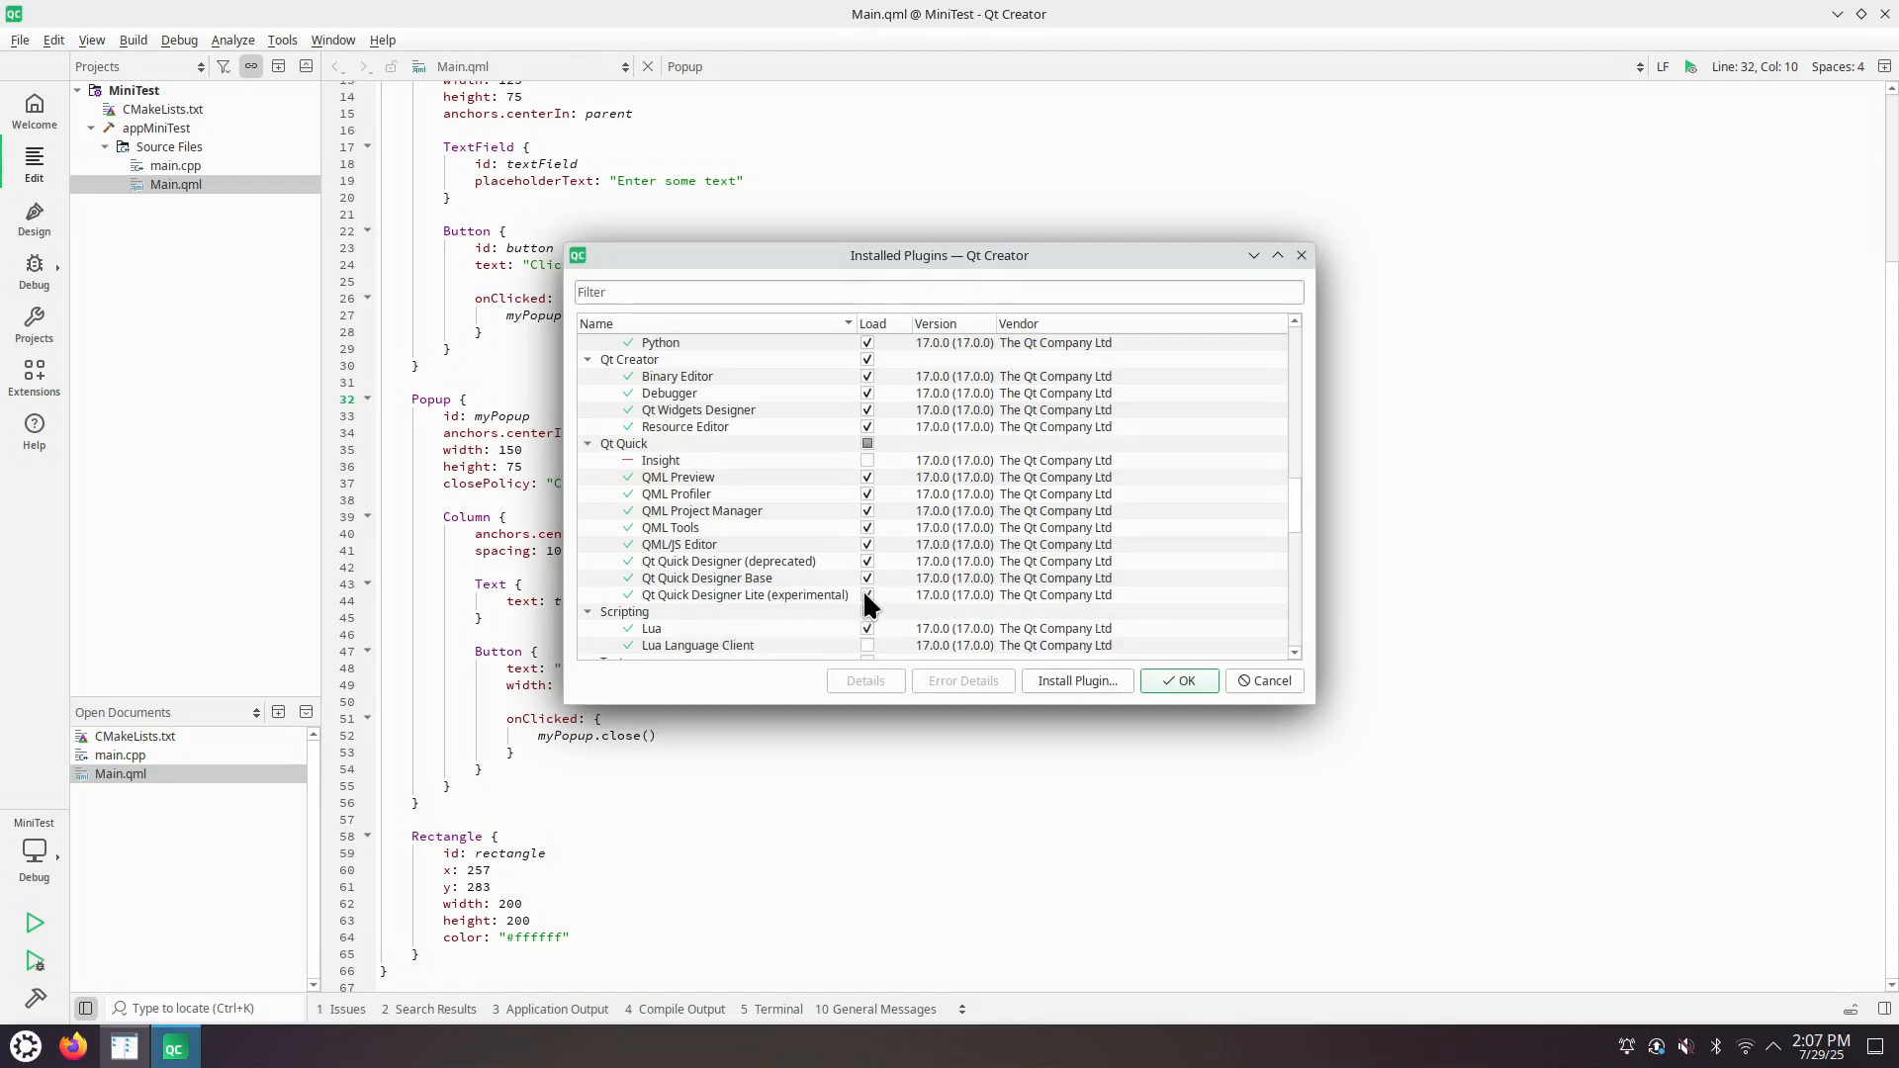
pyautogui.click(866, 578)
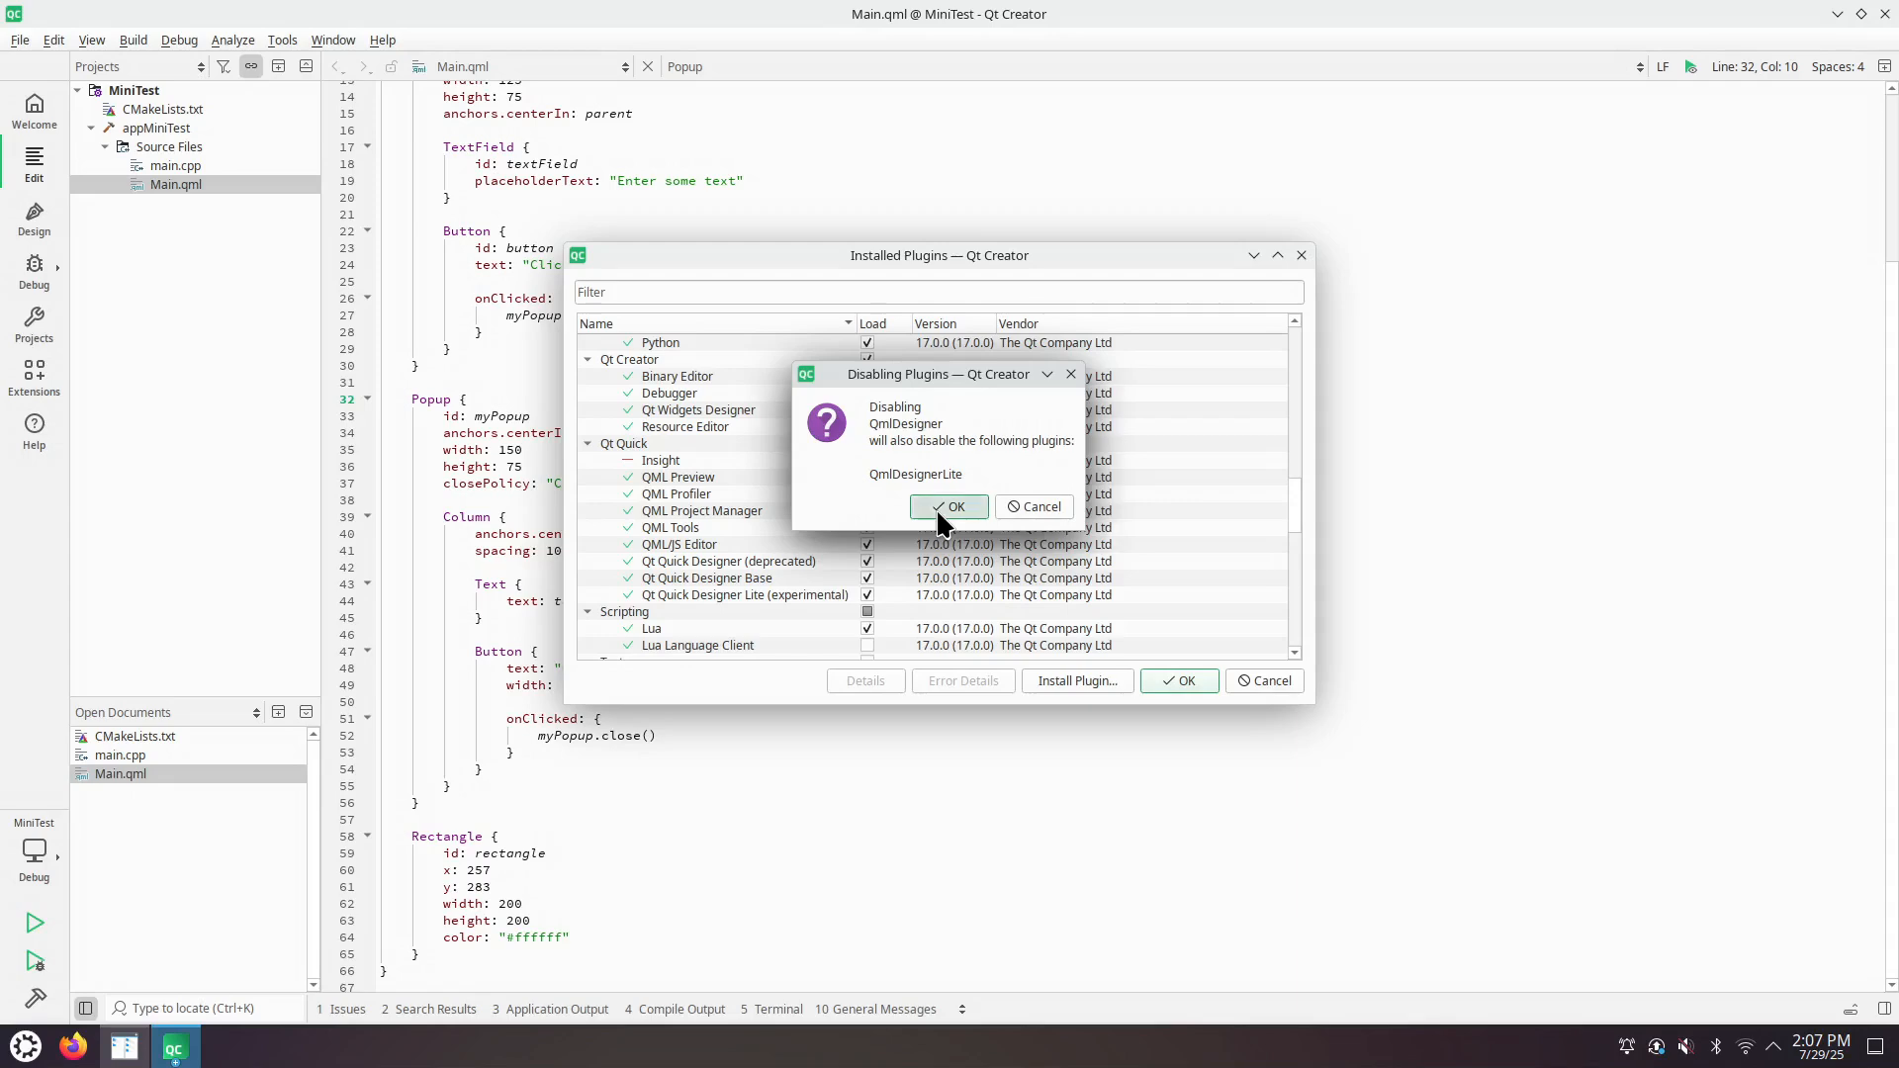
pyautogui.click(947, 508)
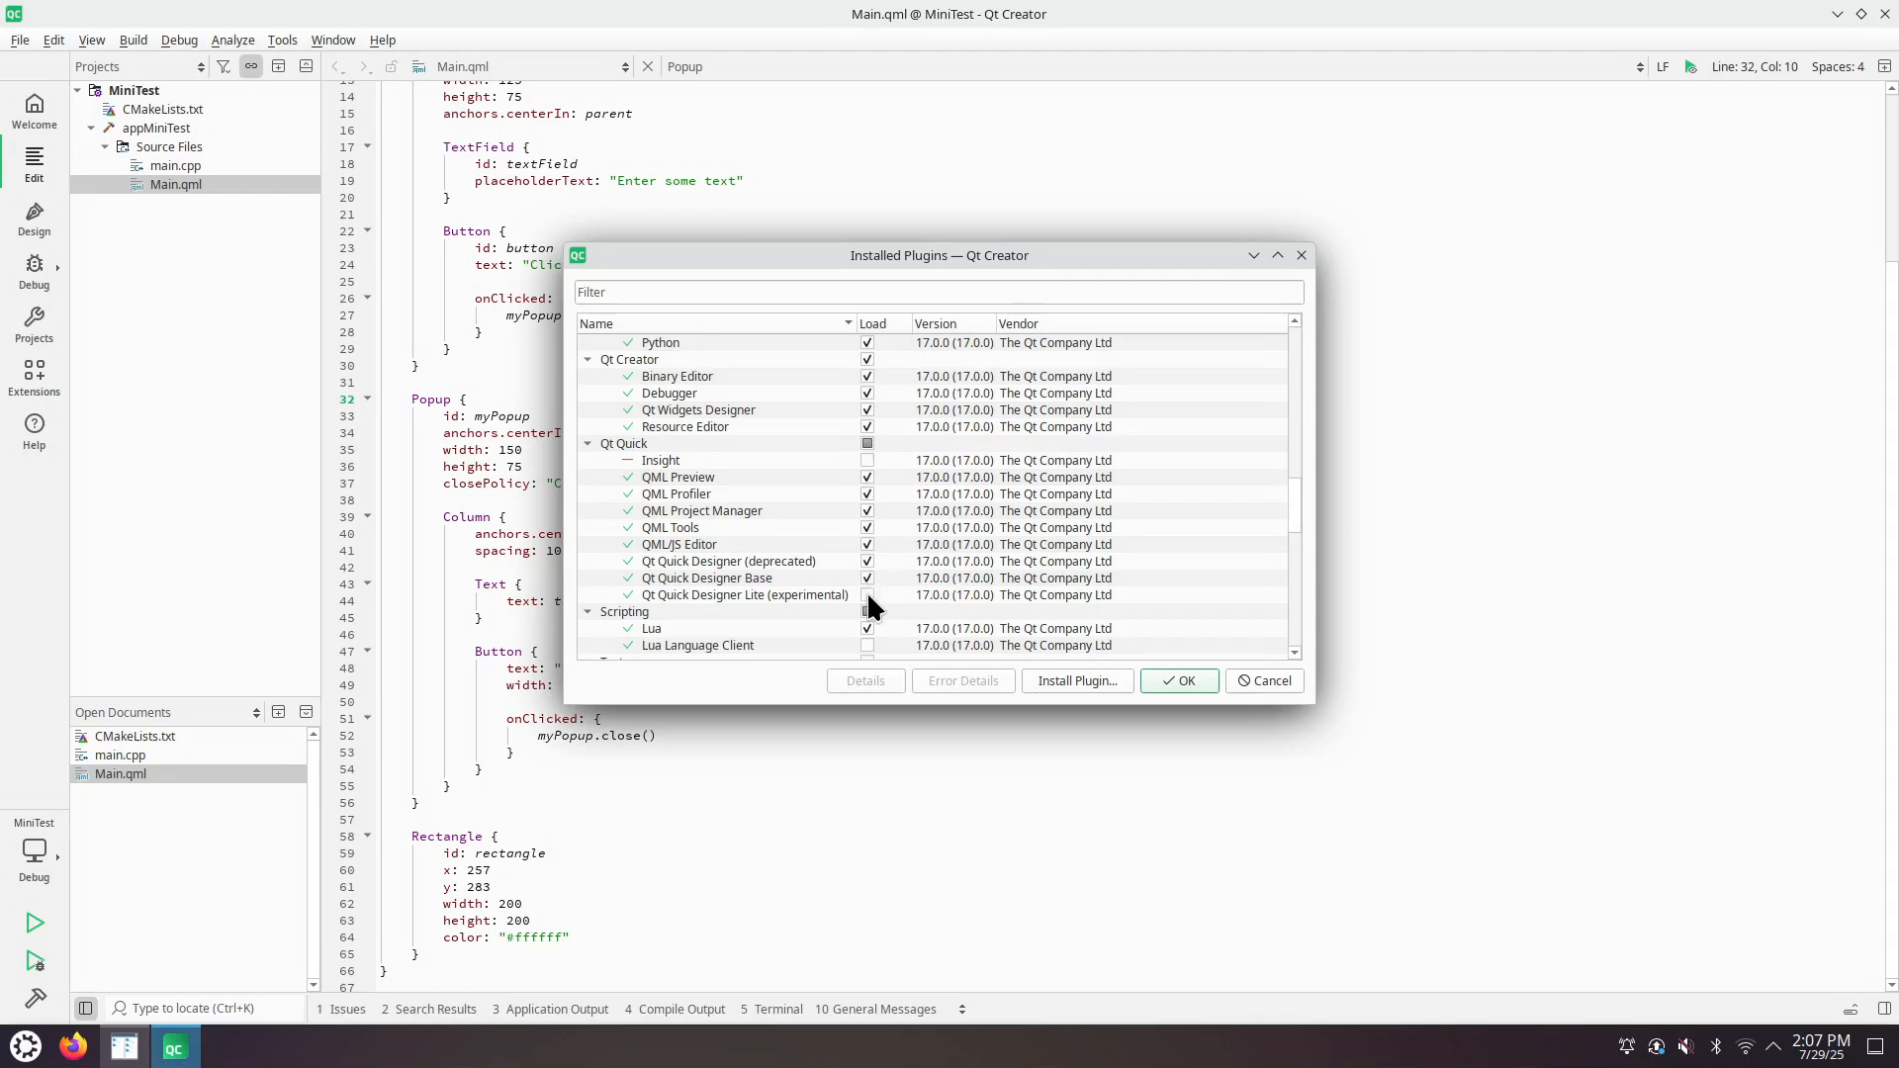
pyautogui.click(1174, 684)
# - Restart now, switch to Design mode, select the root window and widen the Properties panel
pyautogui.click(951, 487)
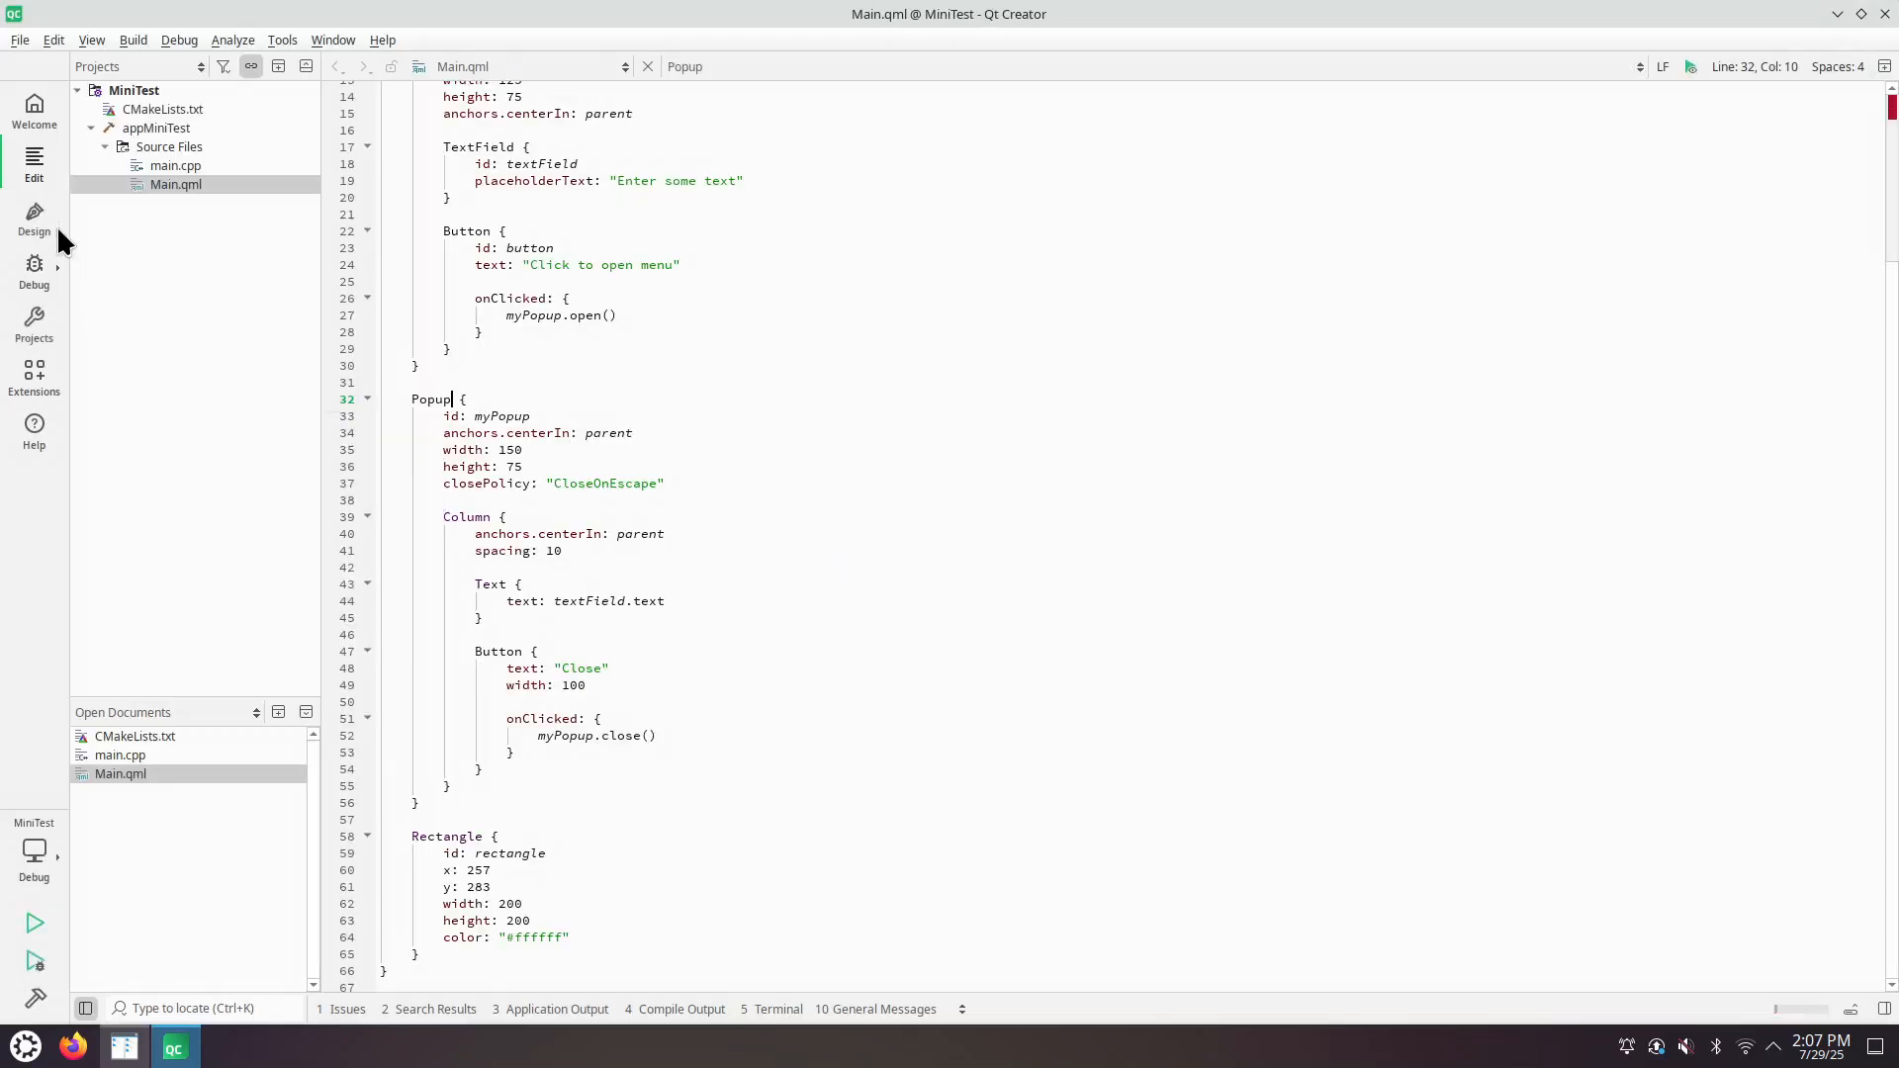
pyautogui.click(38, 222)
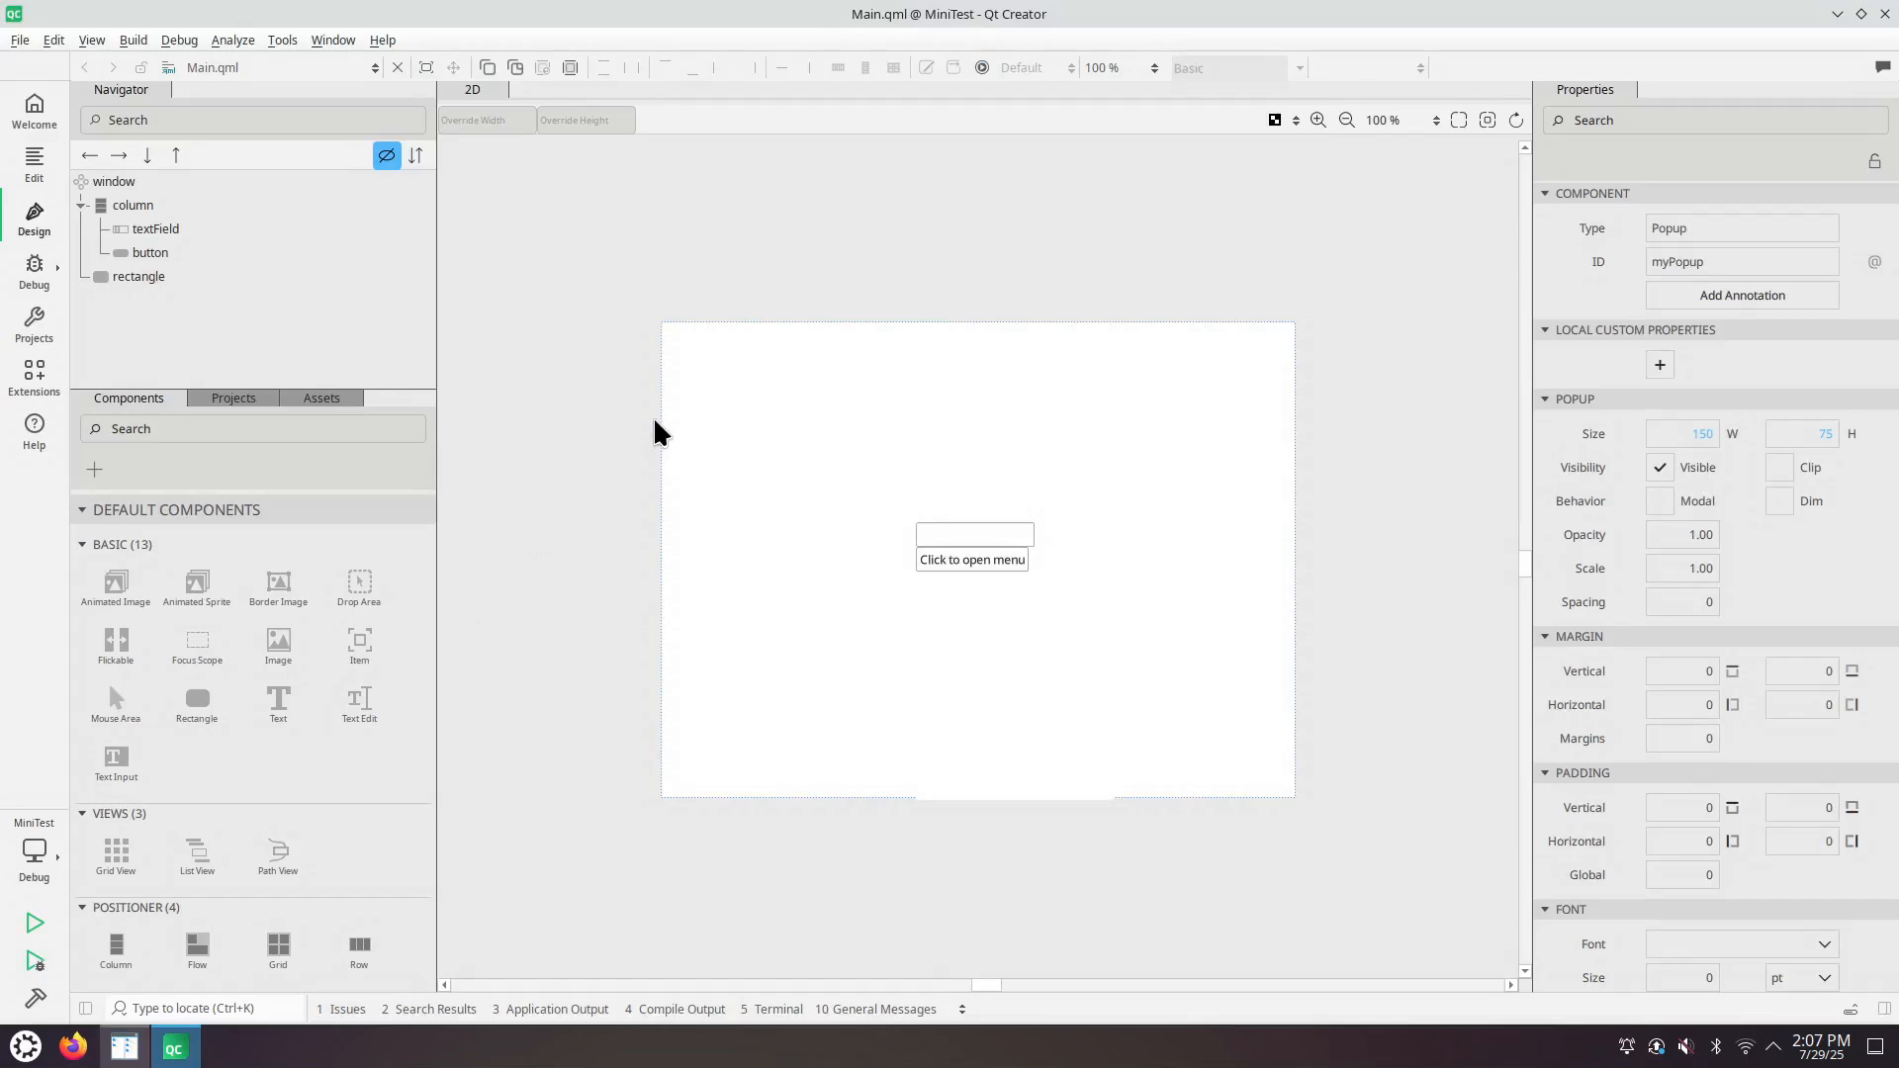
pyautogui.click(1002, 450)
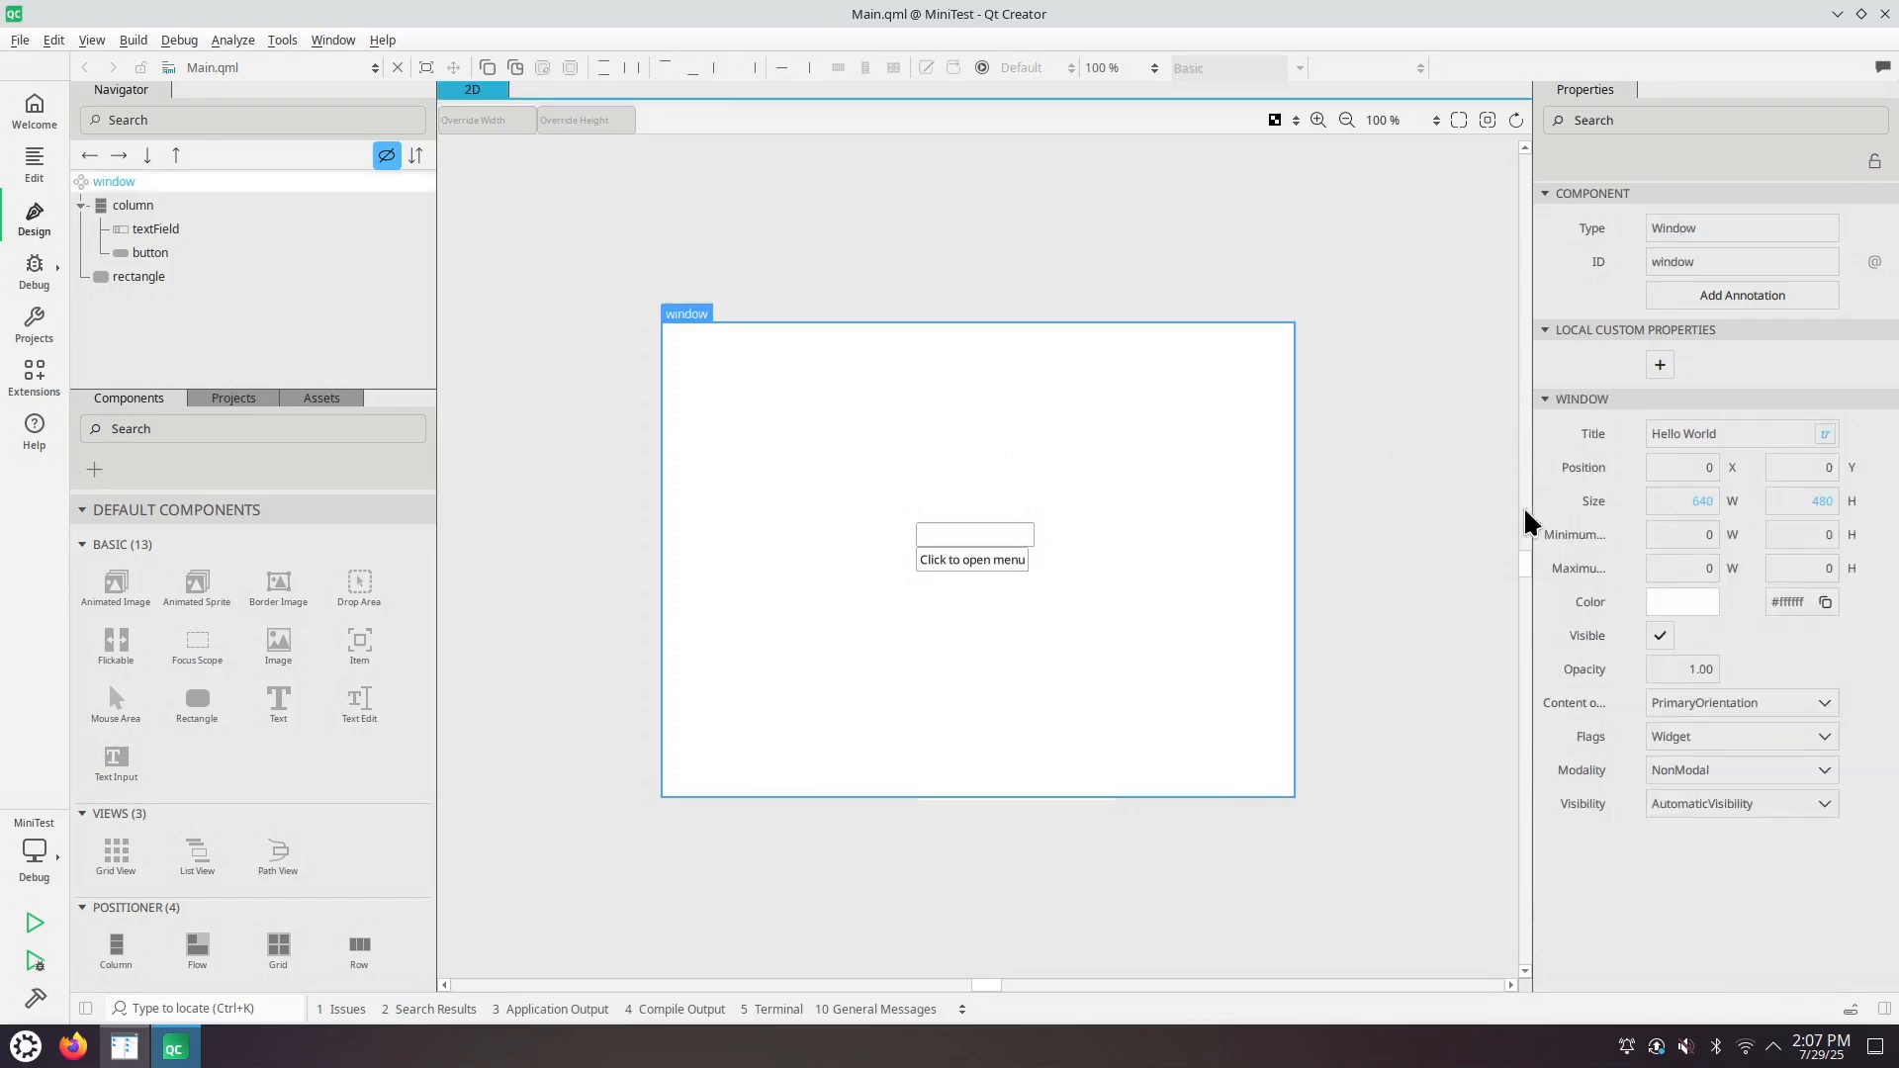
pyautogui.moveTo(1529, 519)
pyautogui.mouseDown()
pyautogui.moveTo(1479, 500)
pyautogui.moveTo(1341, 503)
pyautogui.mouseUp()
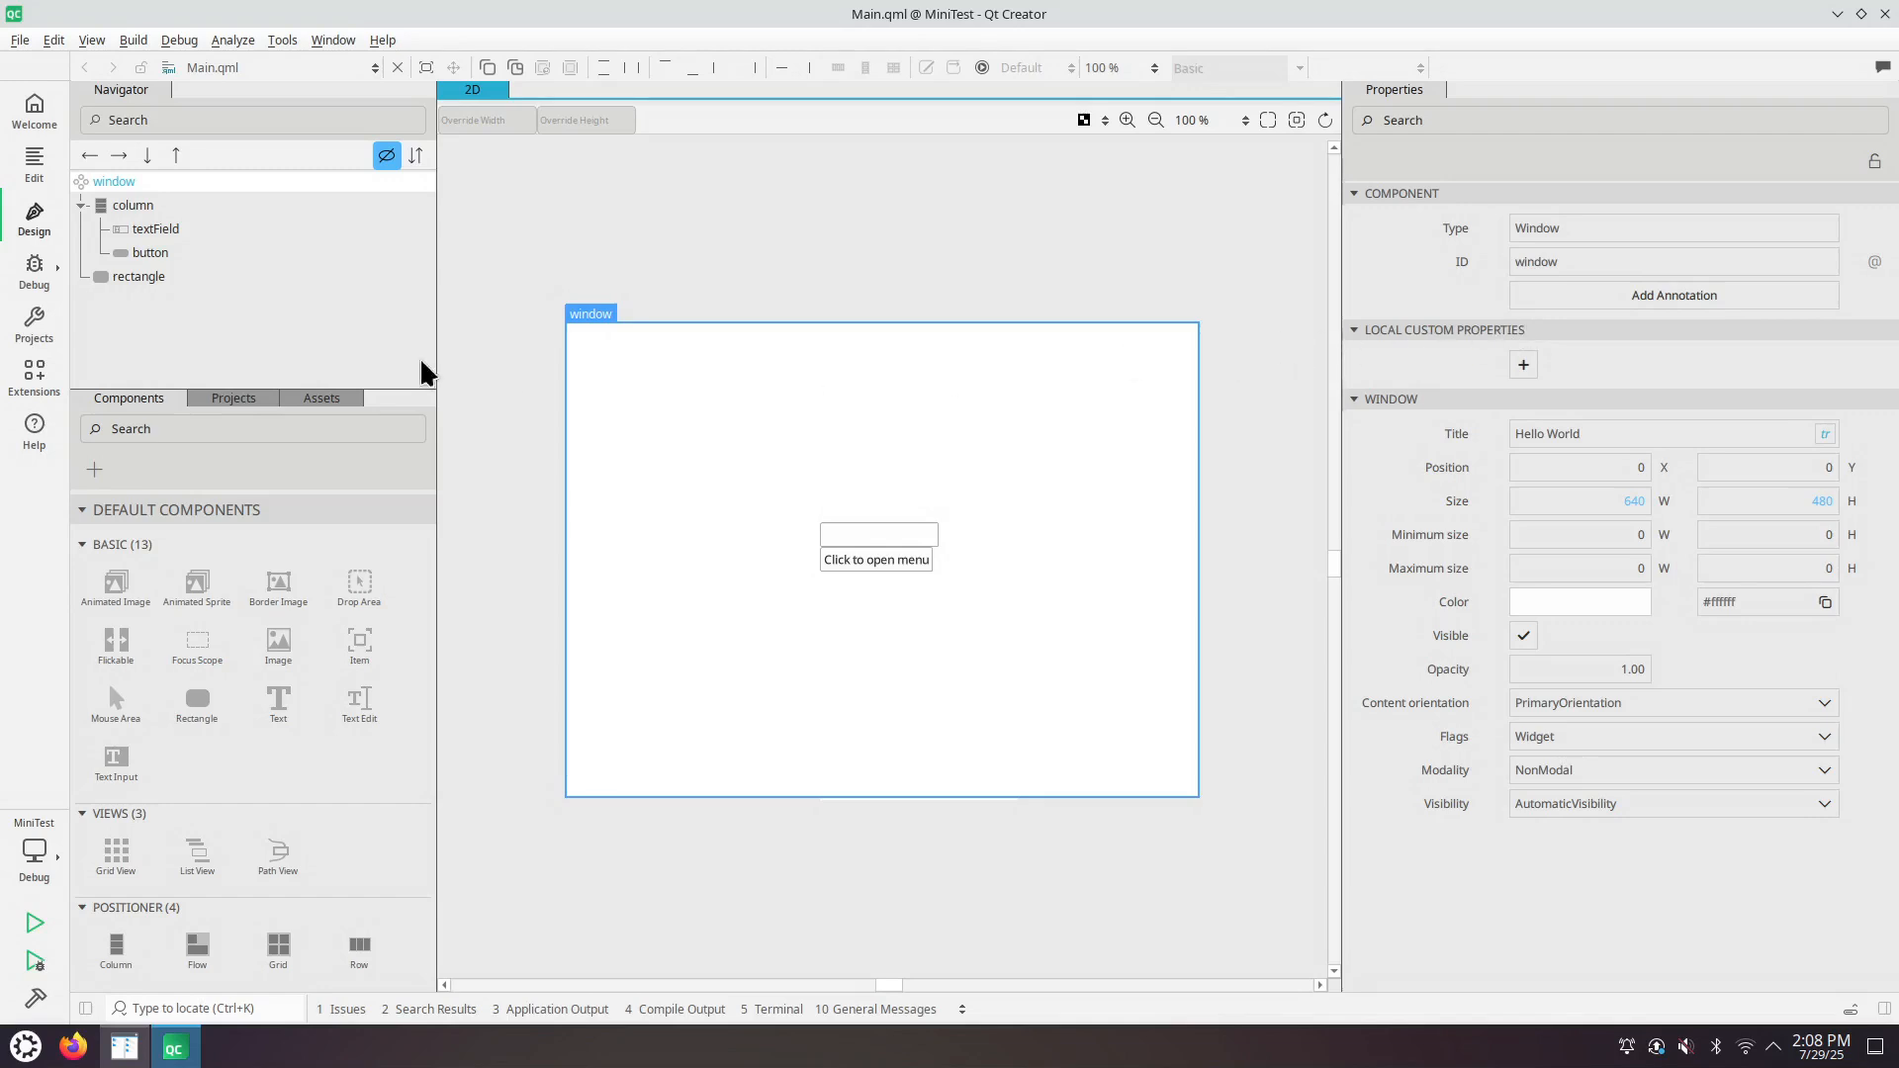
# - Show the Assets folders, then switch the library panel to the project file tree
pyautogui.click(307, 399)
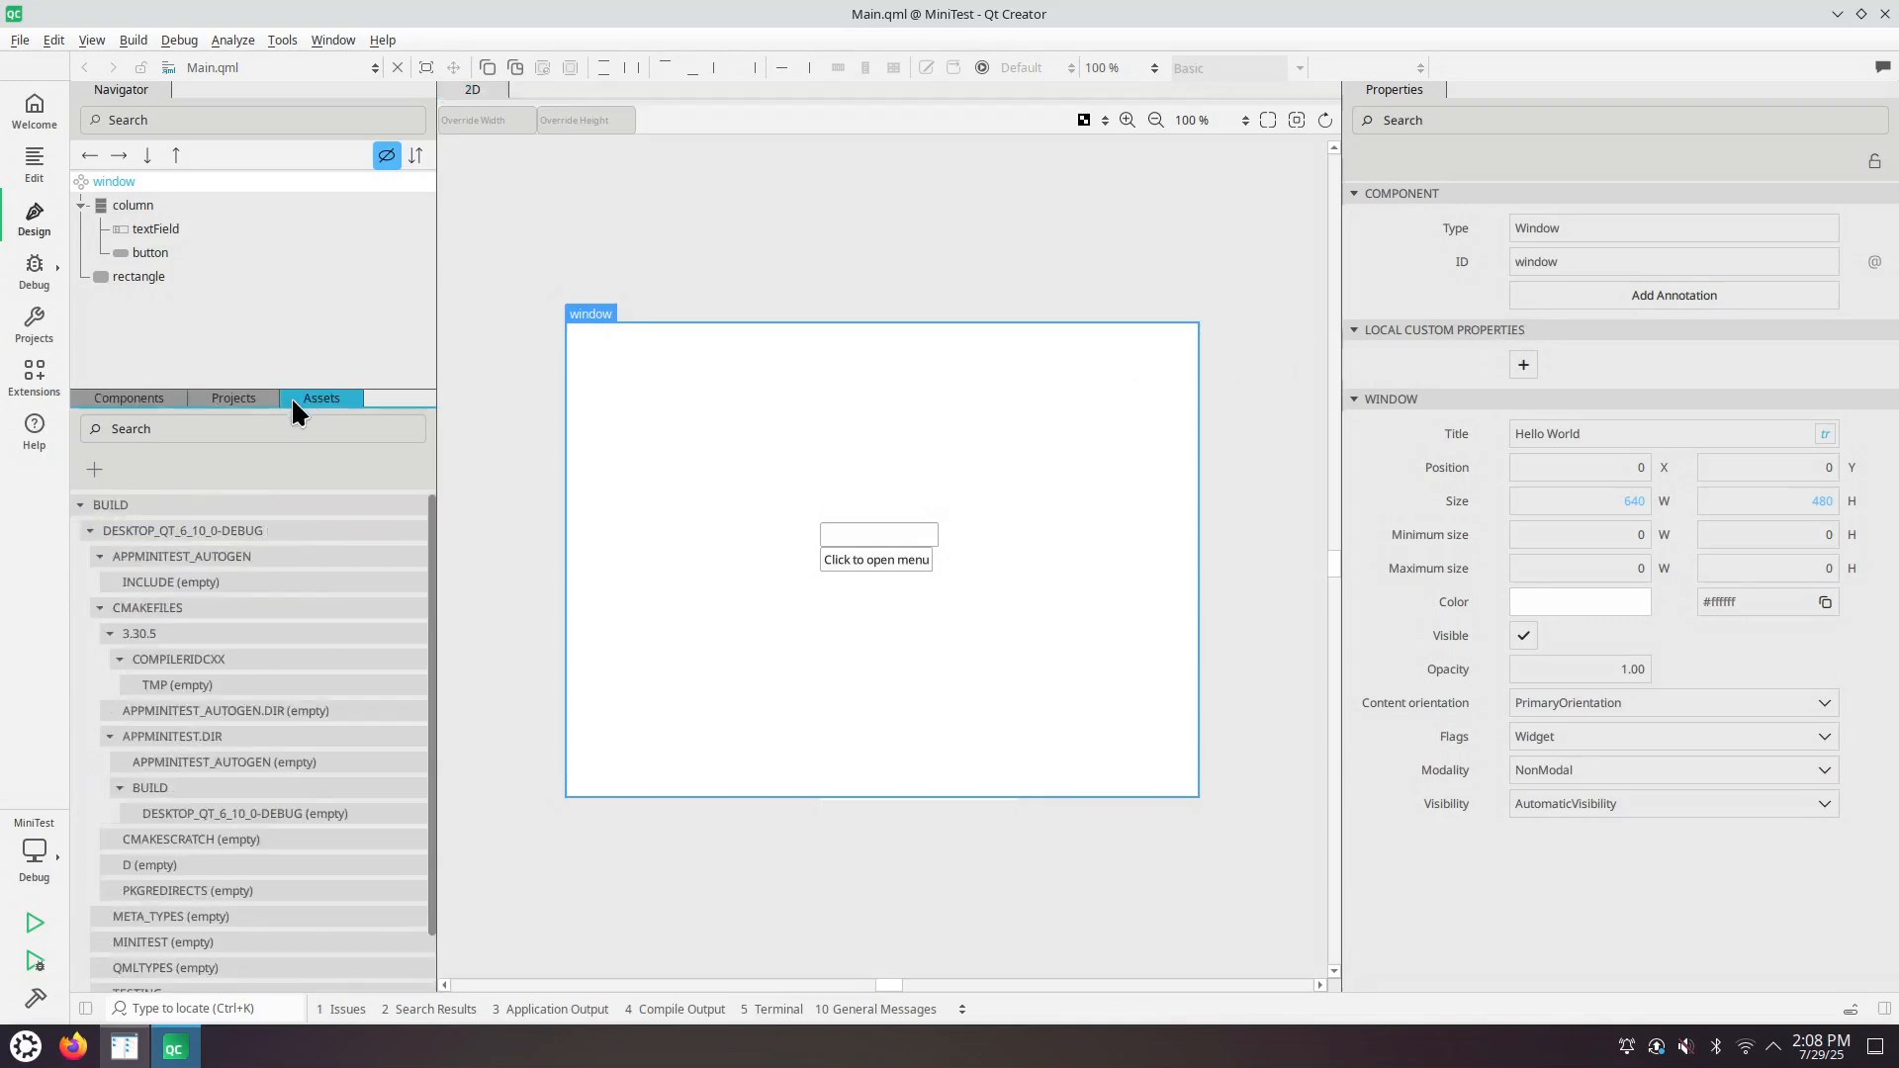
pyautogui.click(216, 398)
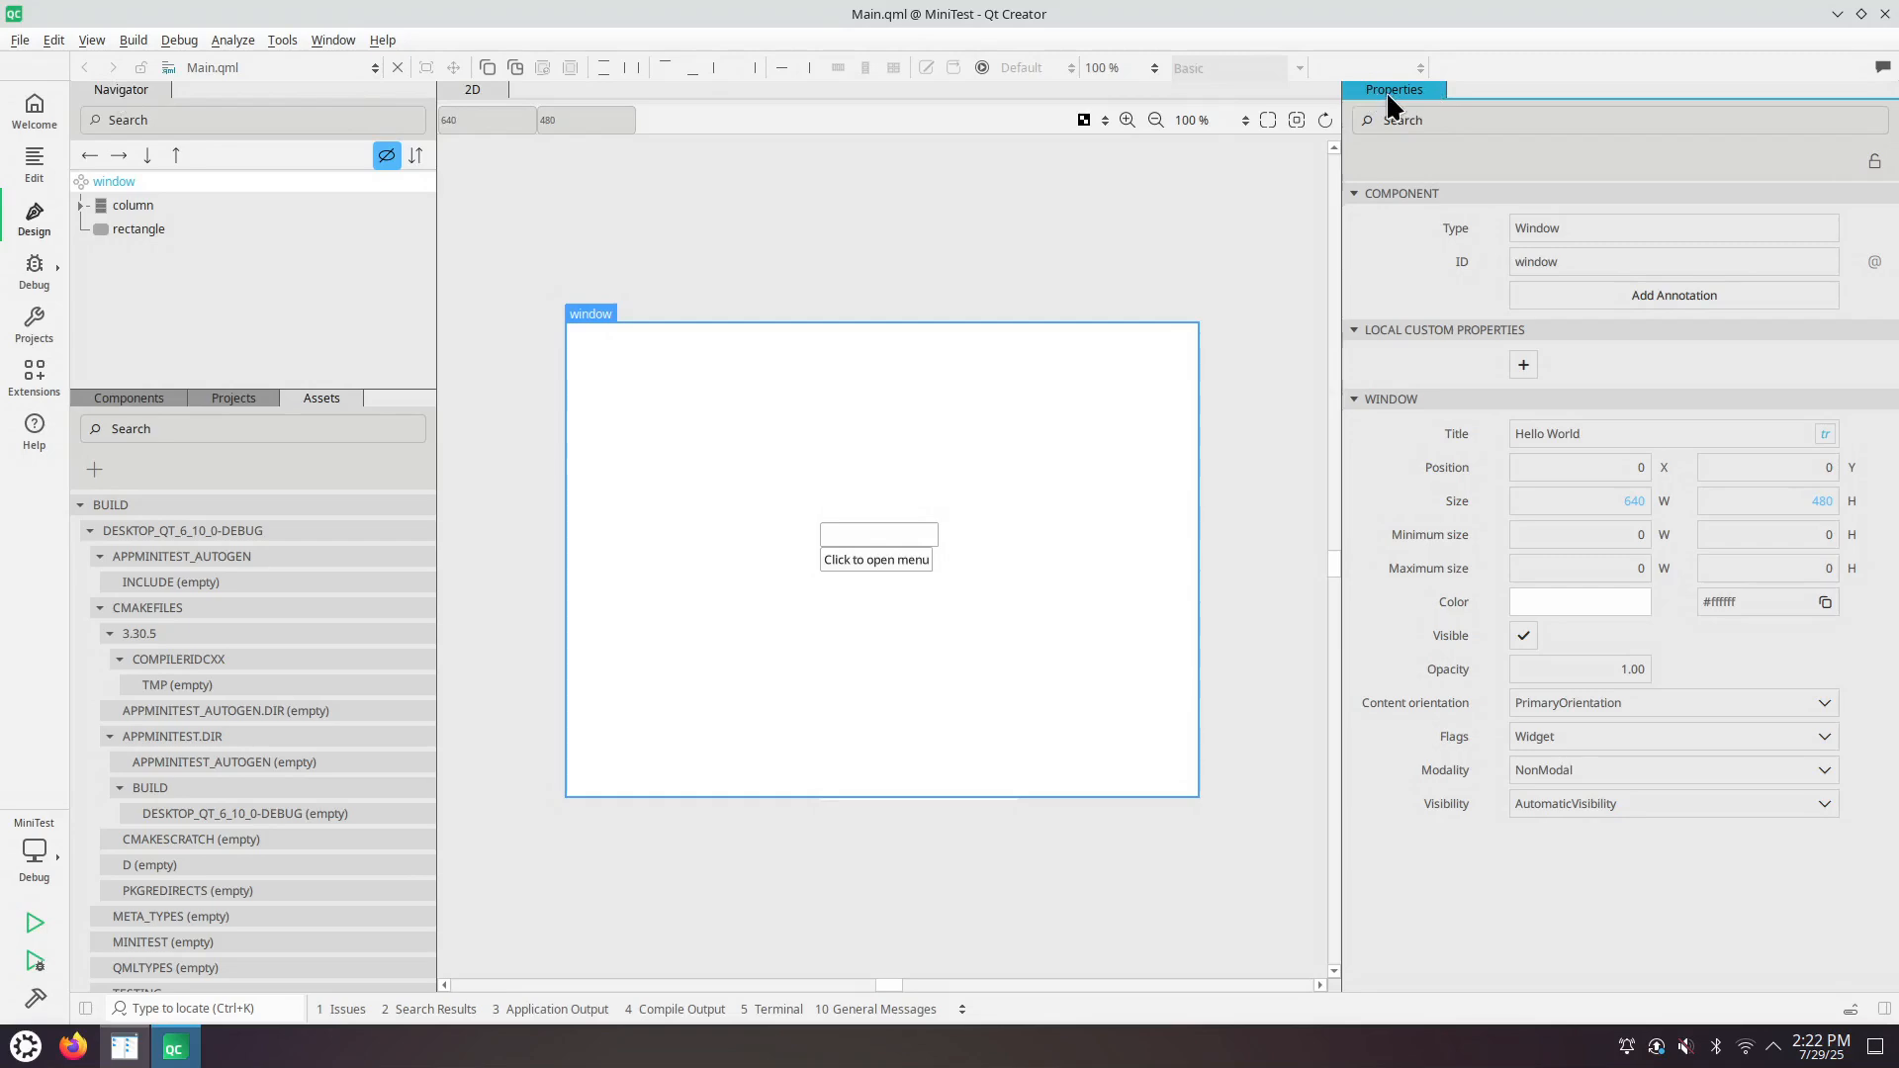
# - In About Plugins, uncheck Qt Quick Designer Lite under Qt Quick, confirm and restart the IDE
pyautogui.click(387, 37)
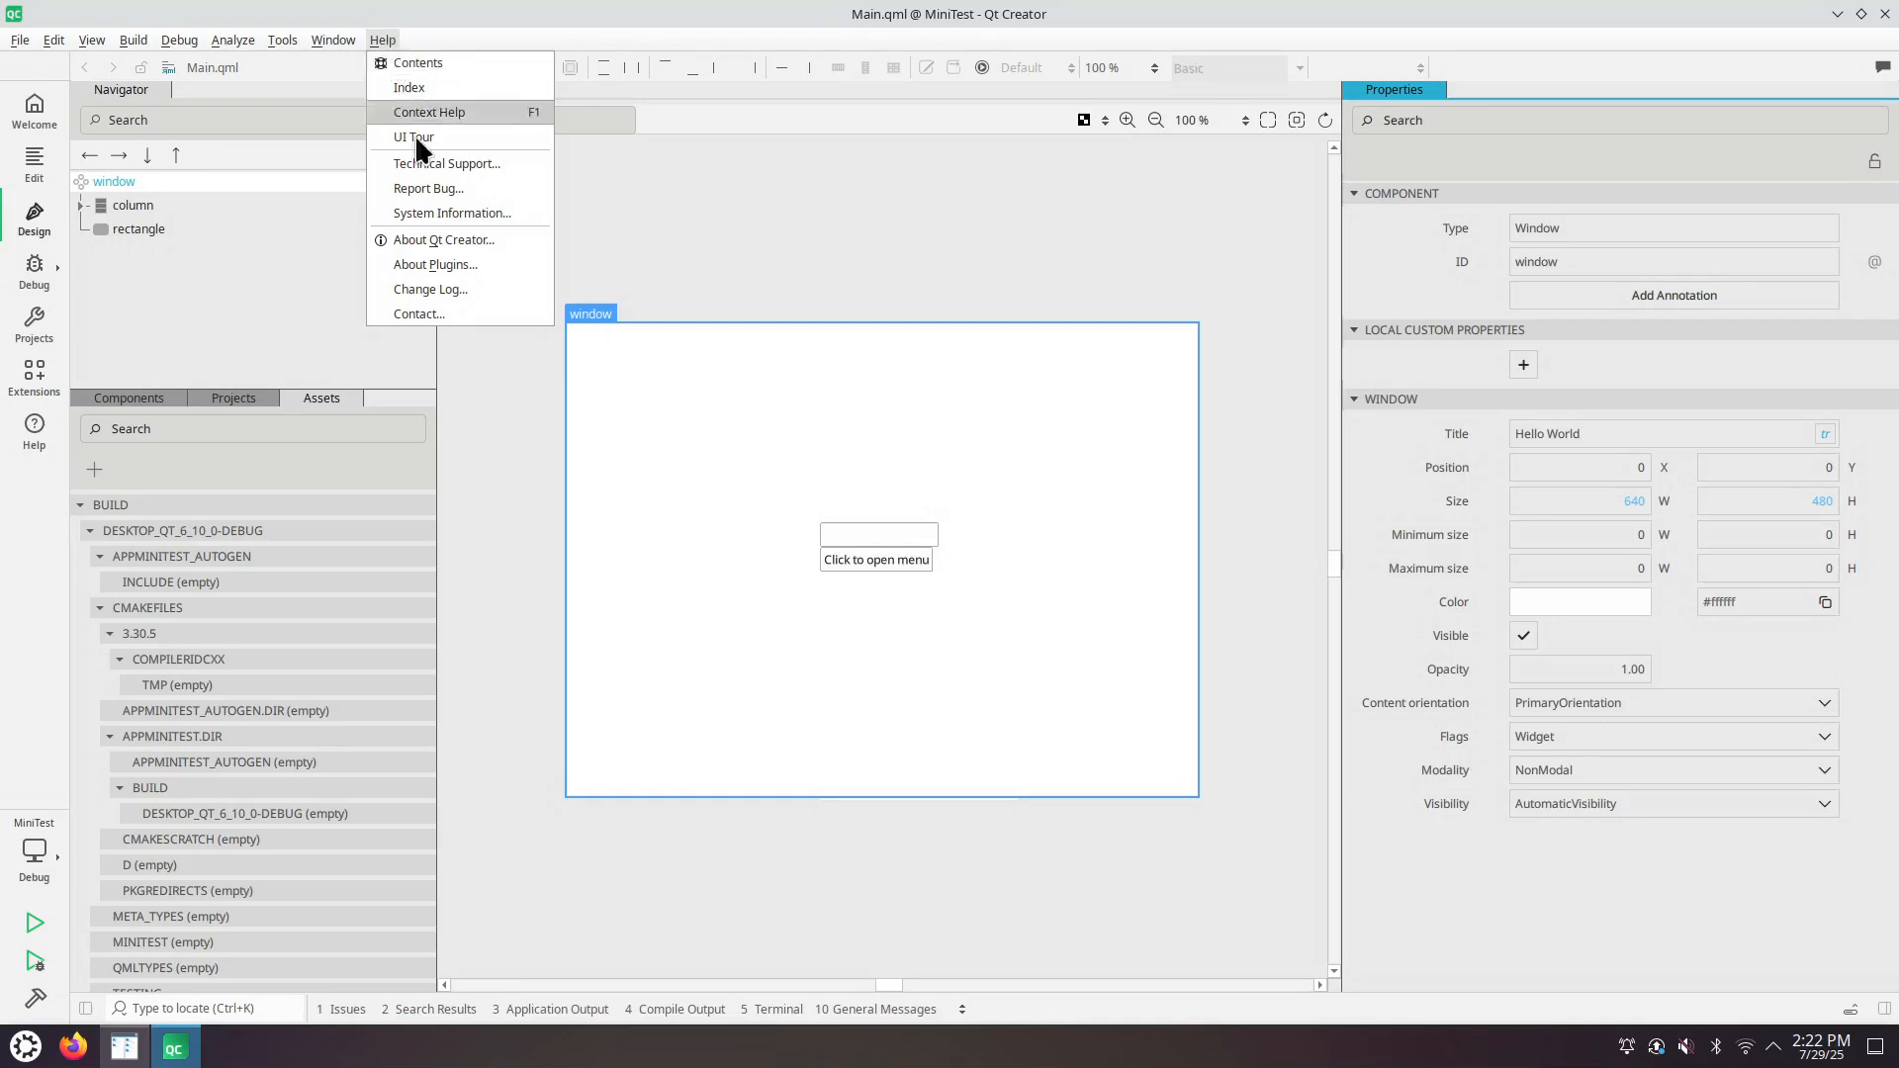
pyautogui.click(461, 265)
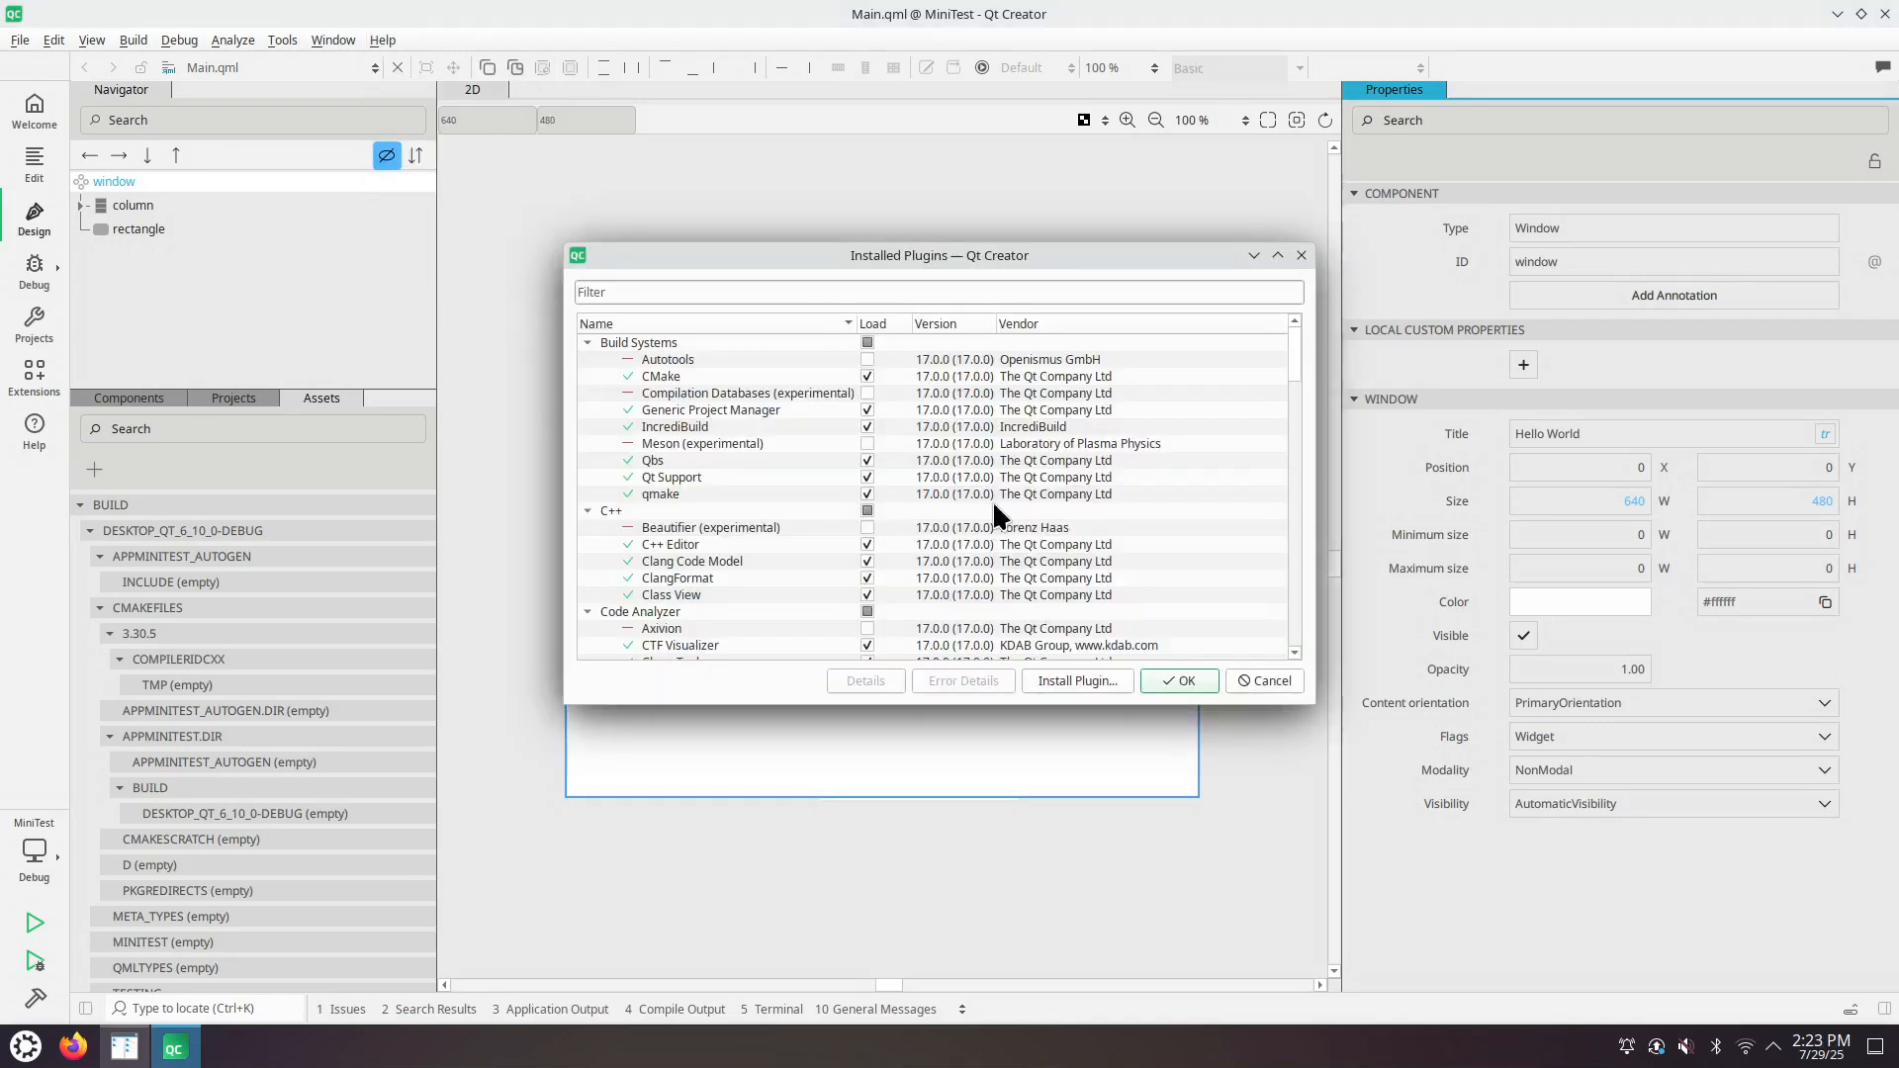
pyautogui.scroll(-5, 993, 497)
pyautogui.scroll(-3, 993, 509)
pyautogui.scroll(-2, 992, 508)
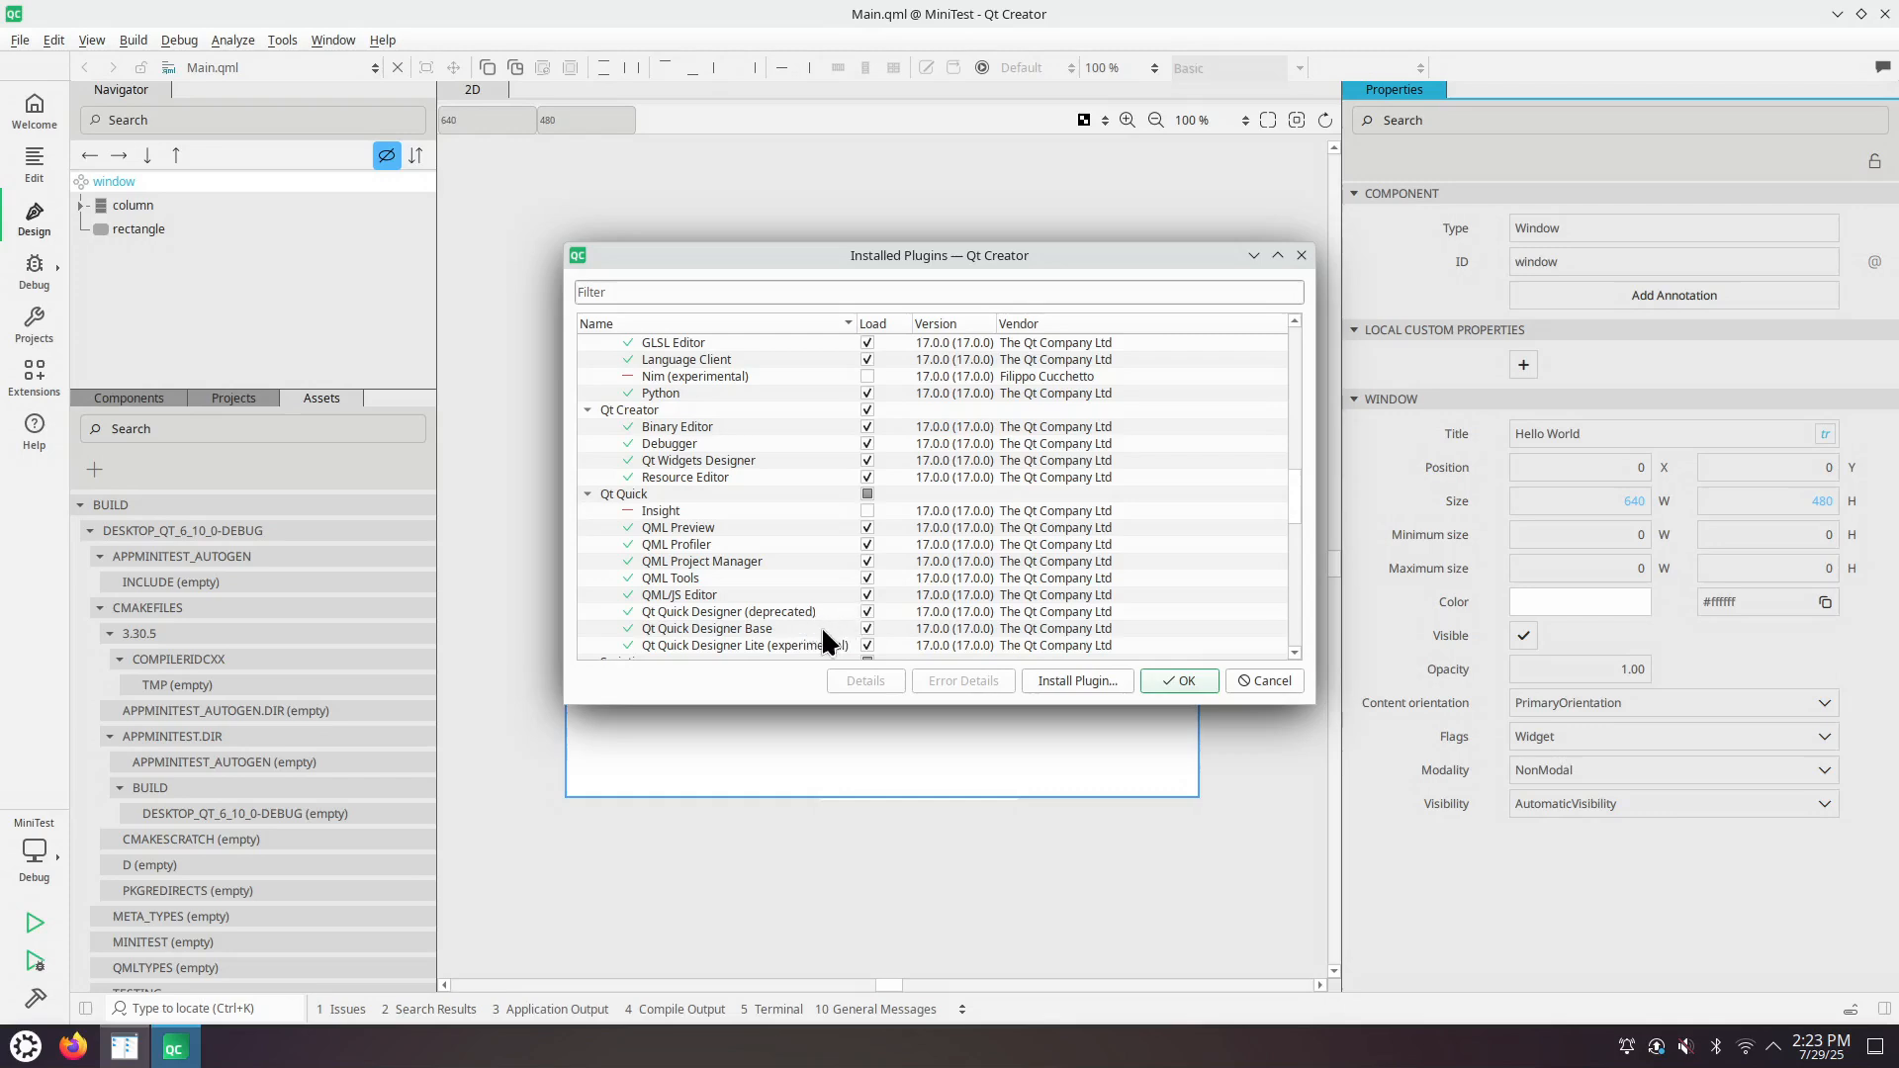
pyautogui.click(756, 609)
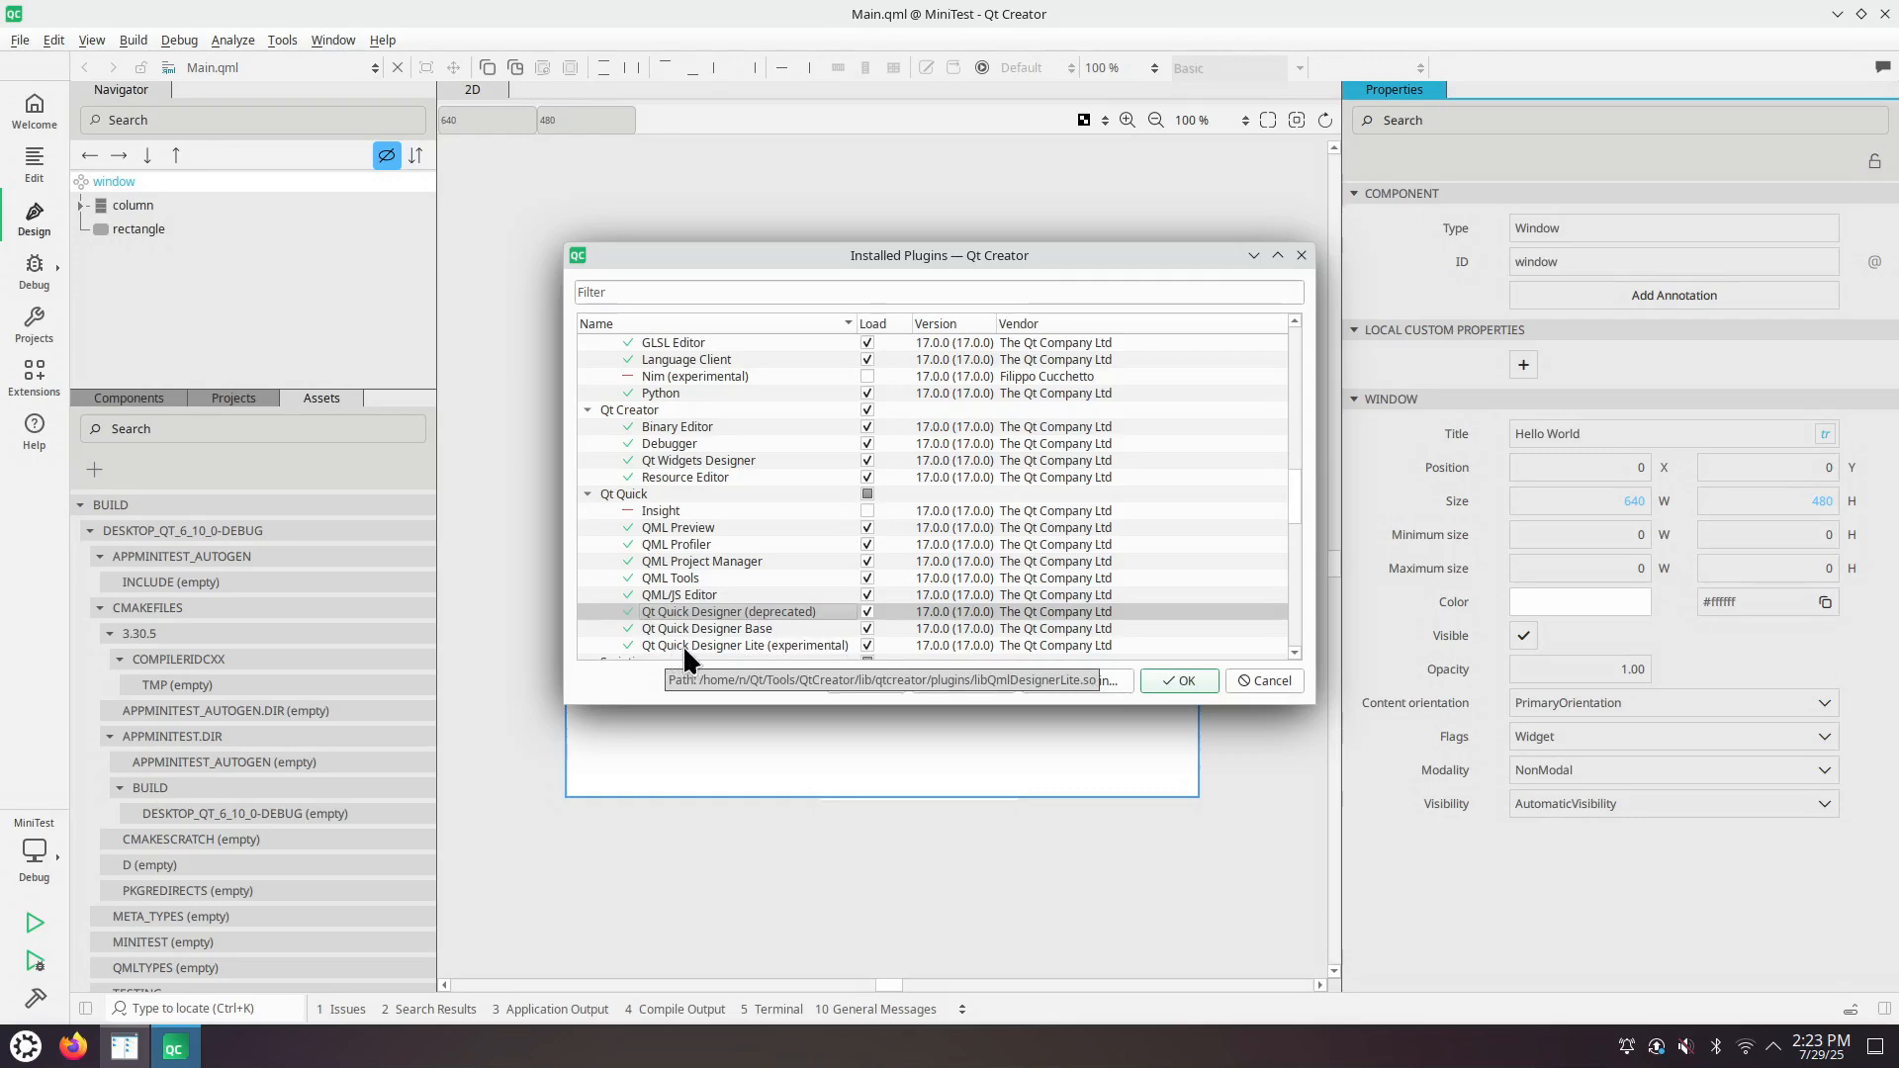
pyautogui.click(866, 646)
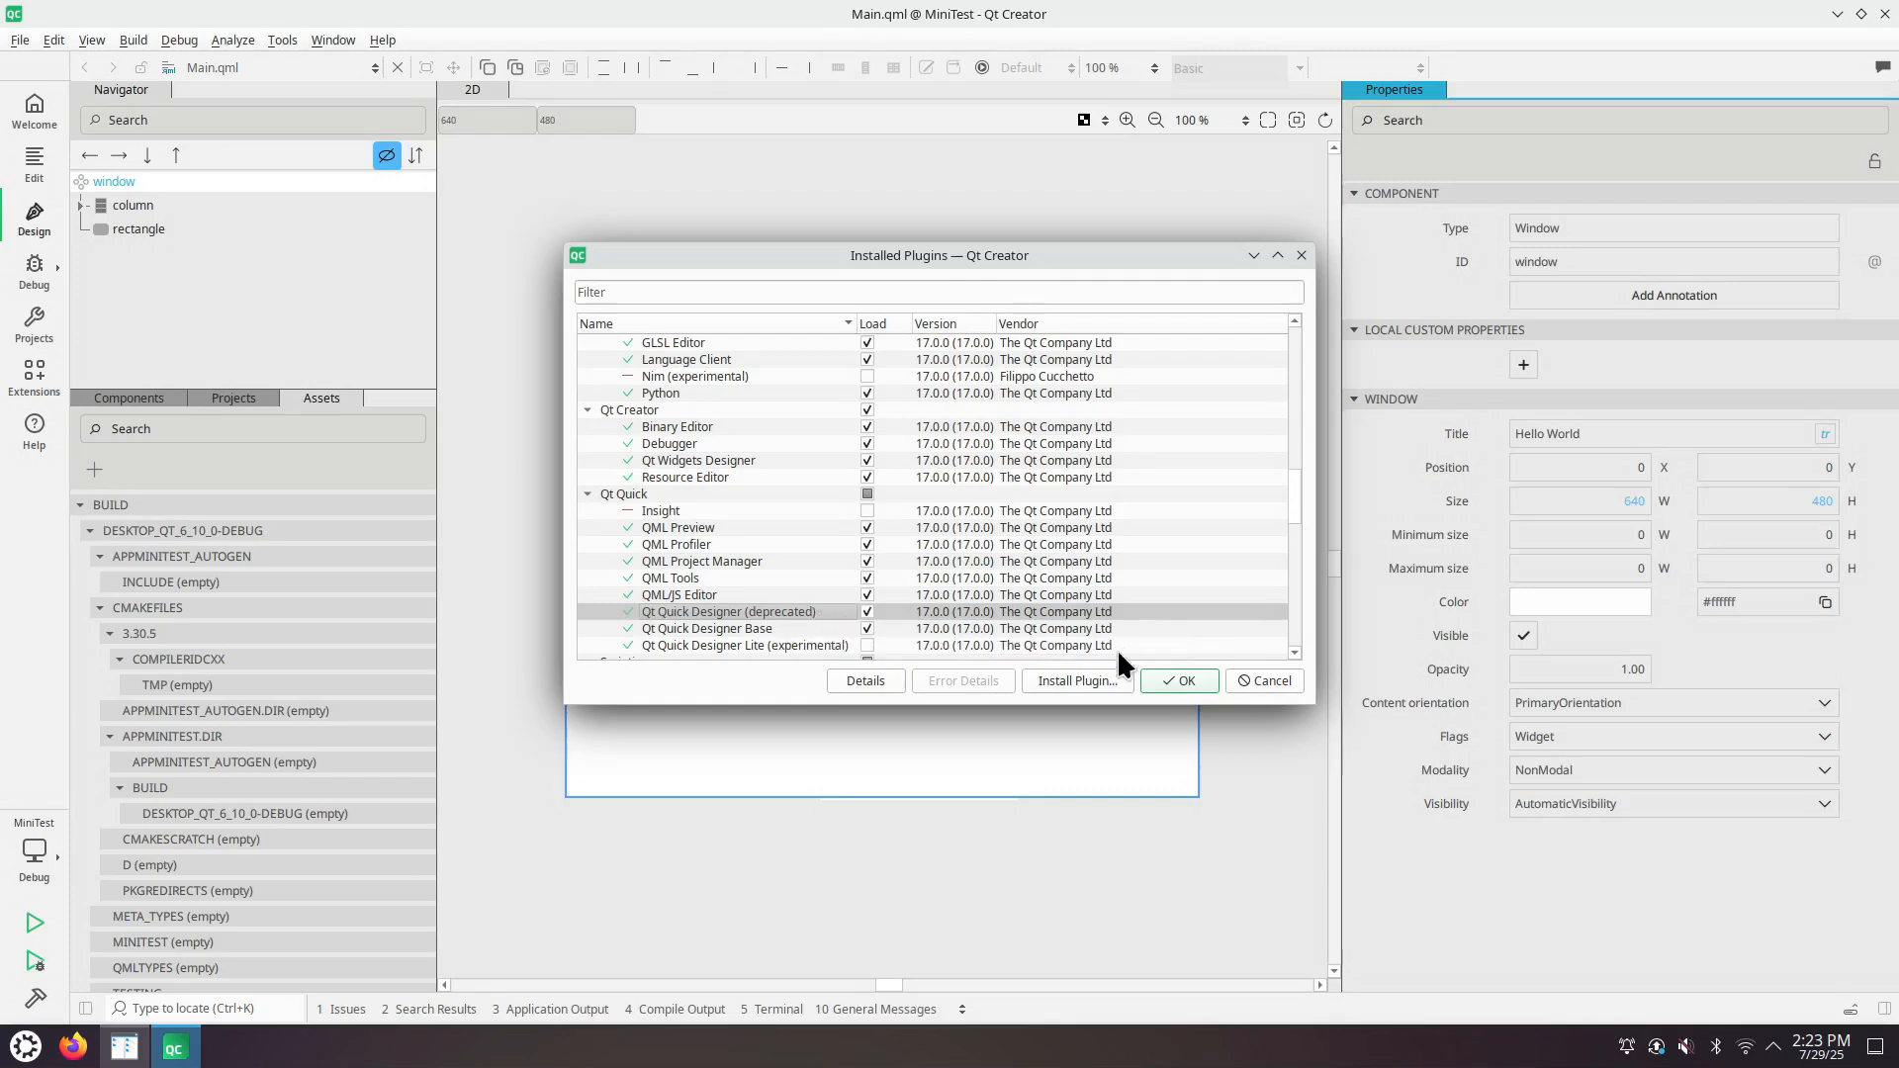
pyautogui.click(1177, 680)
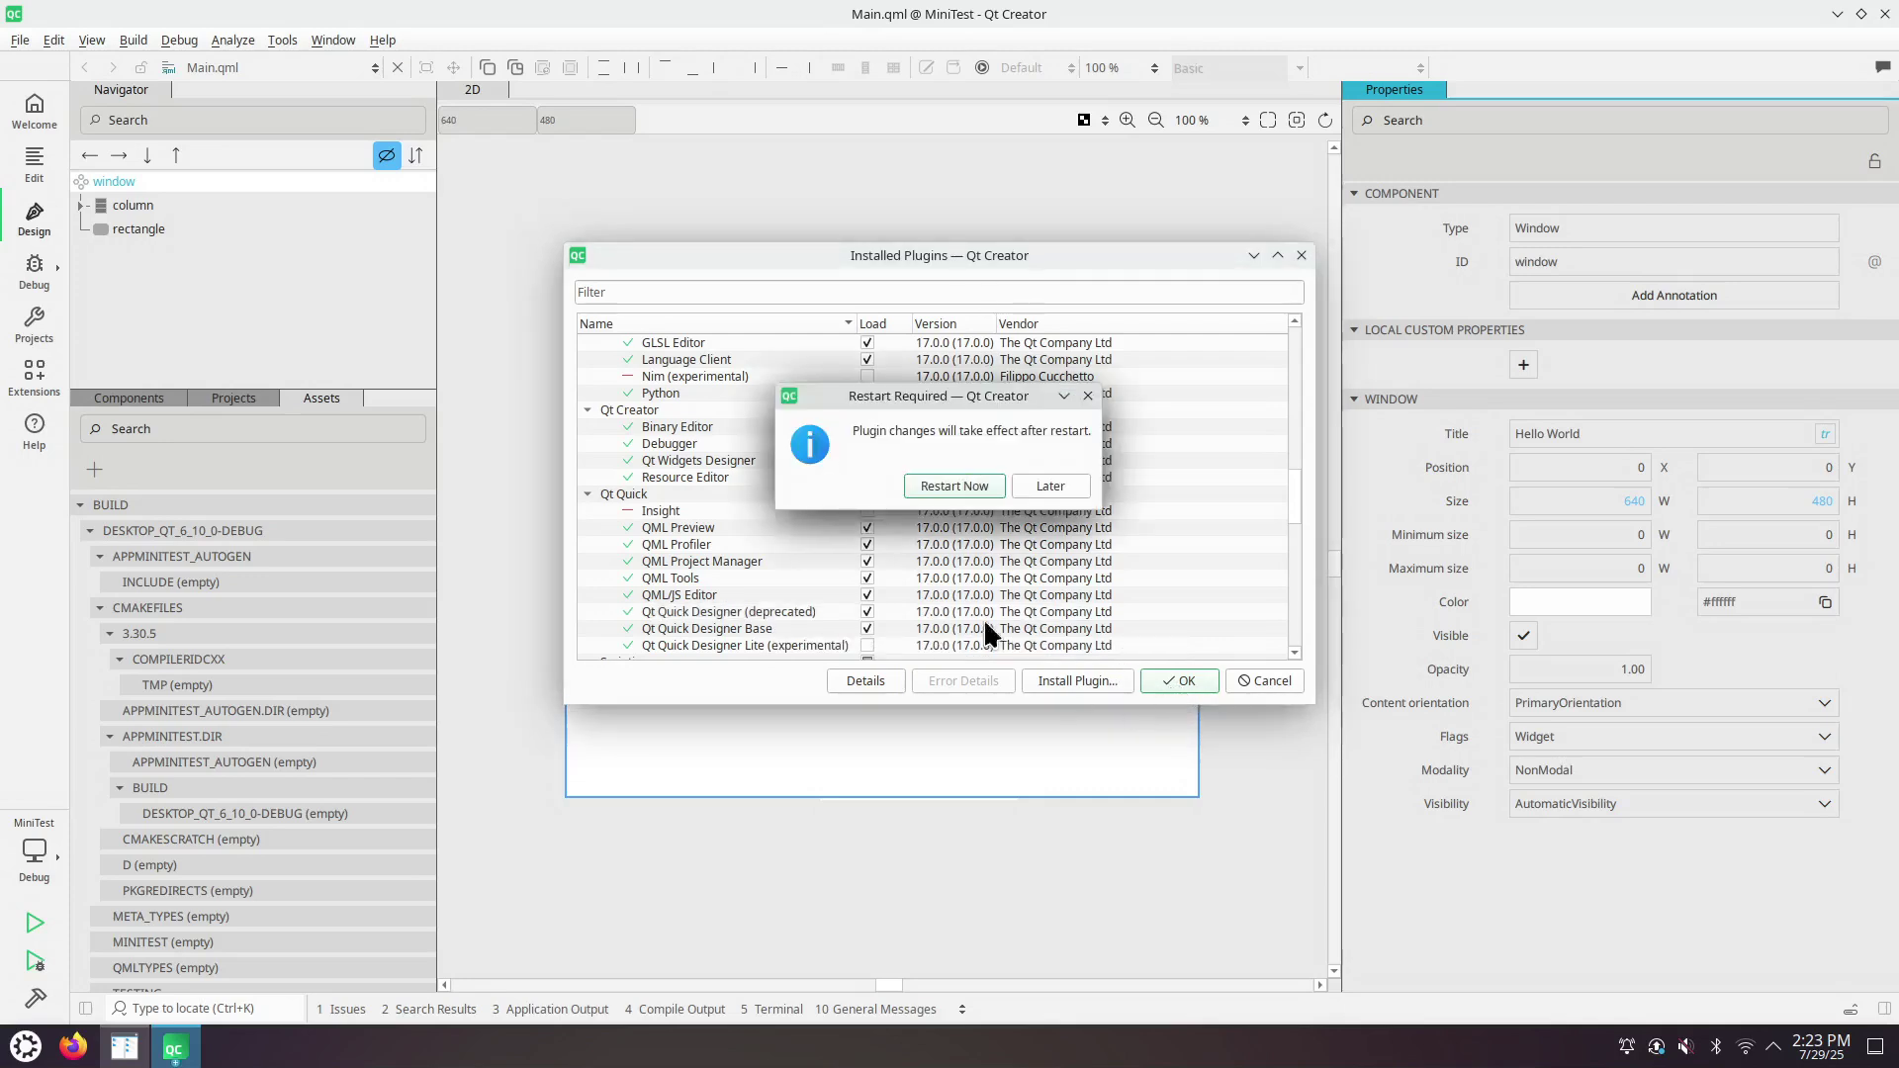
pyautogui.click(980, 492)
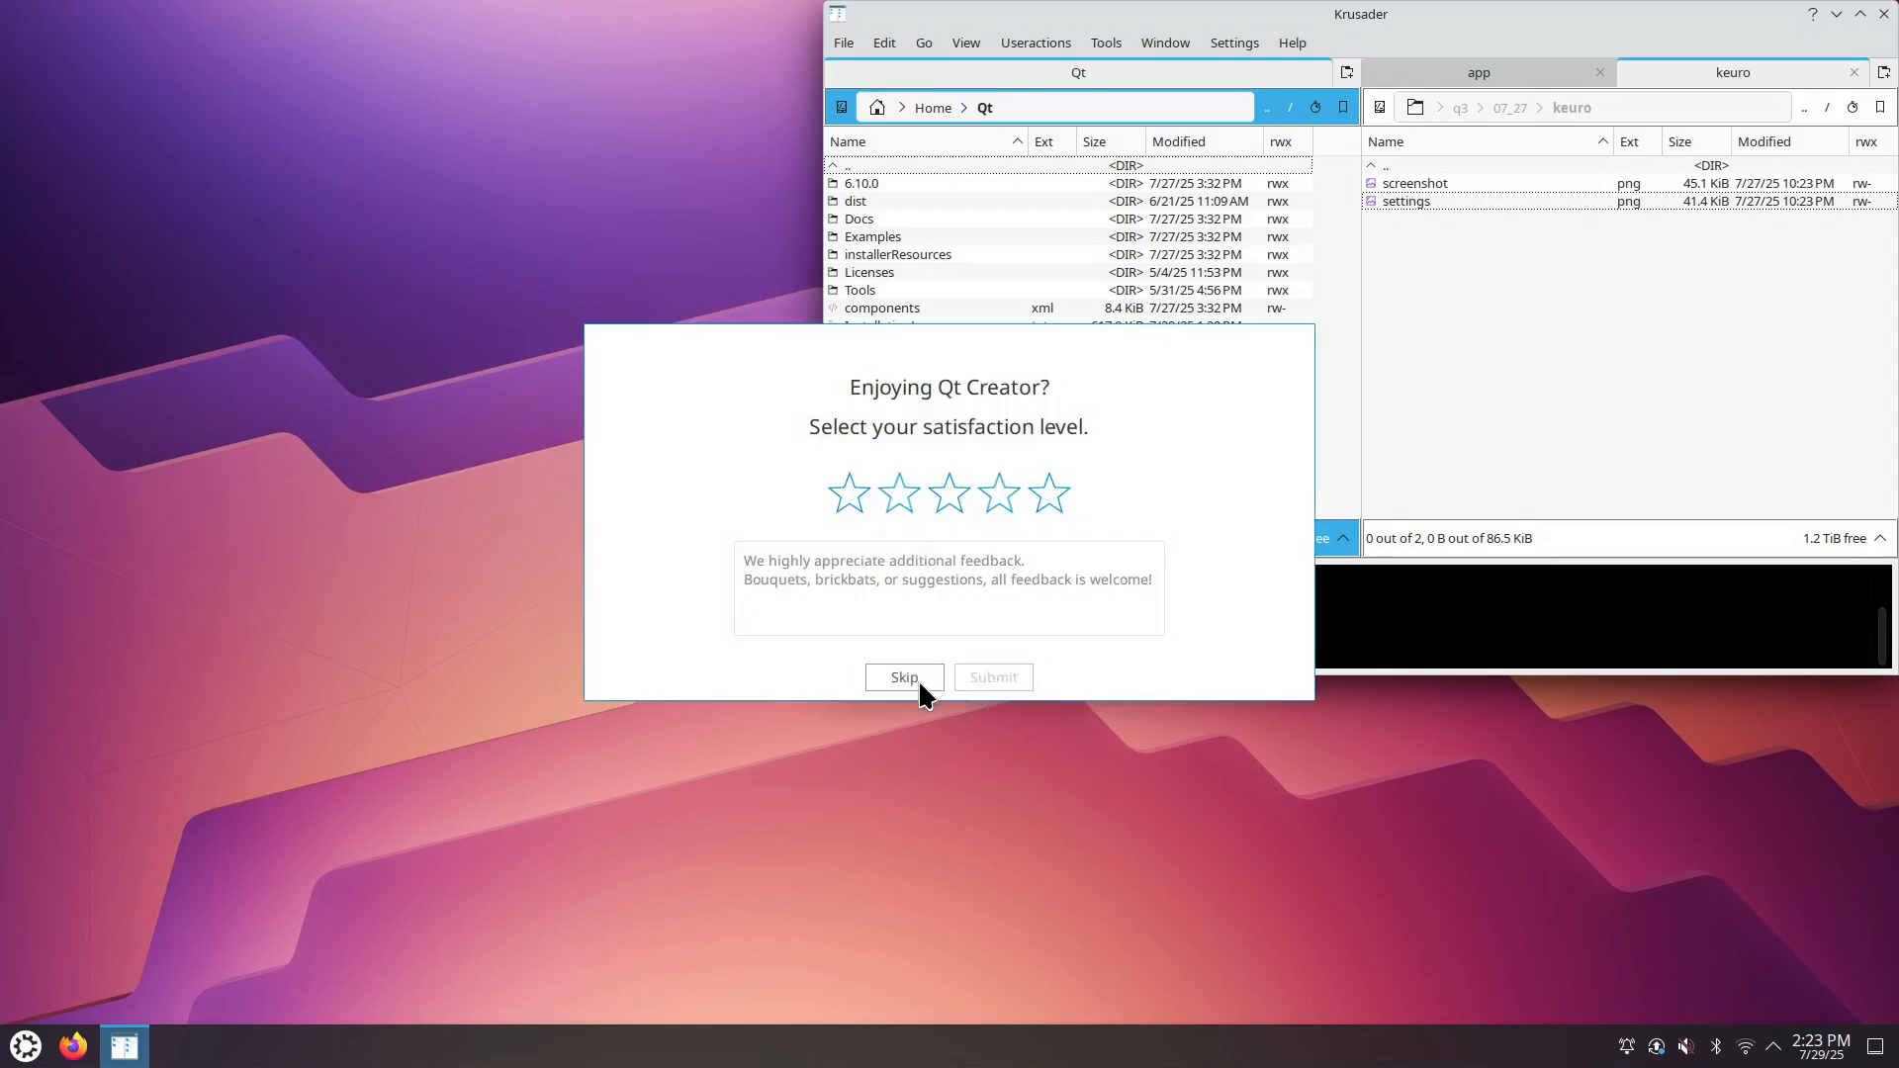
# - Skip the feedback survey and expand MiniTest > appMiniTest > Source Files
pyautogui.click(904, 677)
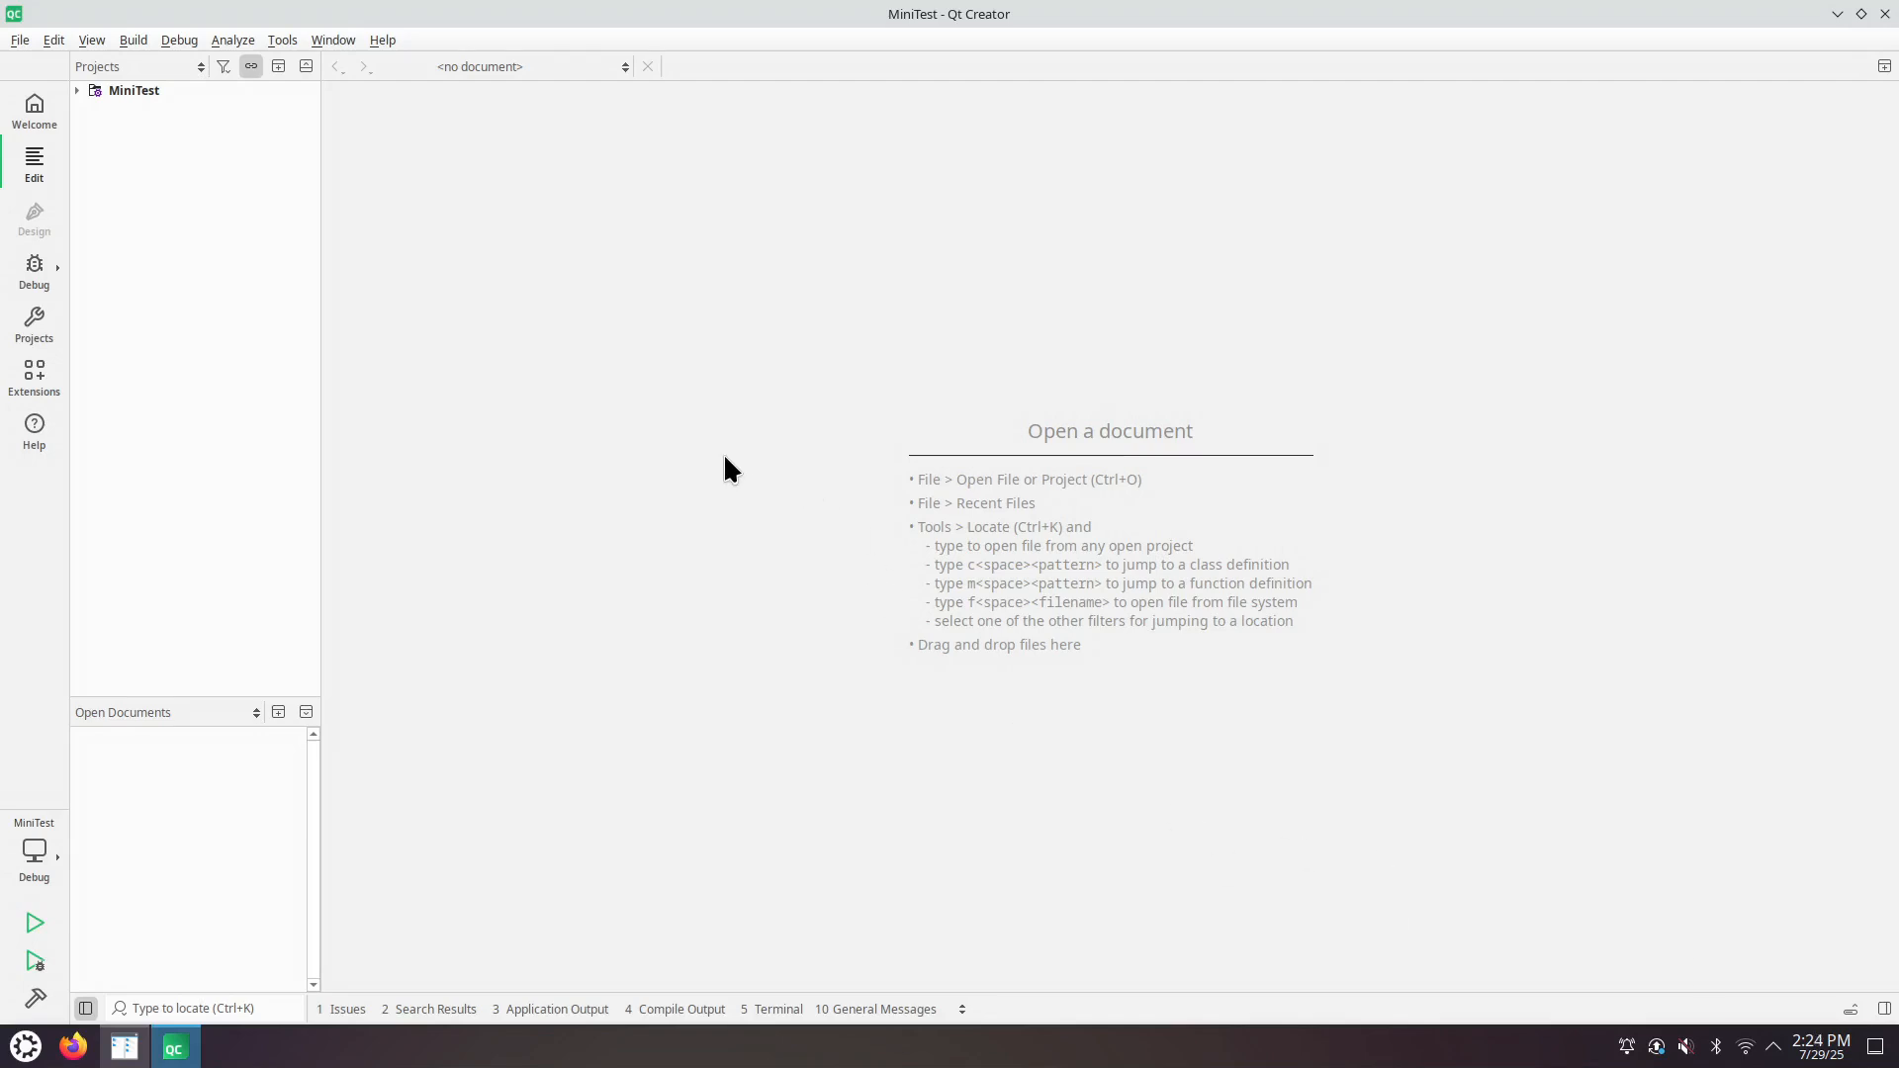
pyautogui.click(77, 91)
pyautogui.click(91, 127)
pyautogui.click(107, 147)
# - Open Main.qml, switch to Design mode and focus the Properties and Code panels
pyautogui.doubleClick(180, 184)
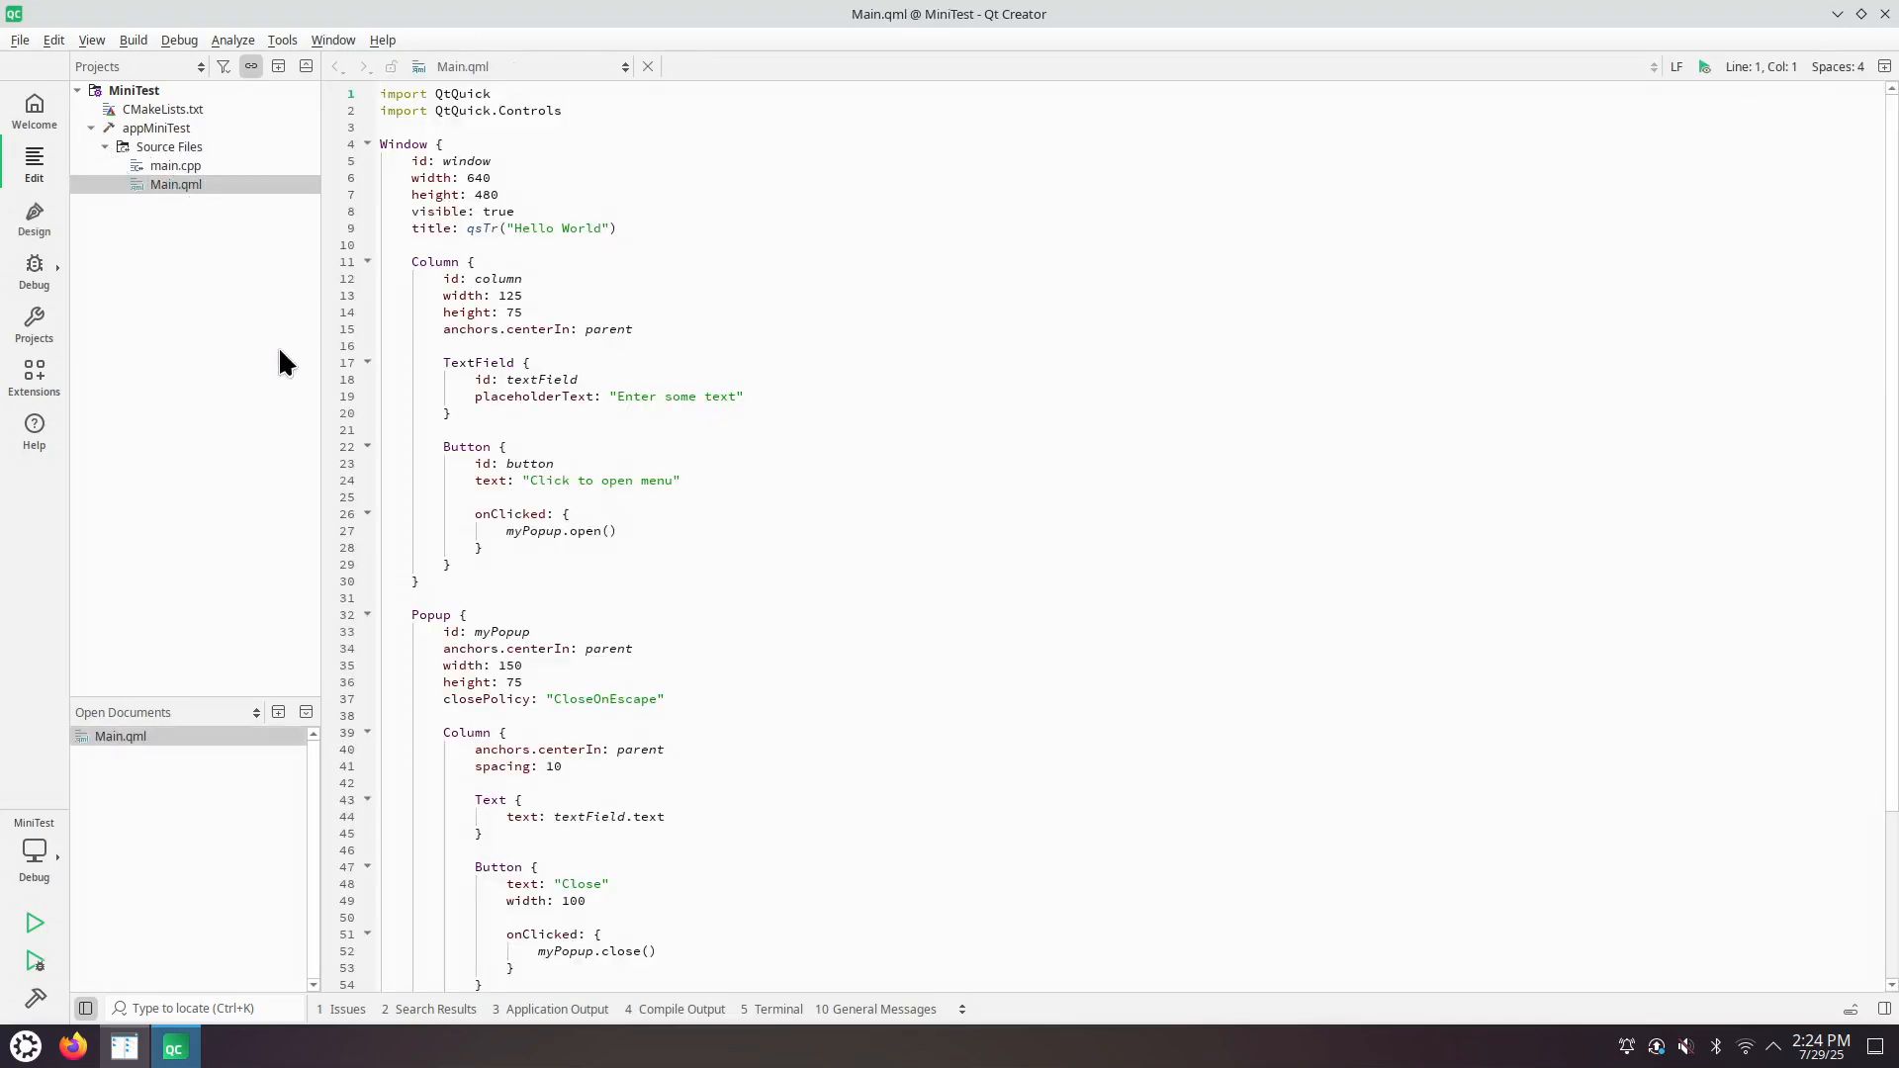
pyautogui.click(36, 219)
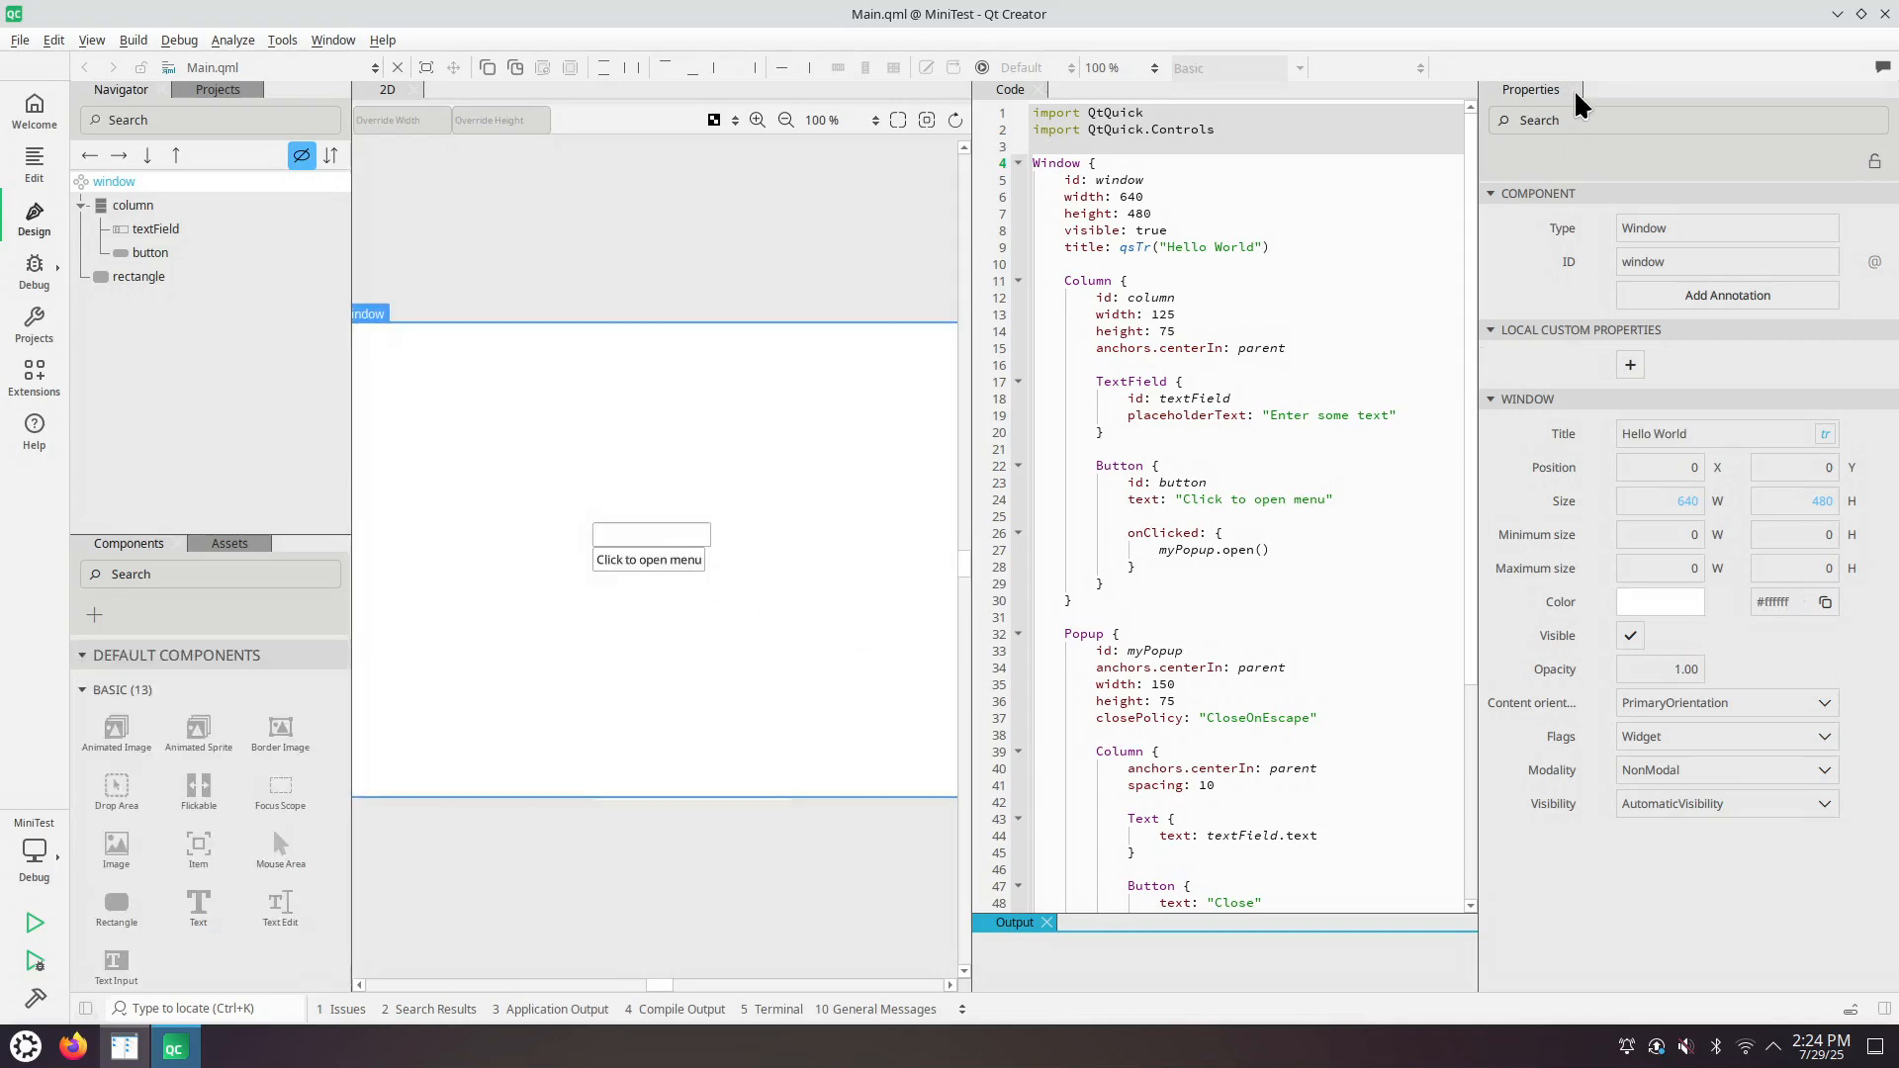
pyautogui.click(1572, 99)
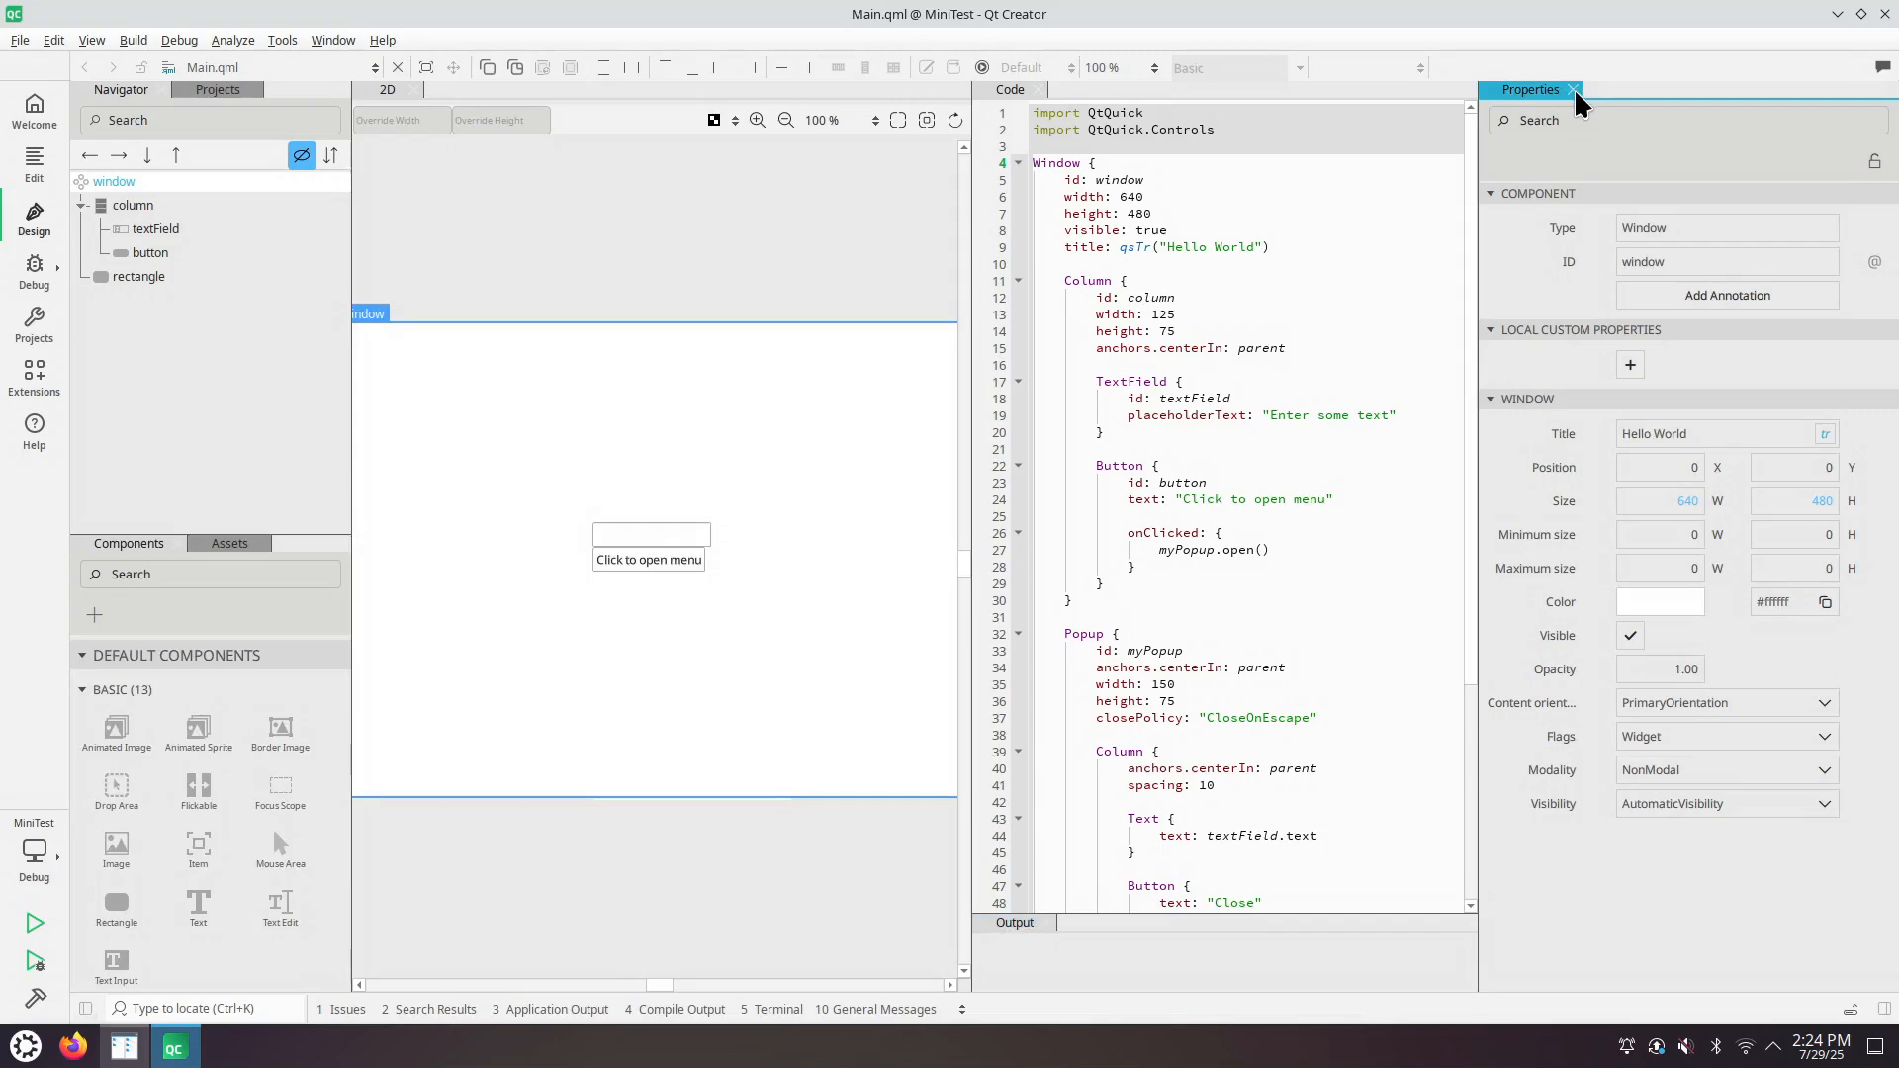
pyautogui.click(1010, 94)
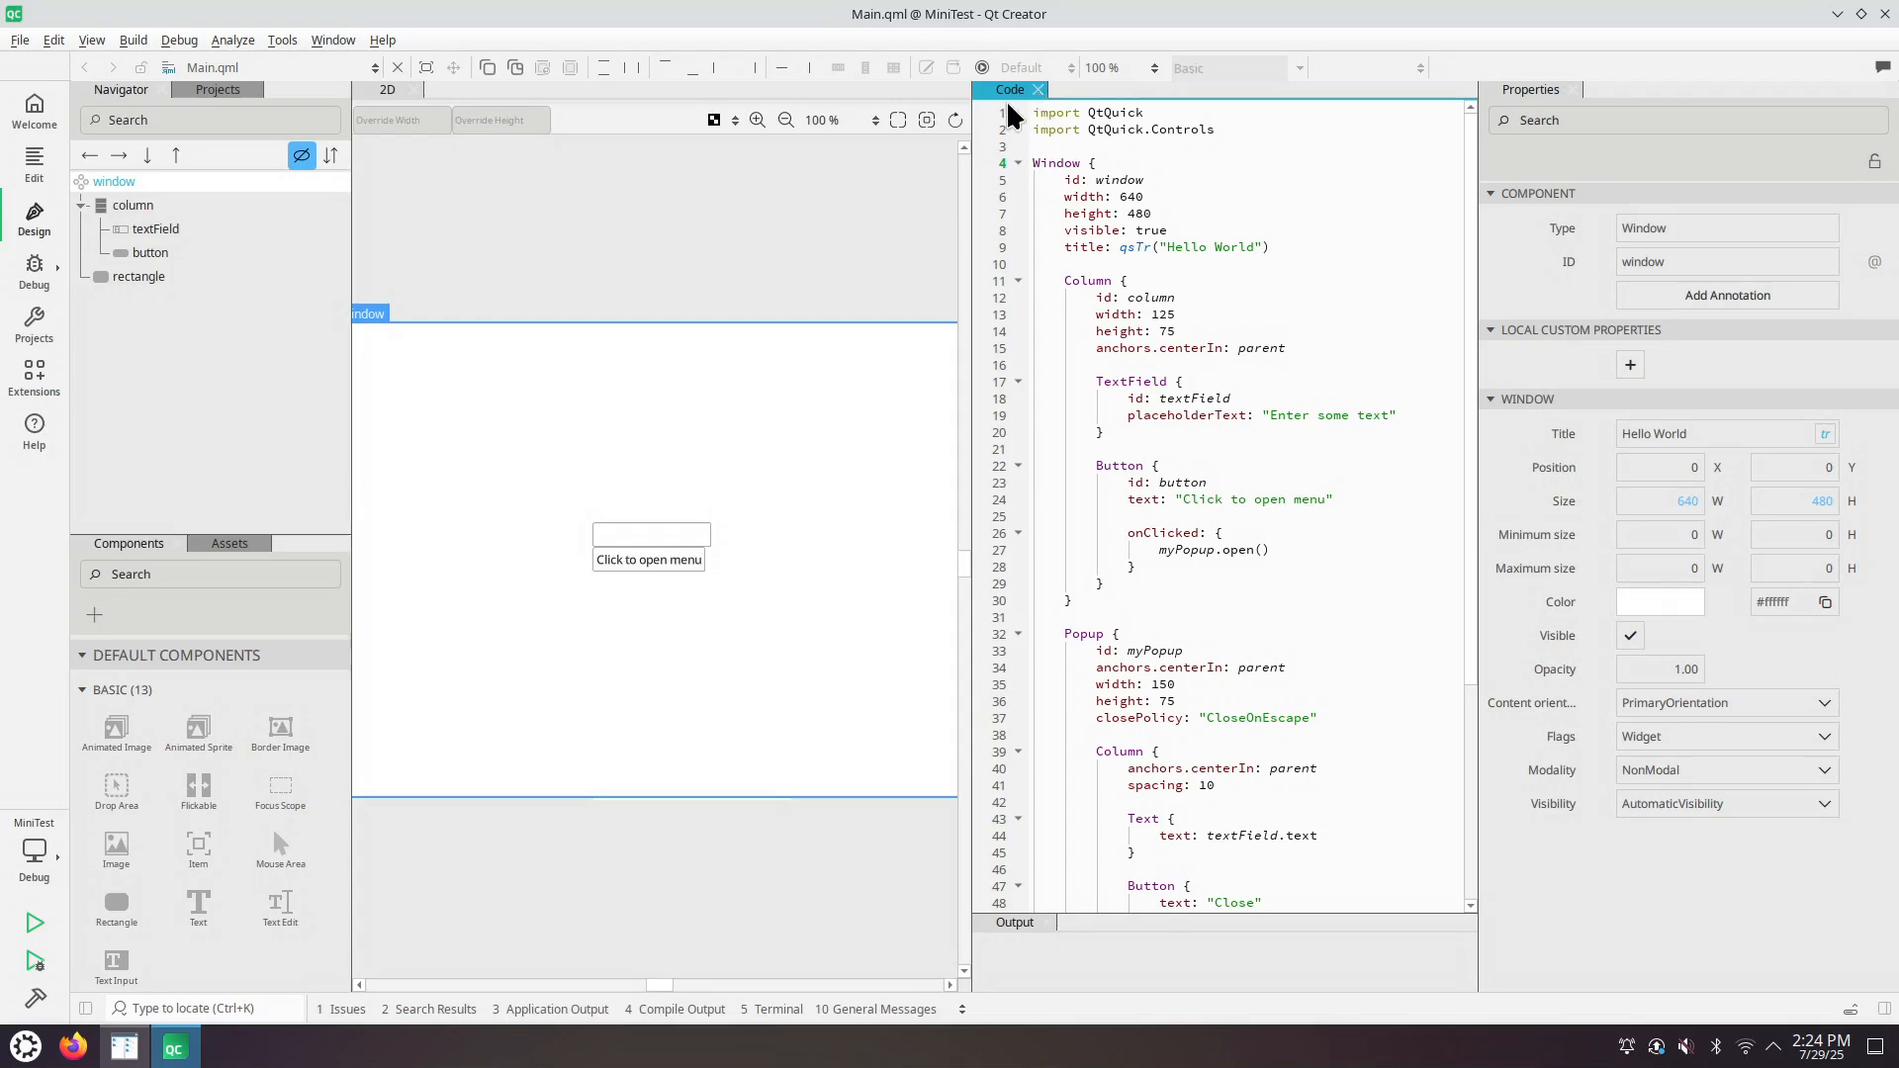
# - Check the Detach/Close options on the Code and Properties panel headers without changing them
pyautogui.rightClick(997, 95)
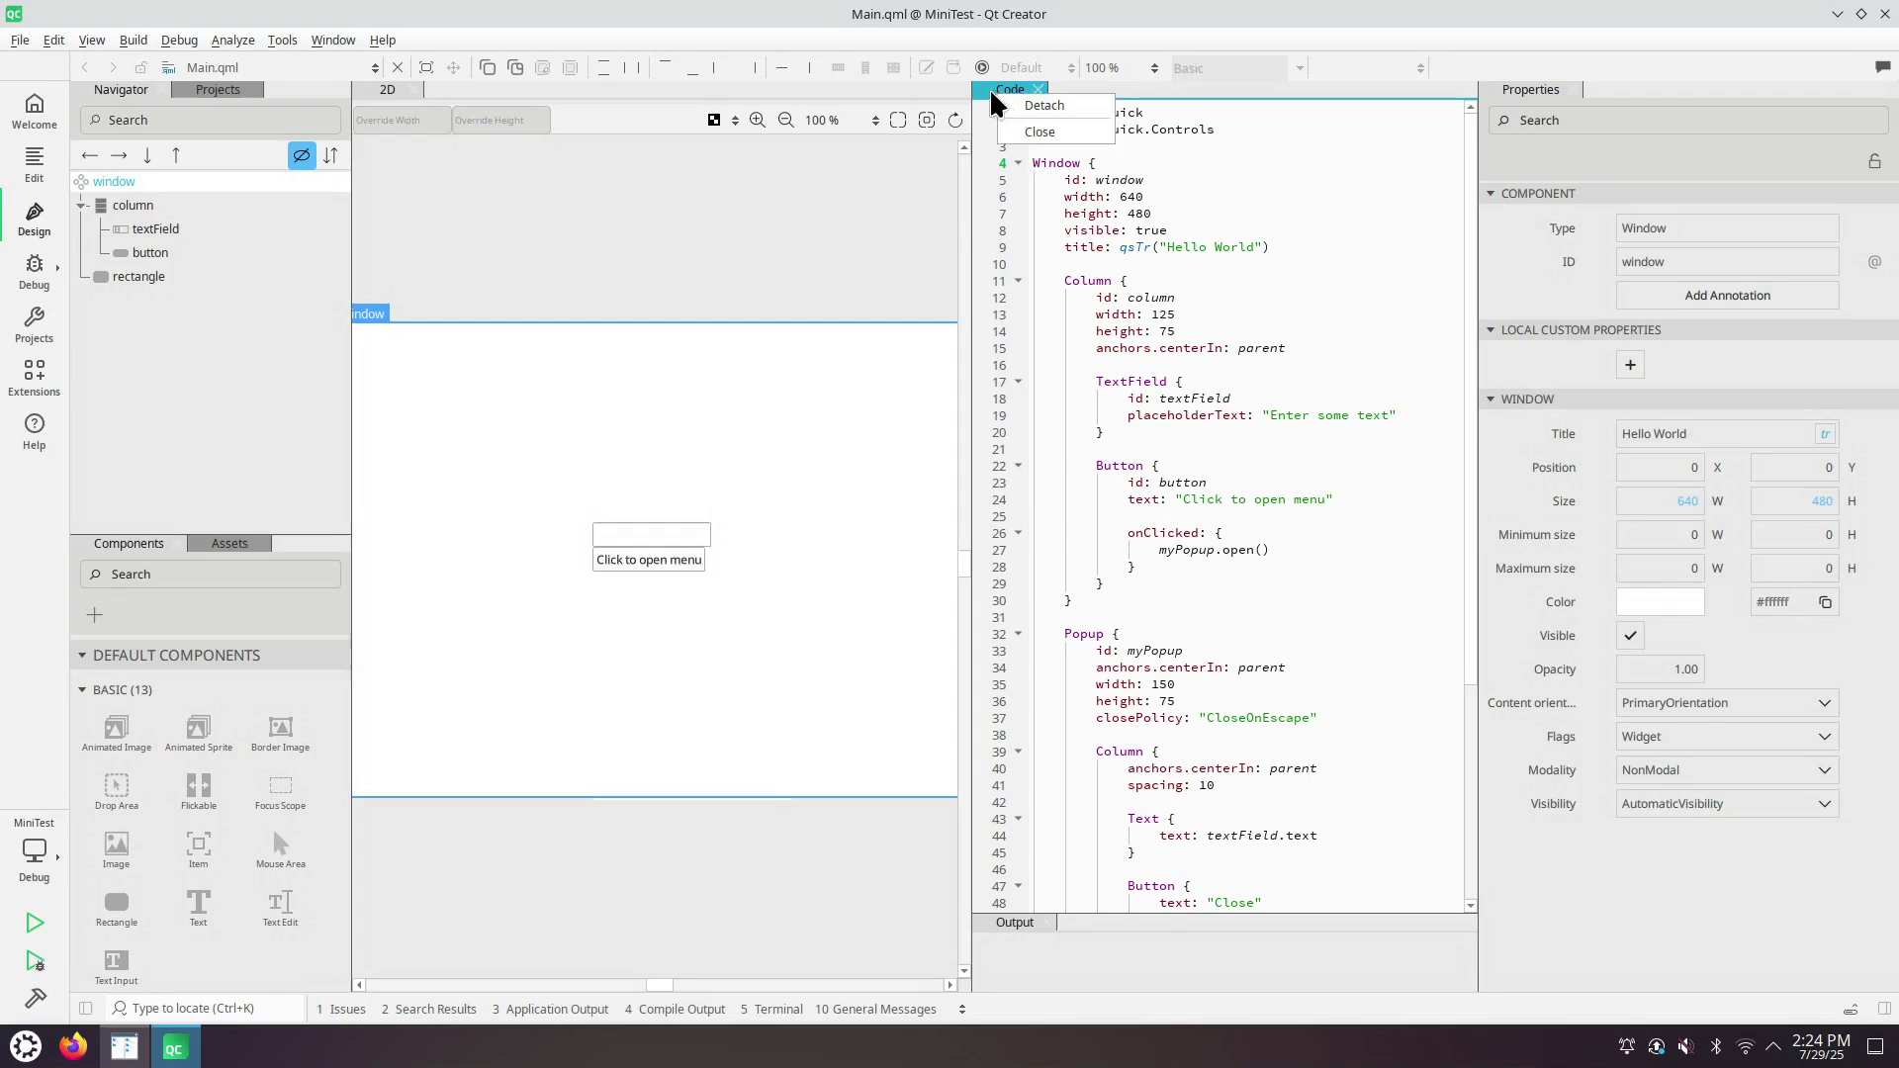
pyautogui.click(1525, 102)
pyautogui.rightClick(1506, 99)
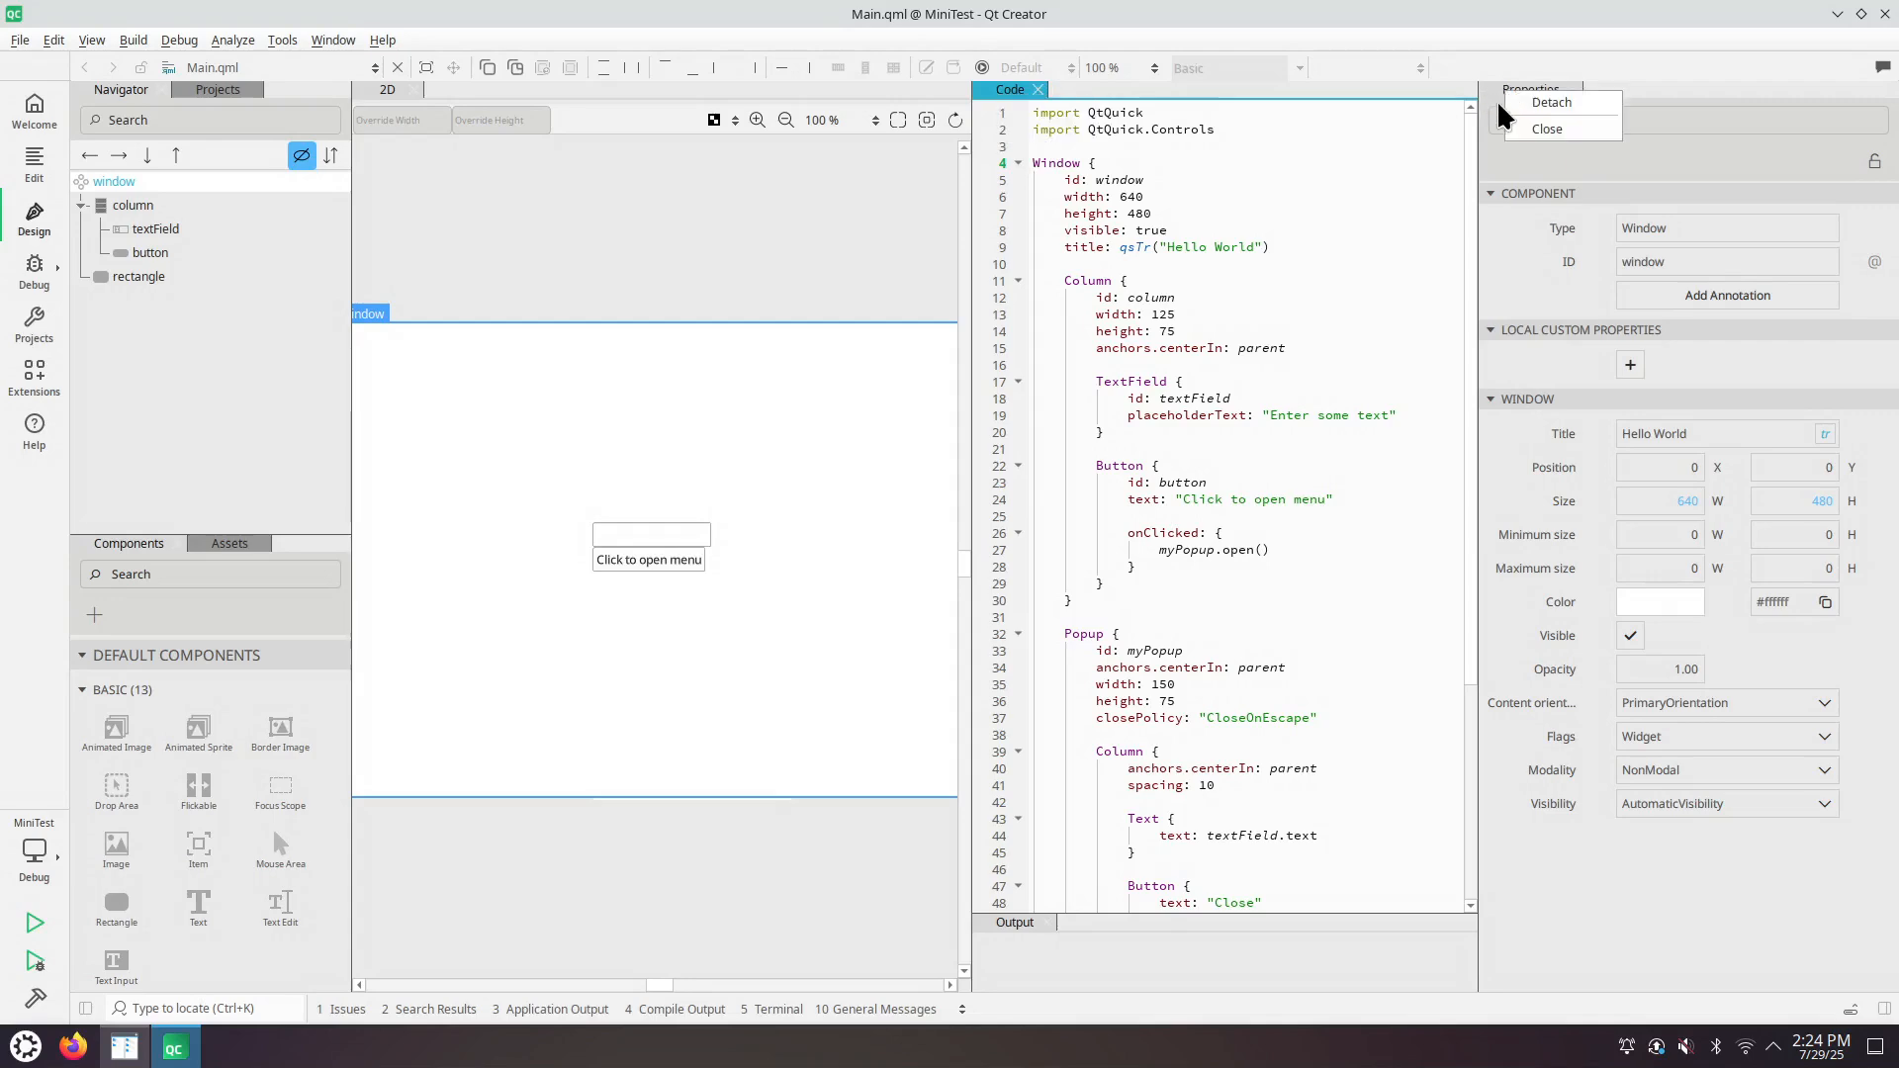
pyautogui.click(1495, 100)
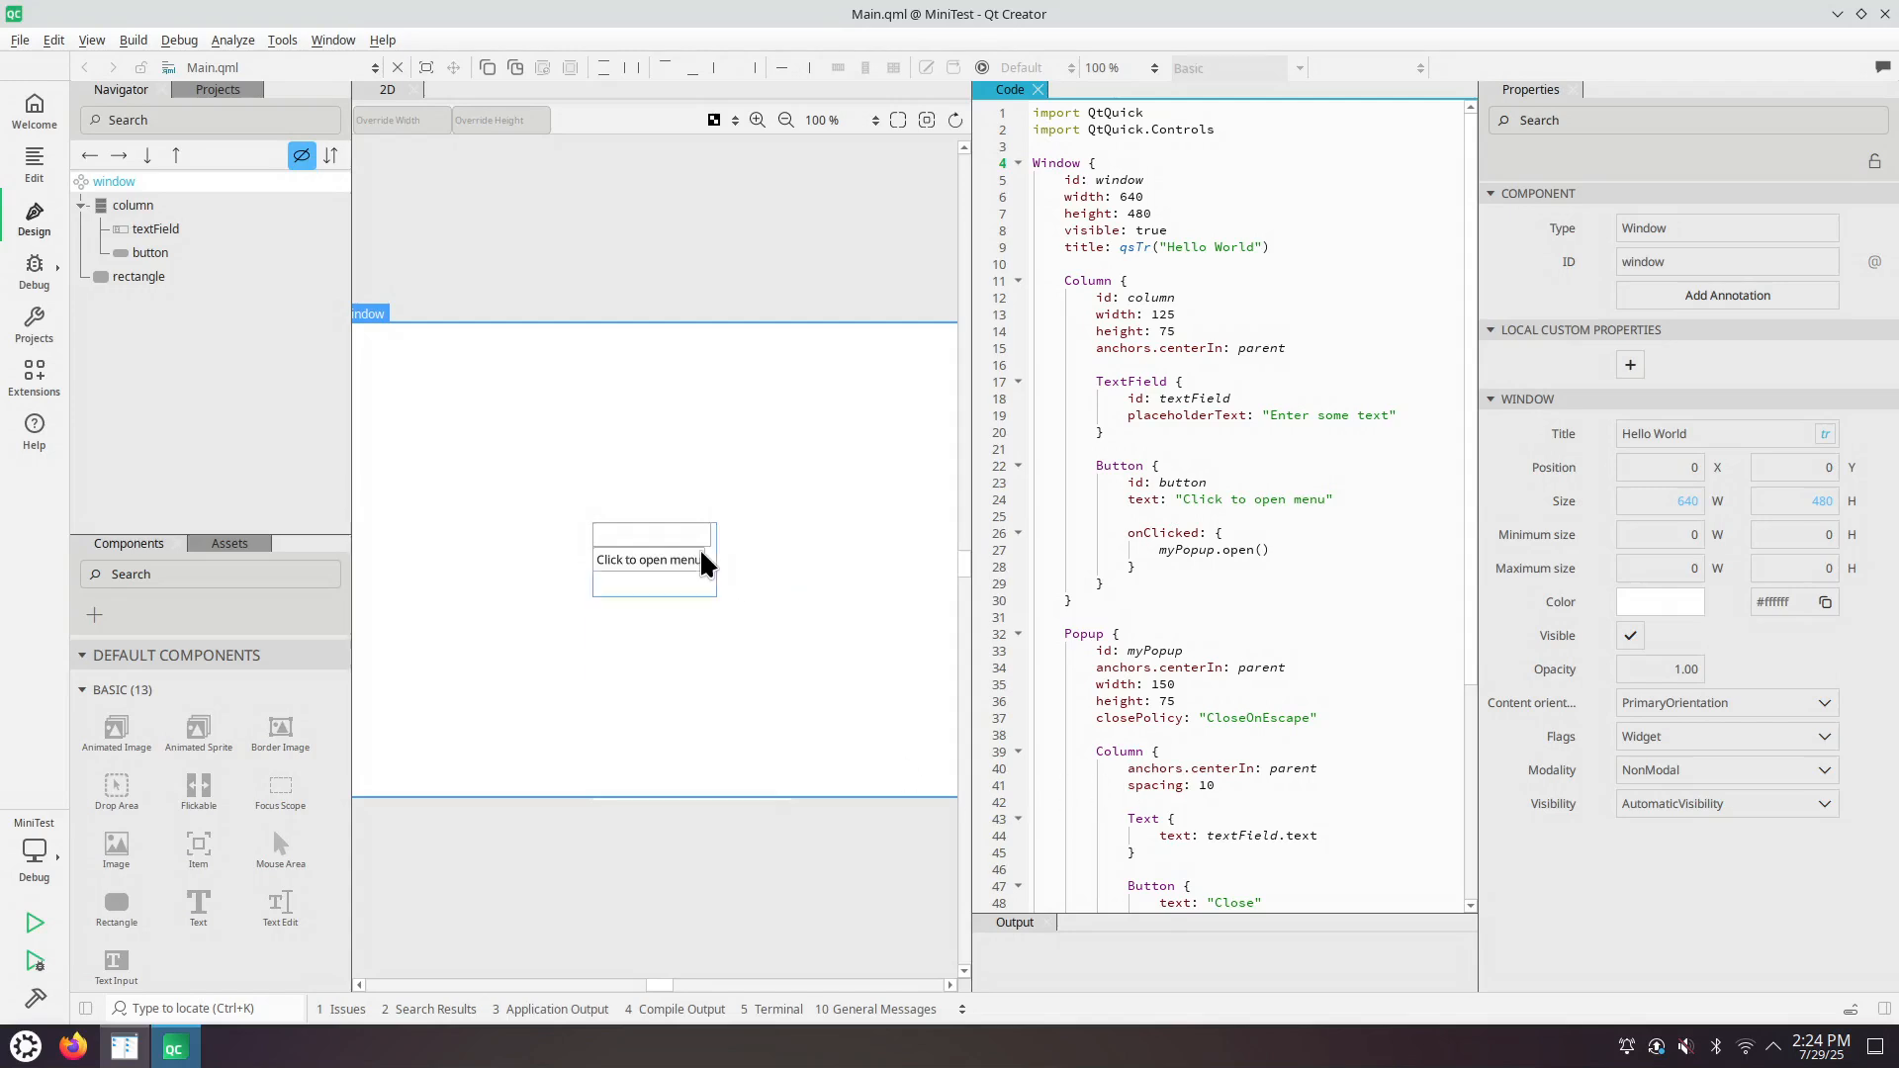
# - Select the textField, the button and the fixed label through their lines in the Code view
pyautogui.click(666, 543)
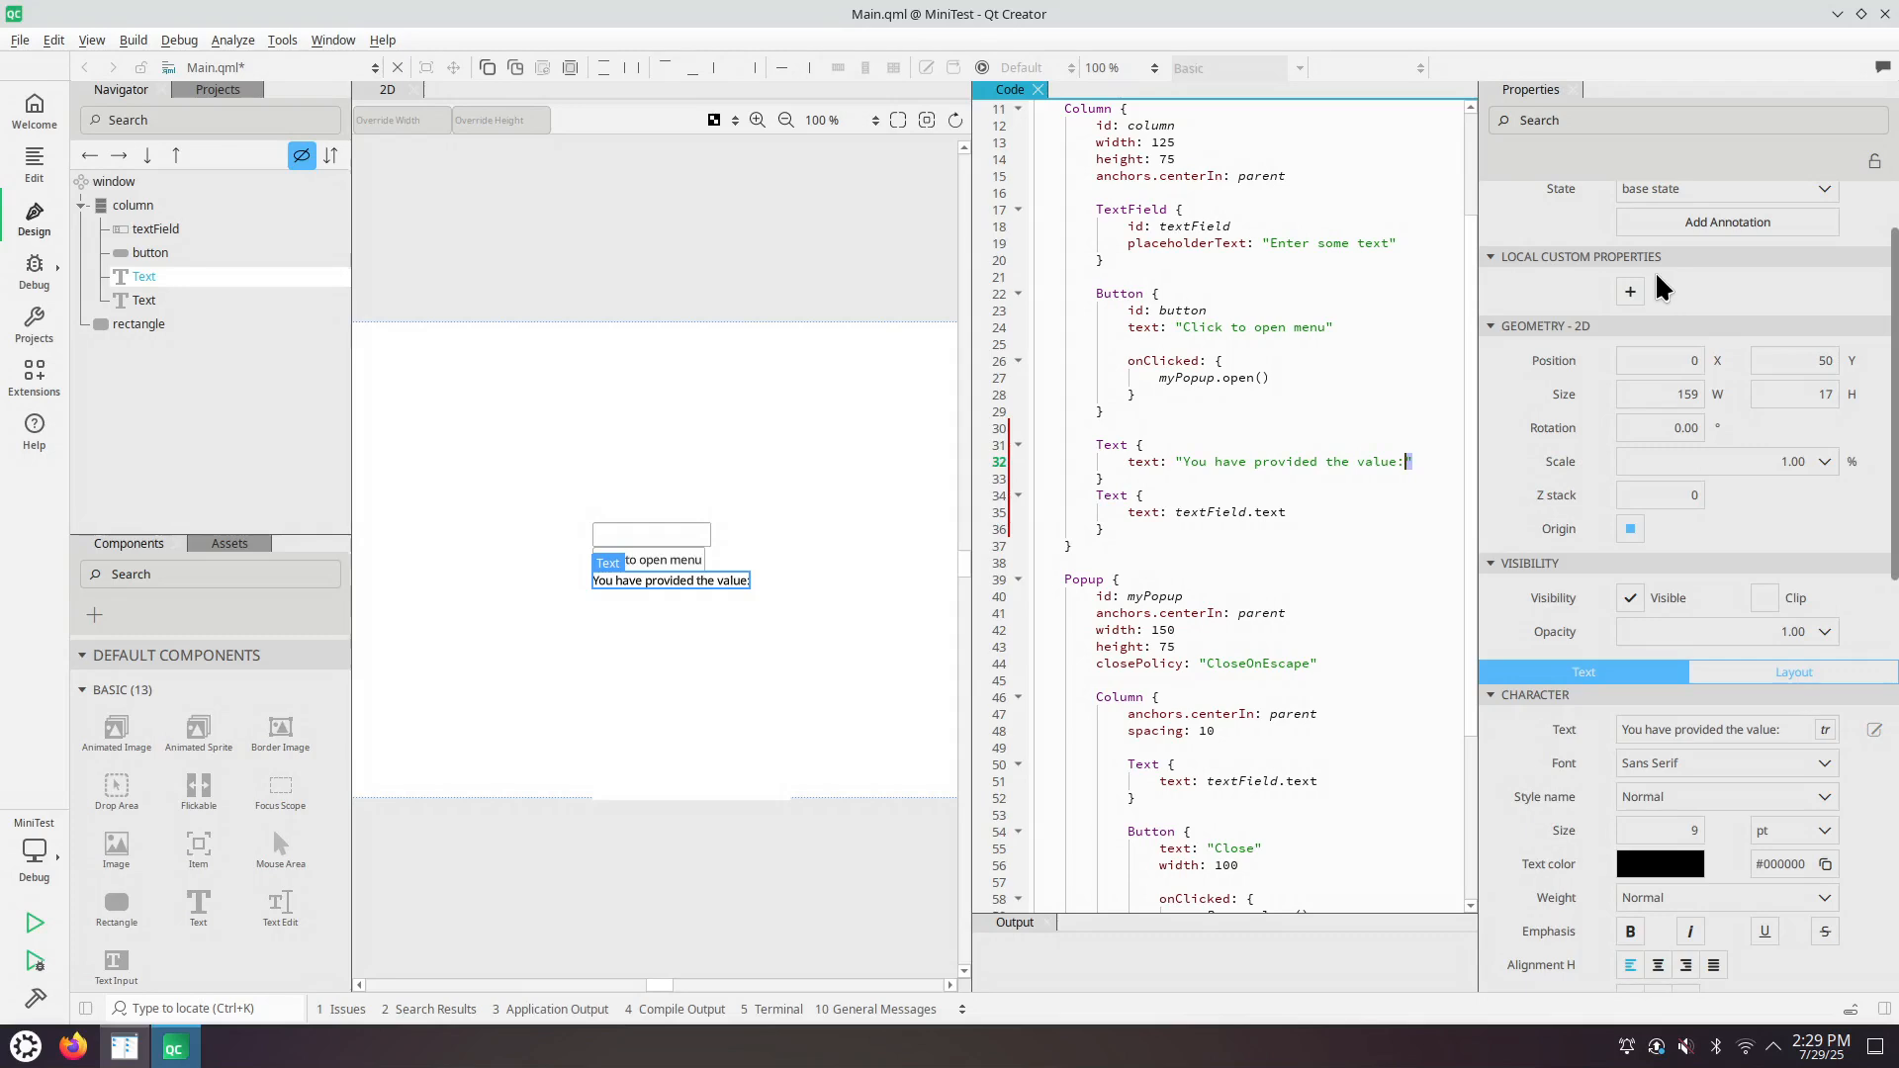
pyautogui.scroll(3, 1528, 186)
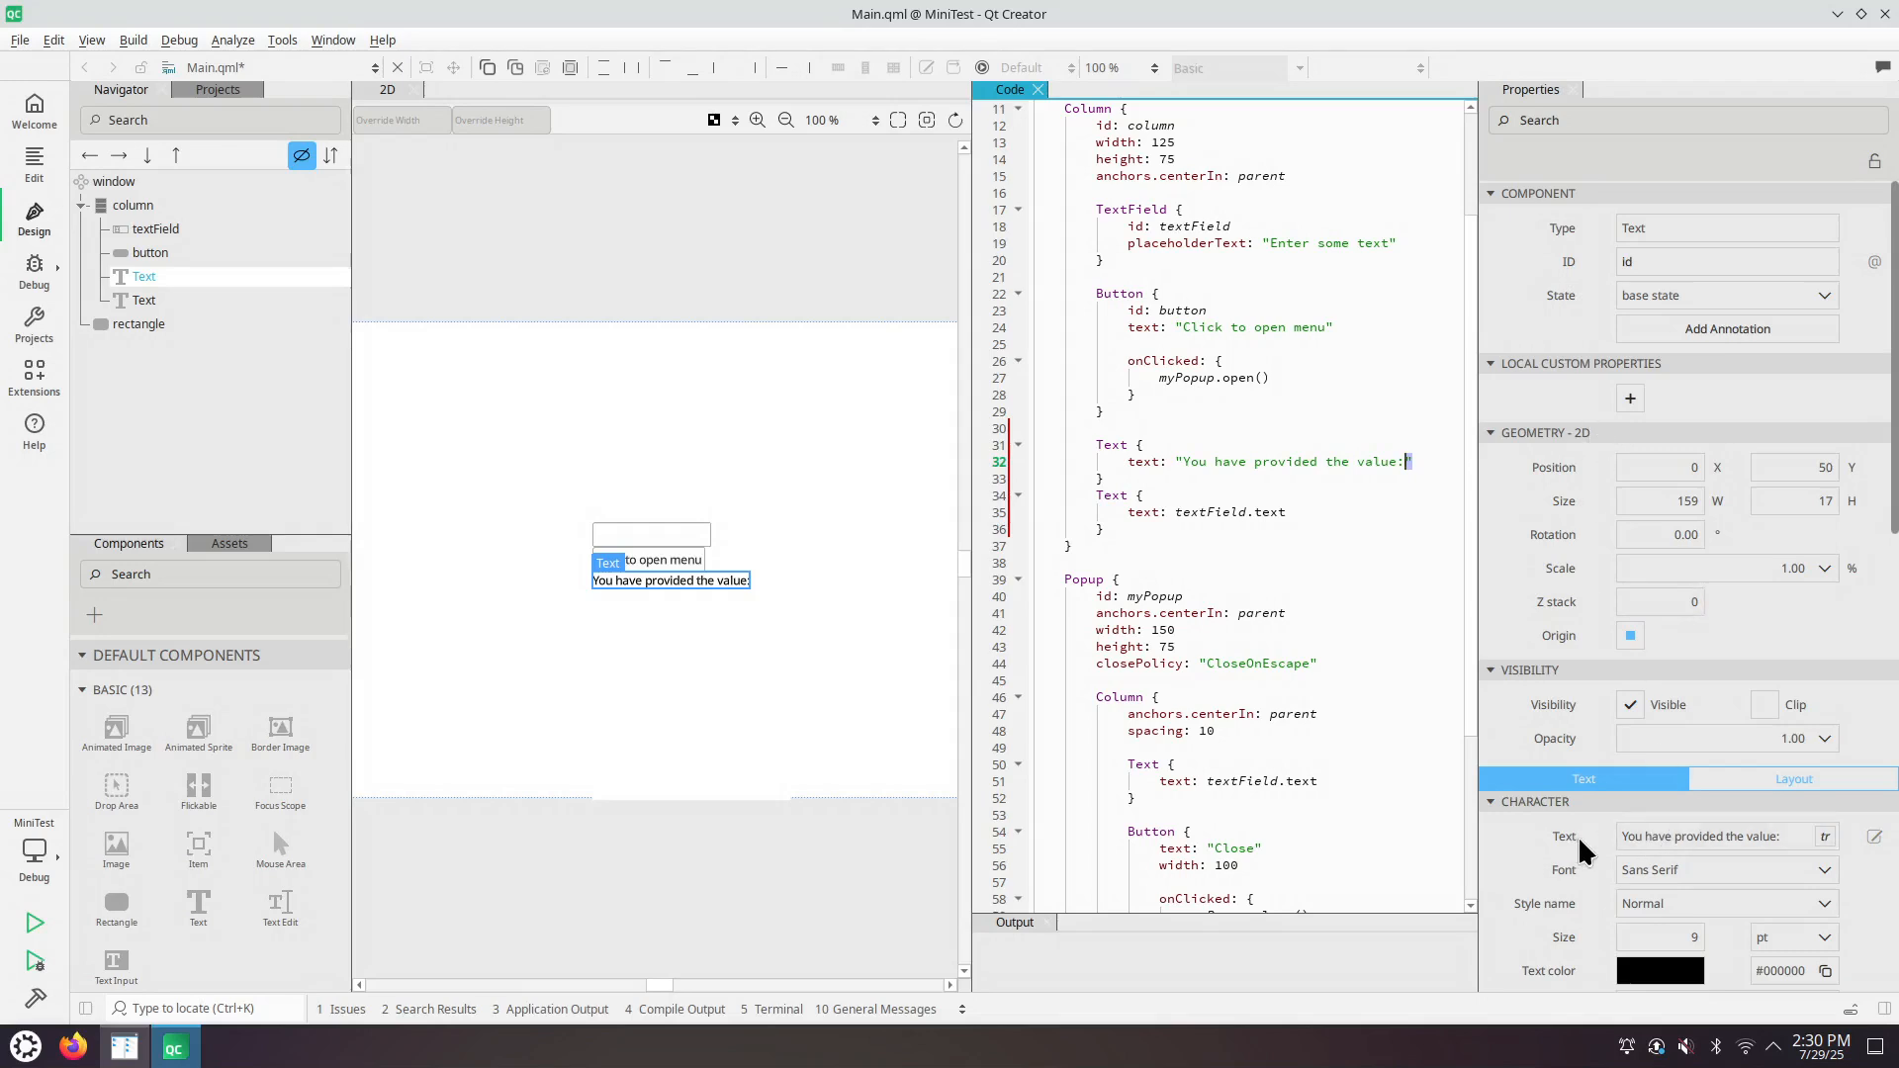
pyautogui.click(1132, 462)
pyautogui.press('Up')
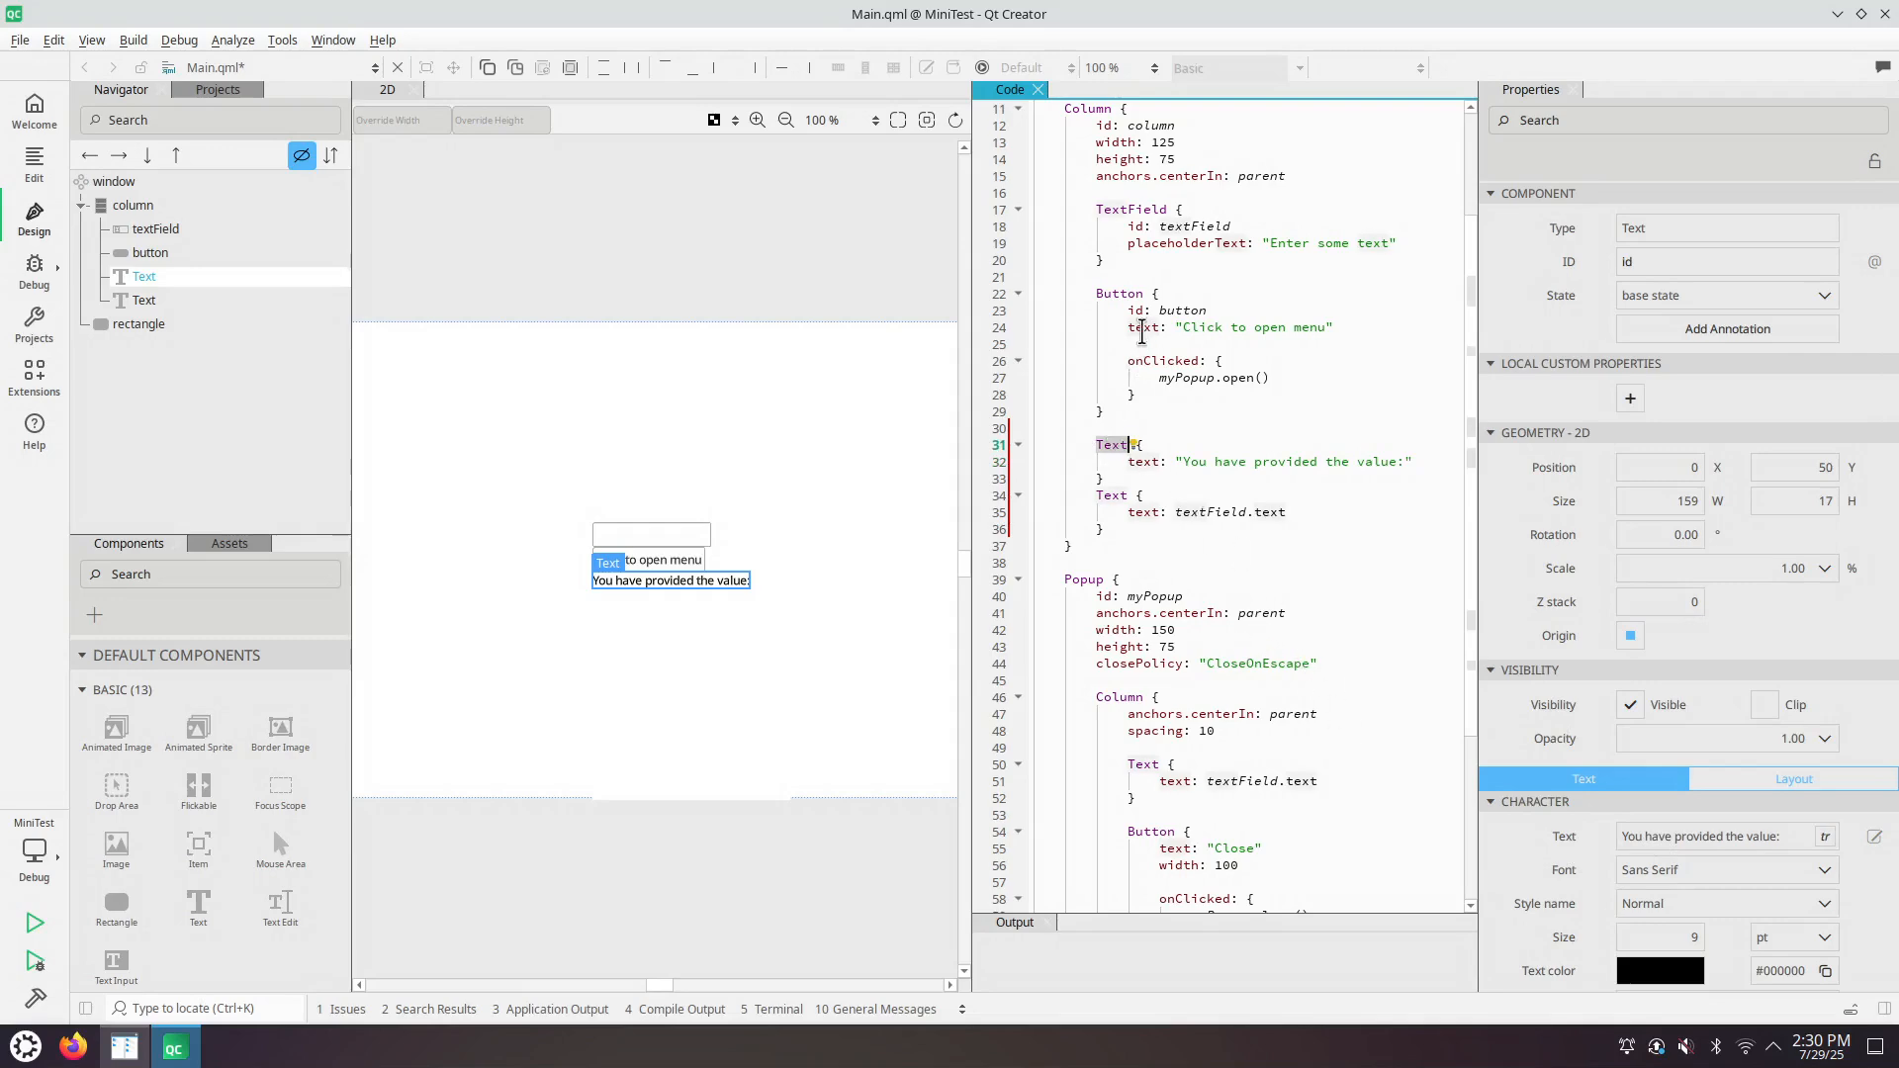
pyautogui.click(1140, 327)
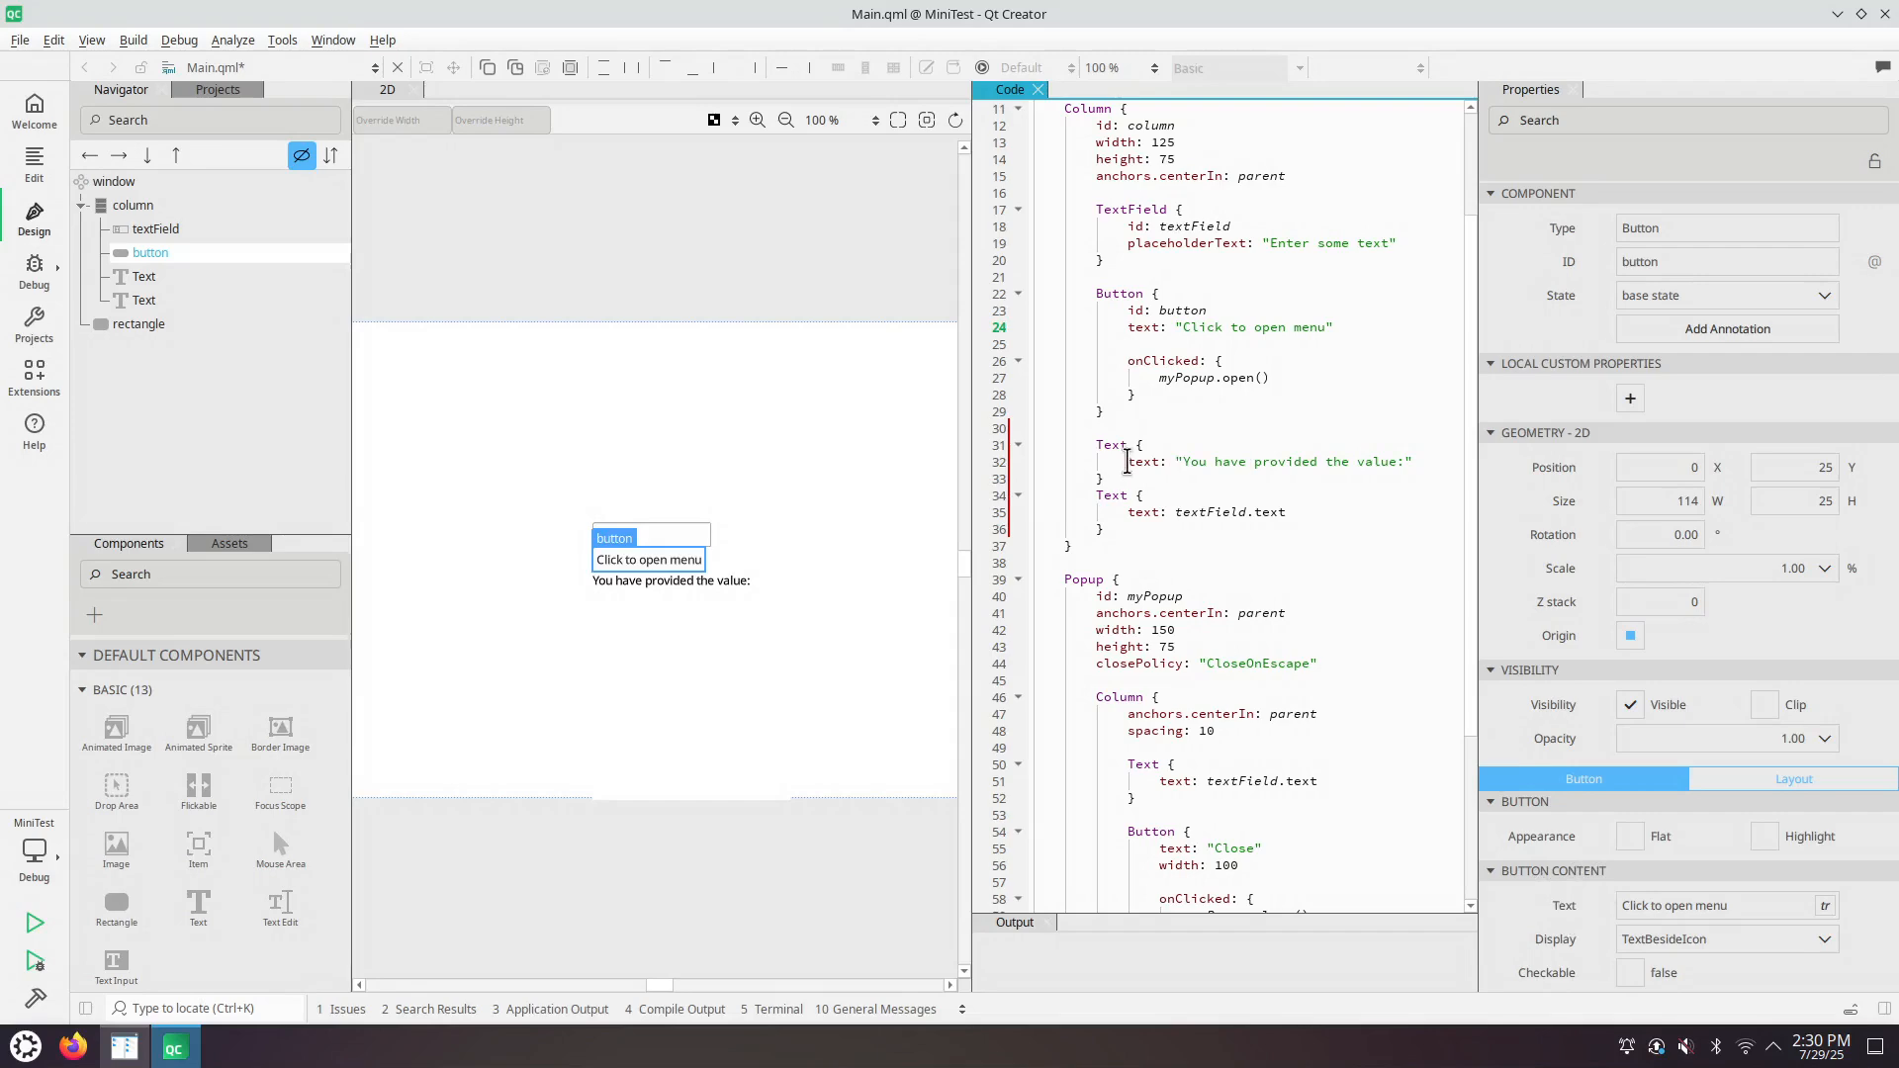
pyautogui.click(1127, 462)
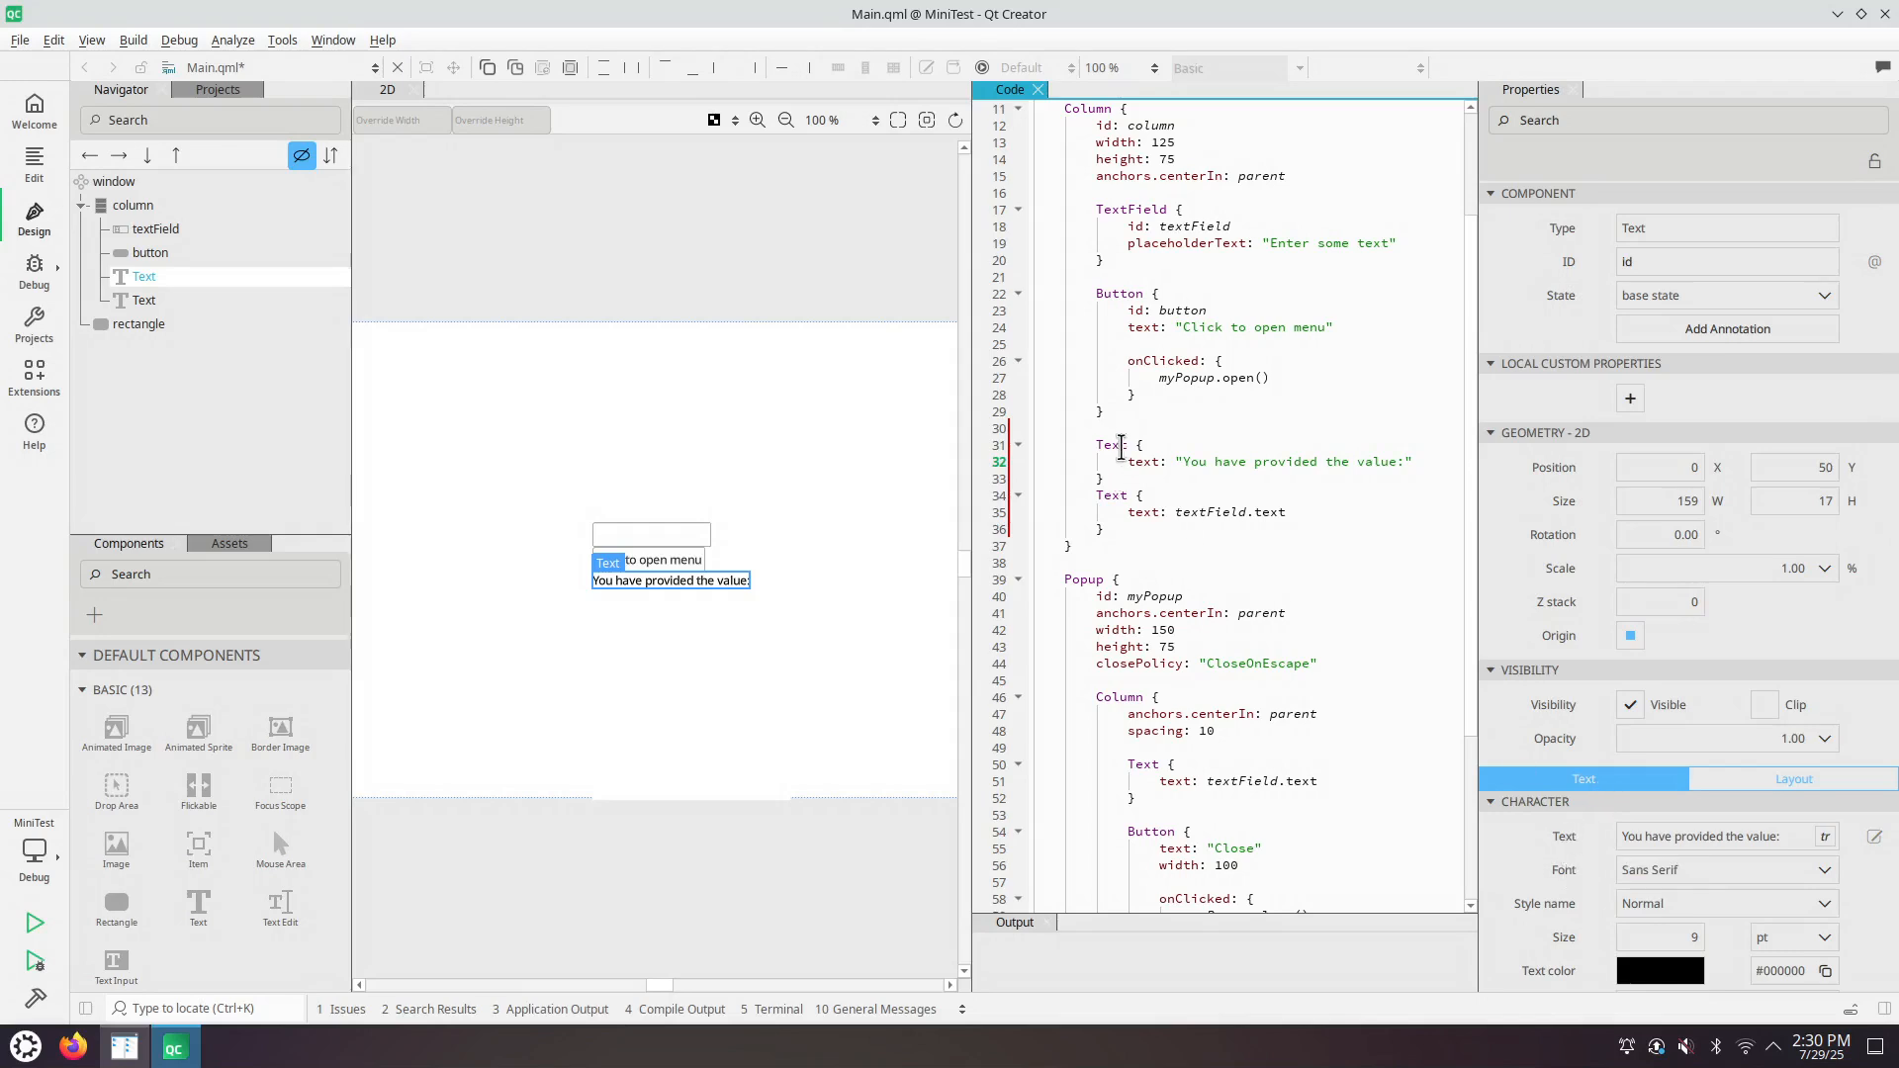
# - Select both Text item blocks, the label and the textField.text binding, and run MiniTest with Ctrl+R
pyautogui.click(1244, 513)
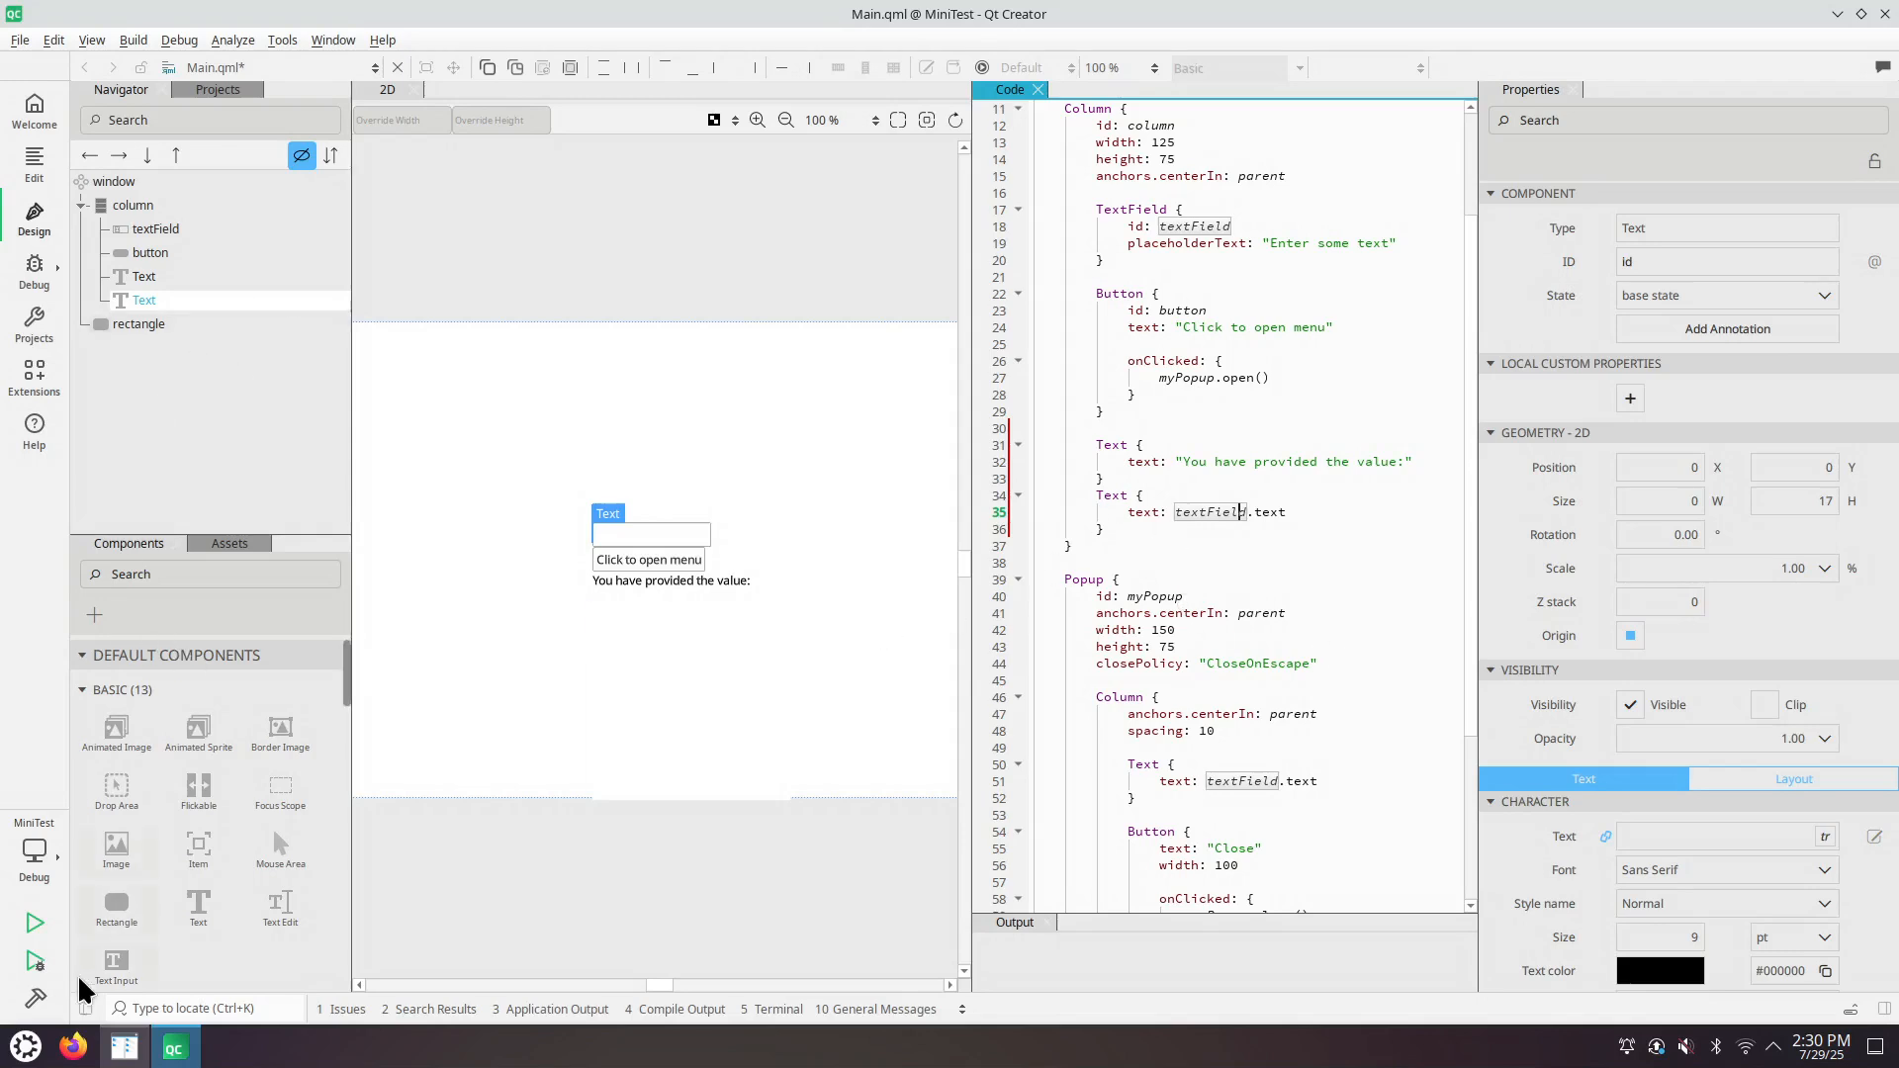
pyautogui.moveTo(1097, 446); pyautogui.dragTo(1106, 532)
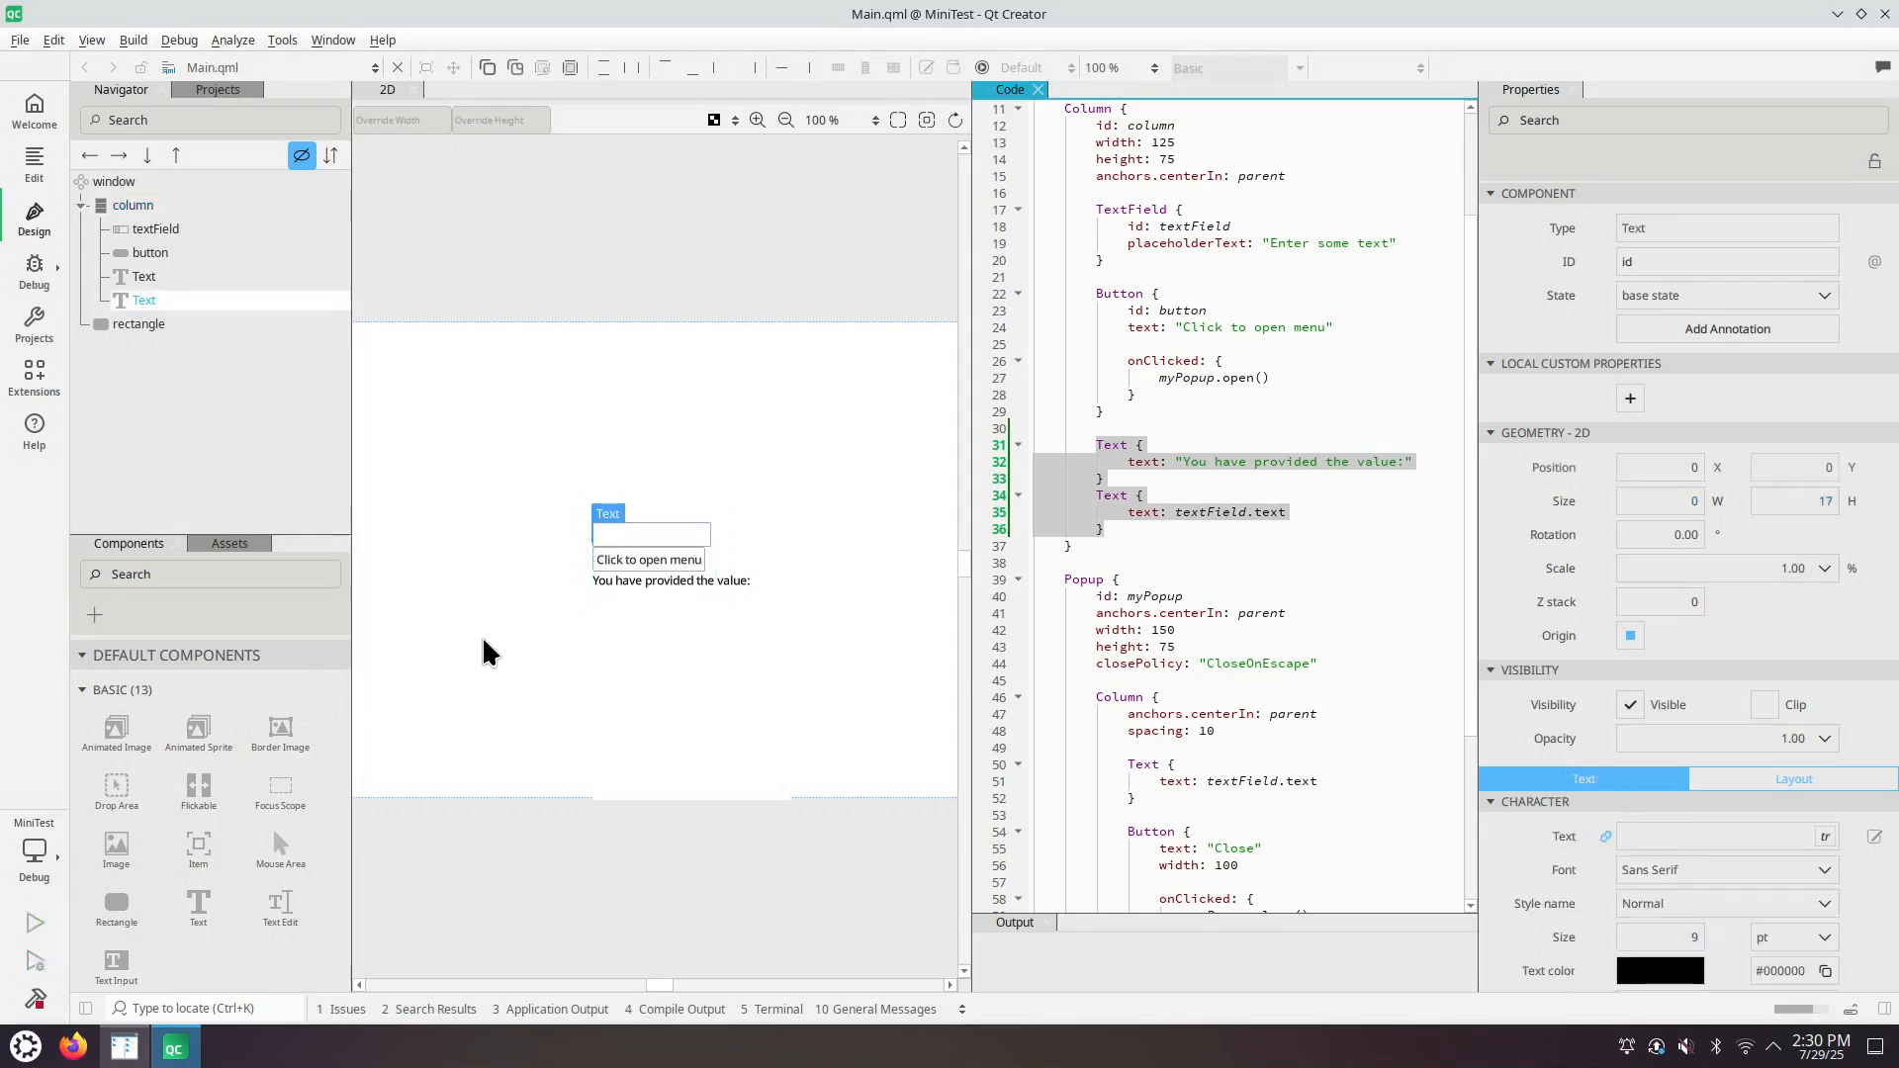
pyautogui.hotkey('ctrl', 'r')
# - Type into the running app's text field, compare with lines 32 and 35, then close MiniTest from the taskbar
pyautogui.click(330, 238)
pyautogui.write('Hello')
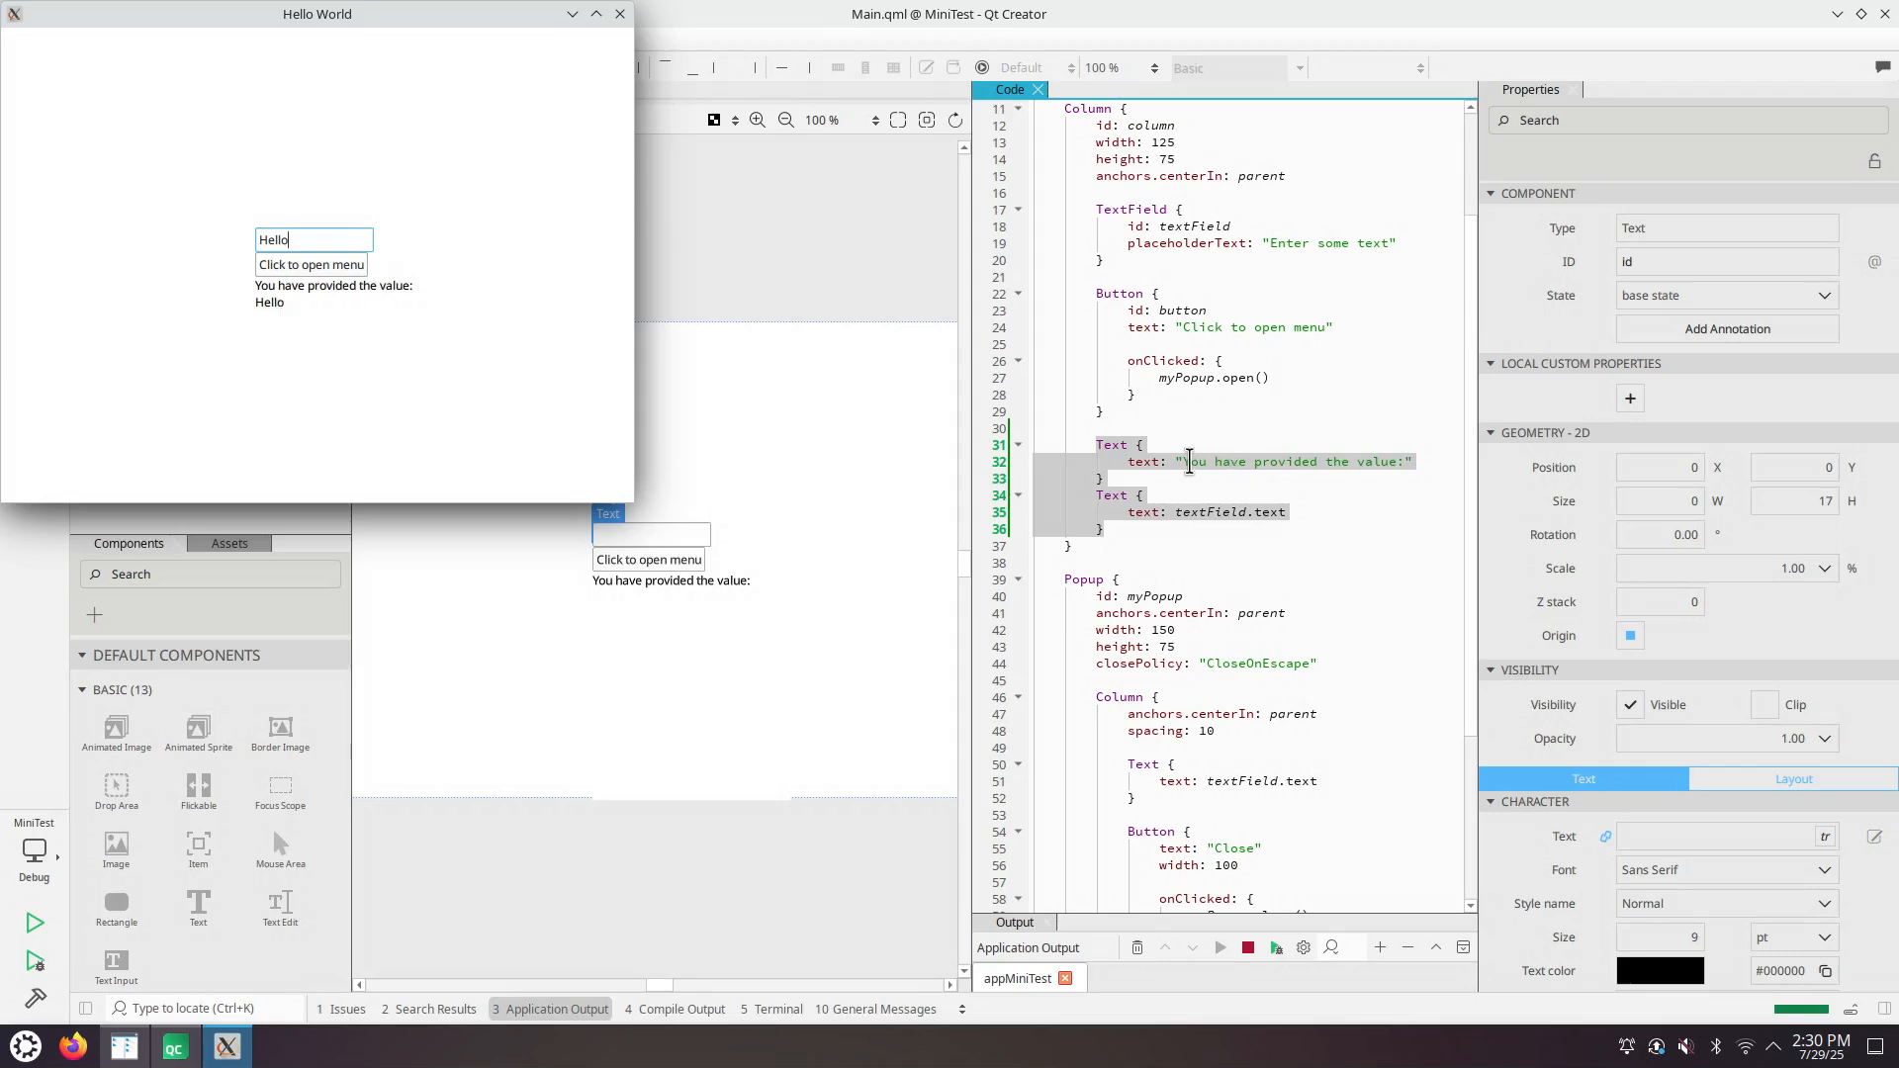
pyautogui.click(1184, 462)
pyautogui.moveTo(1185, 460); pyautogui.dragTo(1407, 462)
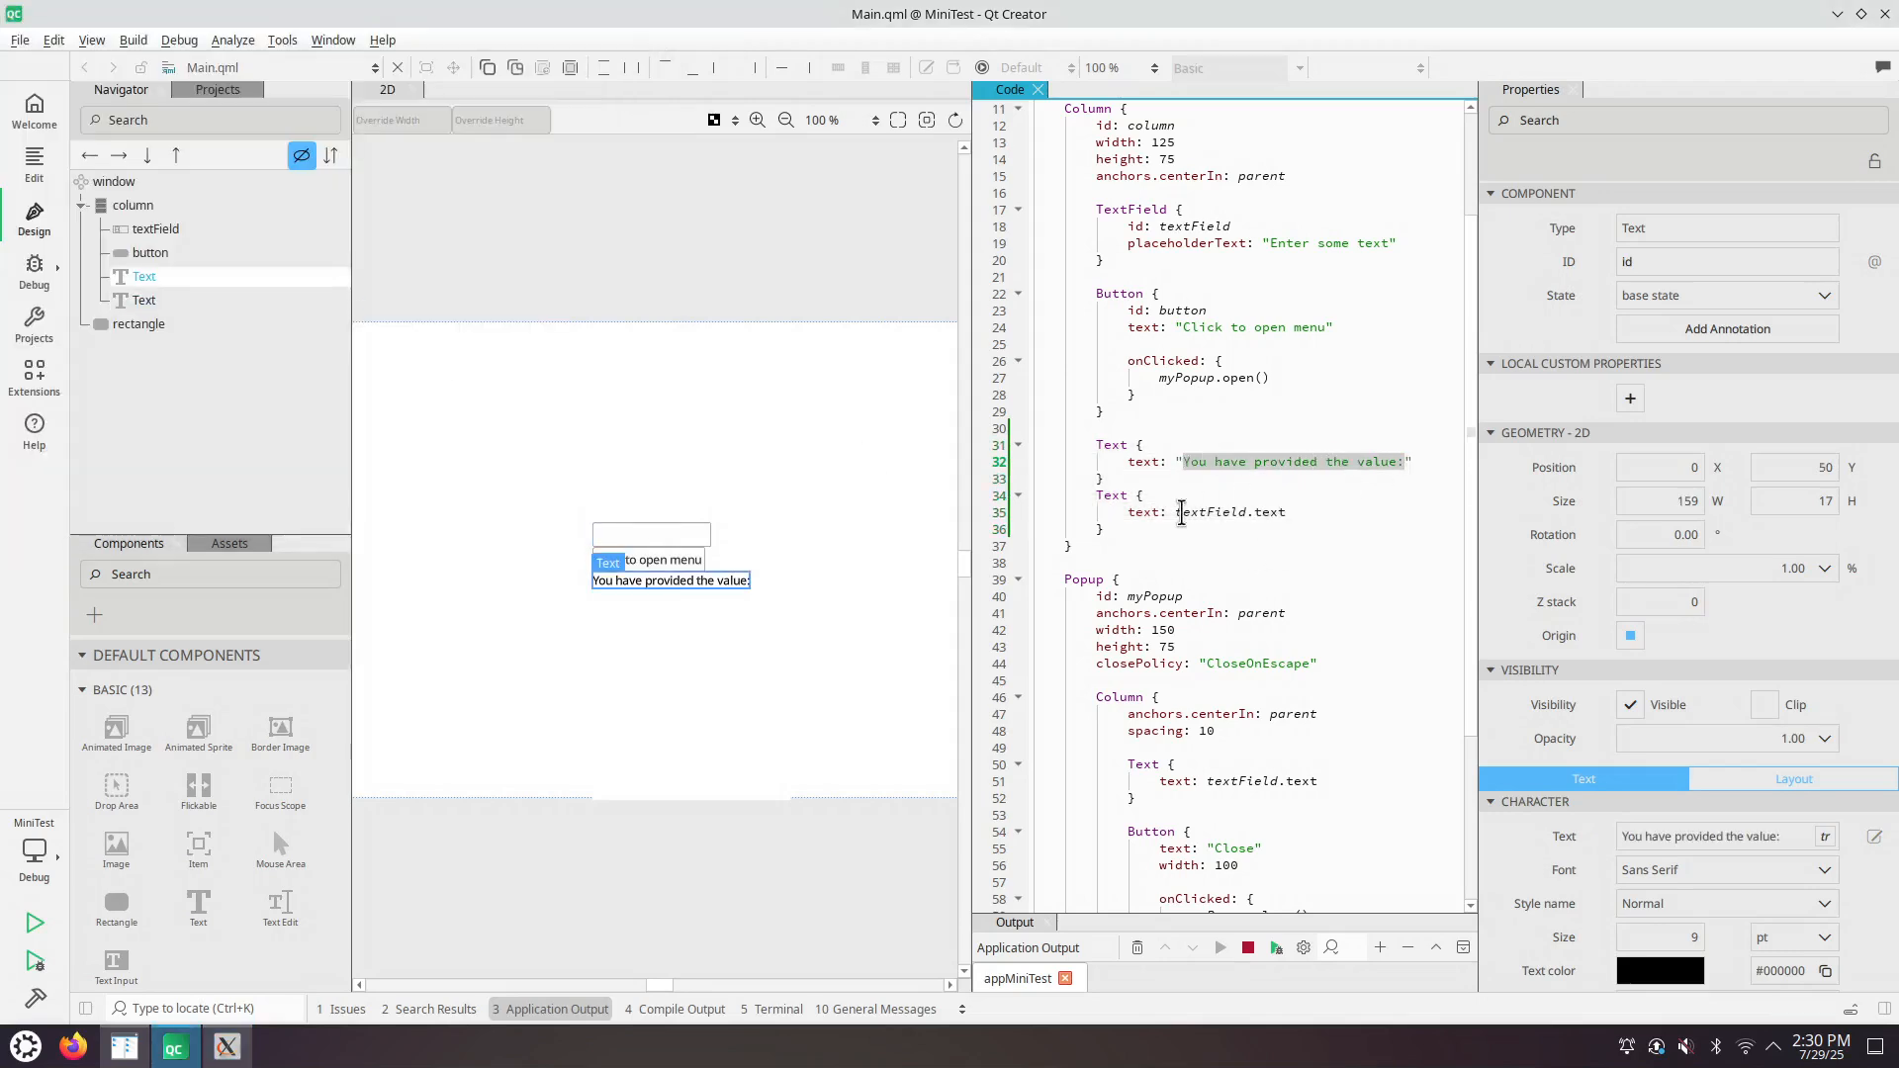
pyautogui.moveTo(1177, 512); pyautogui.dragTo(1288, 512)
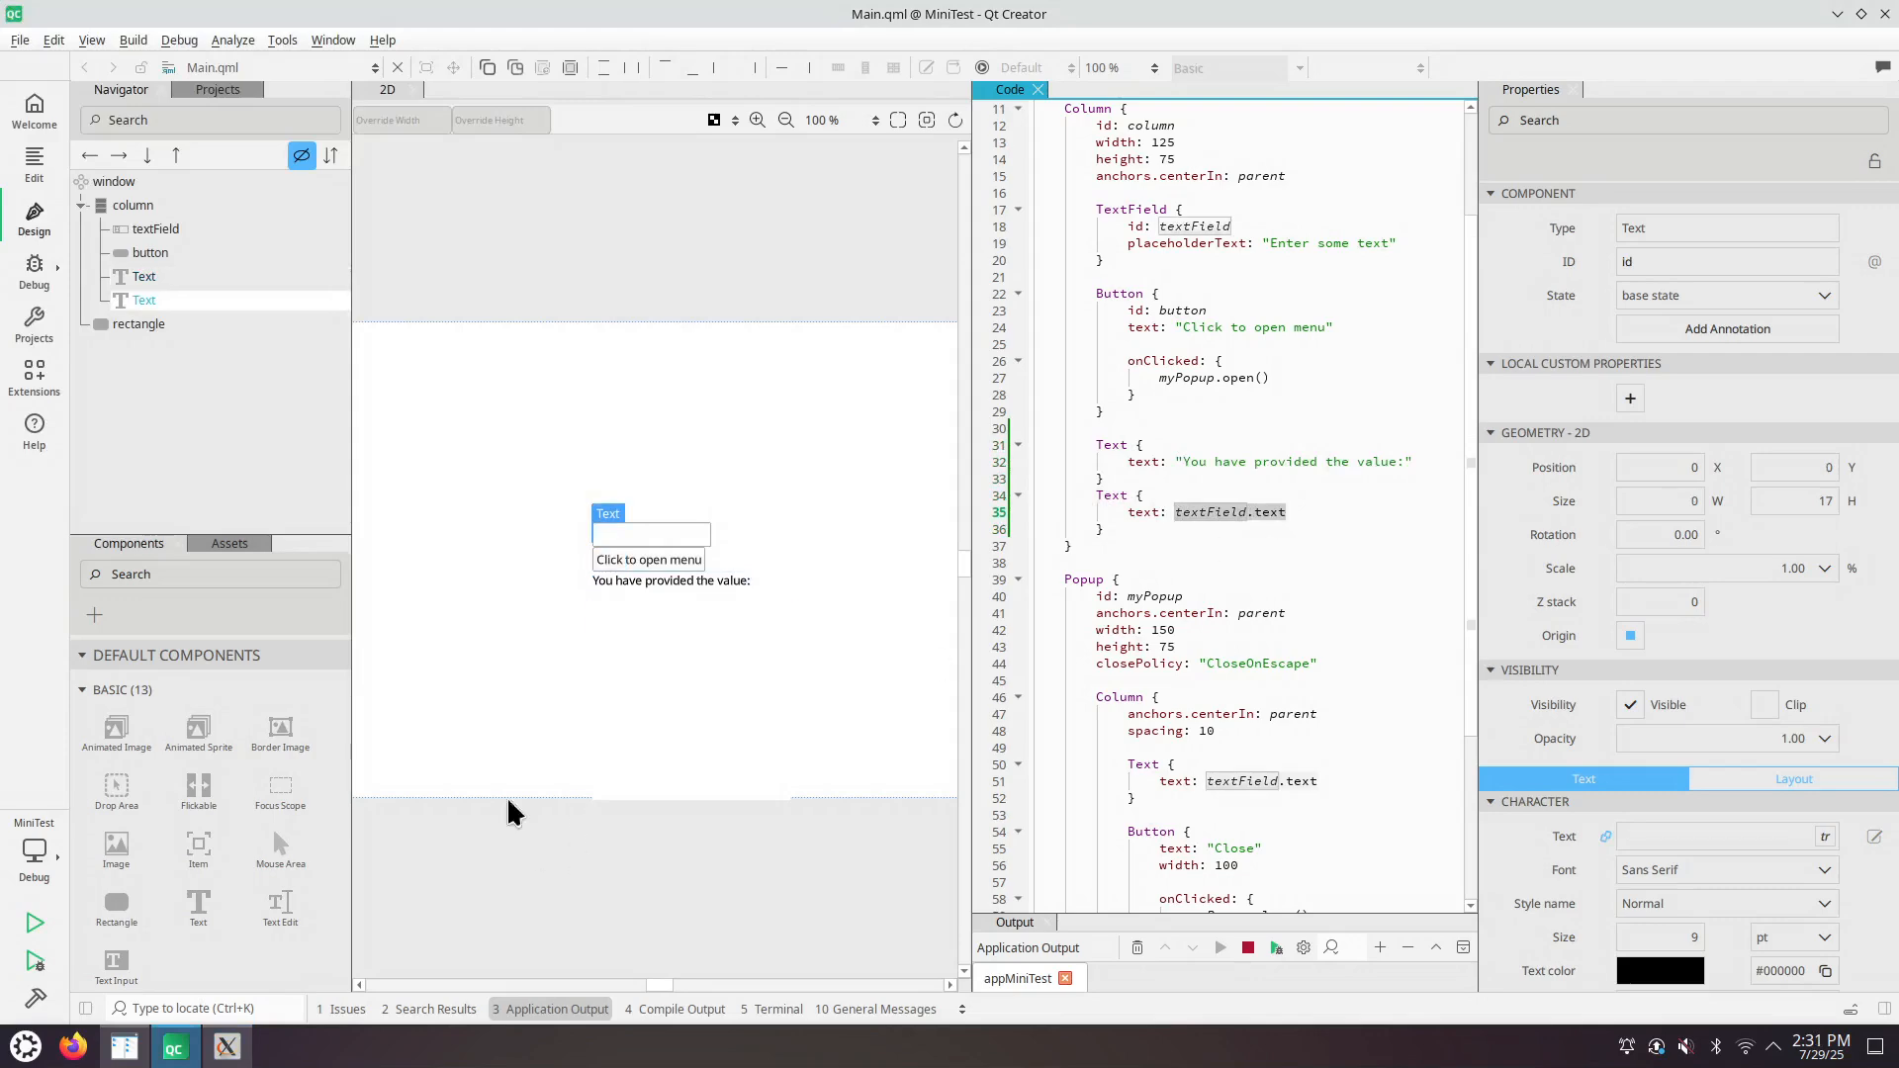
pyautogui.rightClick(228, 1048)
pyautogui.click(260, 1007)
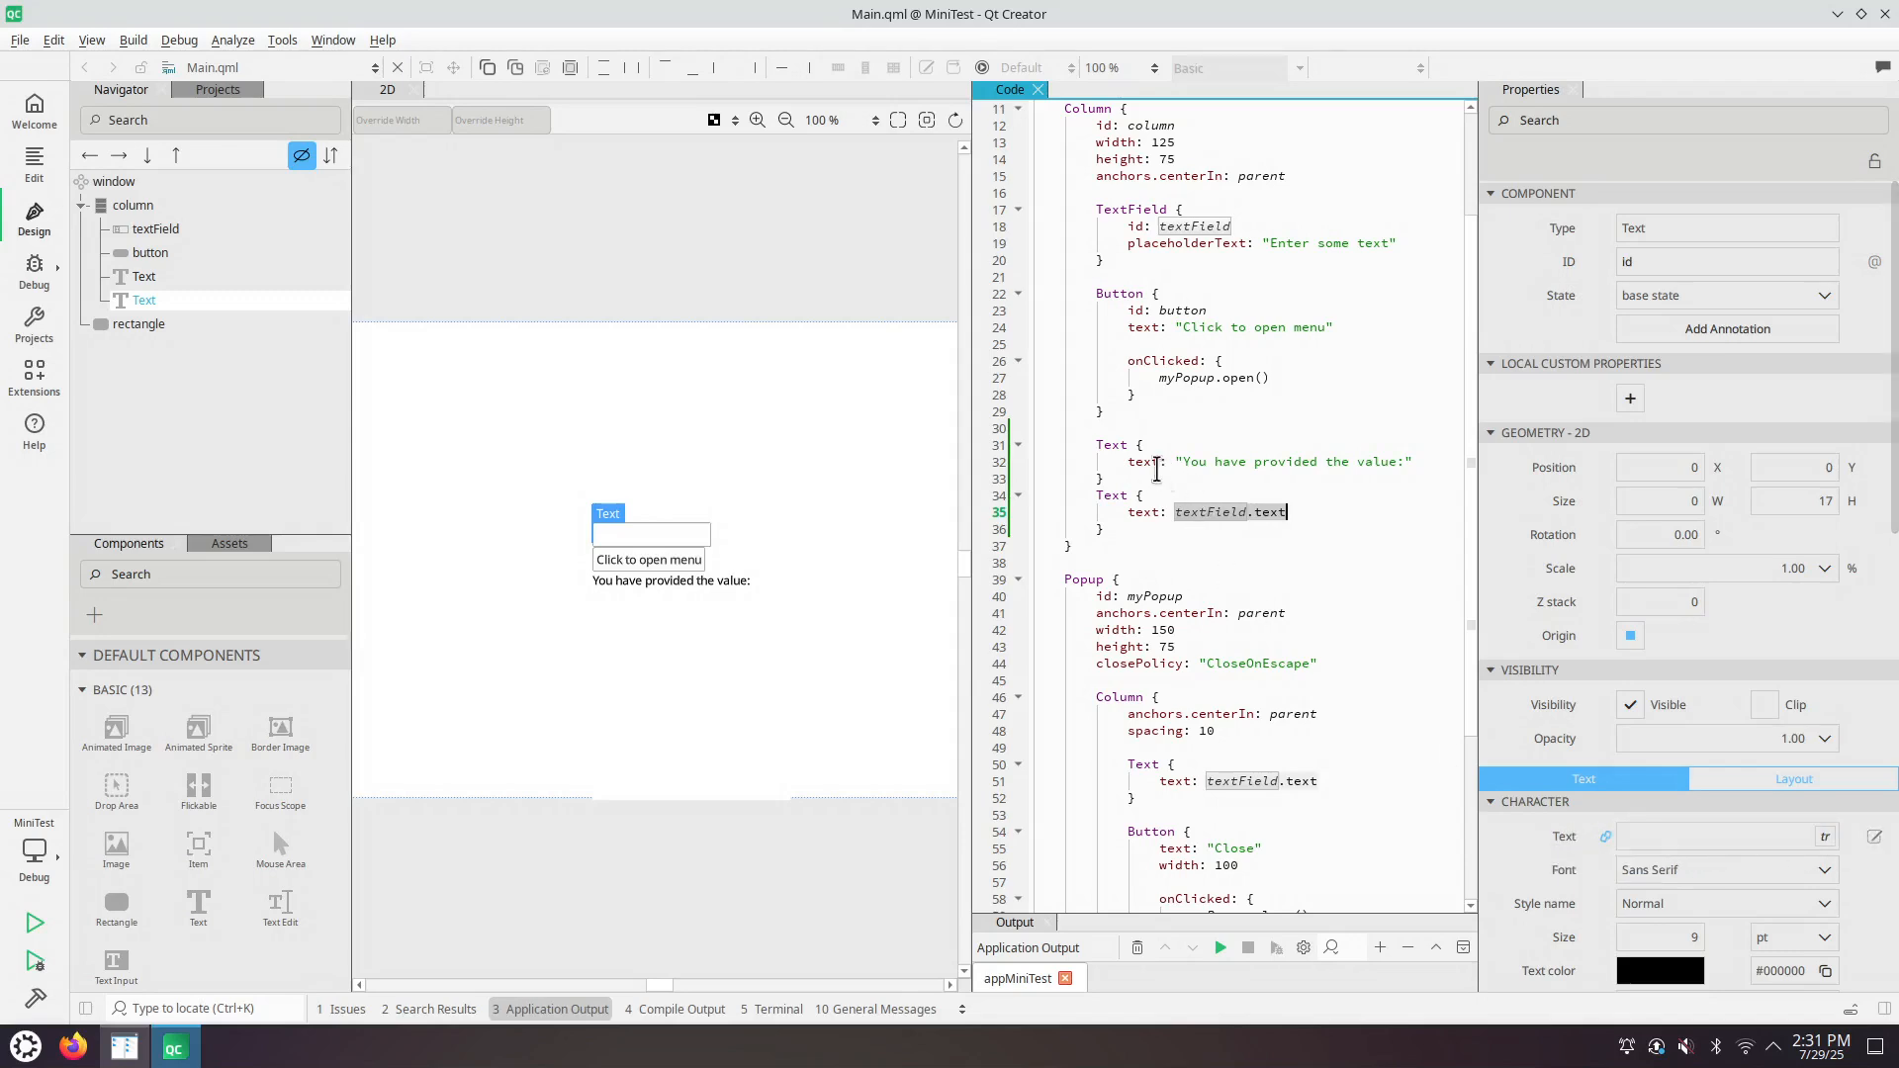
# - On the bound Text item, peek at the text property's binding menu and rich-text editor and cancel both
pyautogui.click(1117, 443)
pyautogui.click(1199, 462)
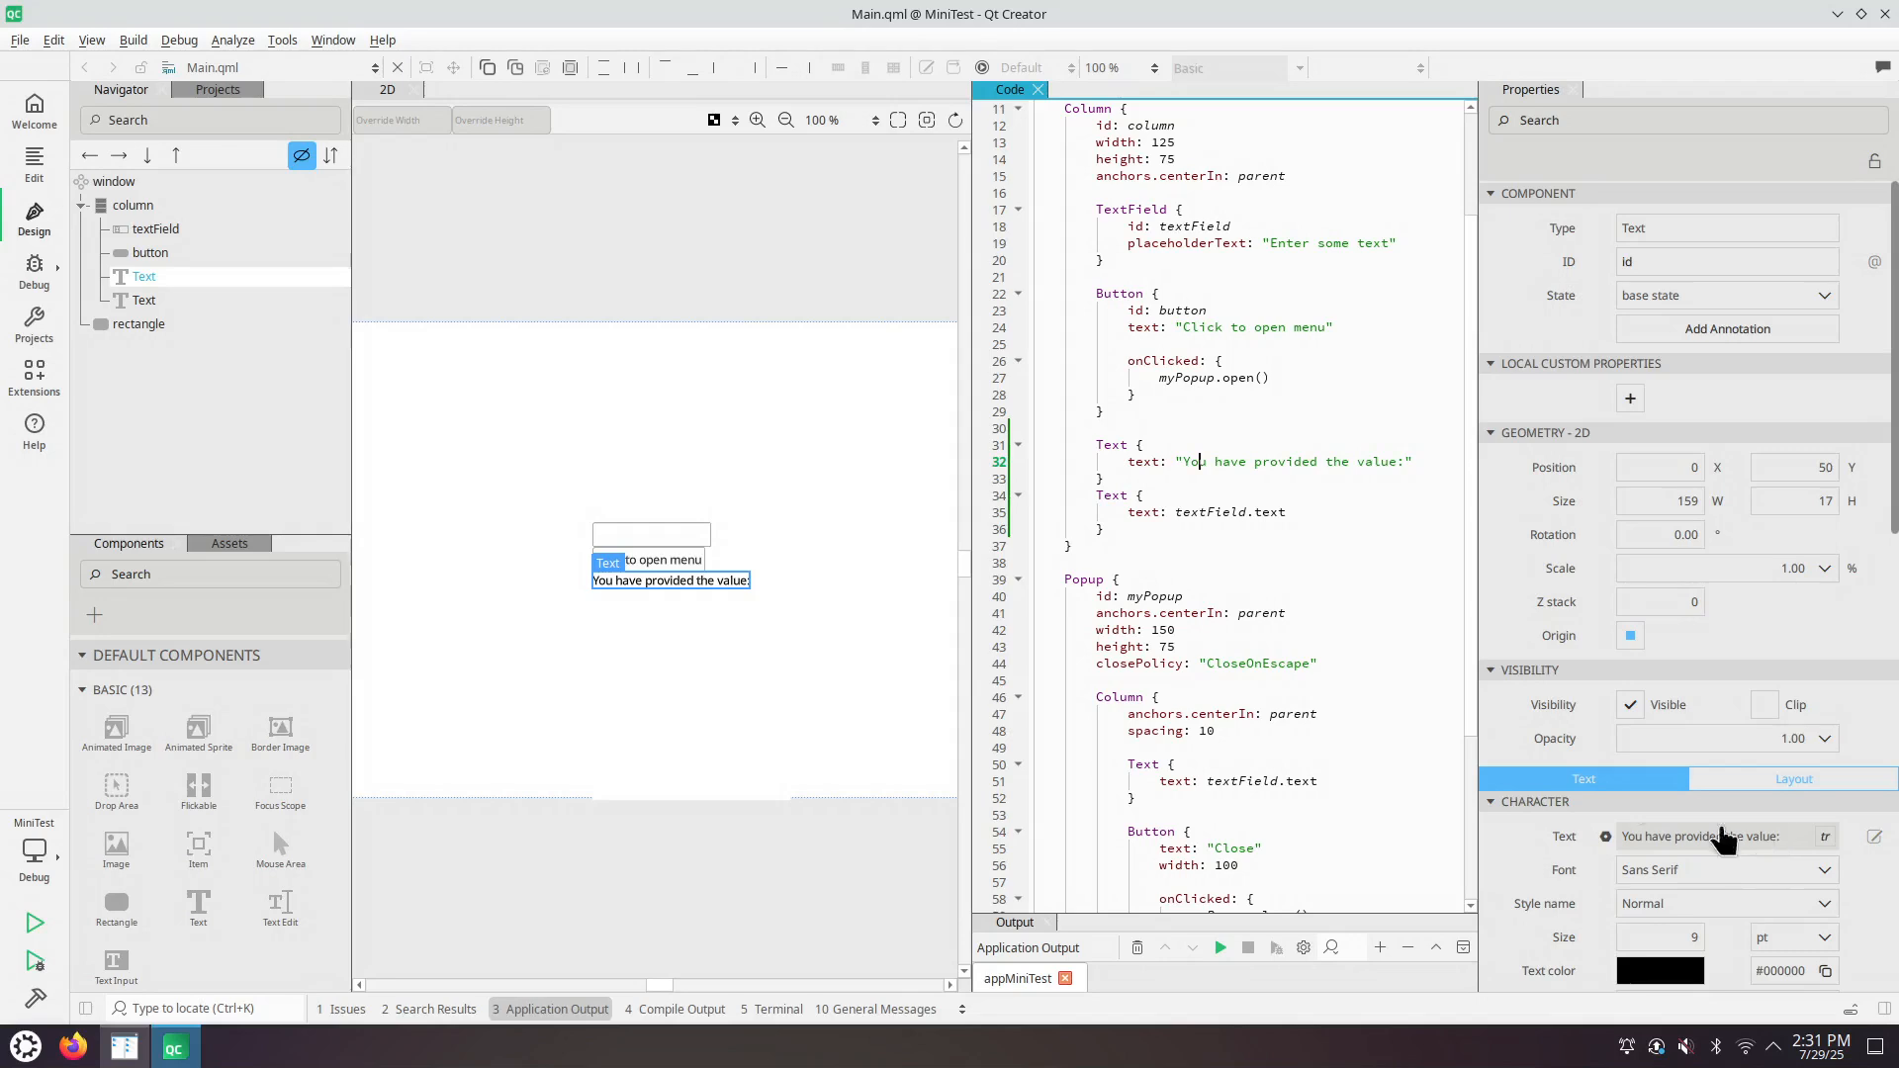
pyautogui.press('Down')
pyautogui.press('Down')
pyautogui.press('Down')
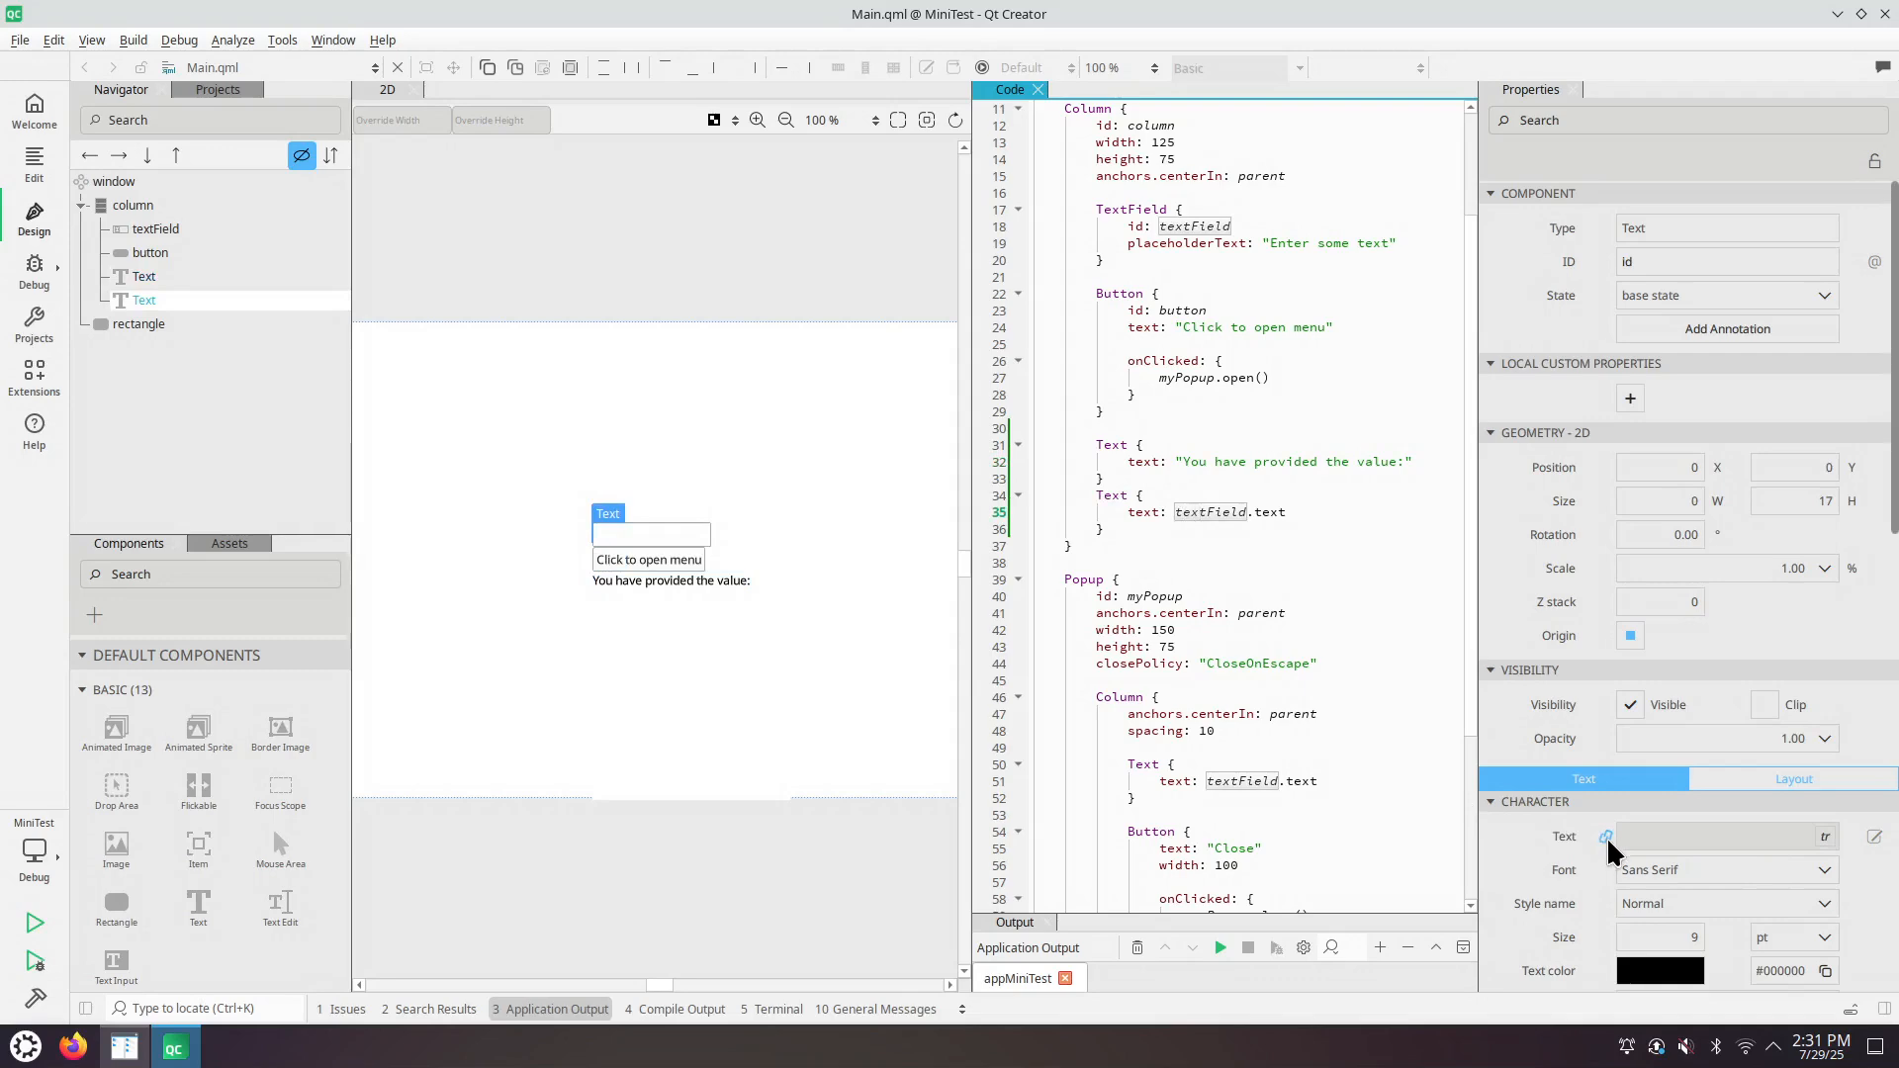
pyautogui.click(1605, 841)
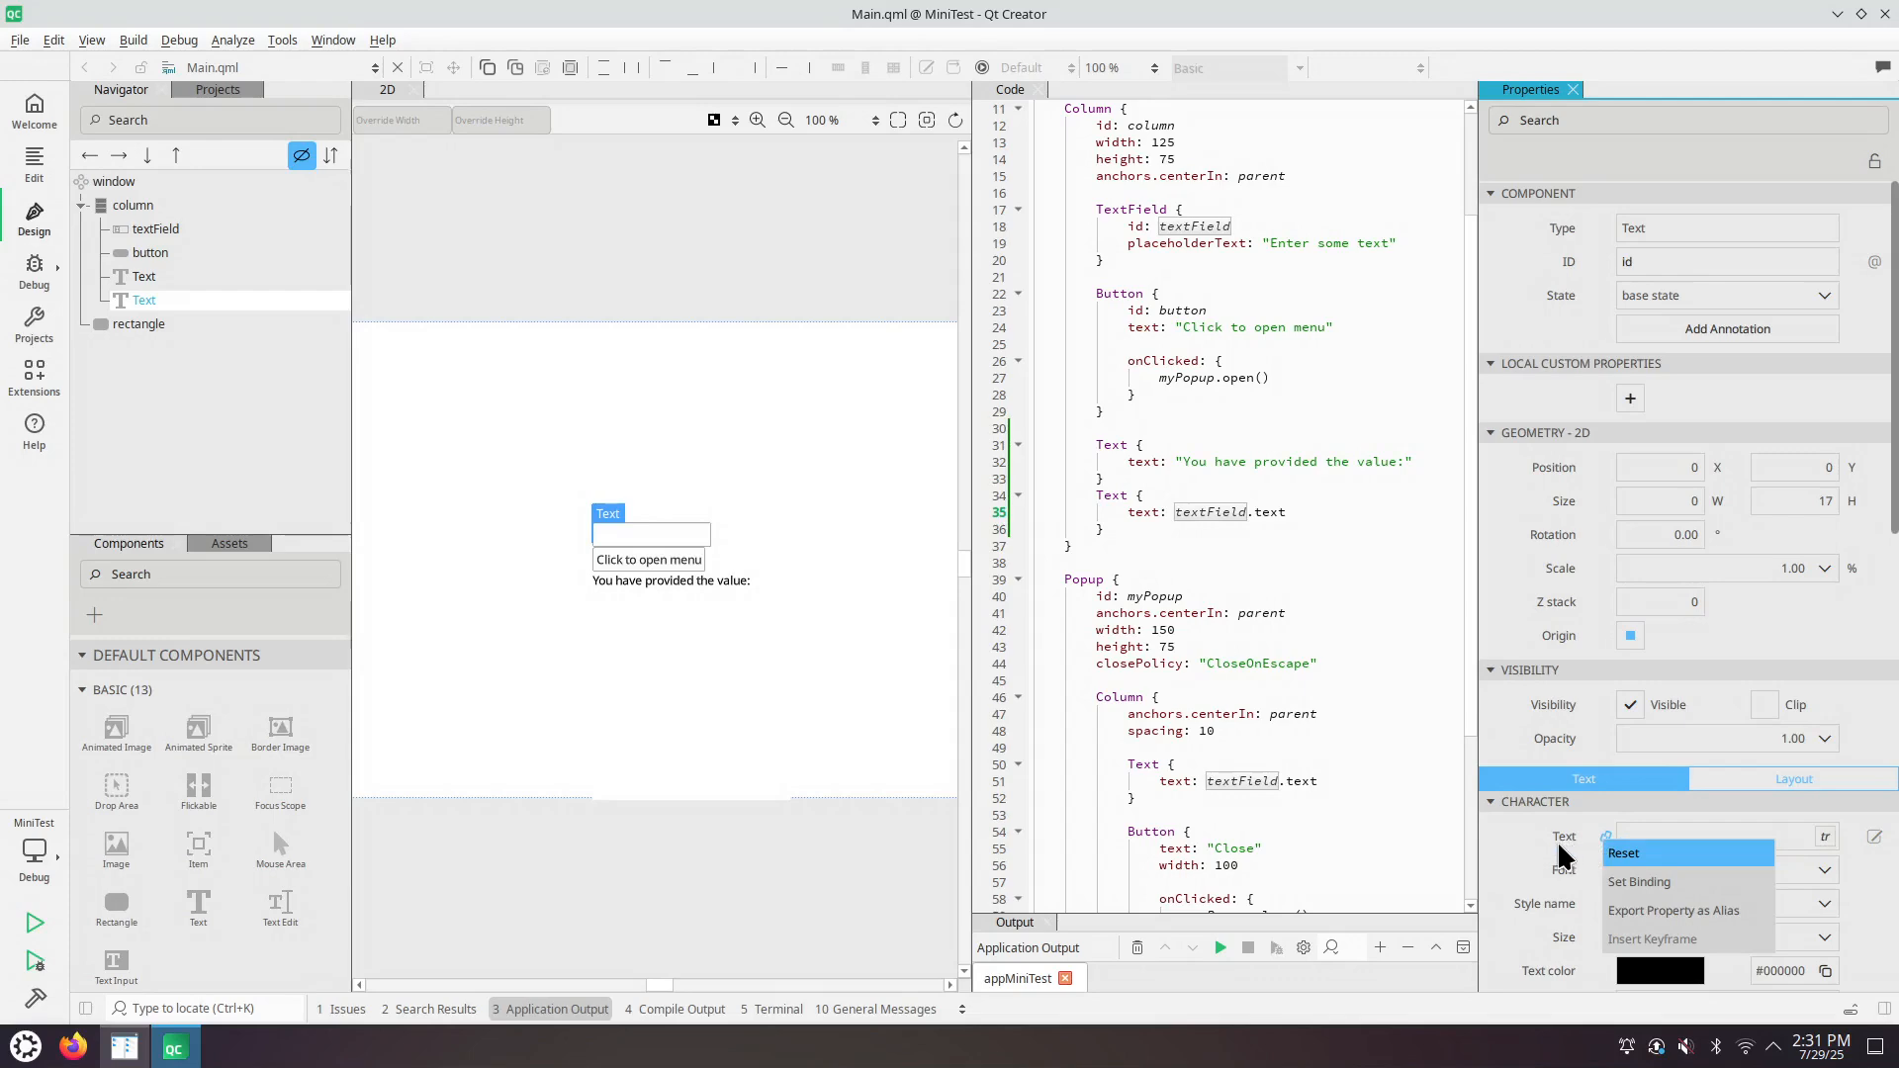
pyautogui.click(1522, 828)
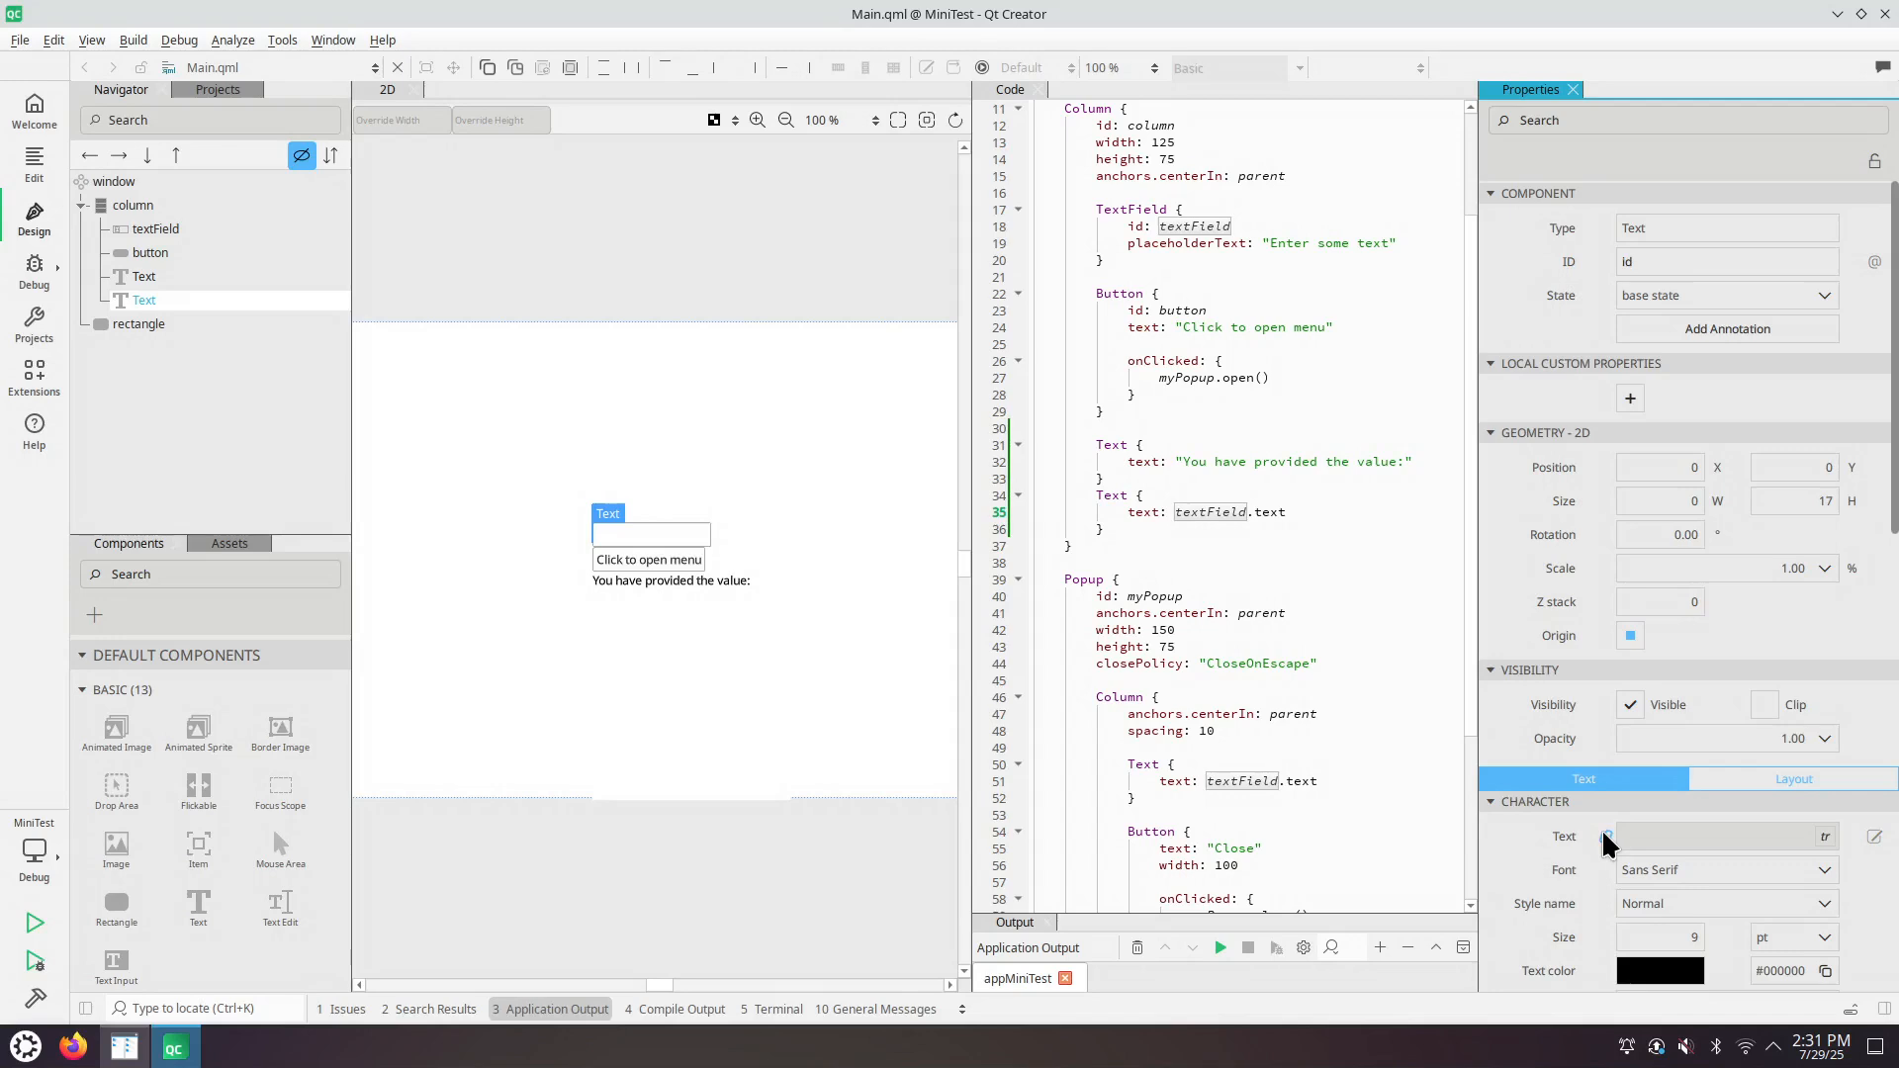
pyautogui.click(1133, 512)
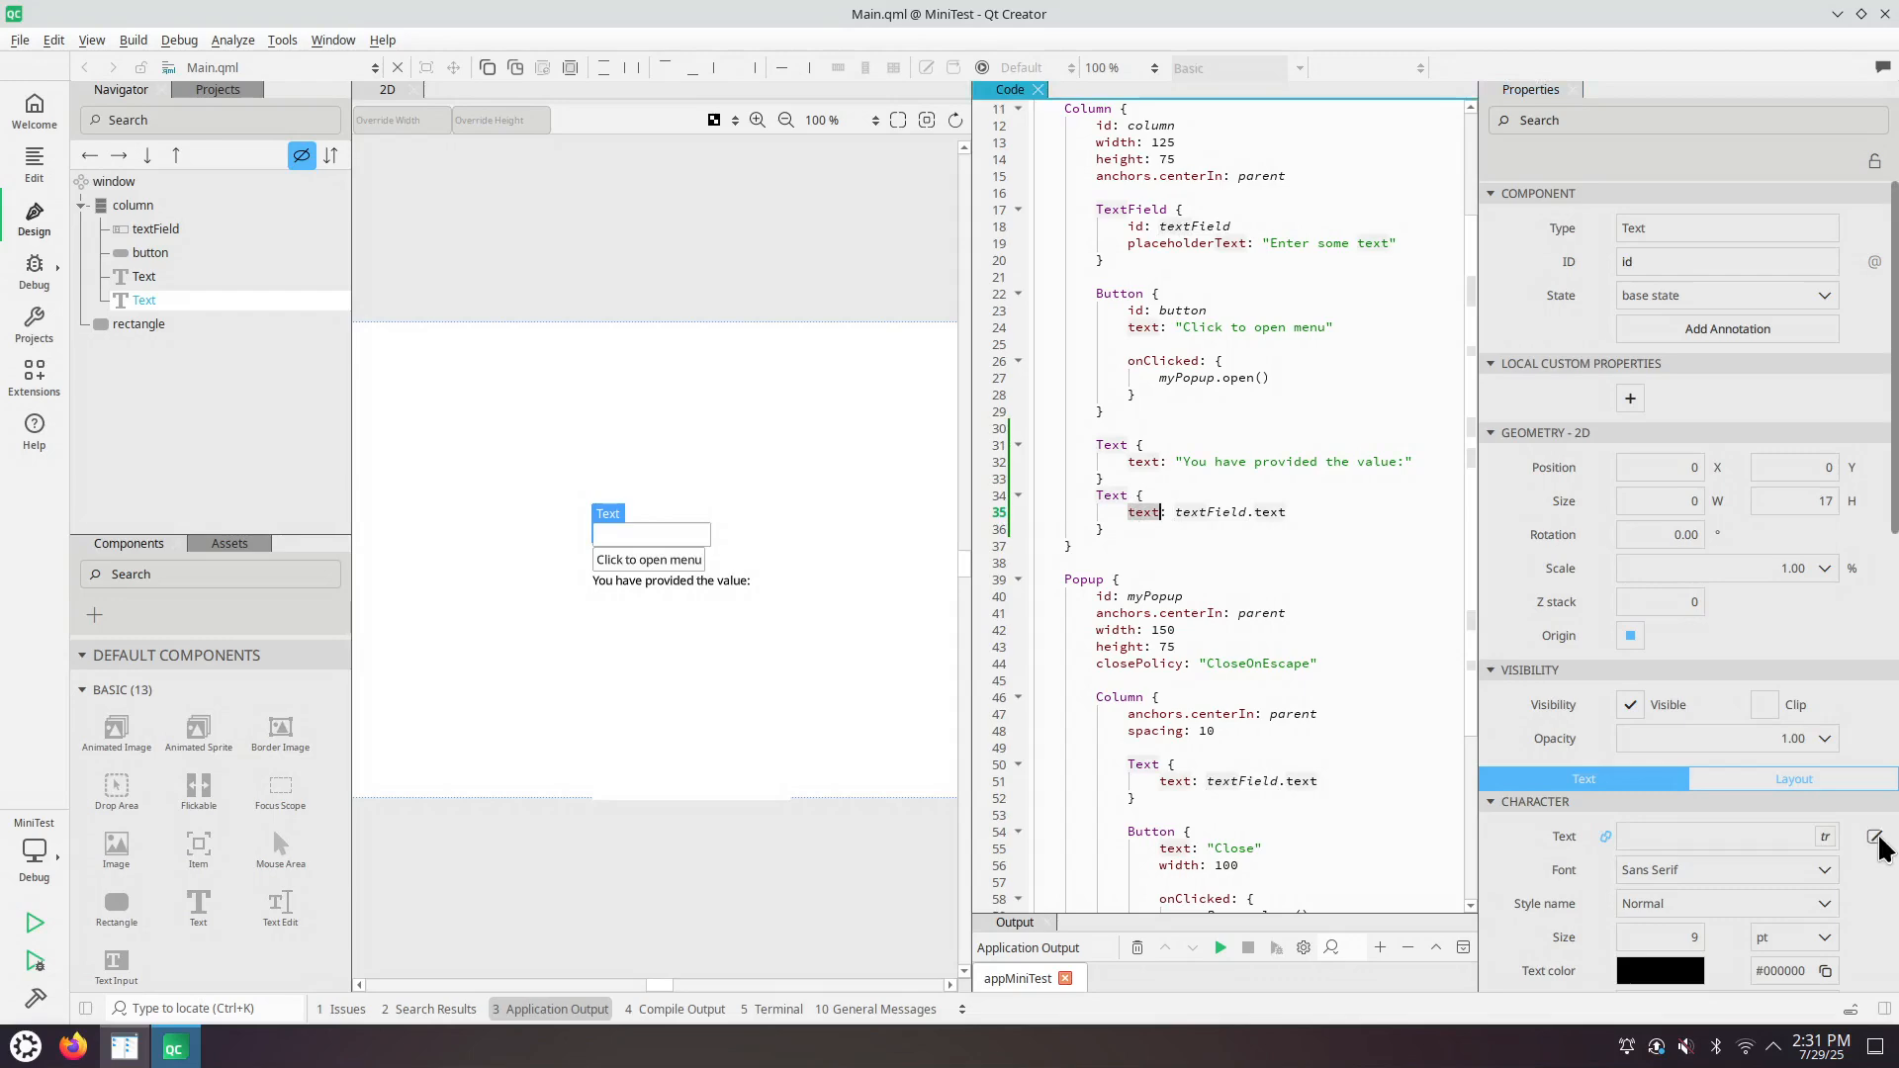
pyautogui.click(1873, 838)
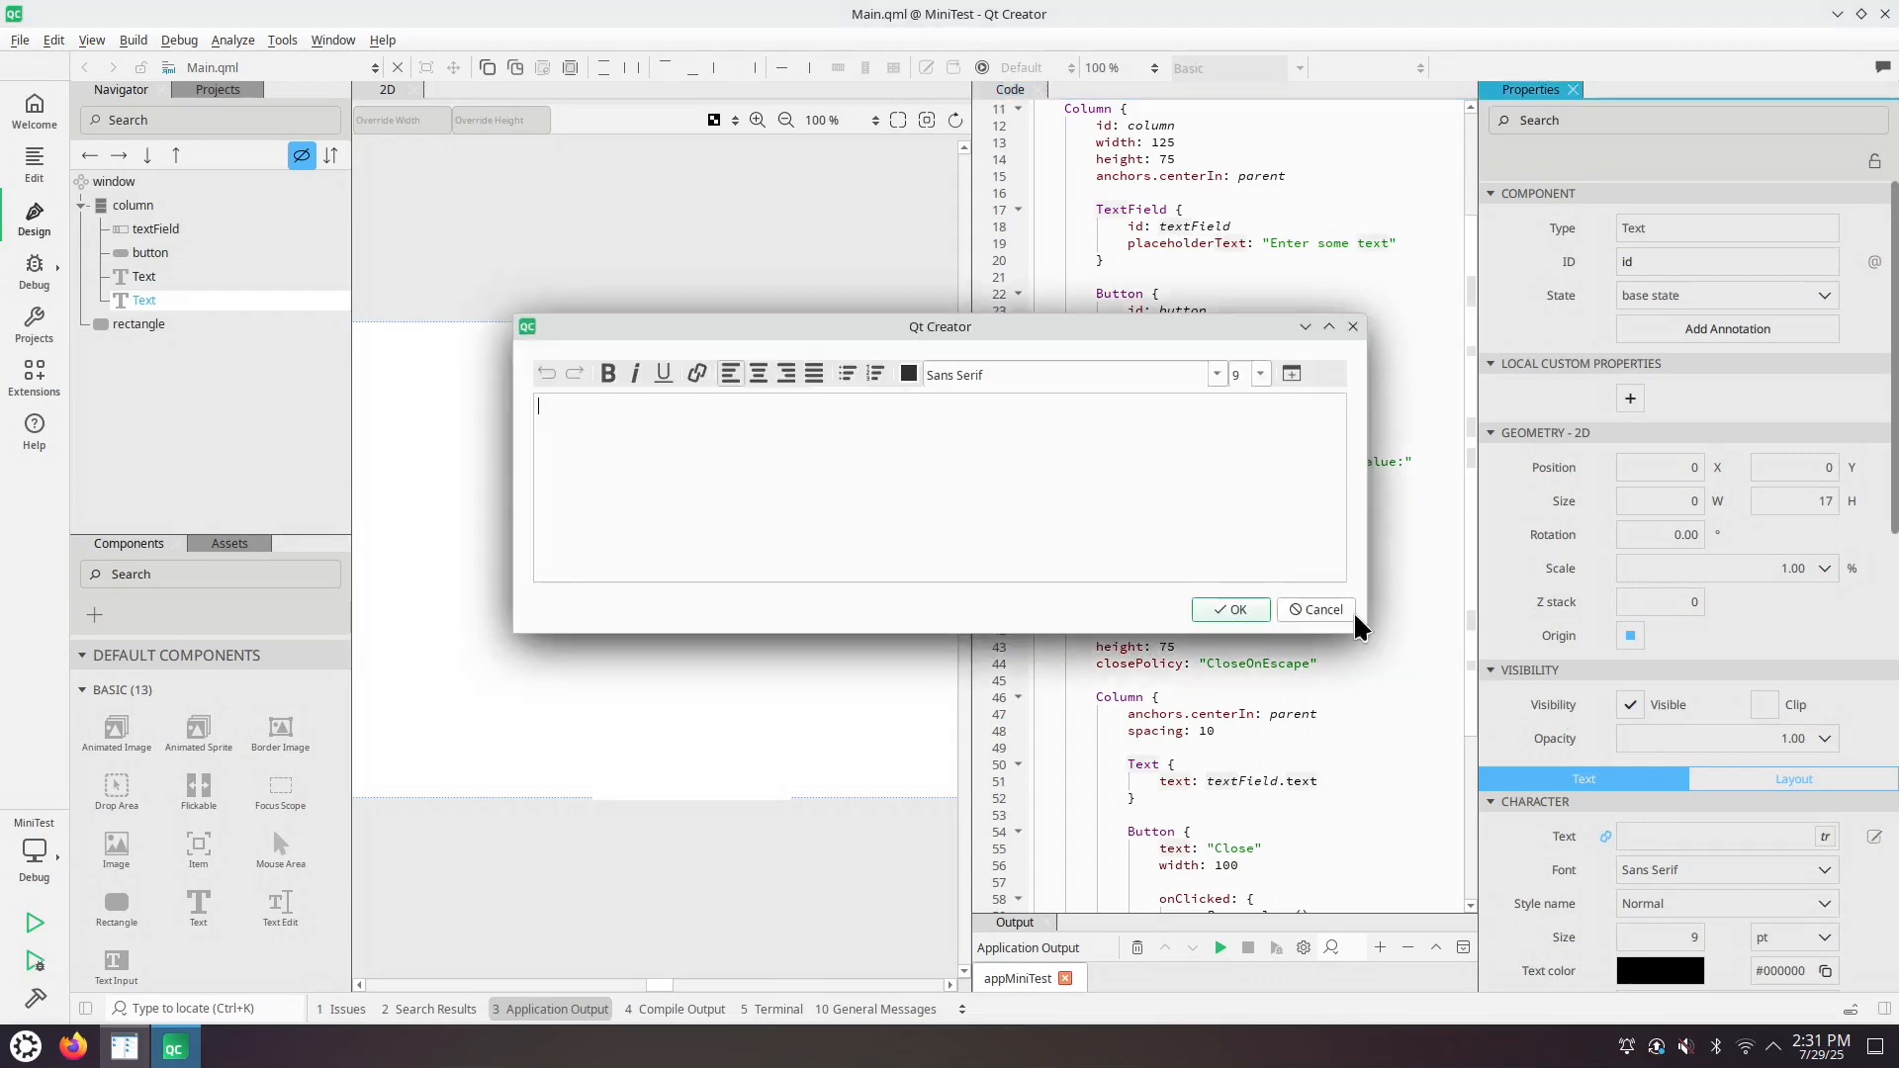
pyautogui.click(1319, 609)
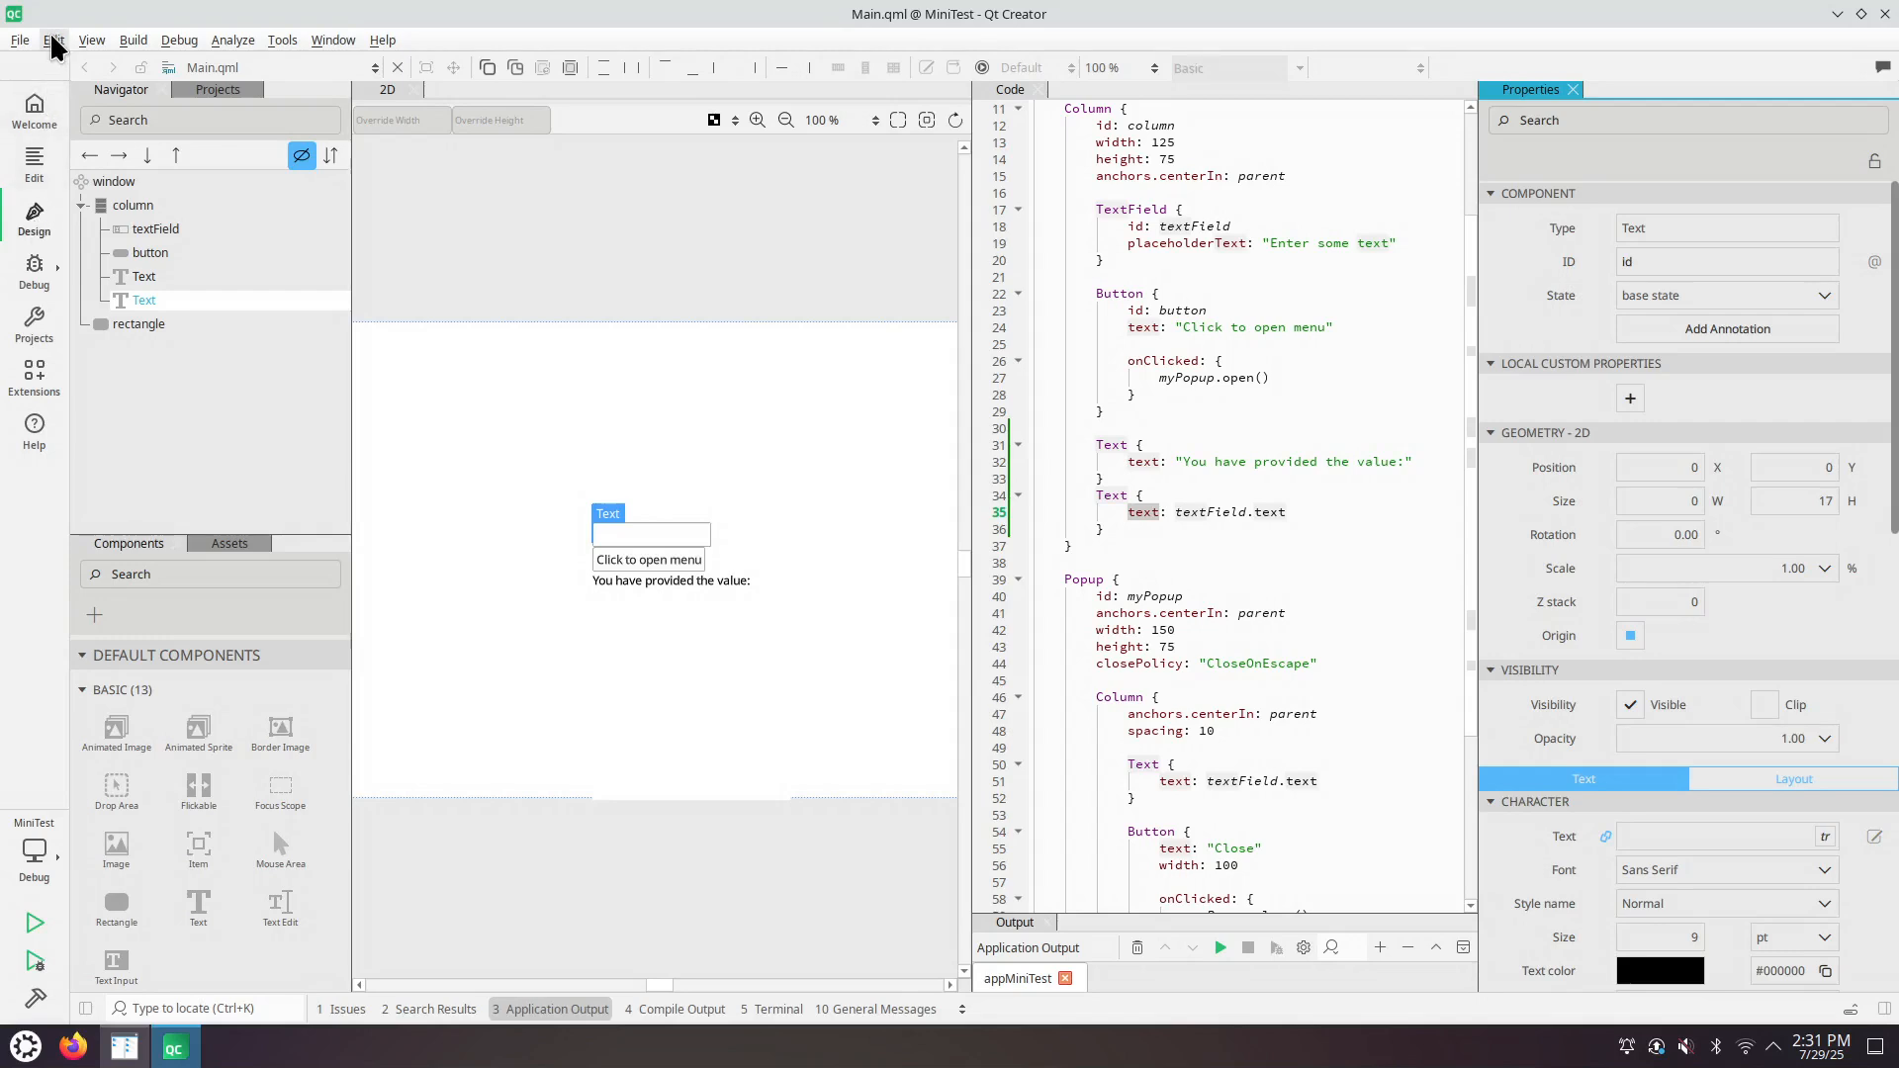
# - Show the Connections and Curves panels from View > Views, then dismiss the menu
pyautogui.click(89, 40)
pyautogui.moveTo(119, 162)
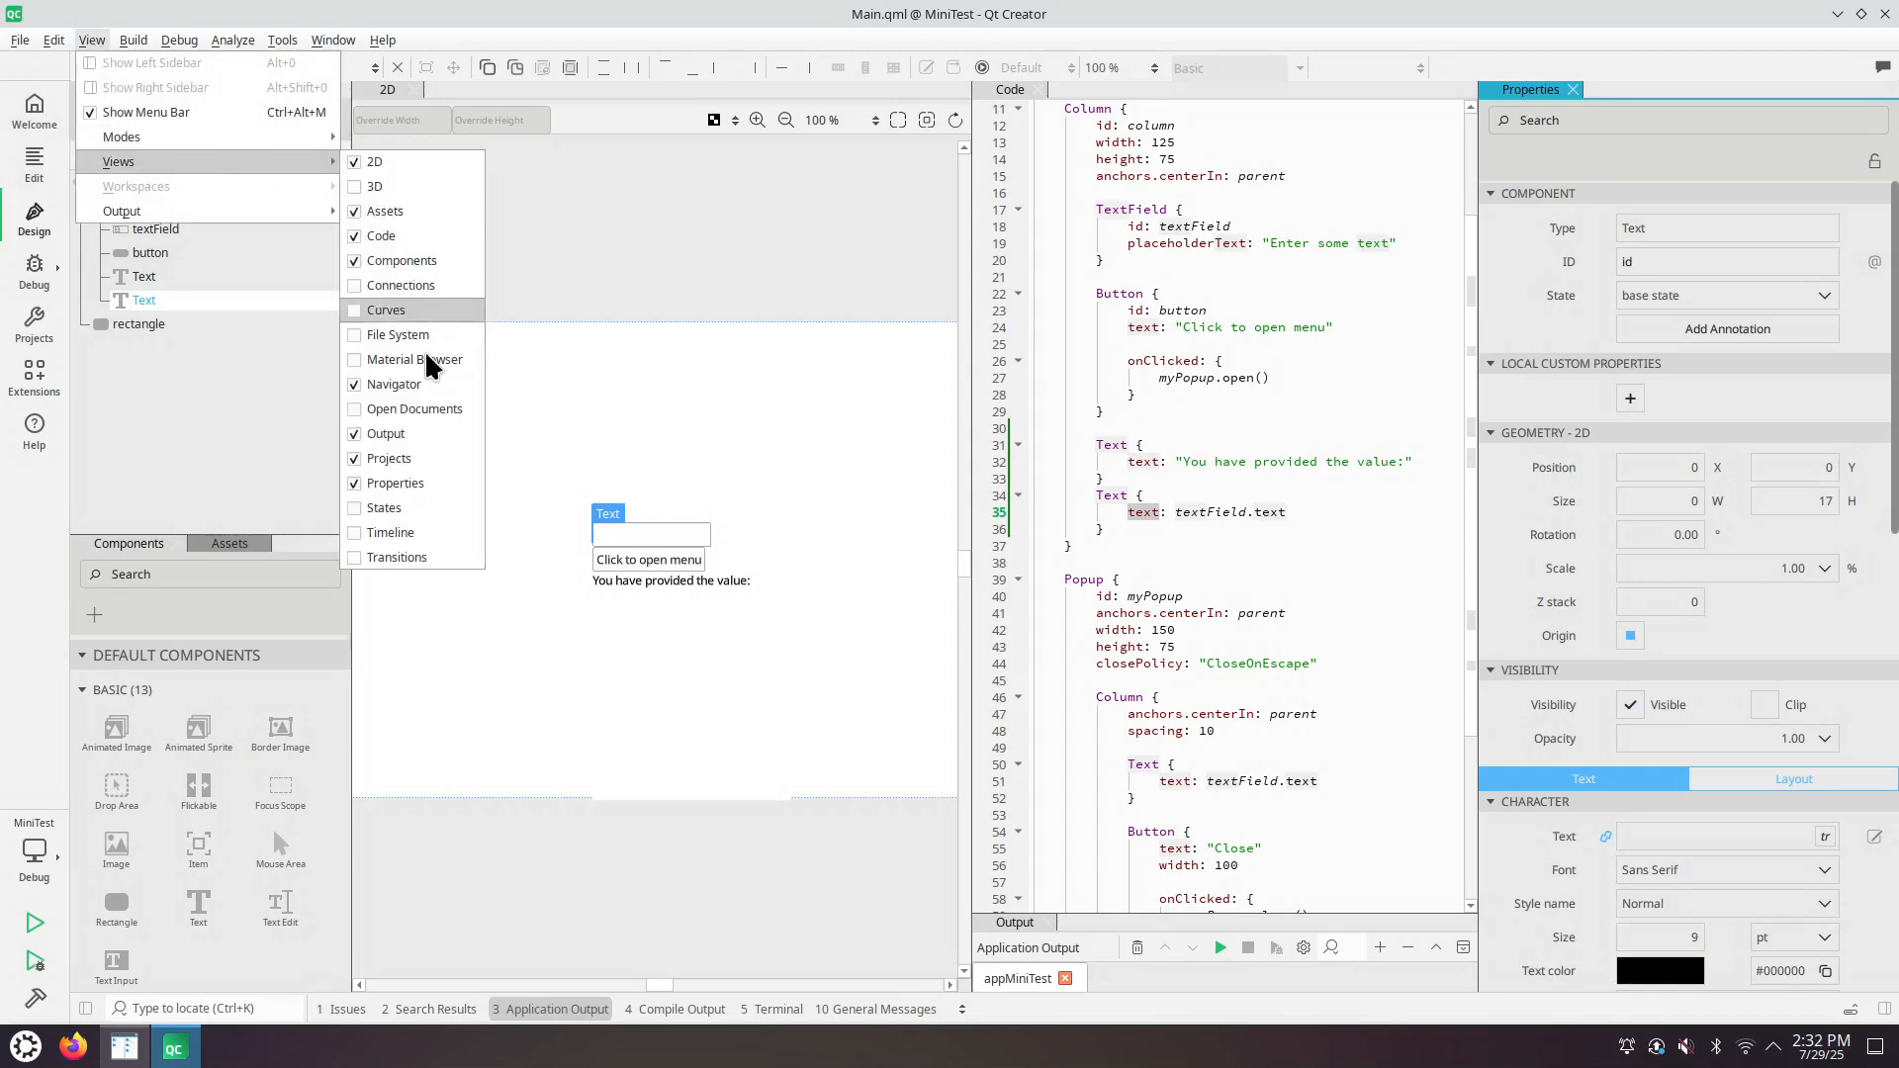
pyautogui.click(405, 286)
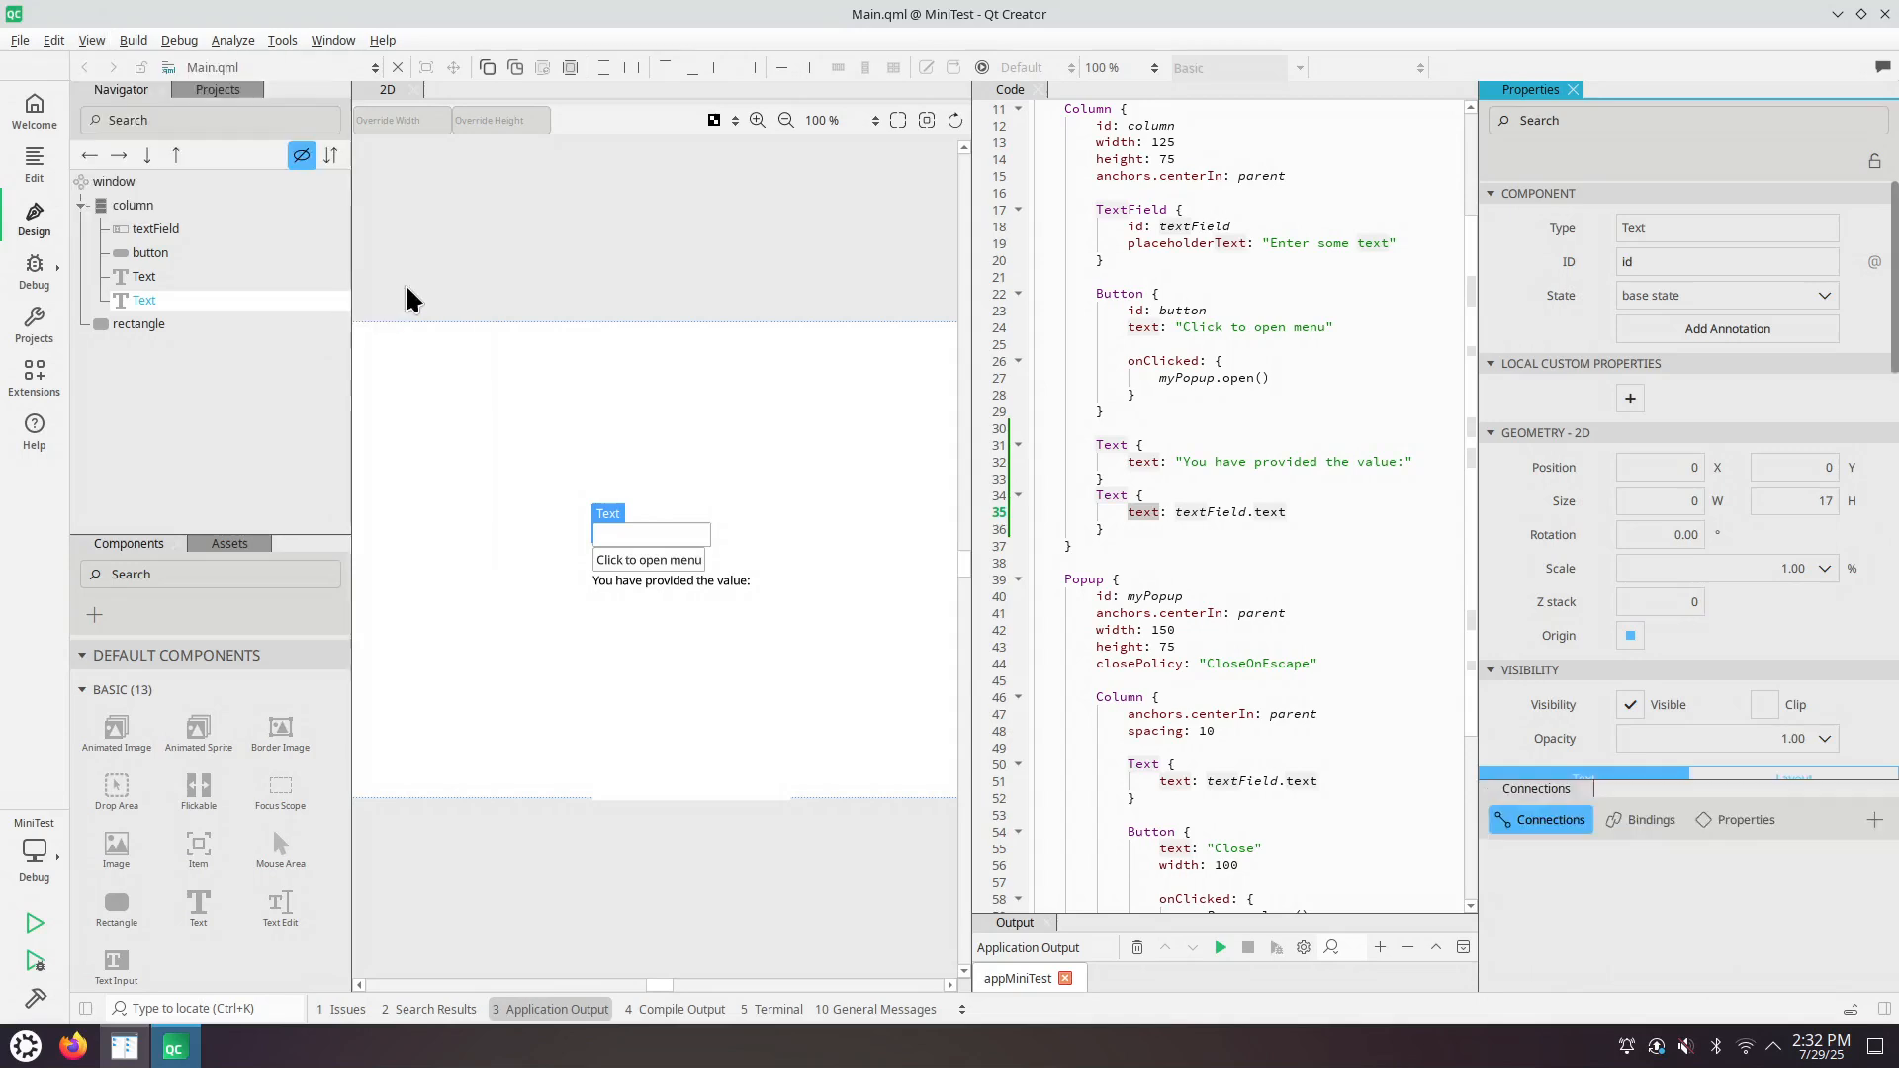
pyautogui.click(89, 40)
pyautogui.moveTo(120, 160)
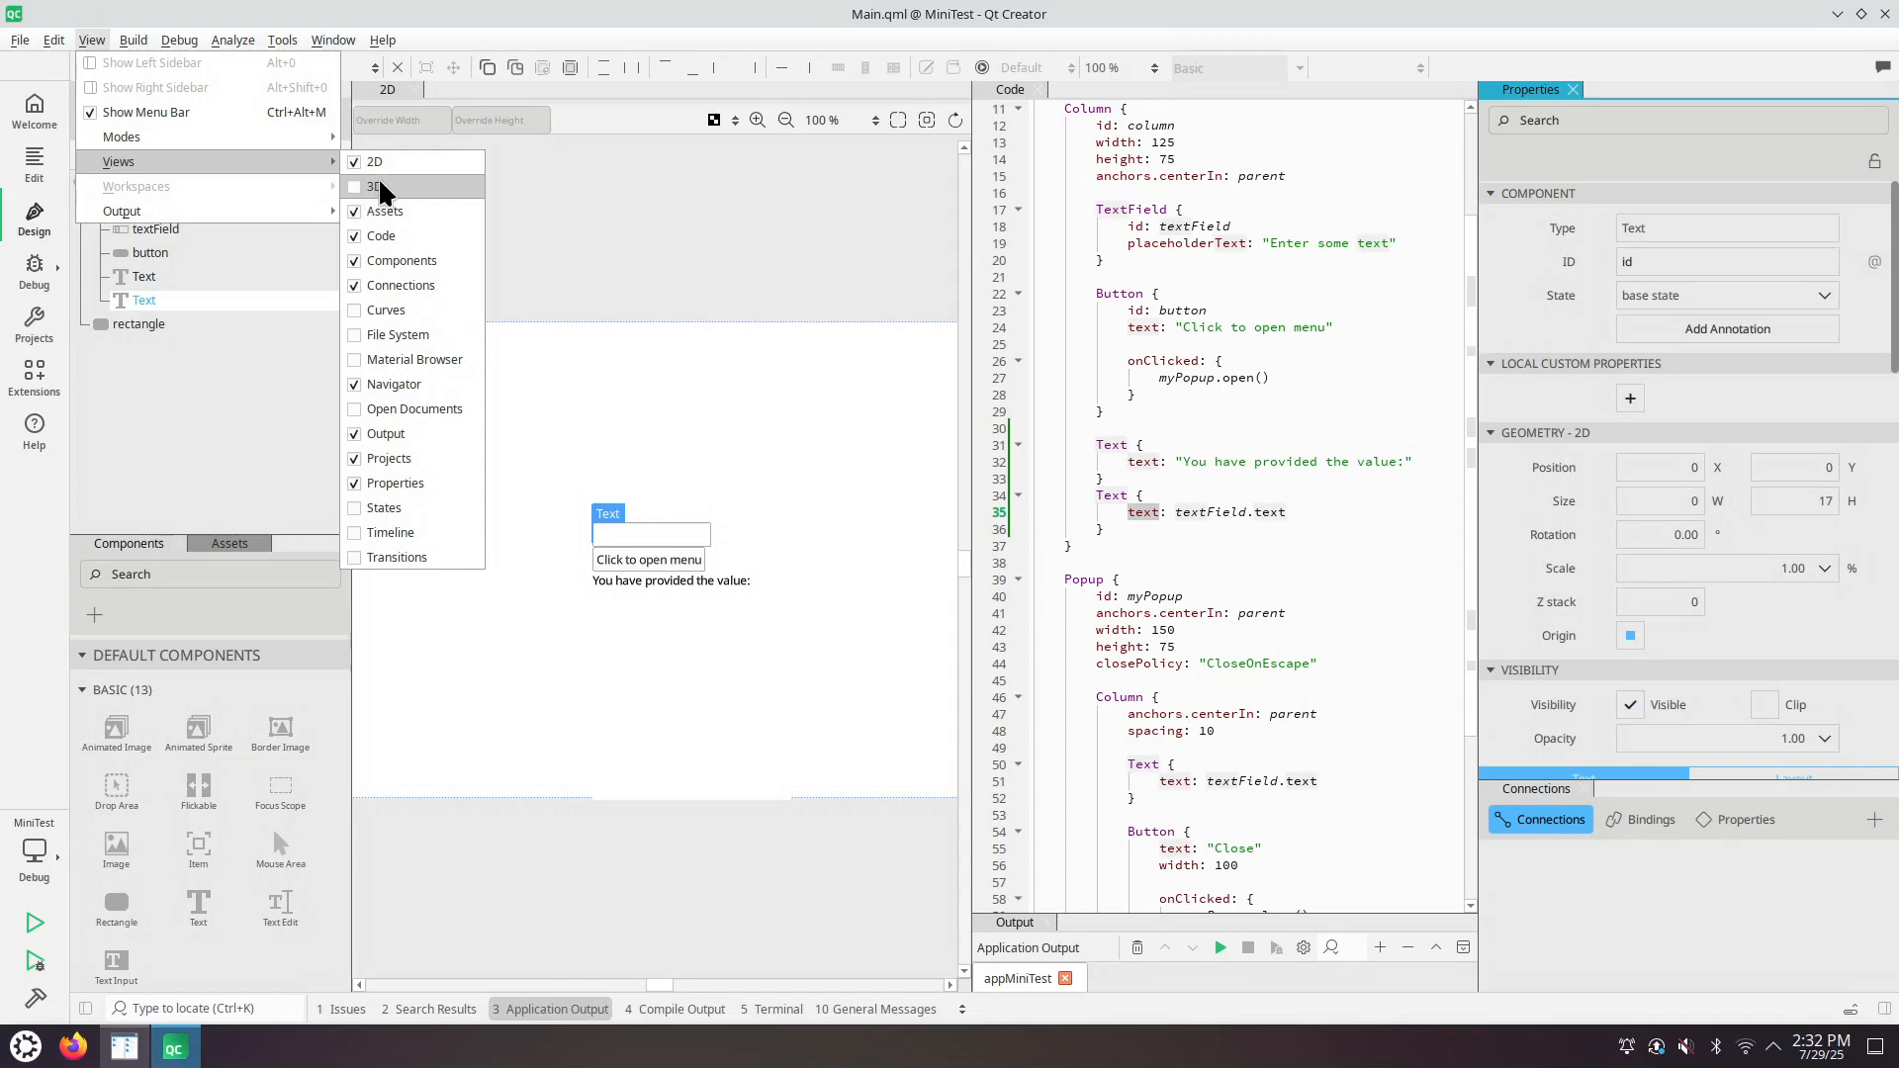
pyautogui.click(398, 309)
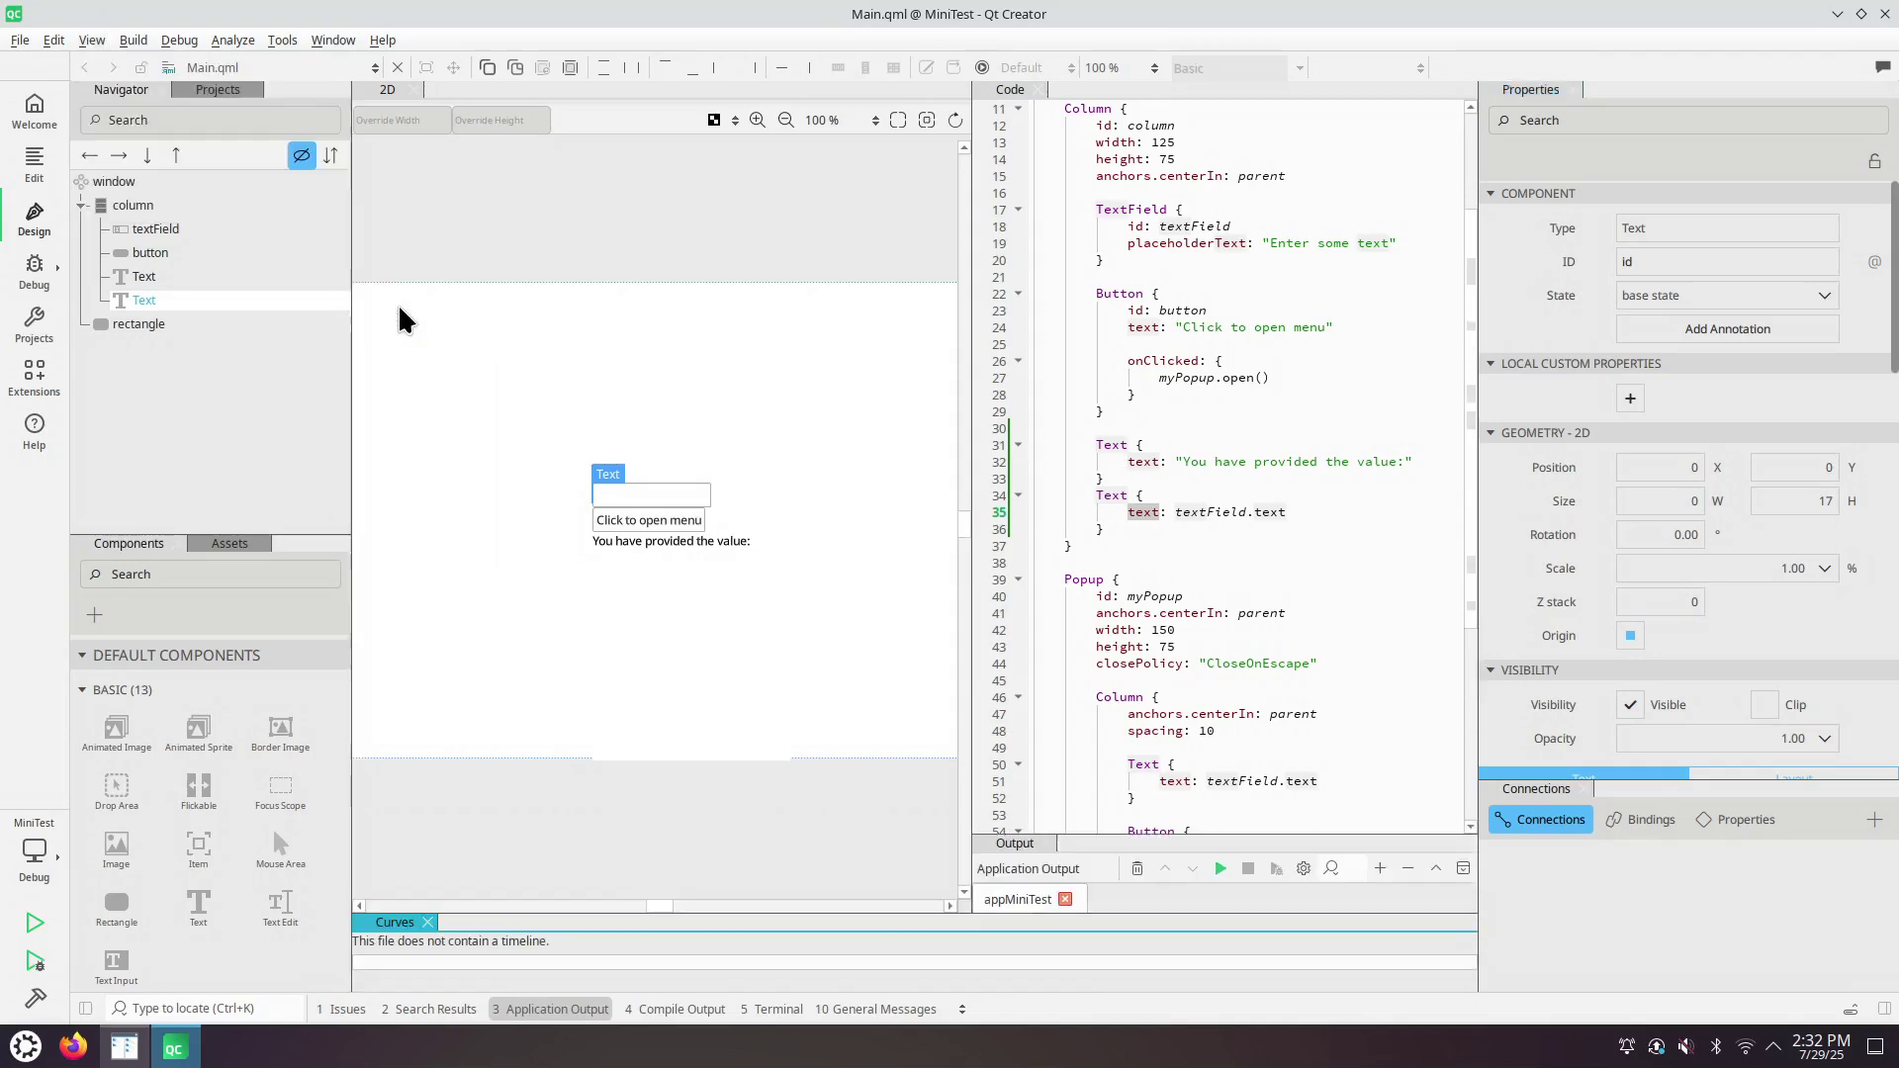
pyautogui.click(89, 42)
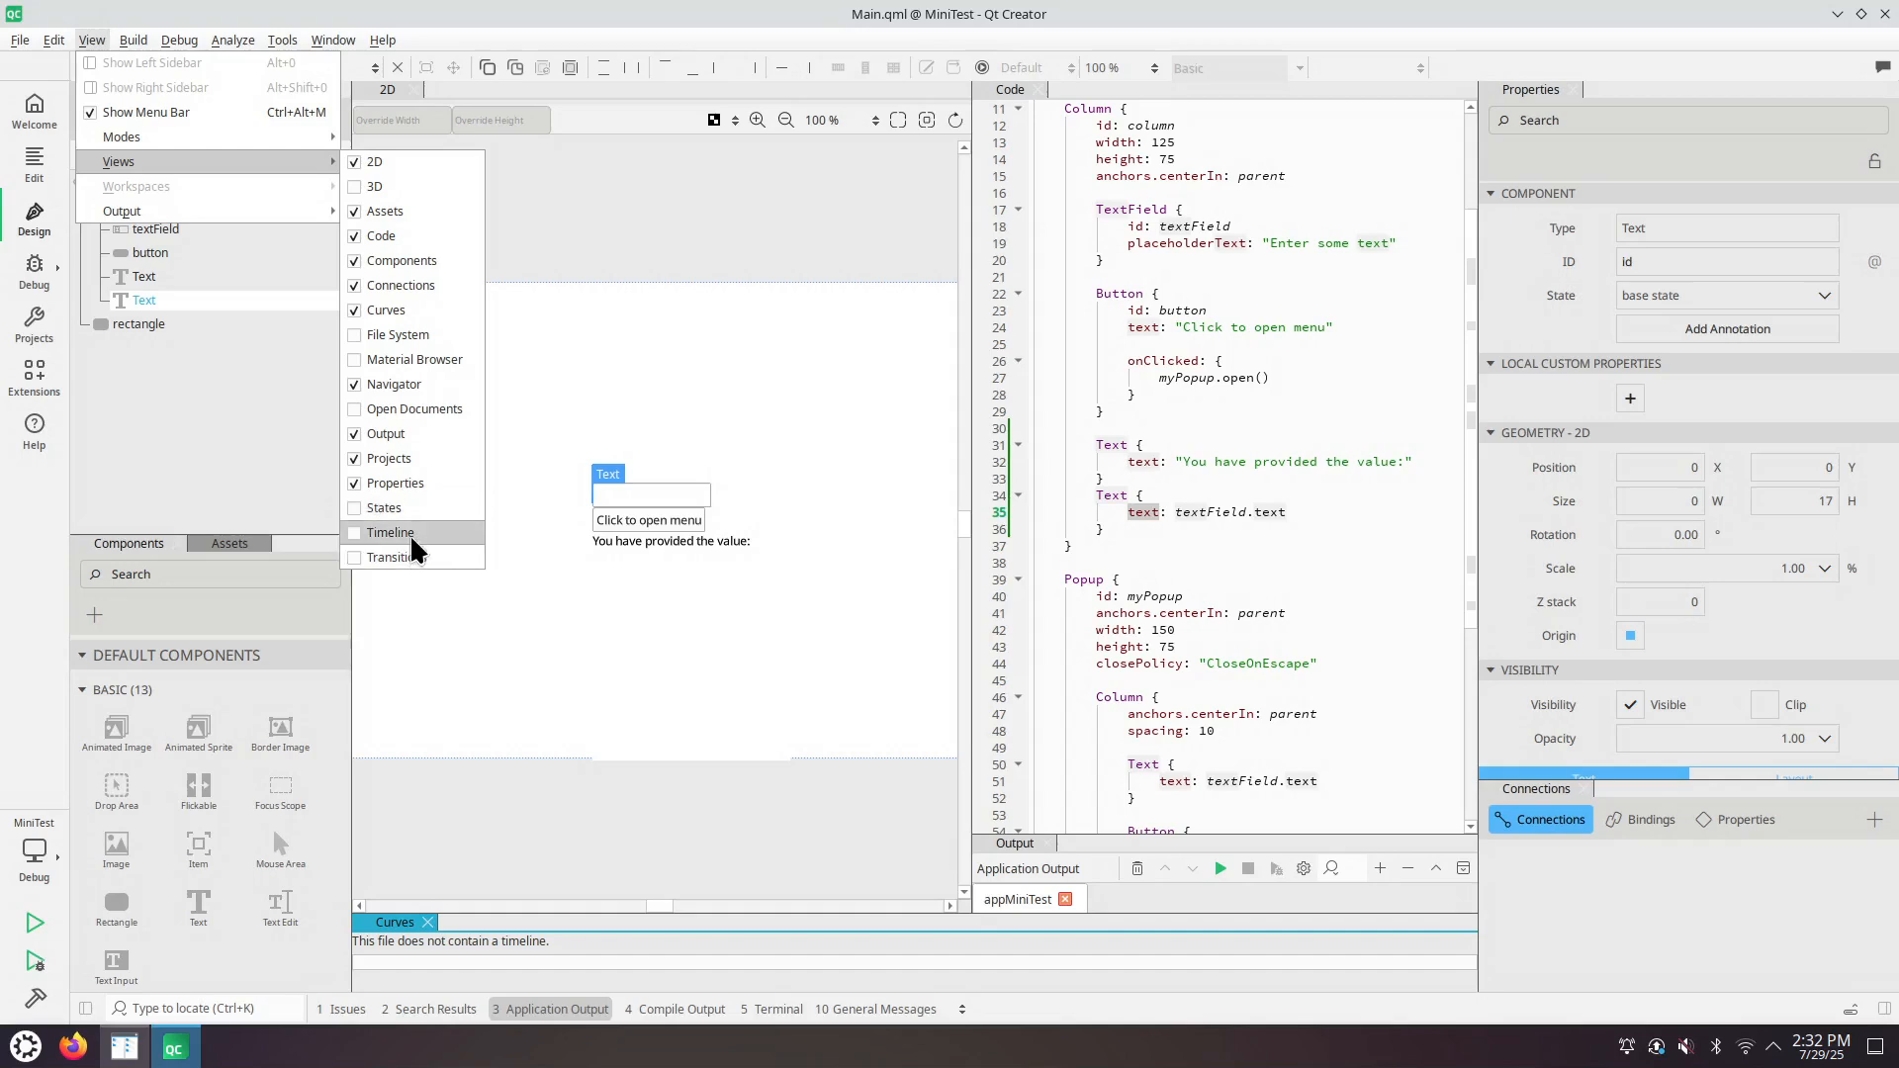
pyautogui.click(690, 816)
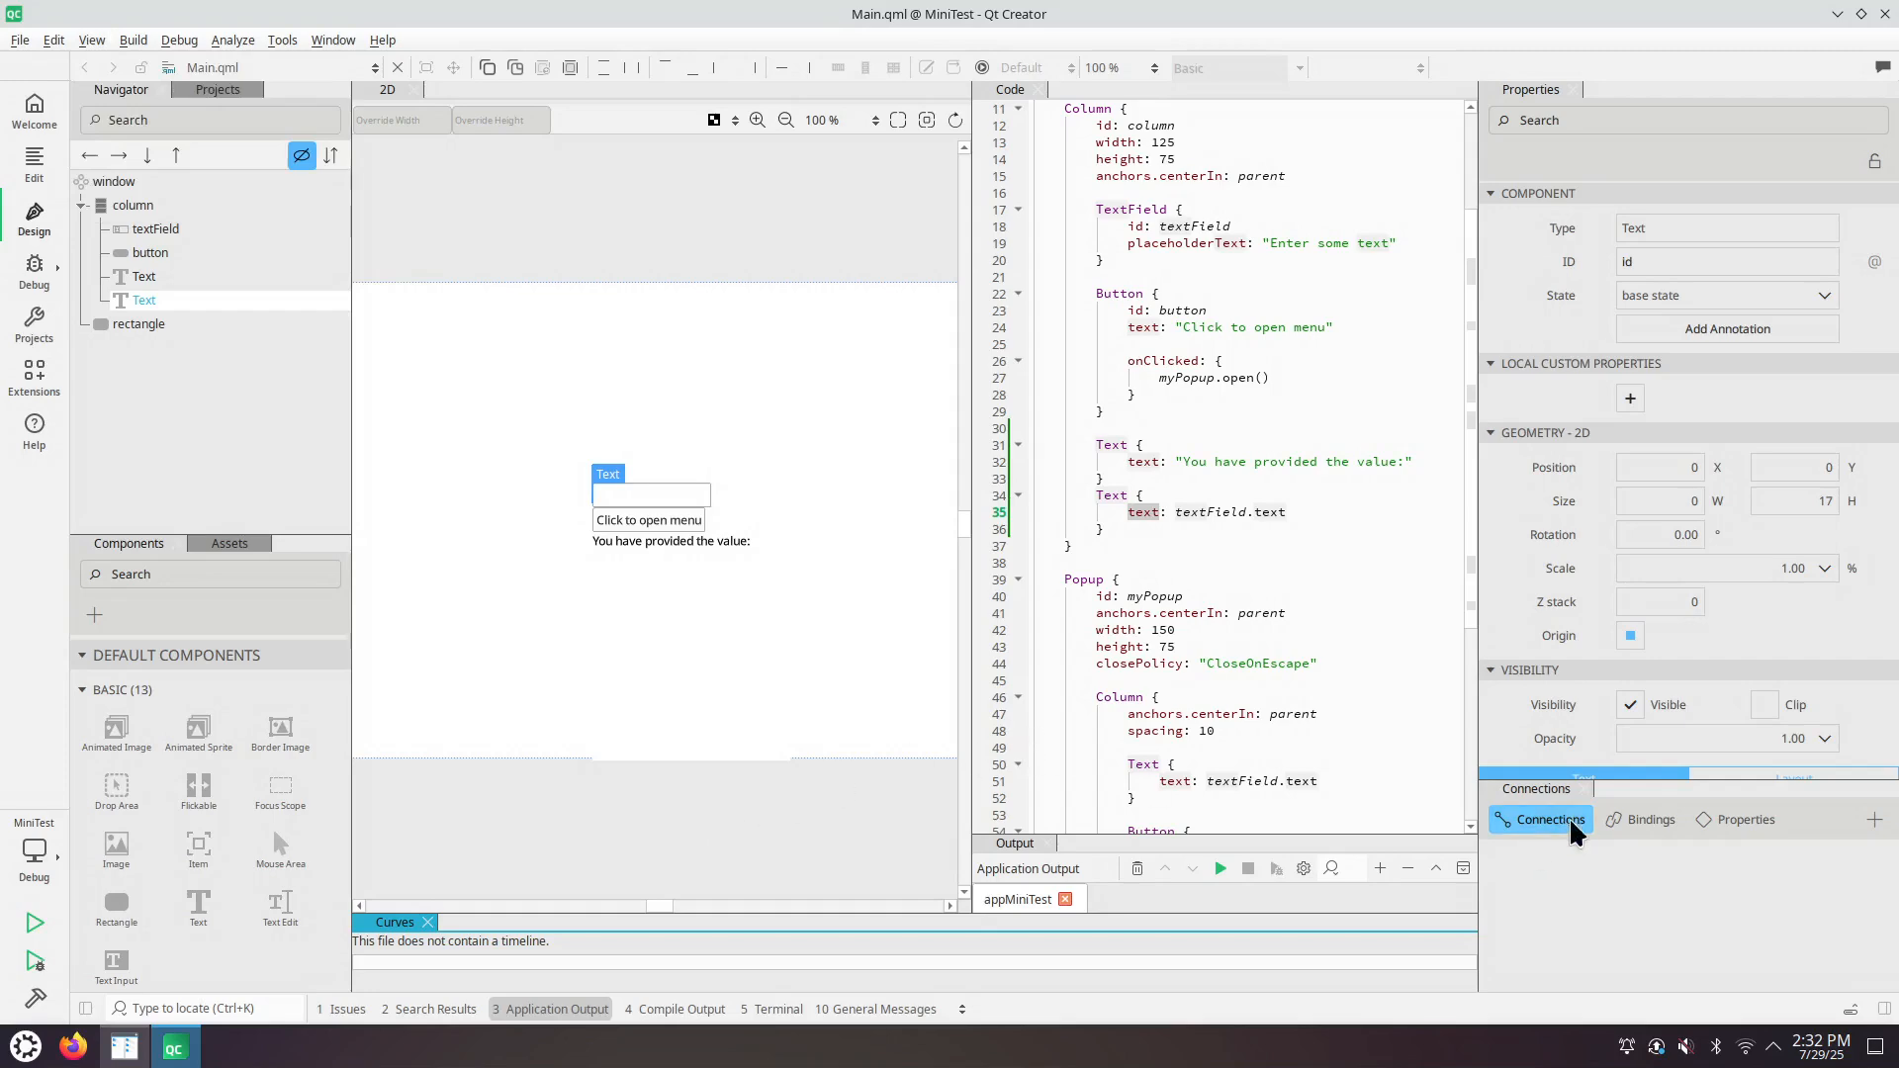
# - On the Bindings tab, open the Text-to-textField.text binding for editing
pyautogui.click(1644, 819)
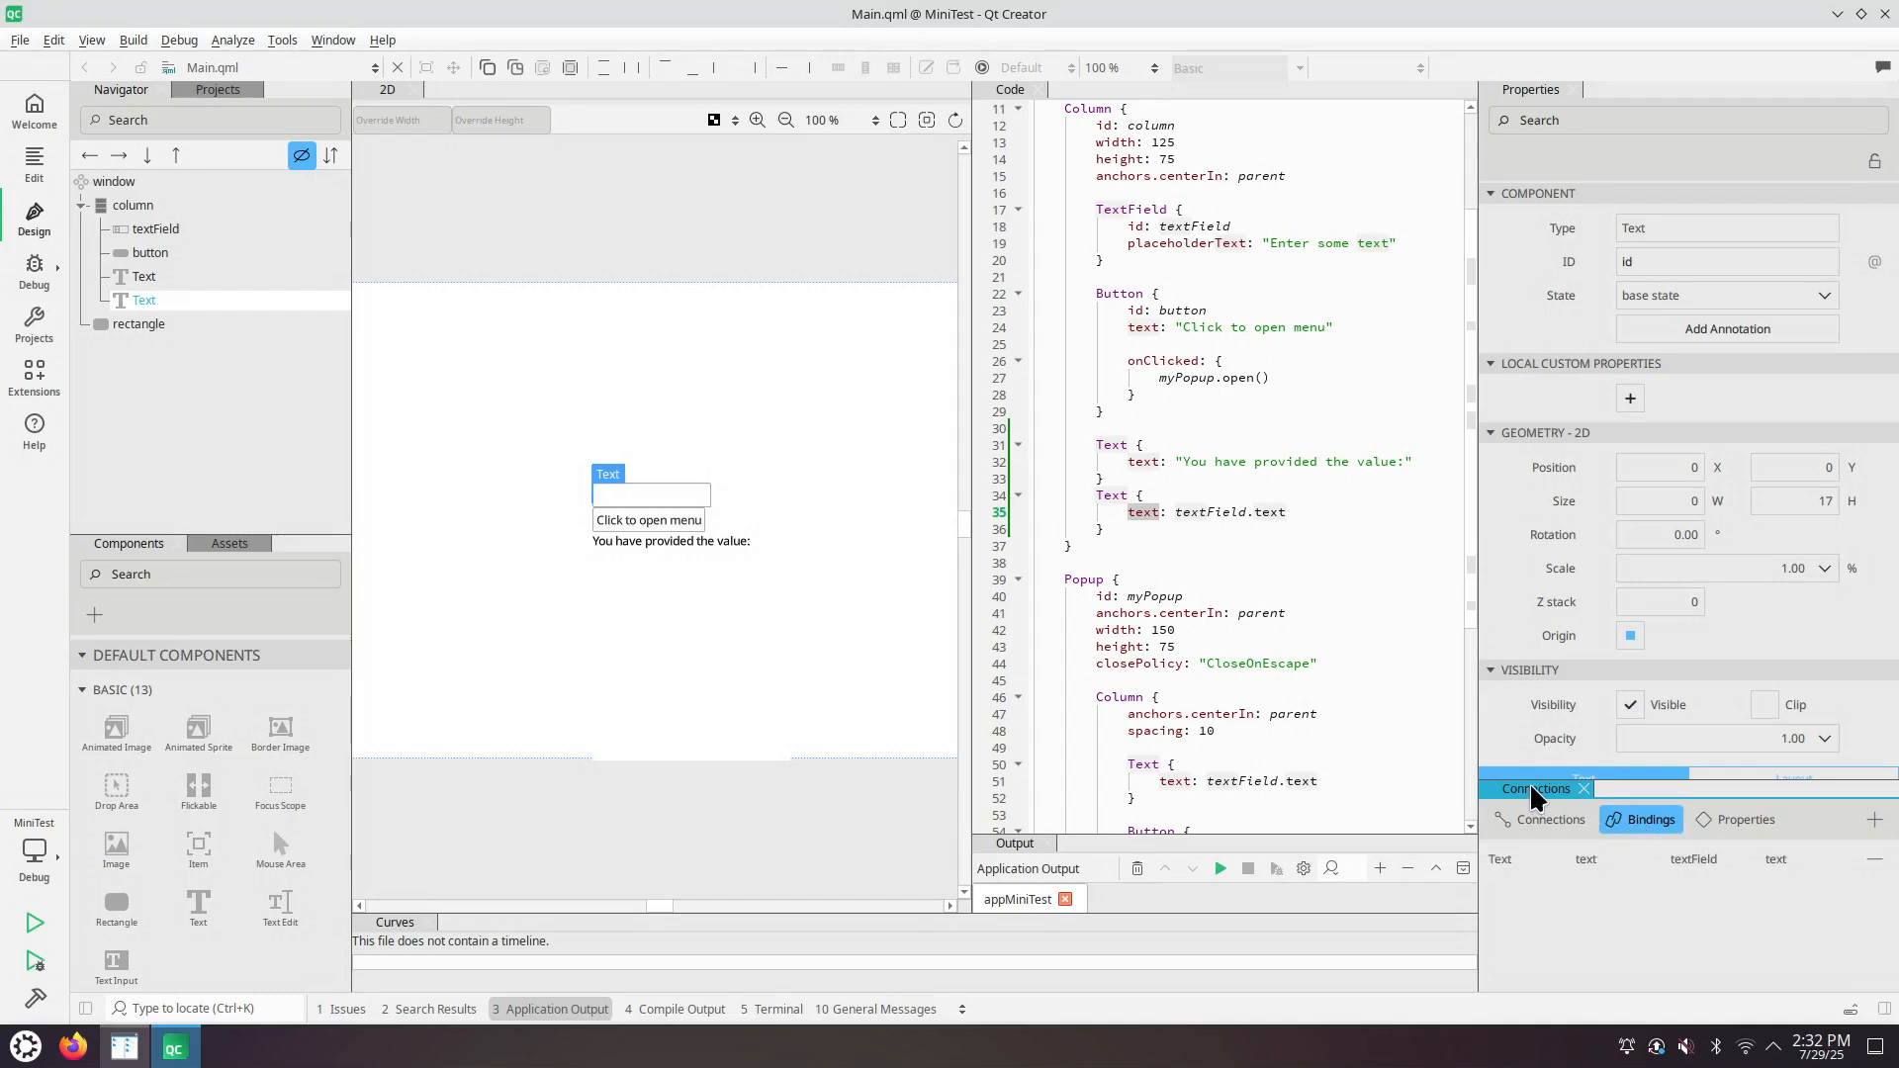
pyautogui.click(1524, 860)
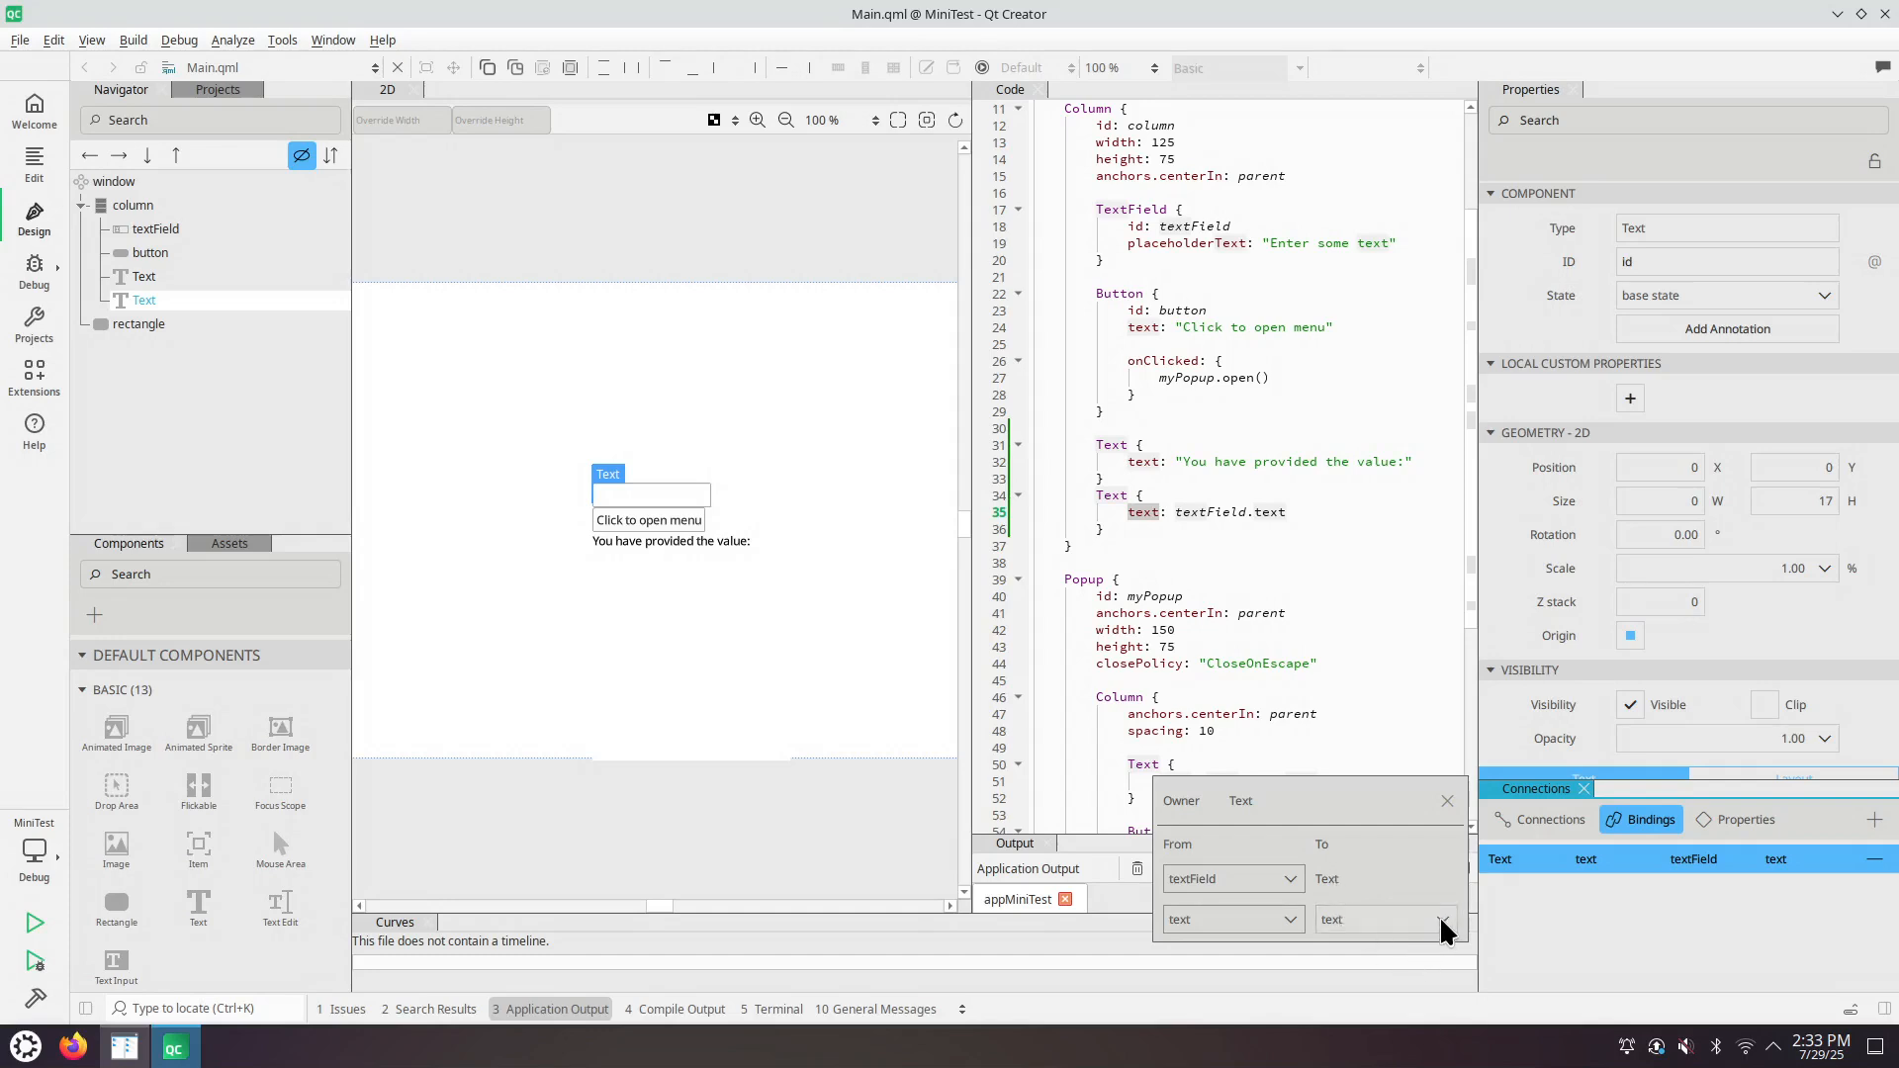
# - Set the value Text item's id to displayValueText in the code and save, keeping text bound to textField.text
pyautogui.click(1162, 496)
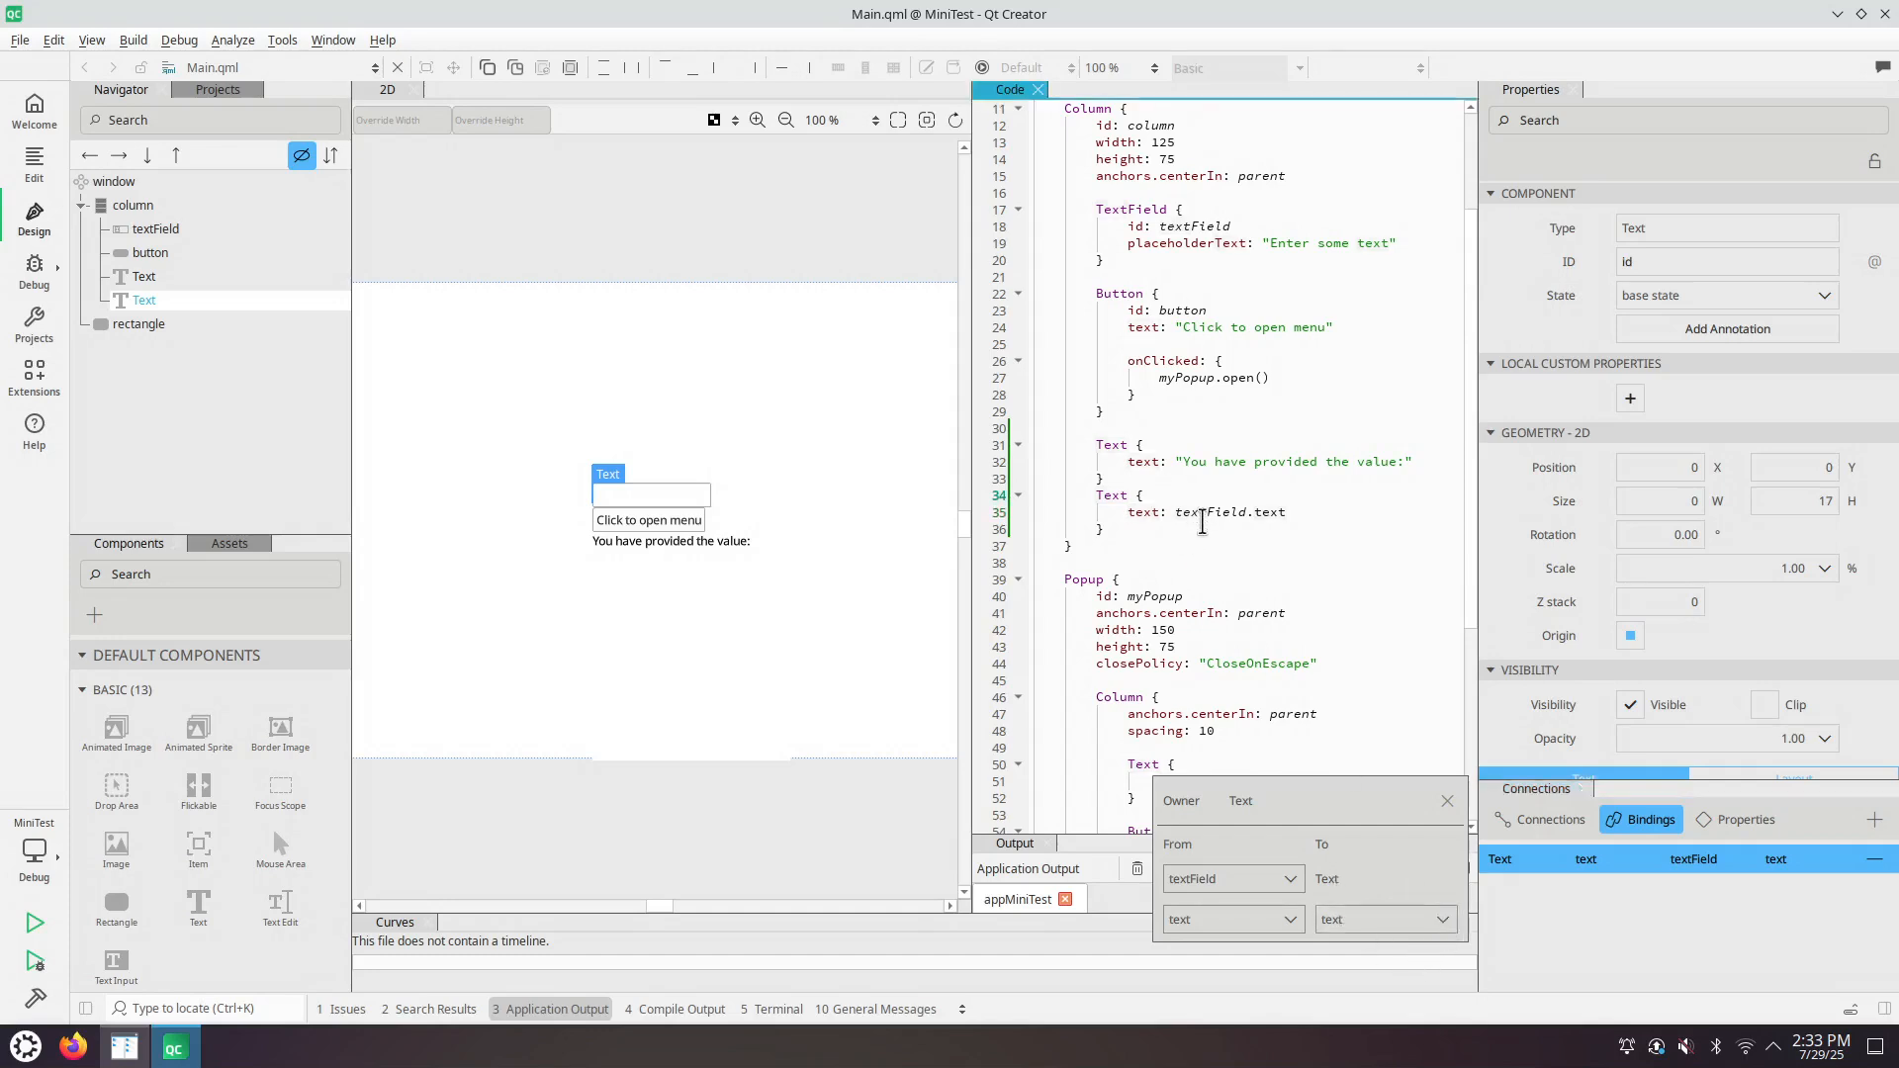
pyautogui.press('Return')
pyautogui.write('if')
pyautogui.write(':')
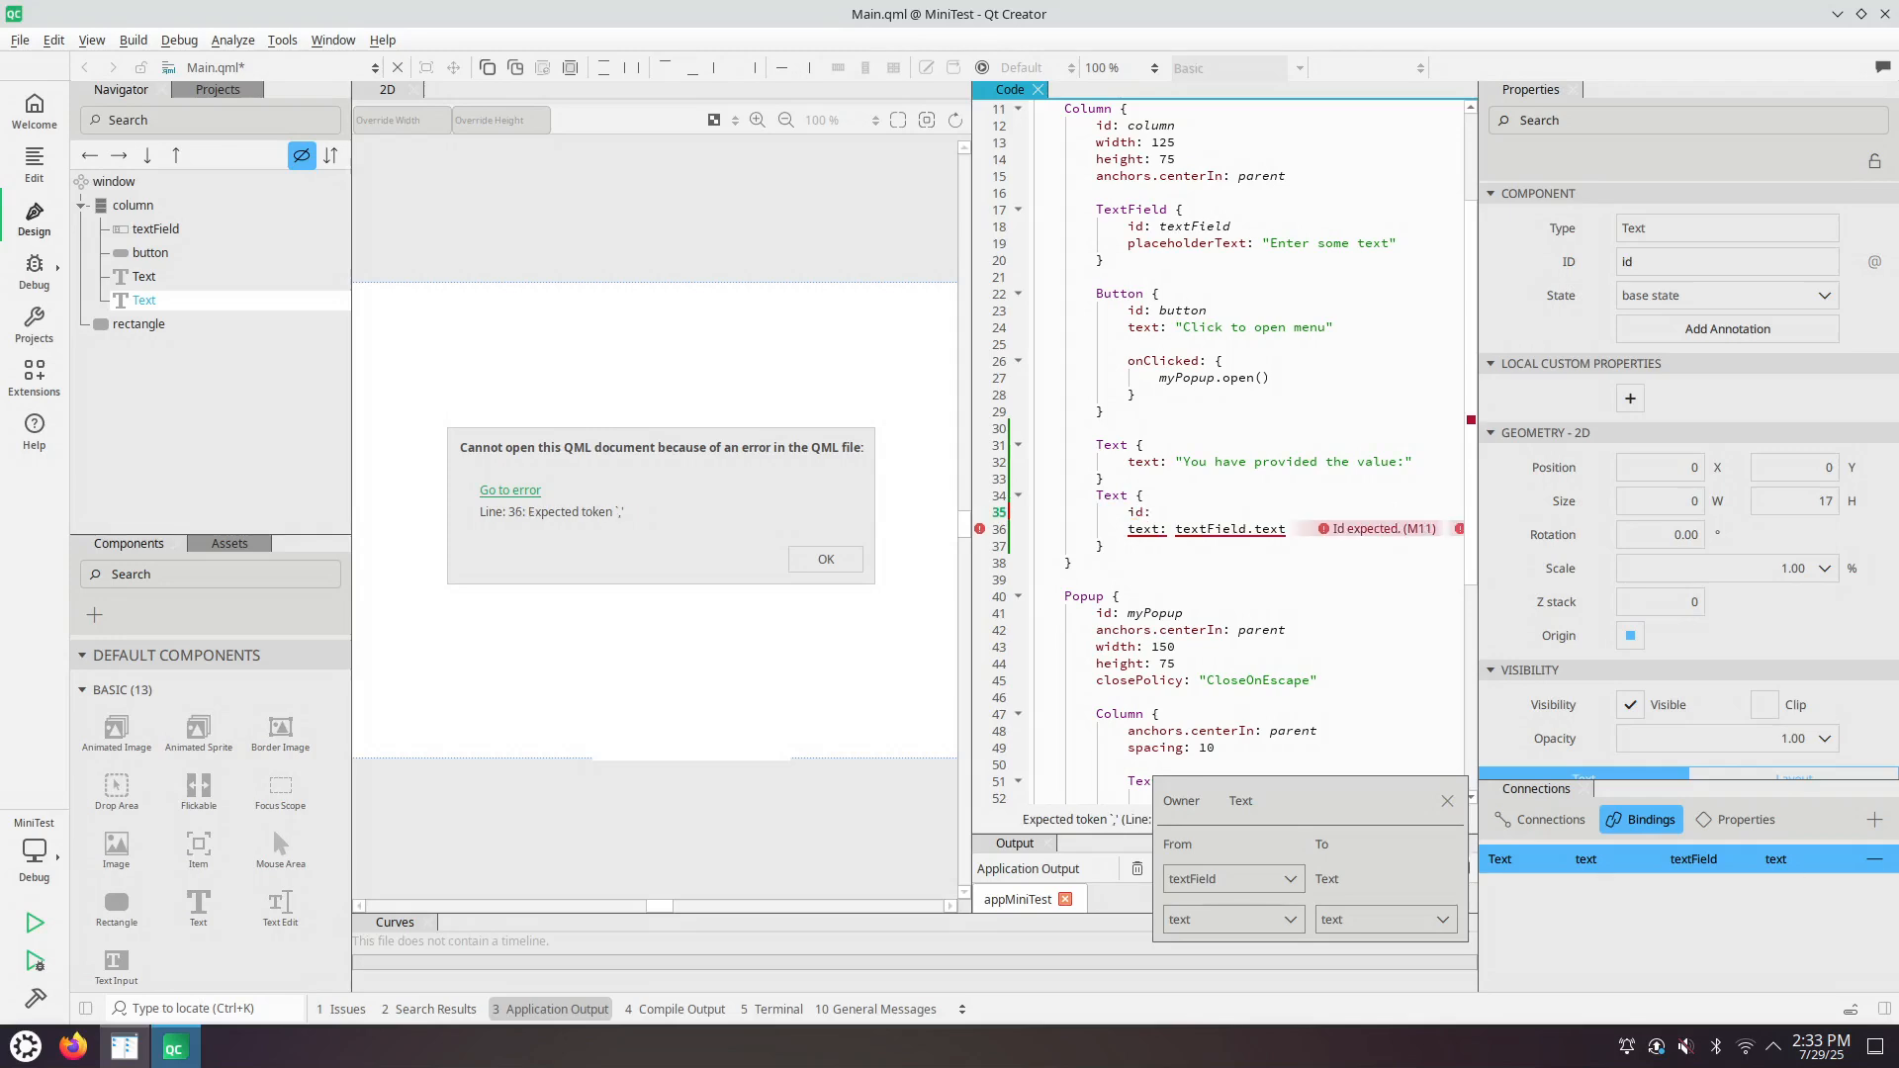
pyautogui.write('displayValue')
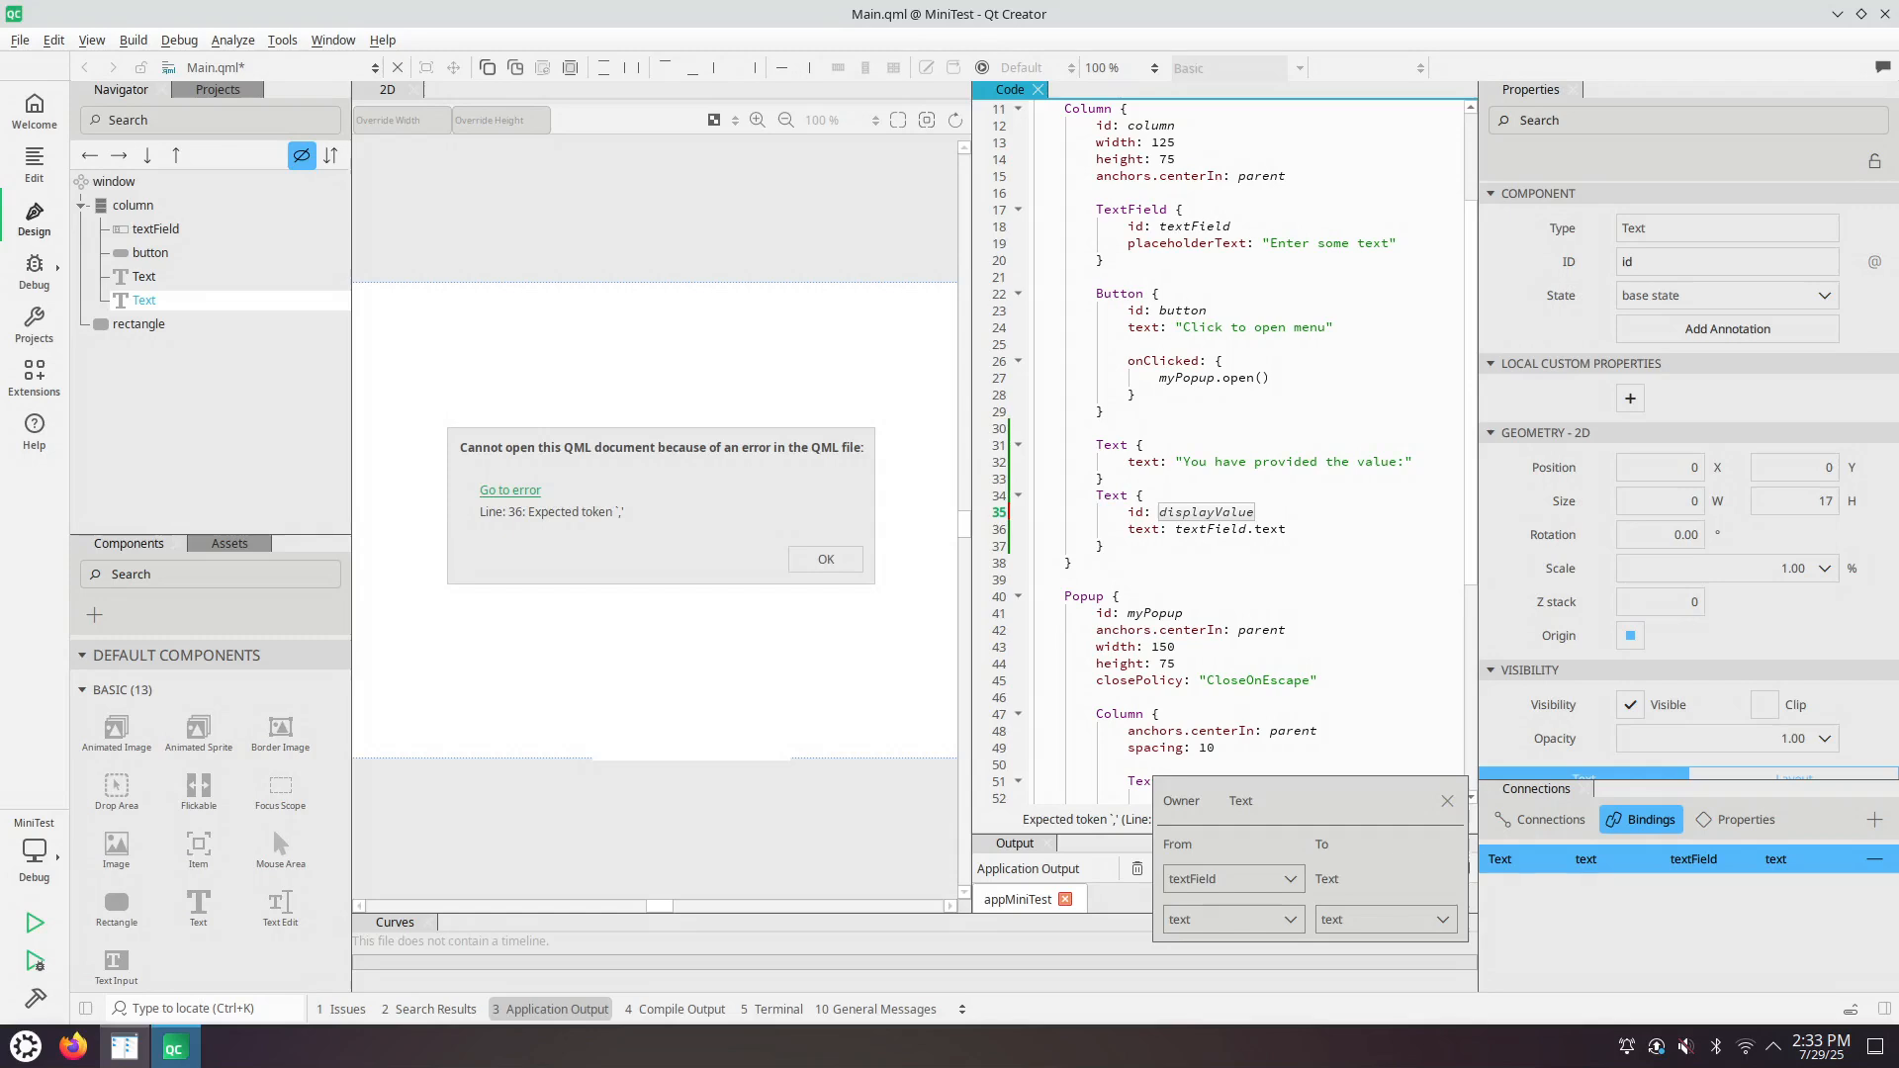
pyautogui.write('Text')
pyautogui.hotkey('ctrl', 's')
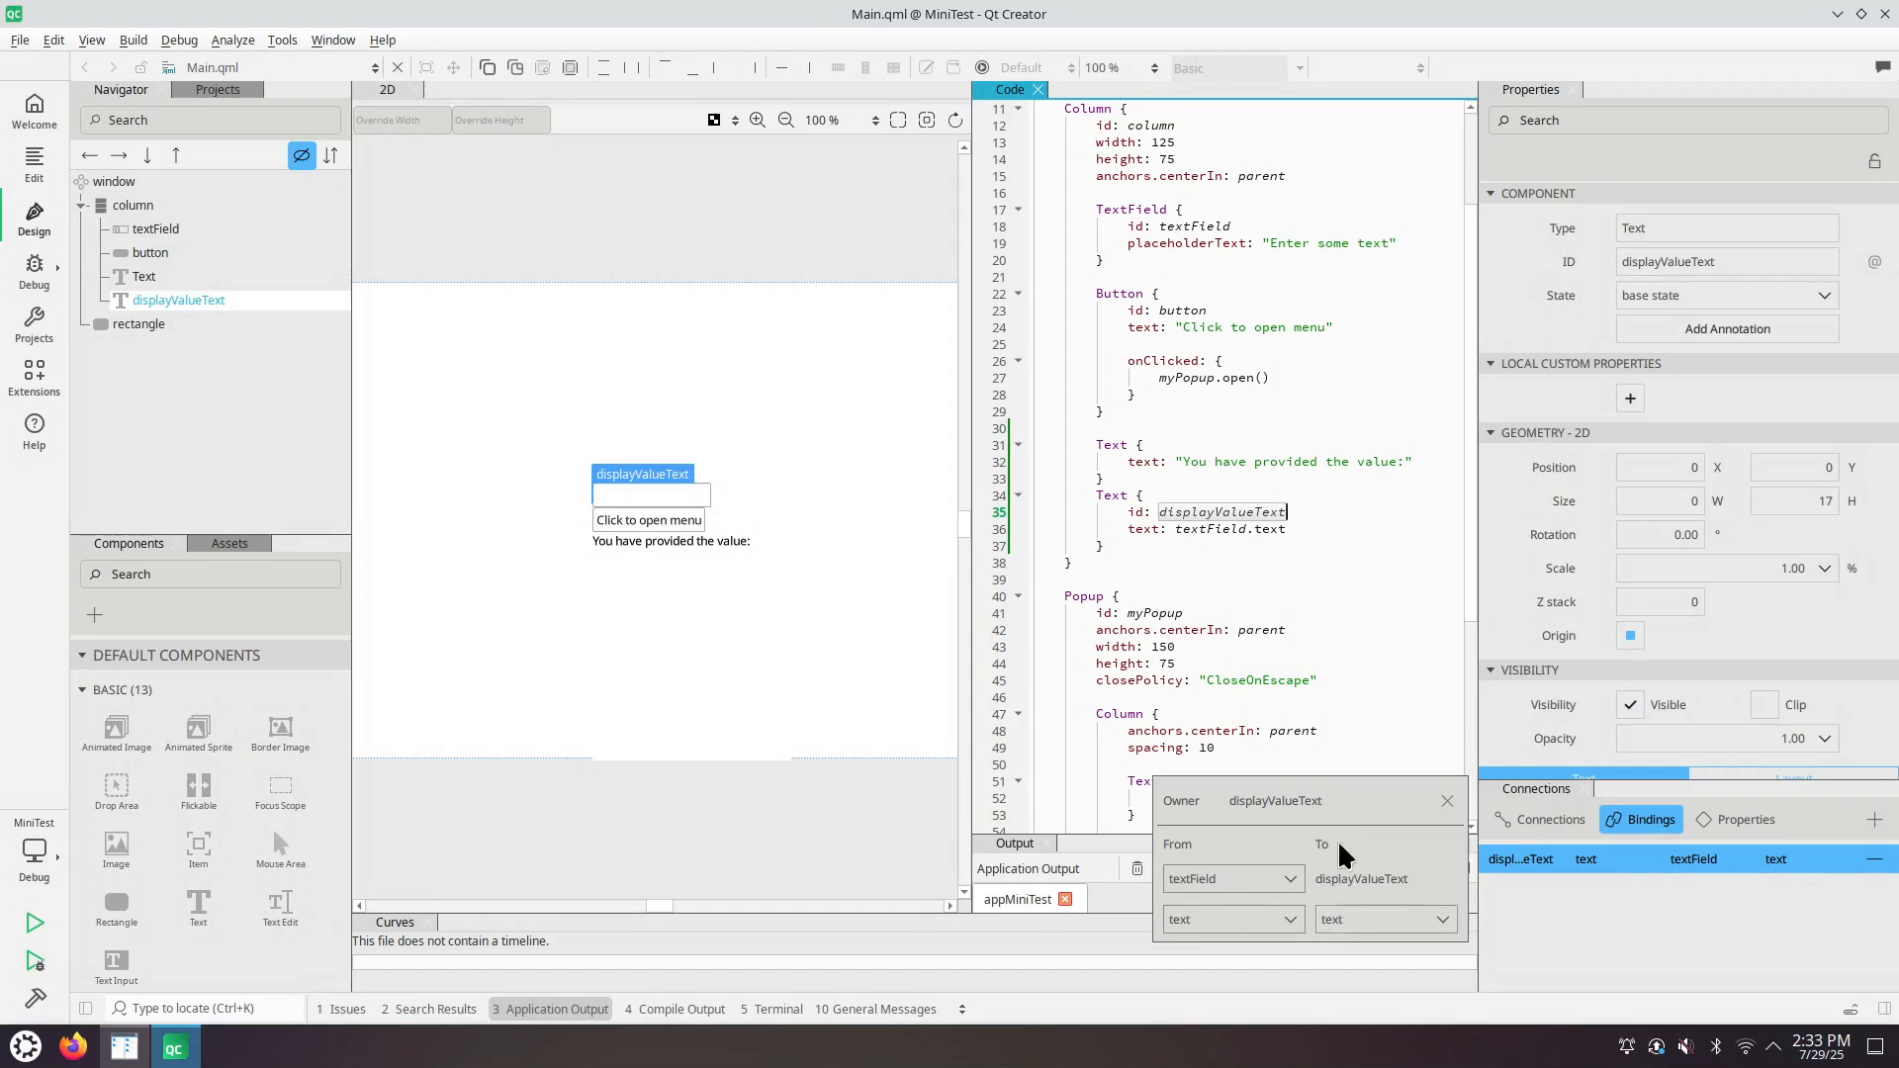
# - Close the binding editor, glance at the Properties and Connections lists, then close the Connections panel
pyautogui.click(1447, 801)
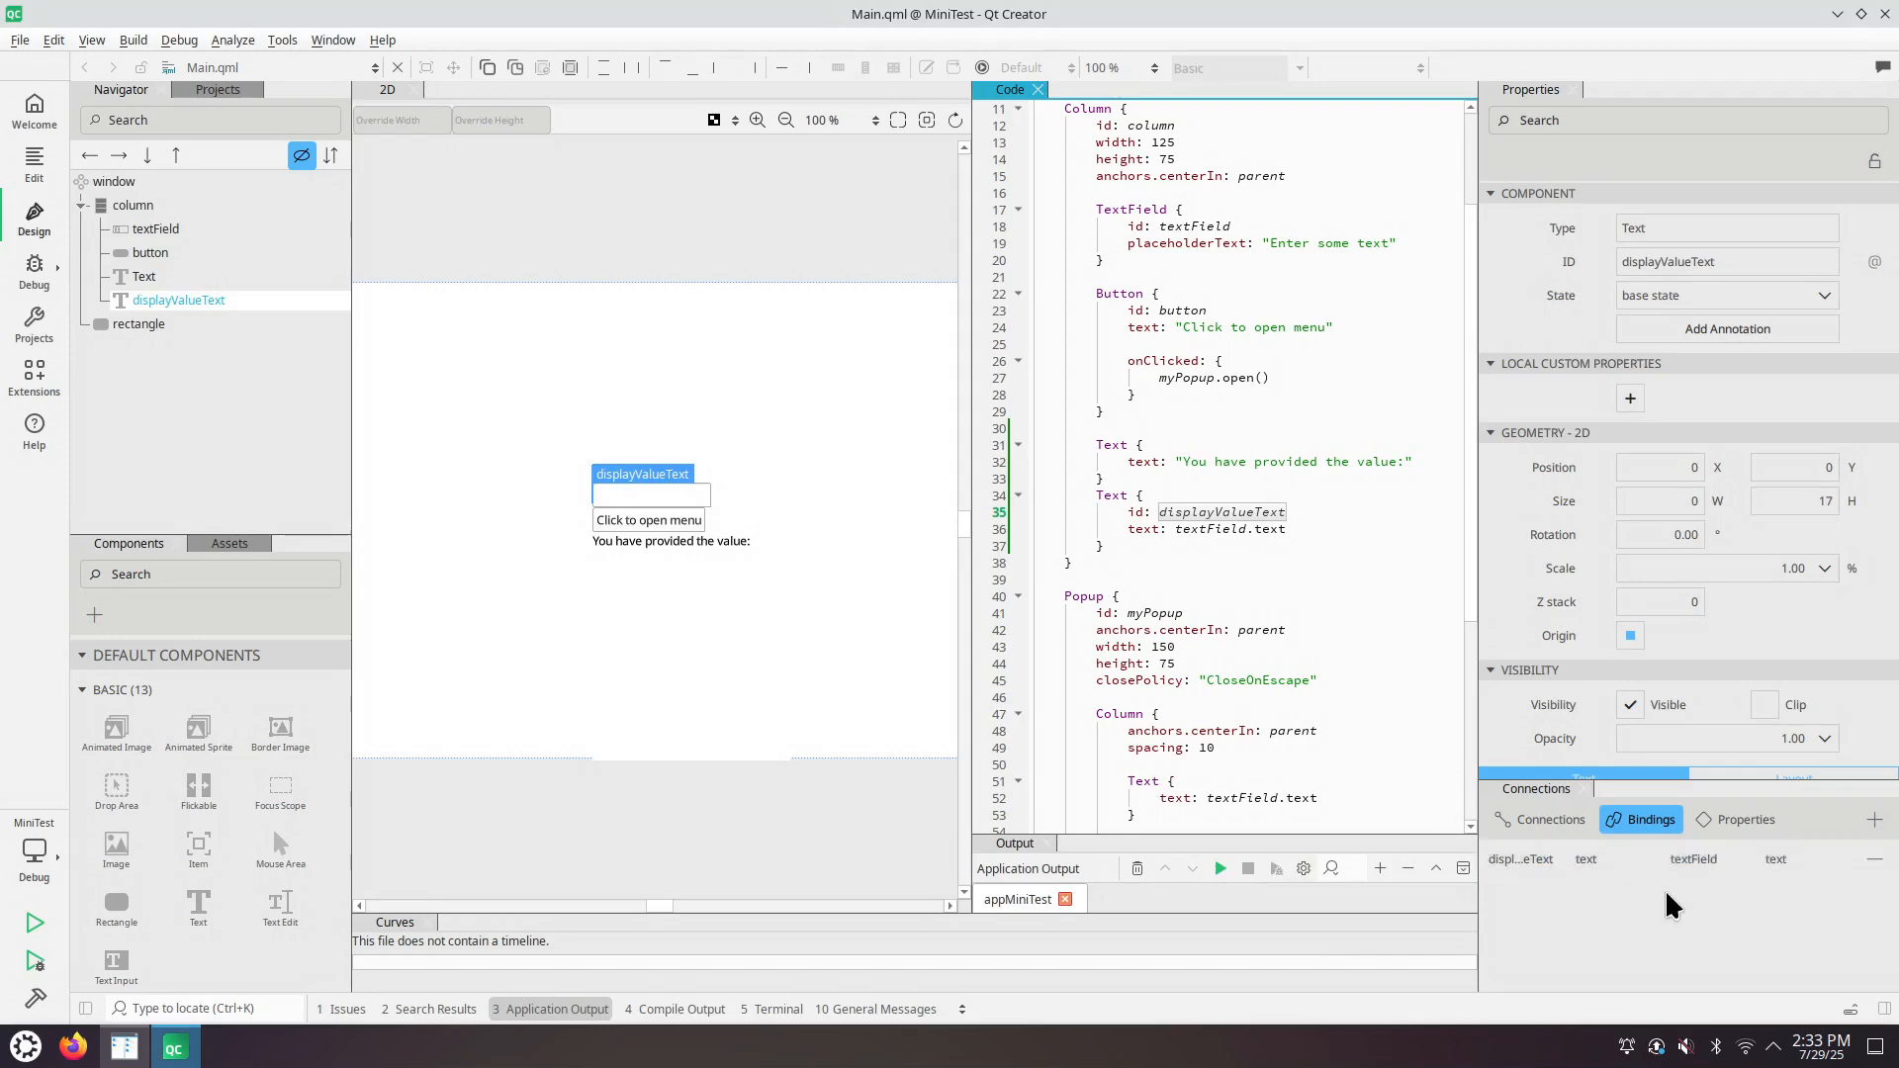
pyautogui.click(1751, 823)
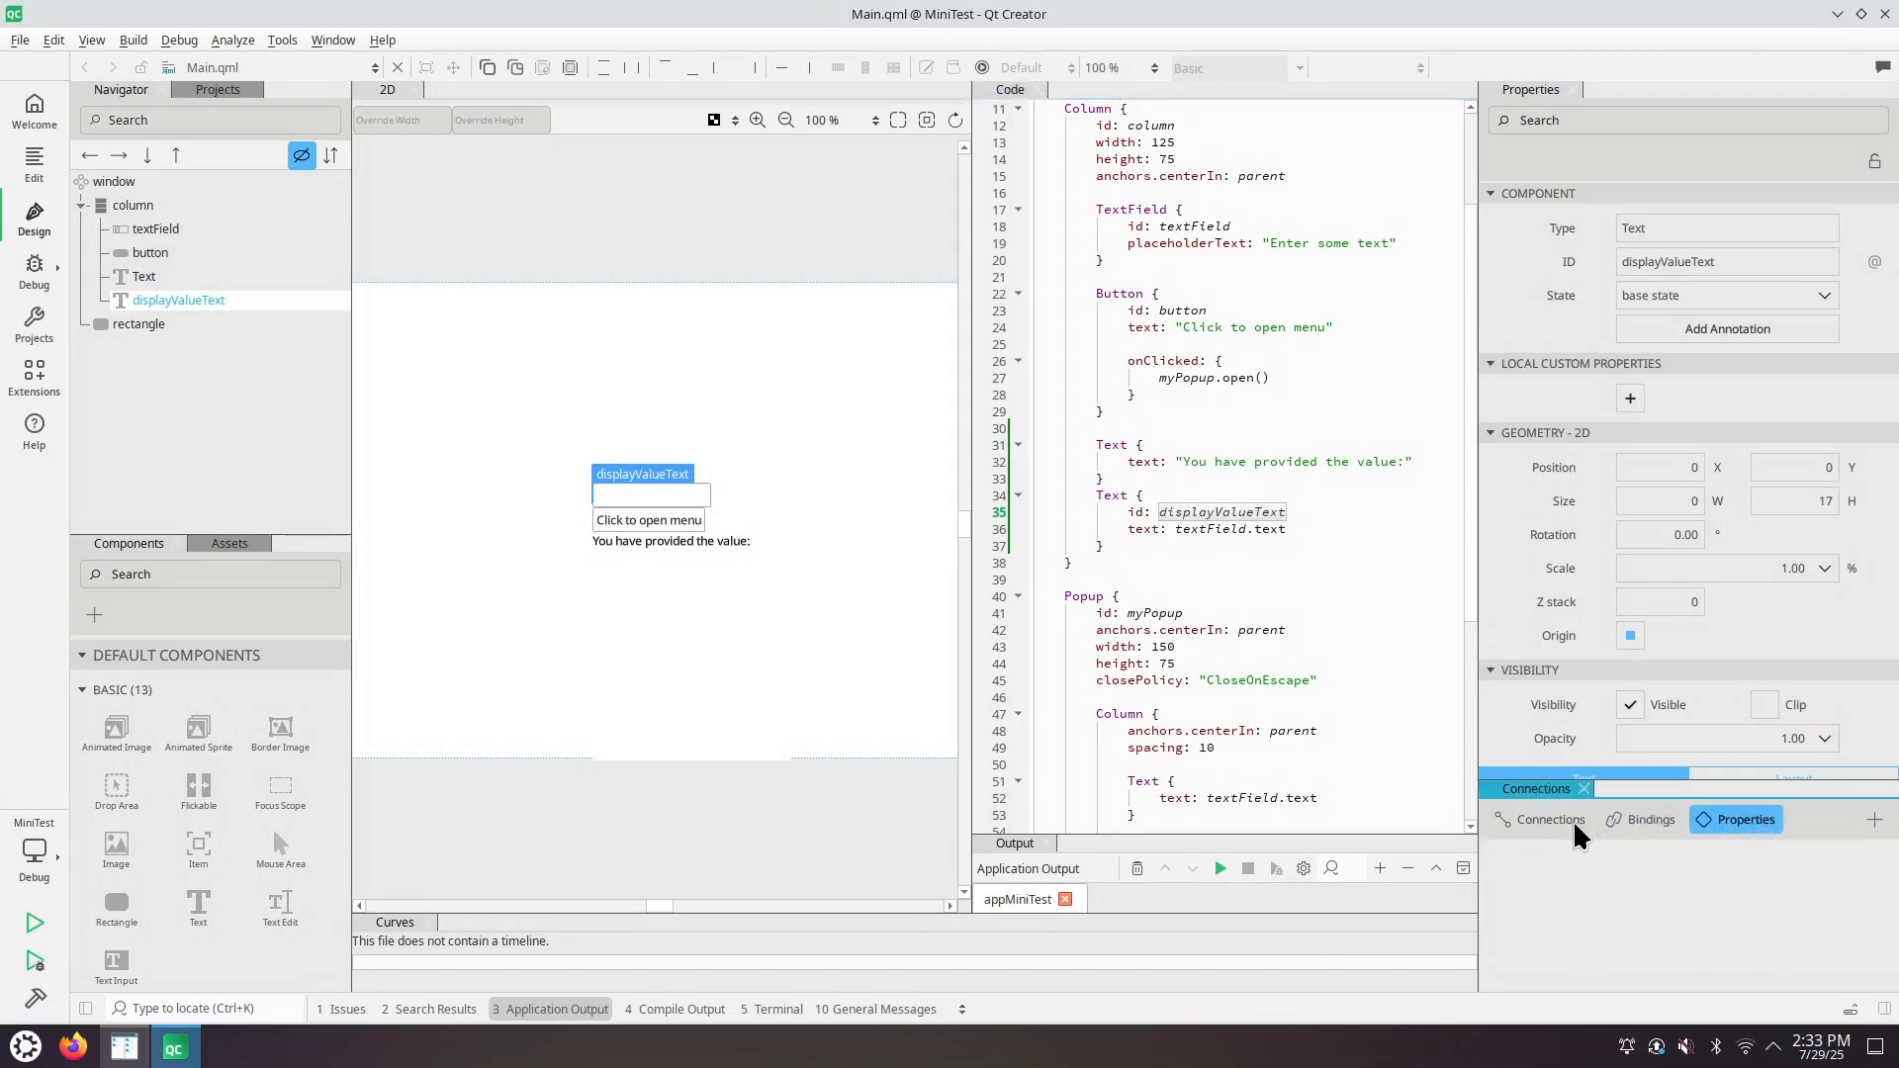
pyautogui.click(1535, 822)
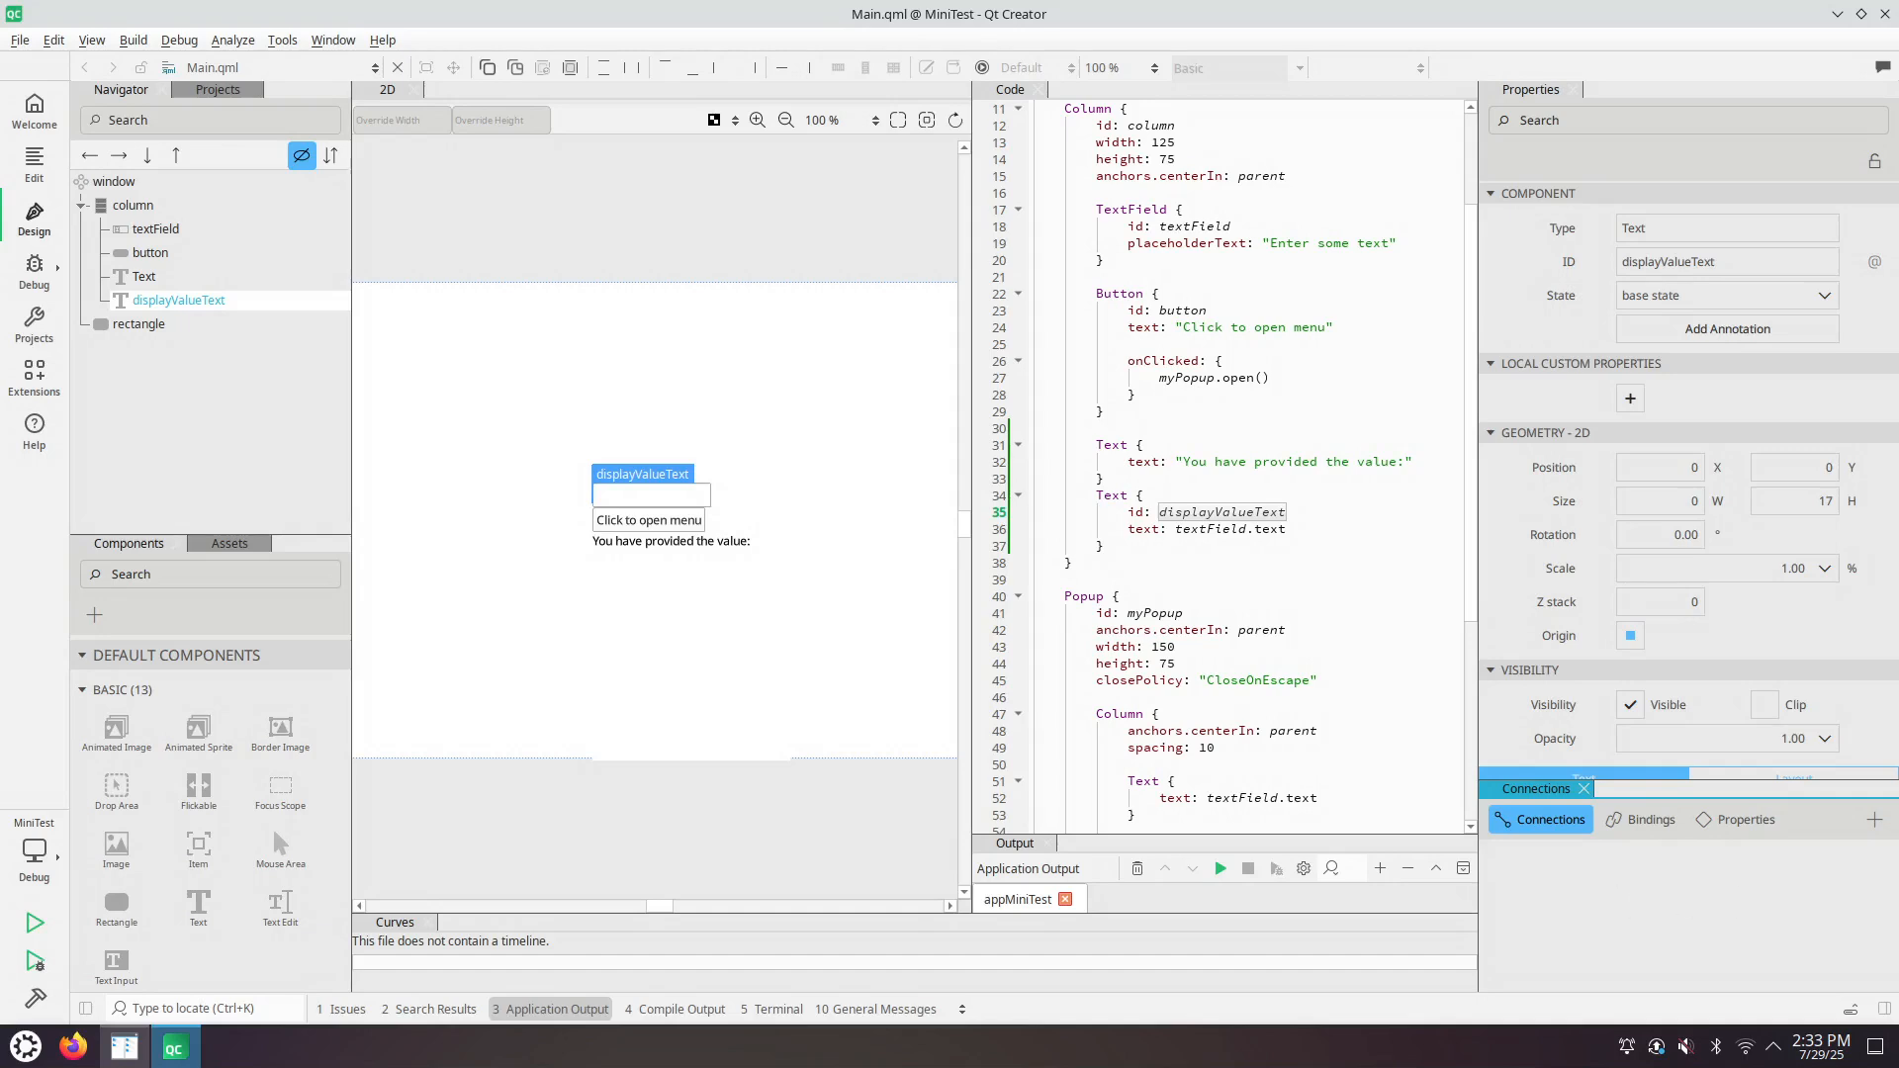
pyautogui.click(1583, 788)
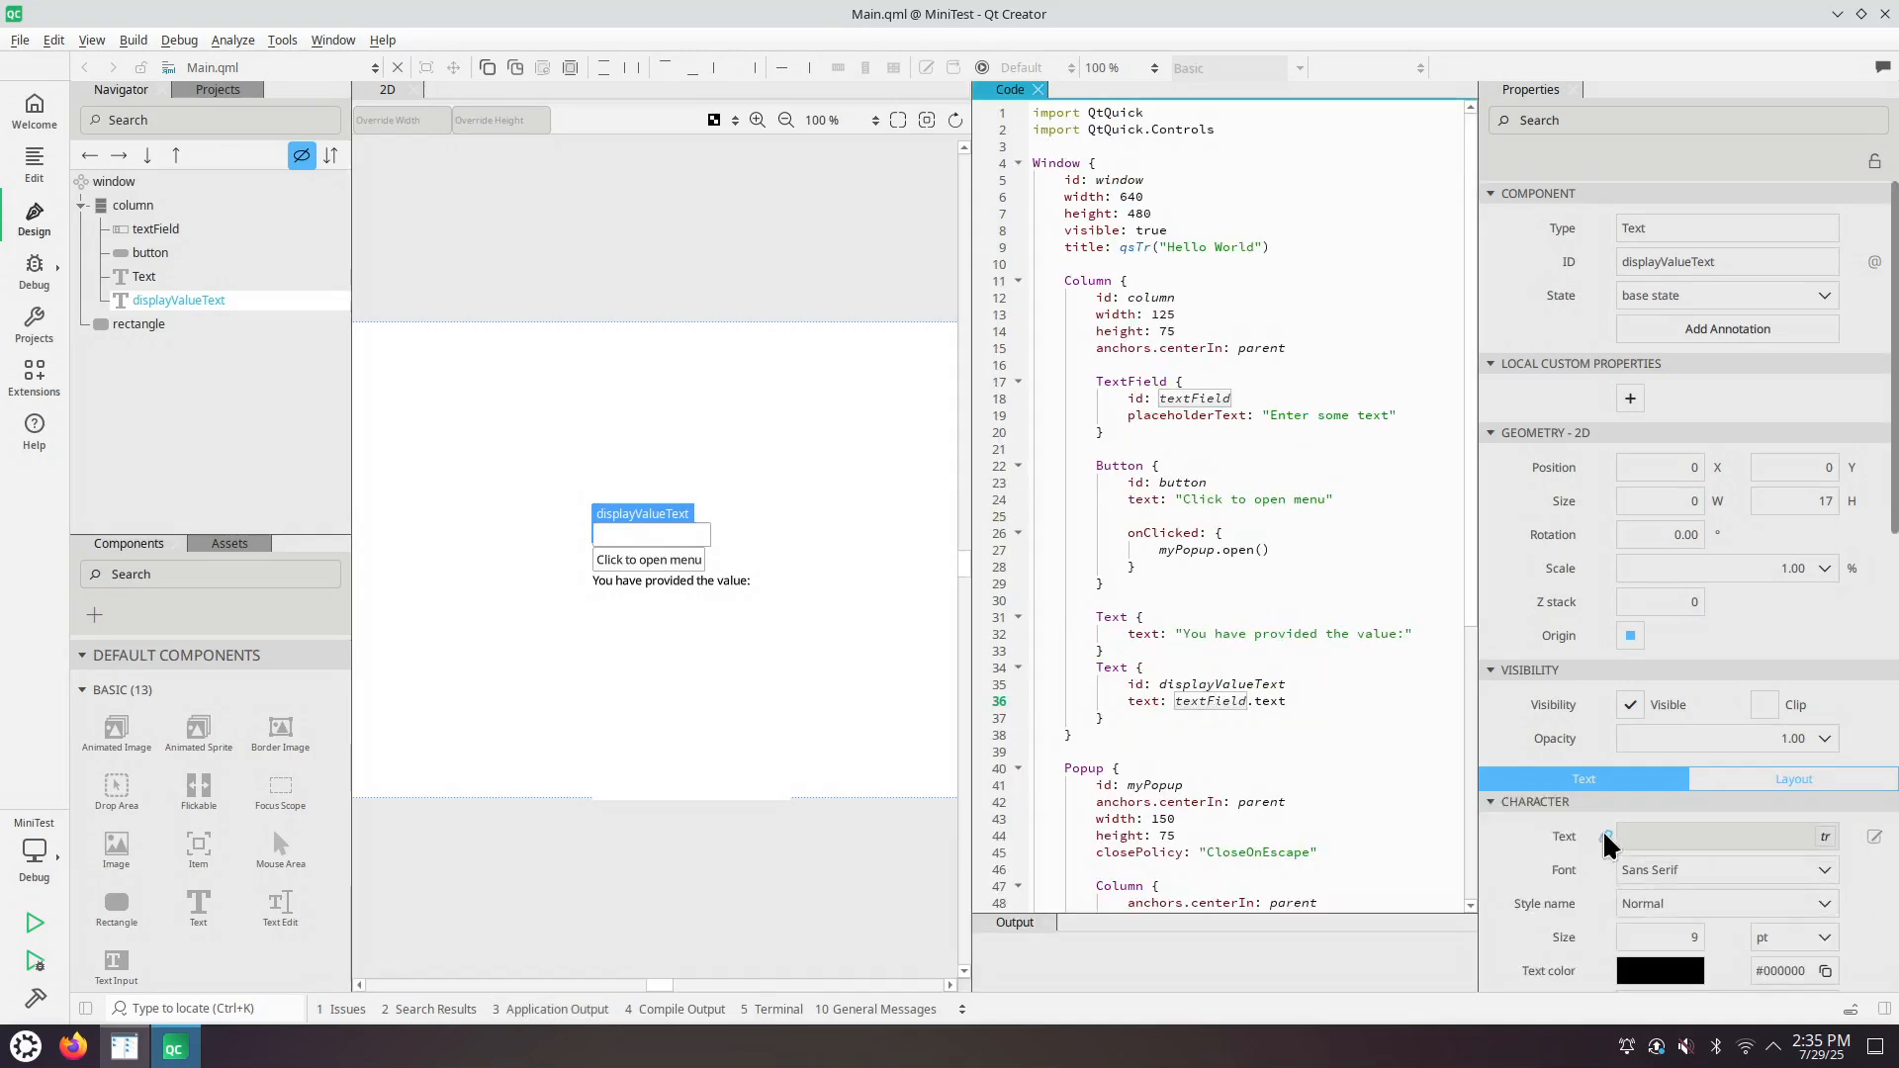
# - Check the Text property's context menu shows it as bound, then dismiss it
pyautogui.click(1603, 832)
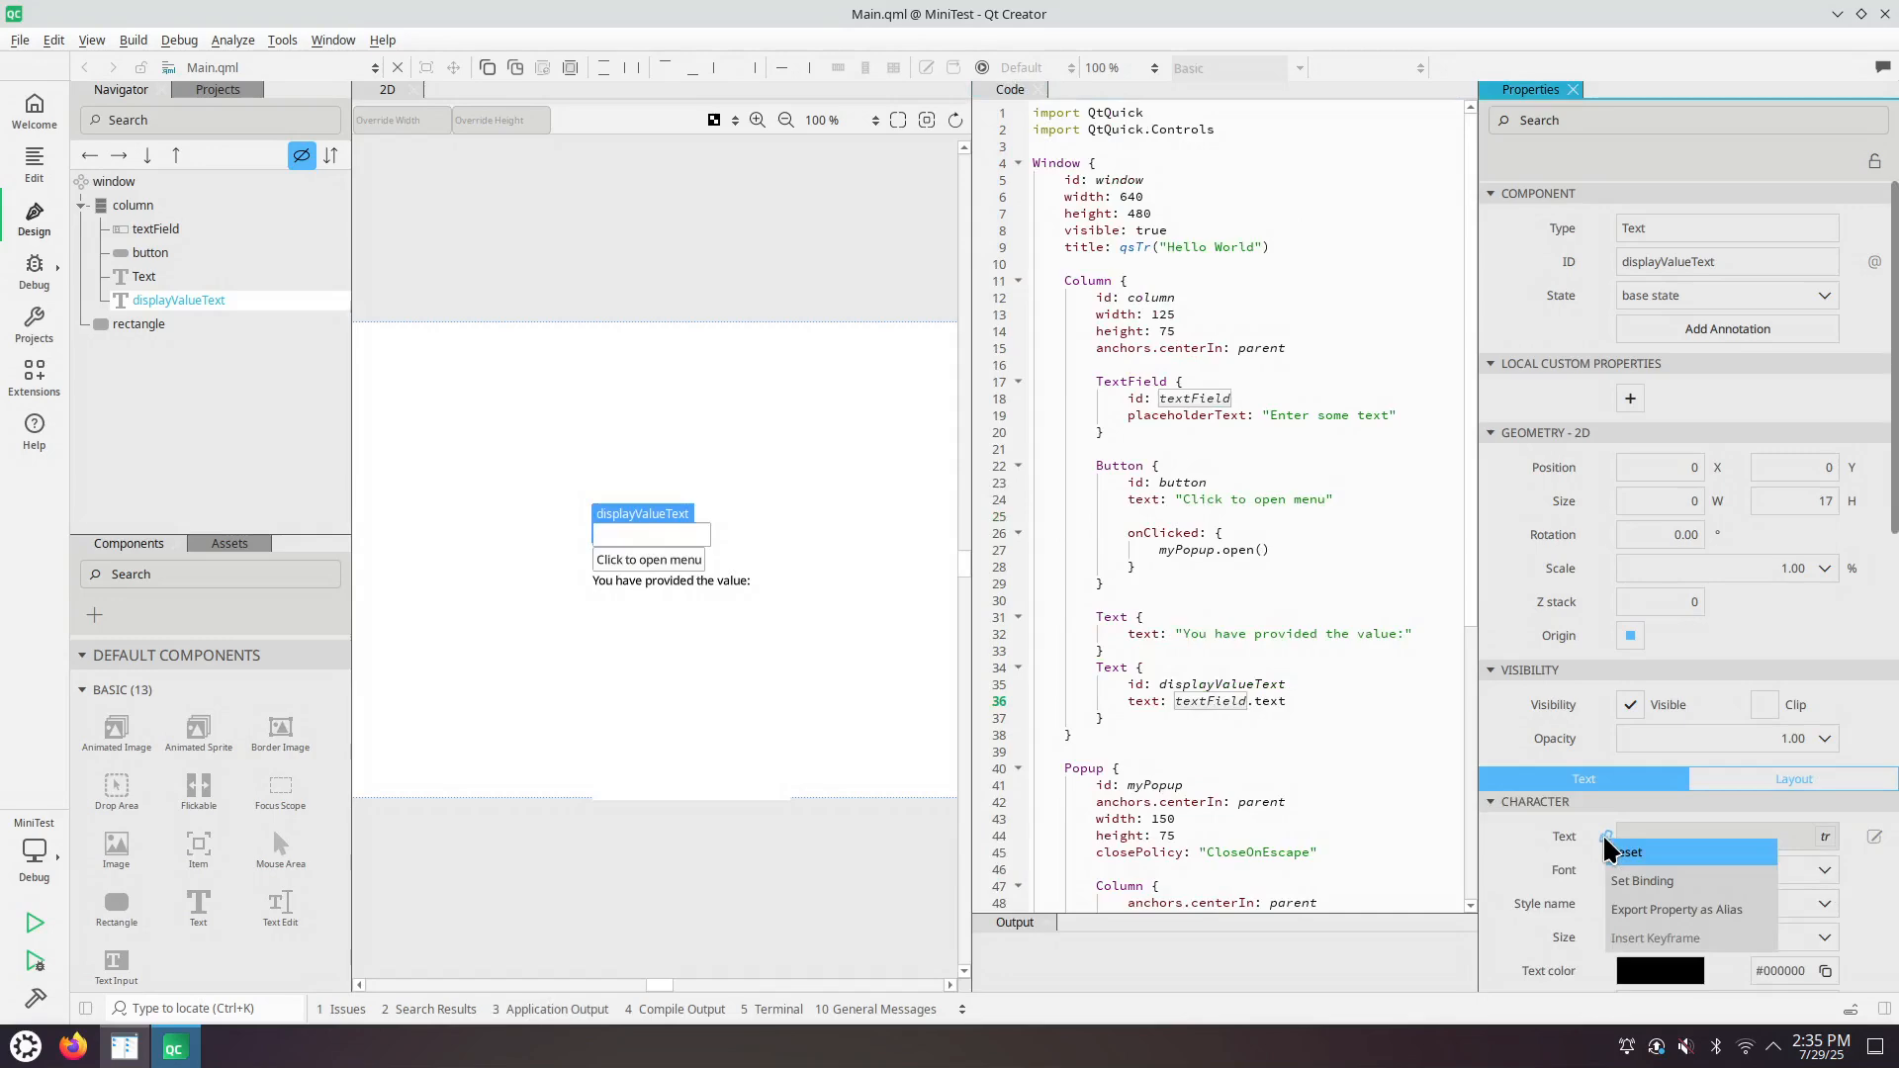
pyautogui.click(1576, 786)
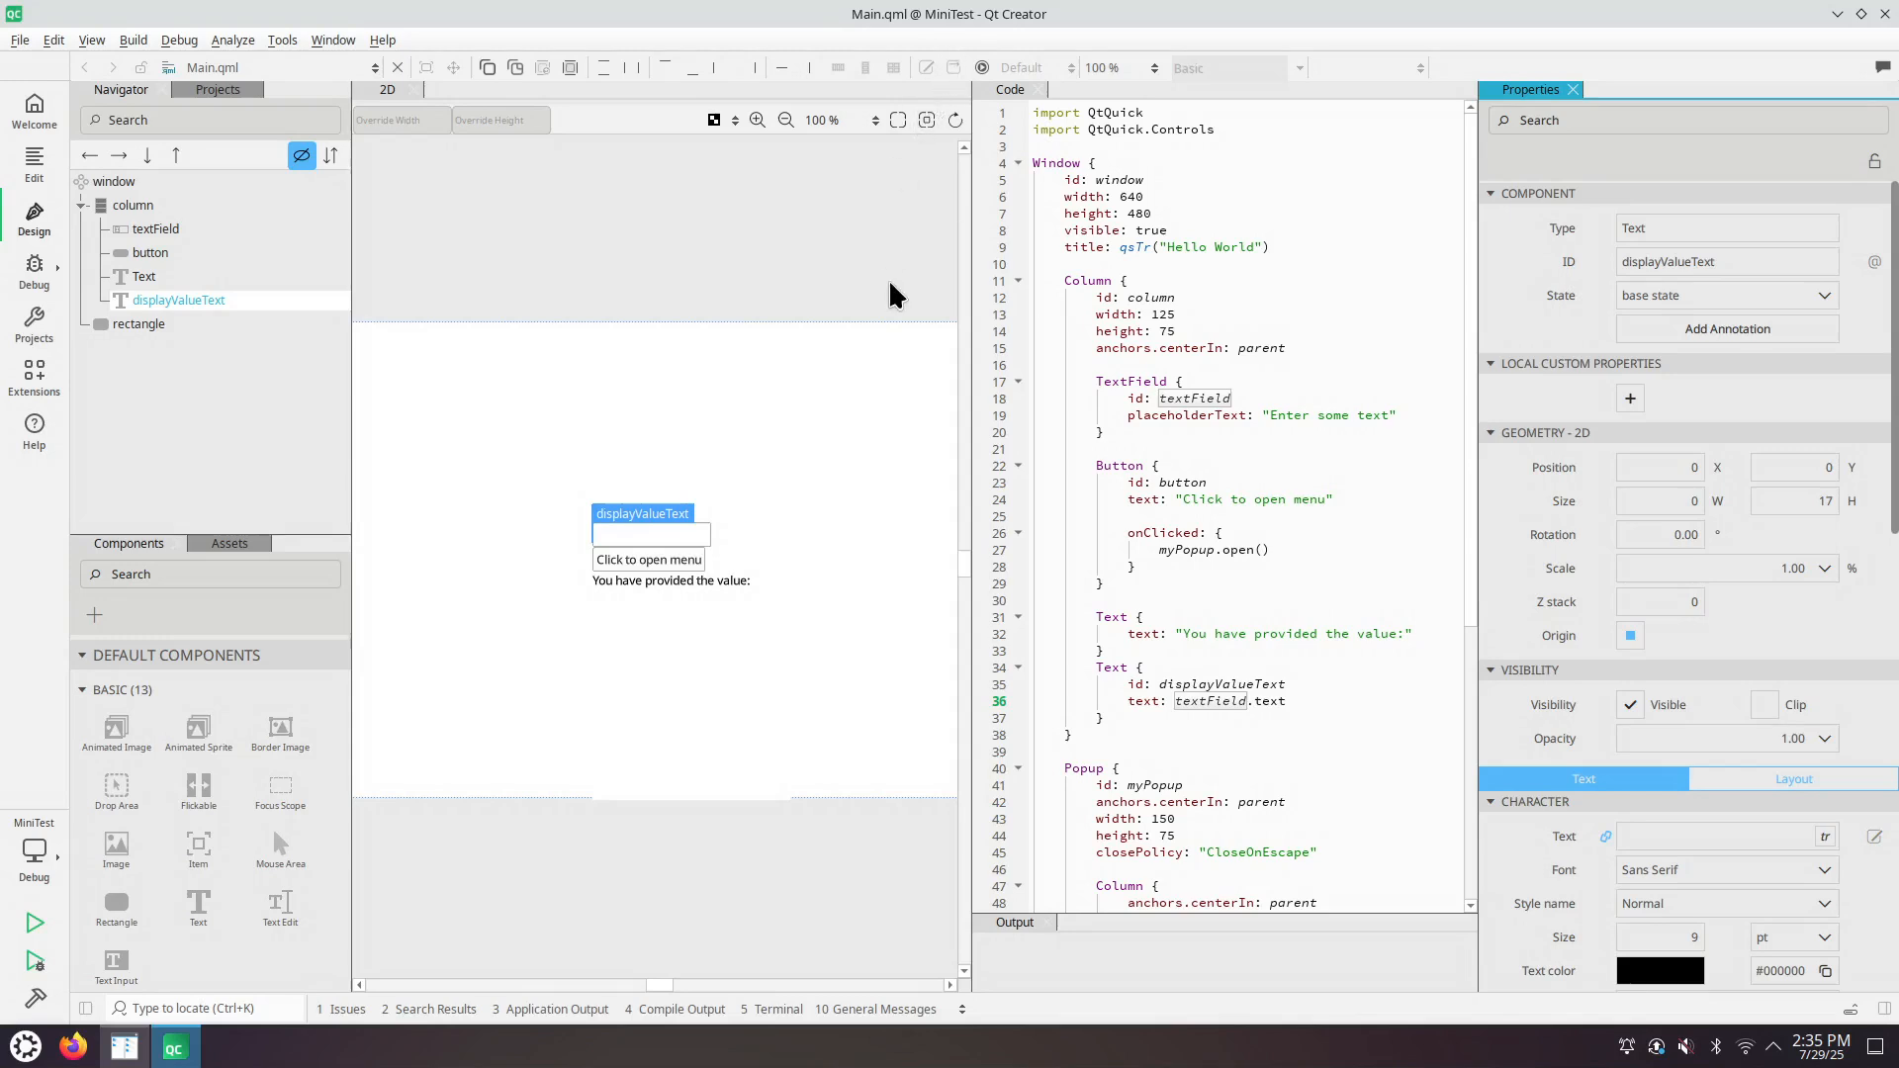
# - Toggle Edit and Design mode, then show the Connections view via View > Views
pyautogui.click(35, 160)
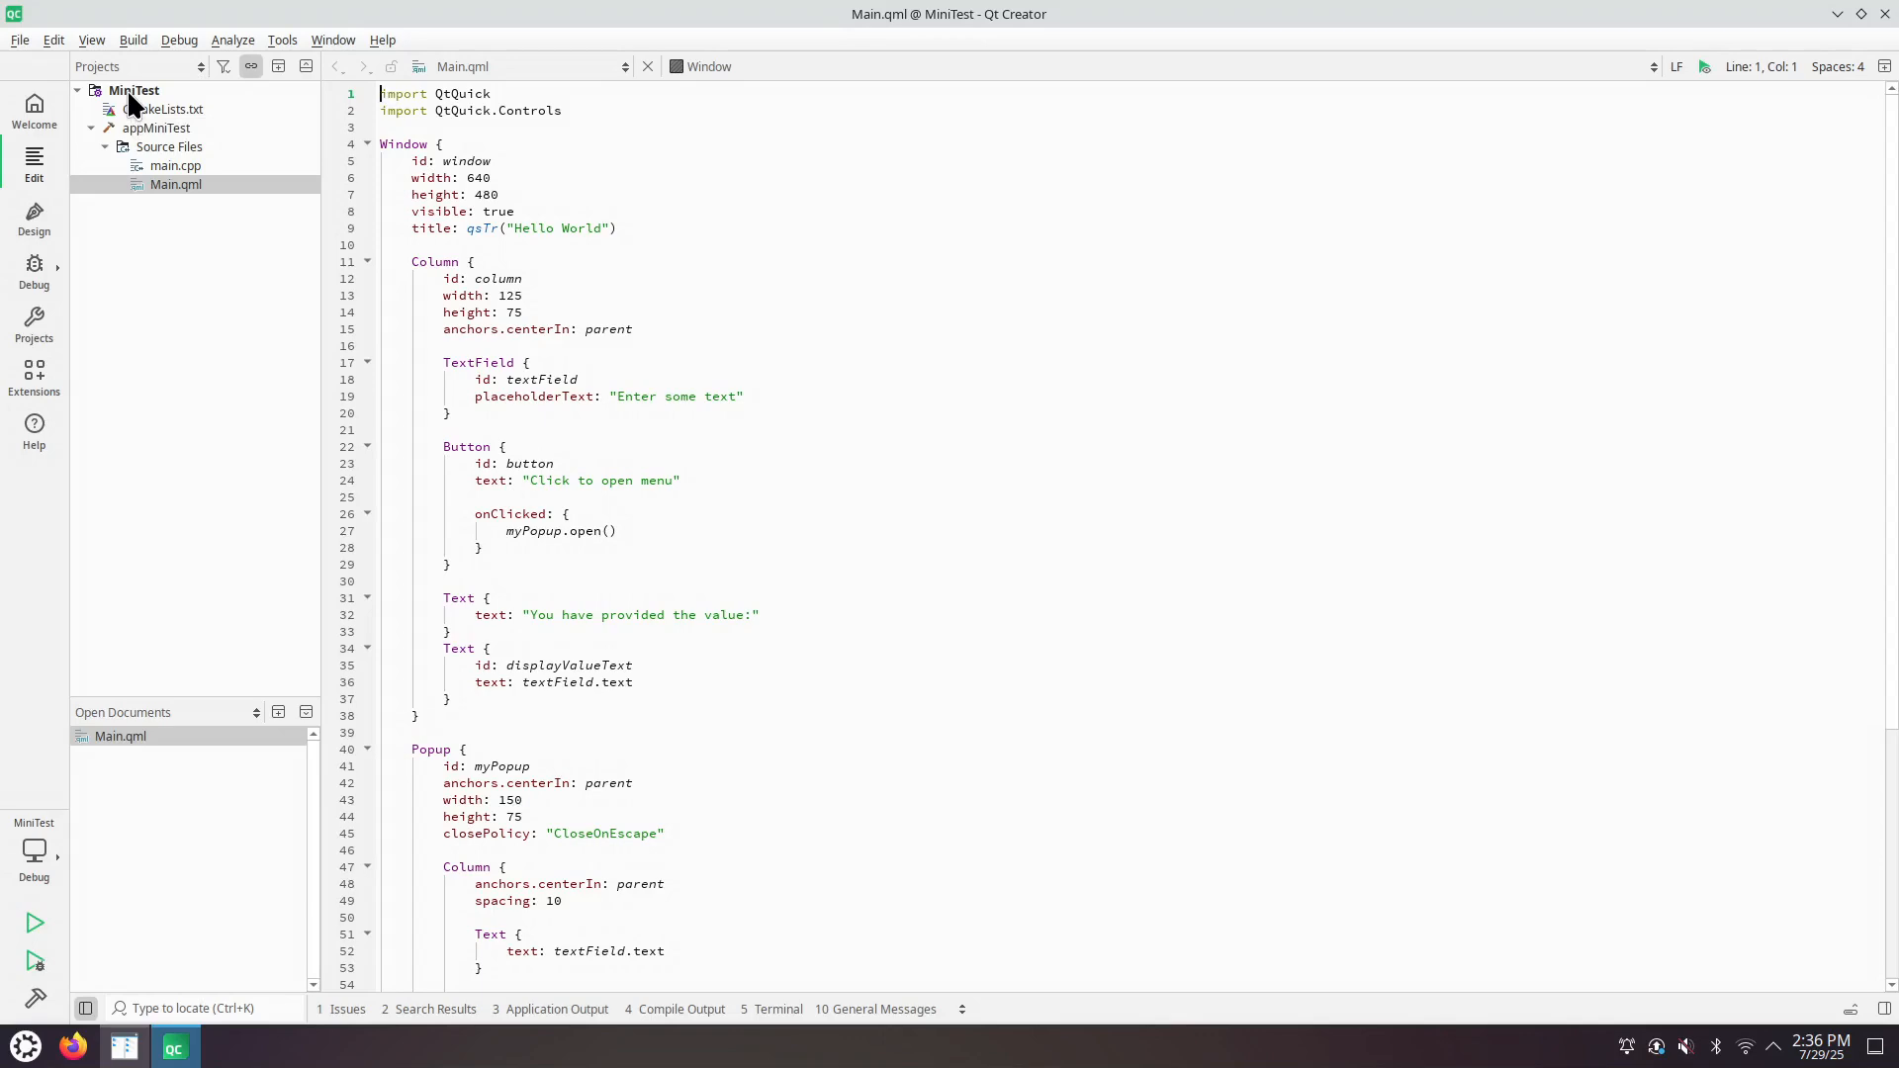
pyautogui.click(35, 220)
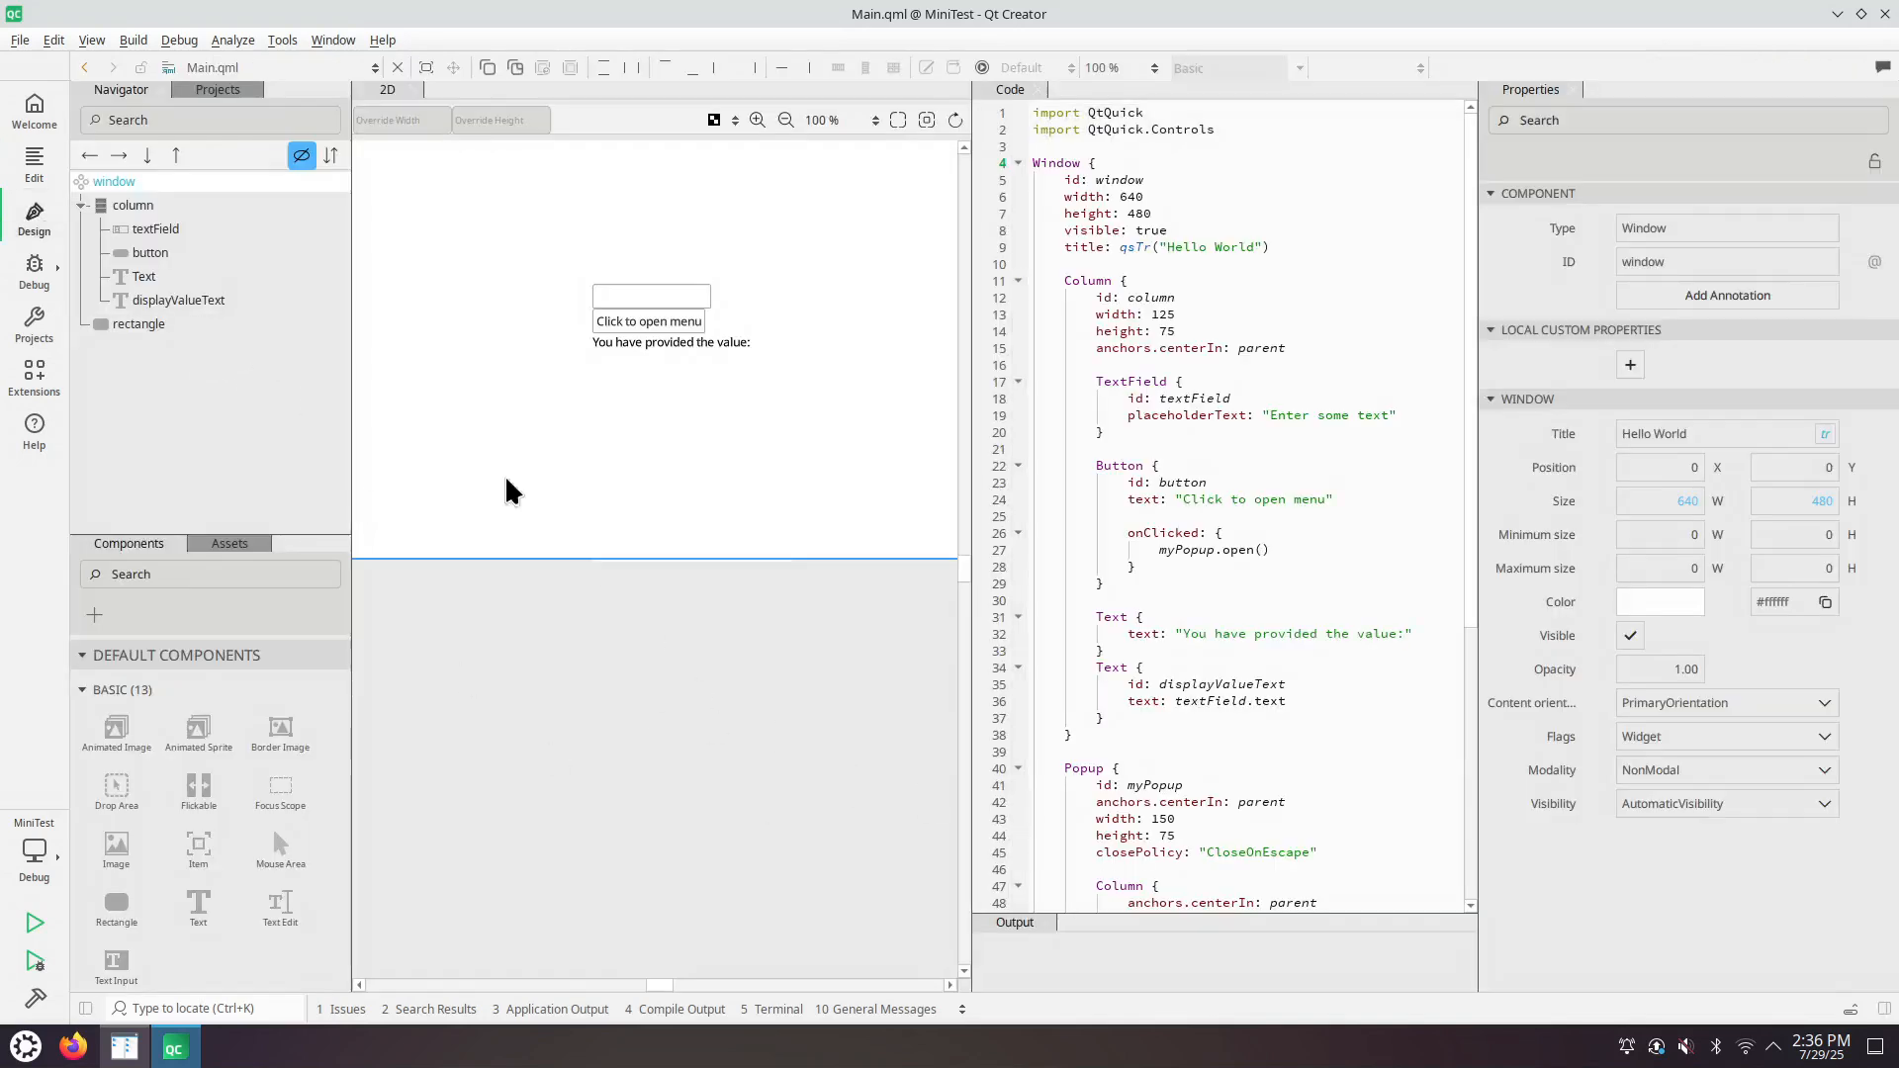
pyautogui.click(91, 39)
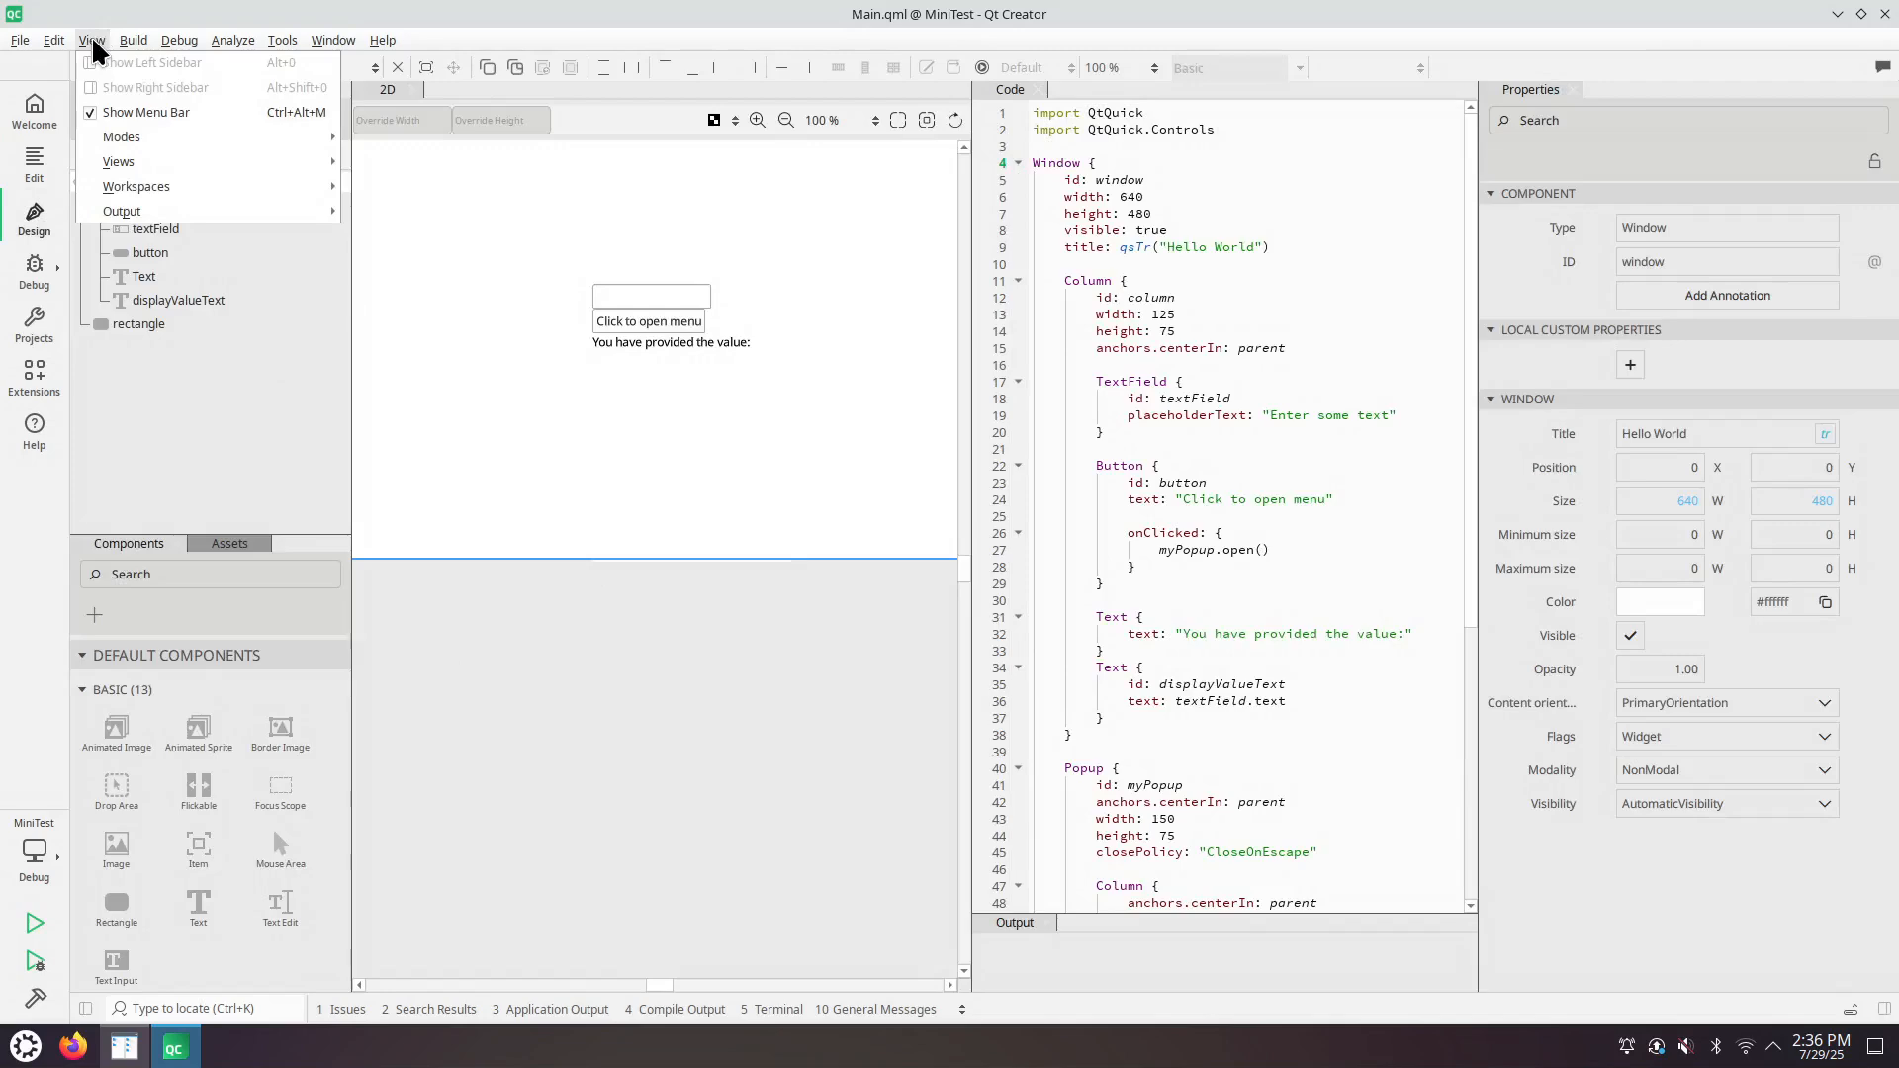
pyautogui.moveTo(118, 161)
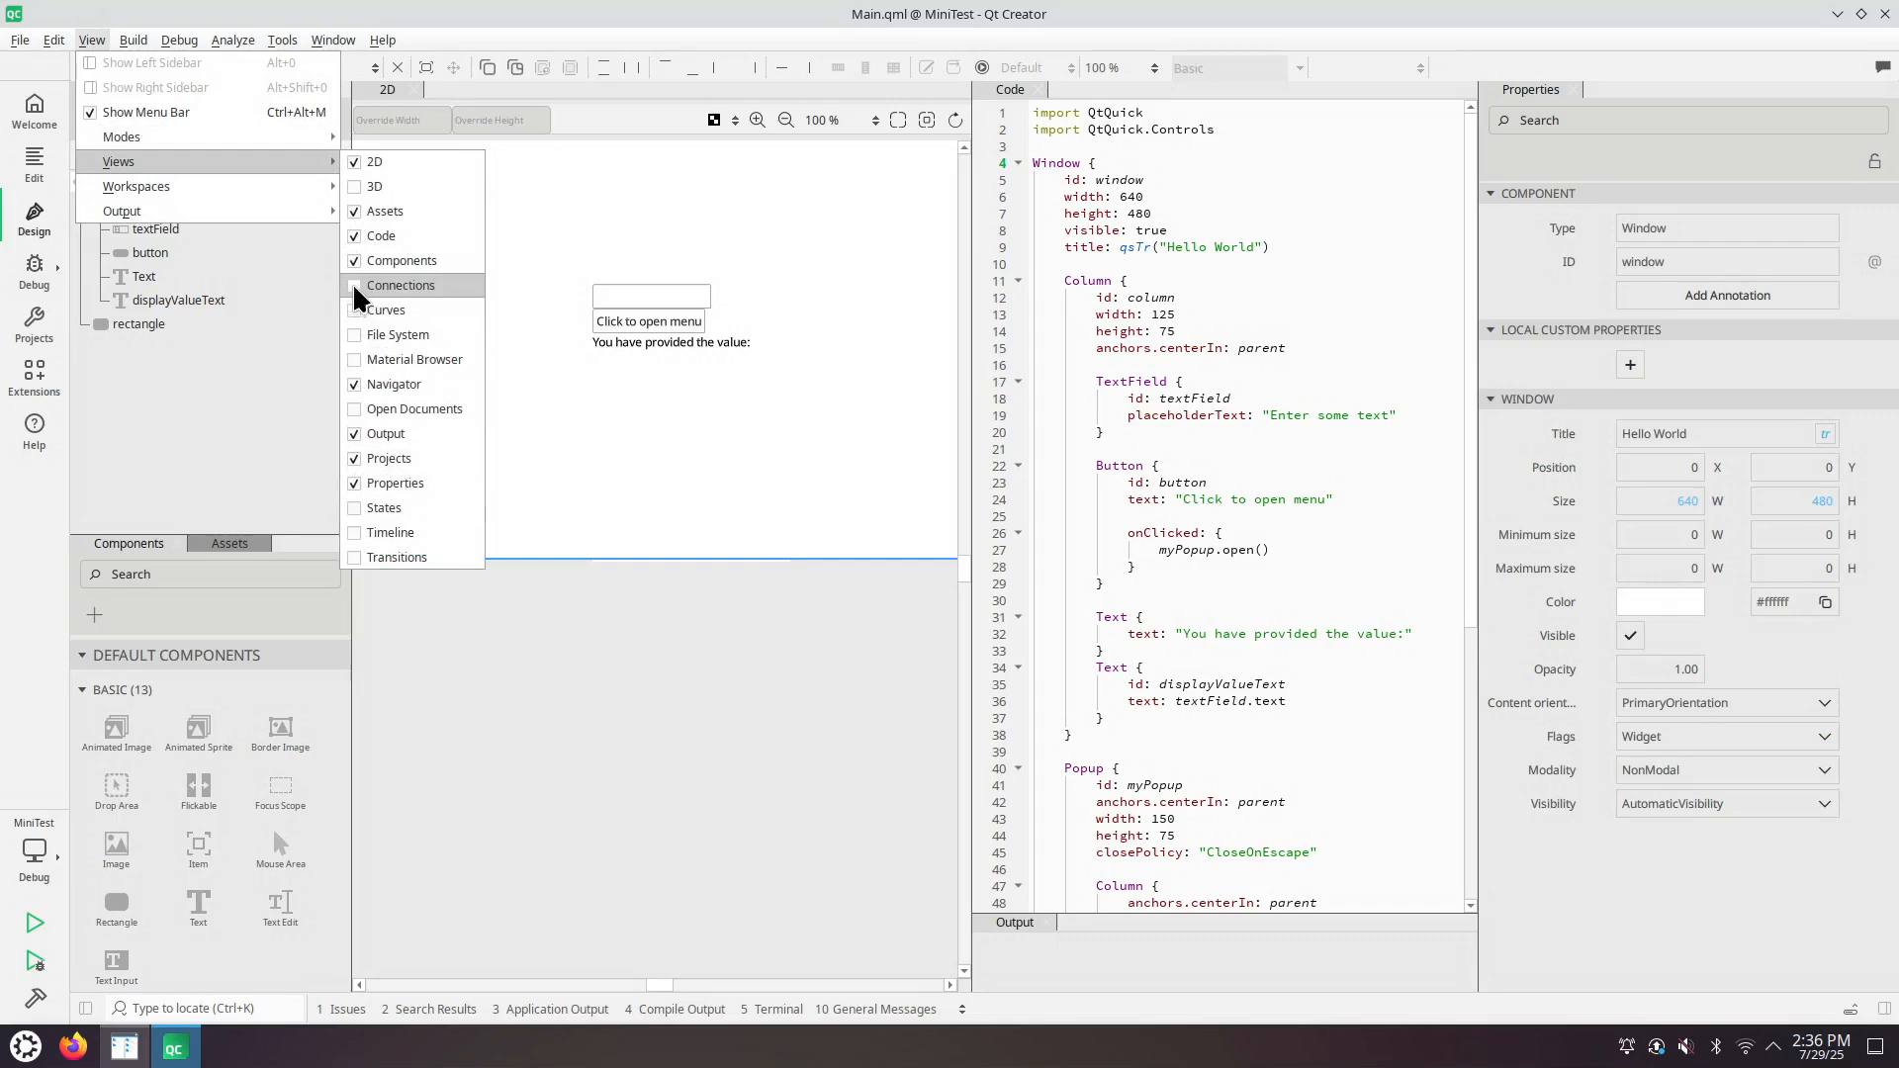
pyautogui.click(378, 284)
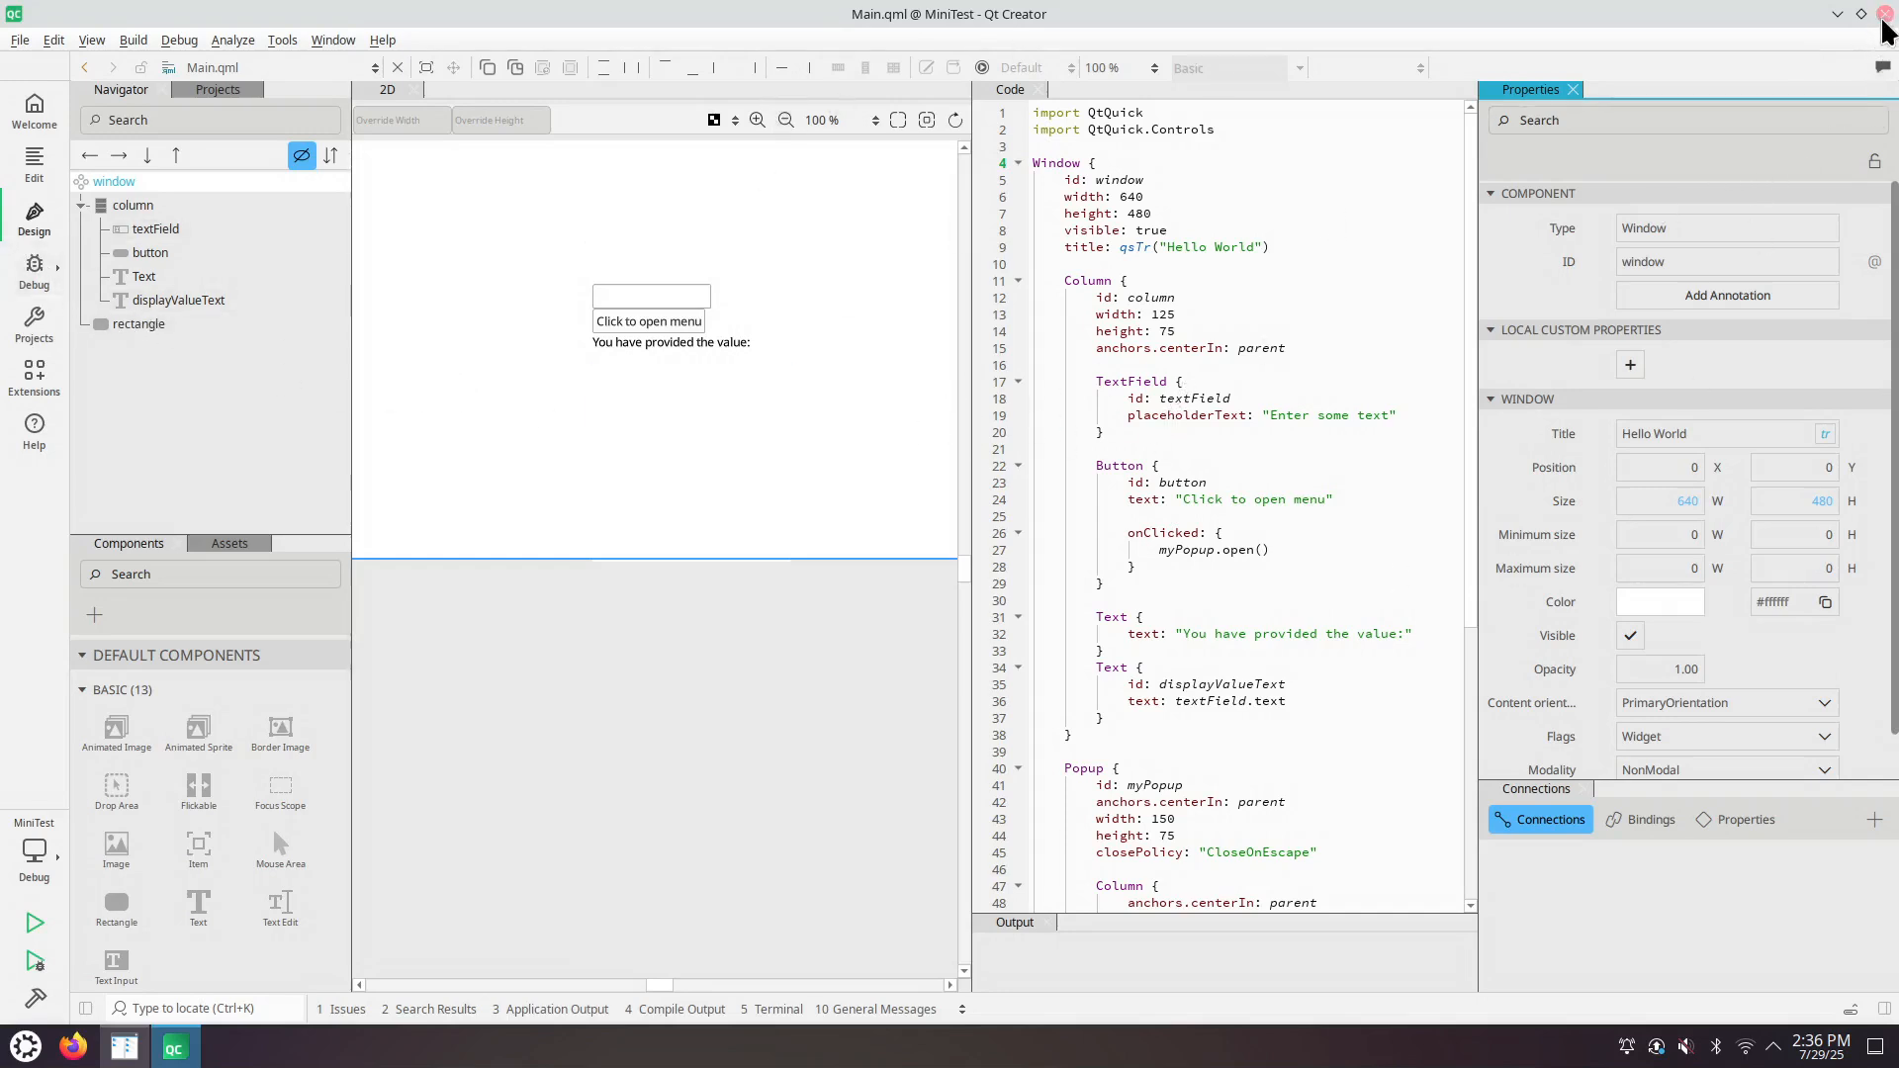
# - Close Qt Creator, skip the feedback prompt, and relaunch it from the Plasma launcher with 'qtc'
pyautogui.click(1886, 13)
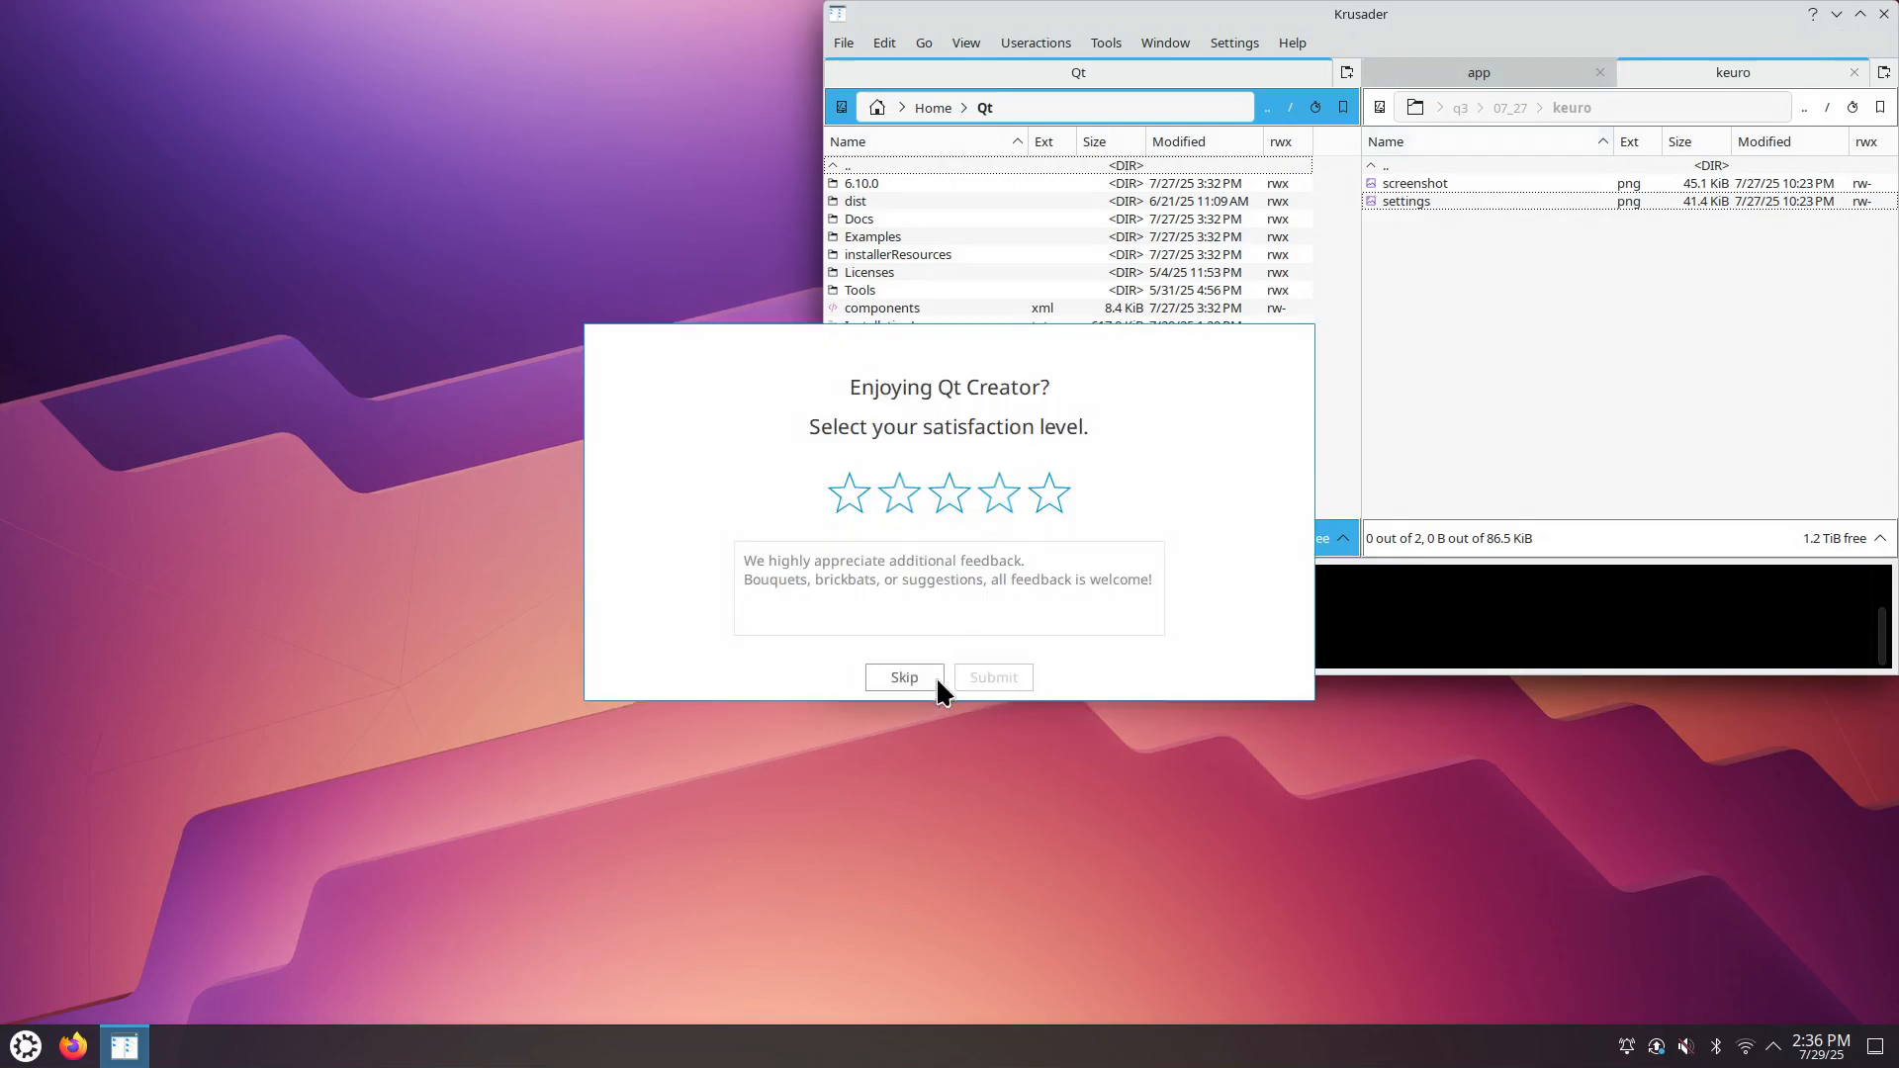
pyautogui.click(904, 677)
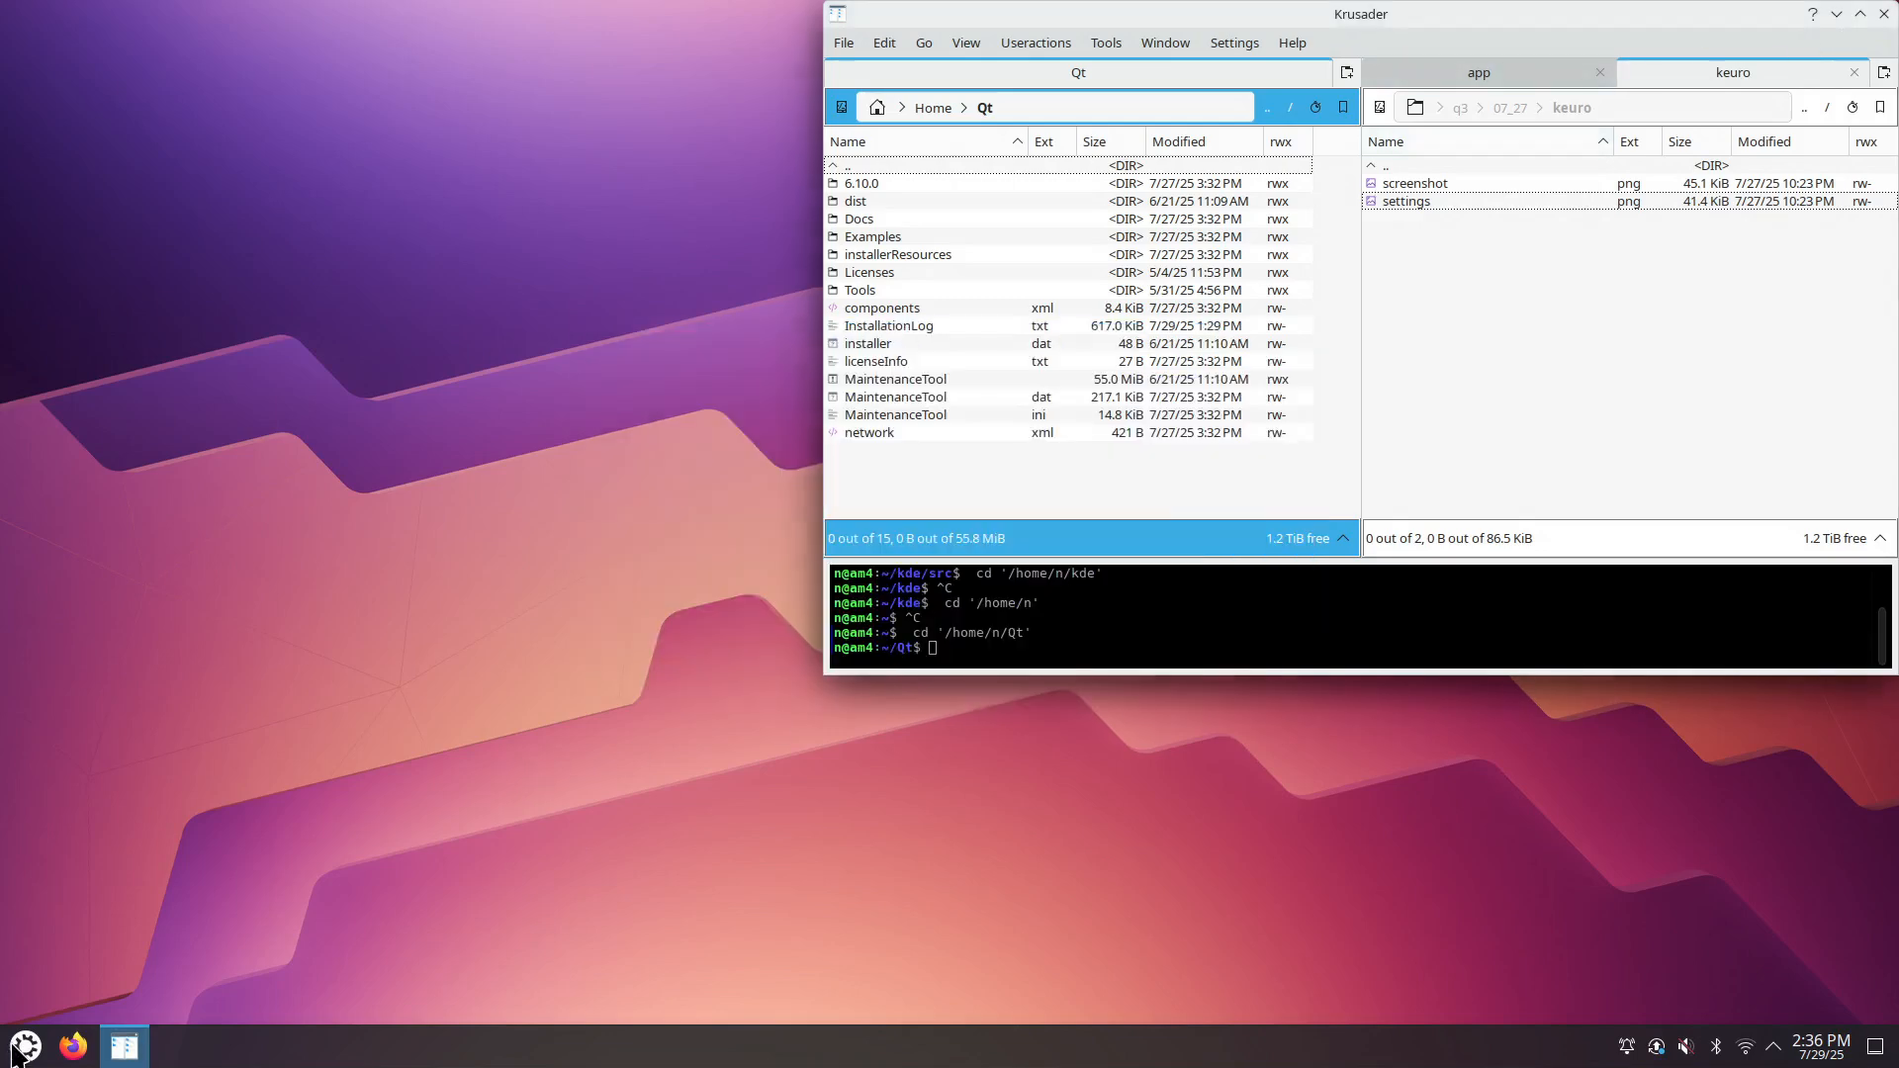
pyautogui.click(22, 1050)
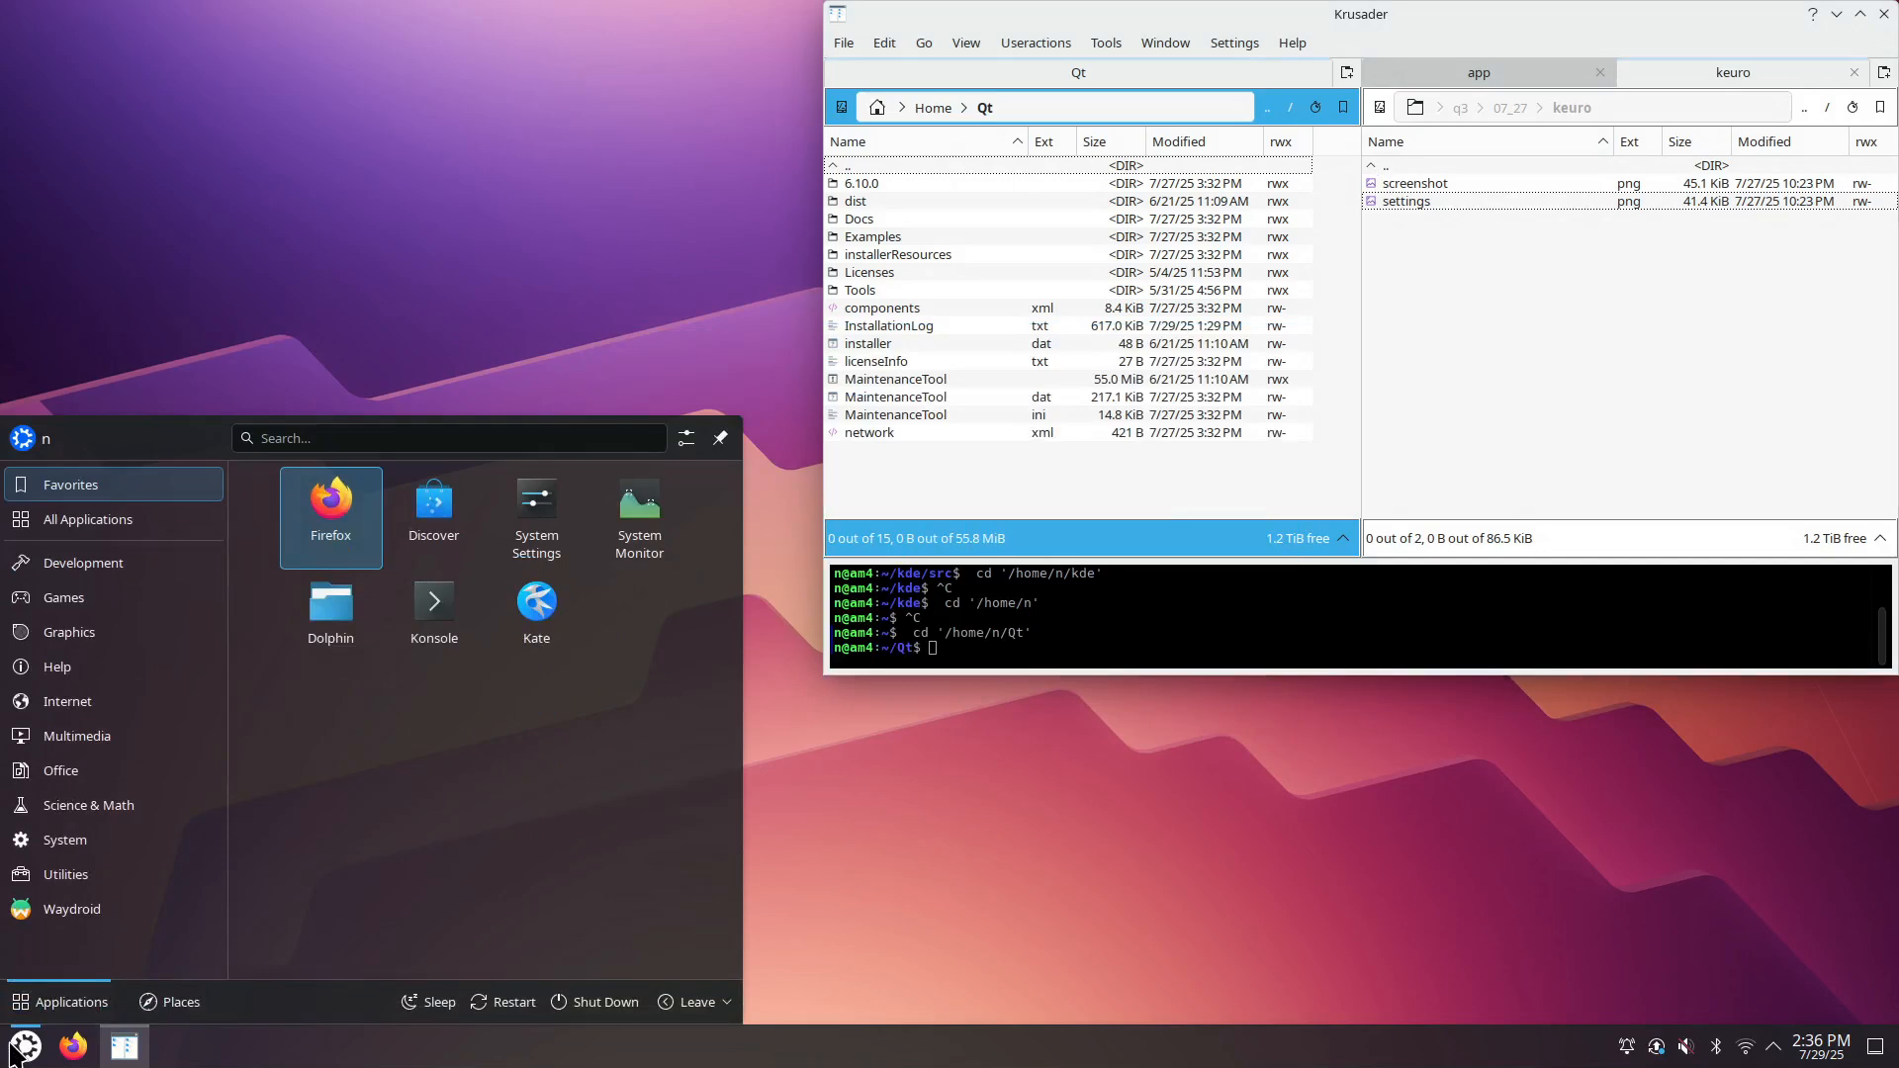
pyautogui.write('qtc')
pyautogui.press('Return')
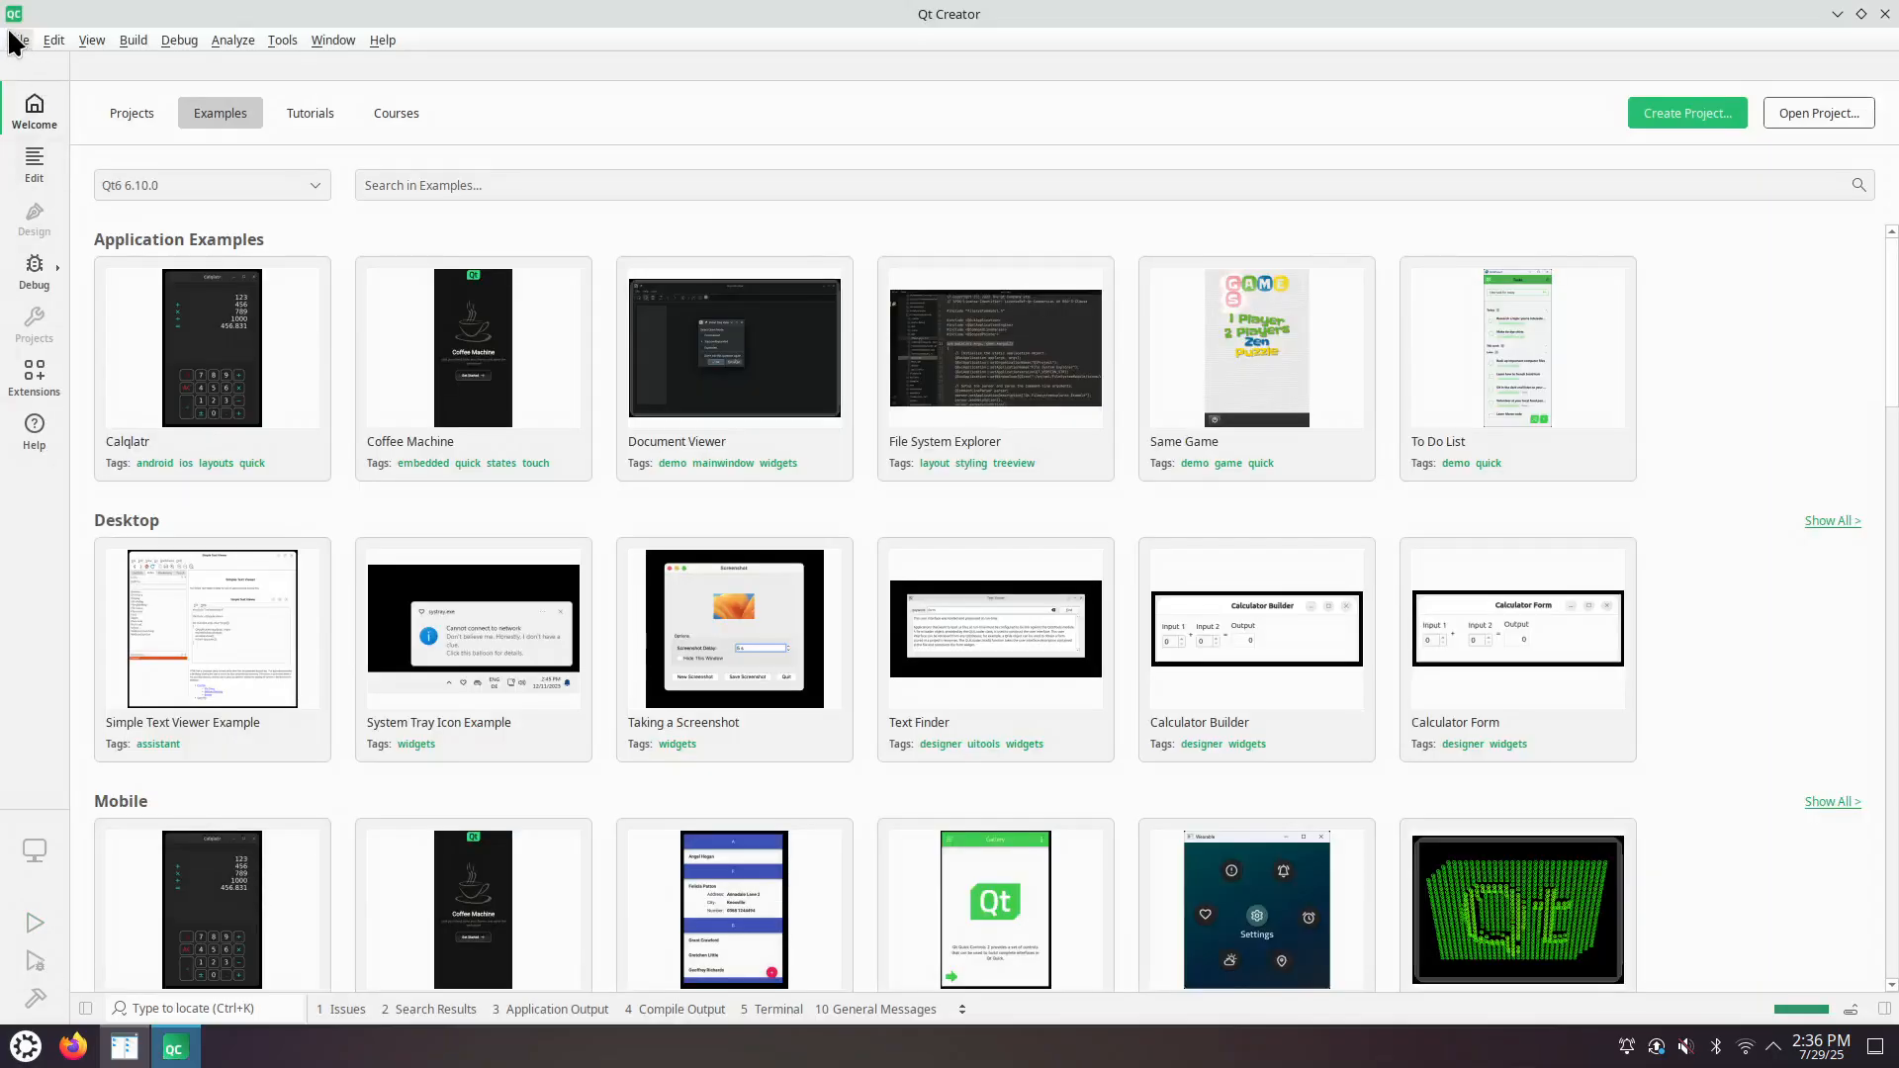
# - Open main.cpp from Recent Files by mistake and close it again
pyautogui.click(15, 40)
pyautogui.moveTo(67, 212)
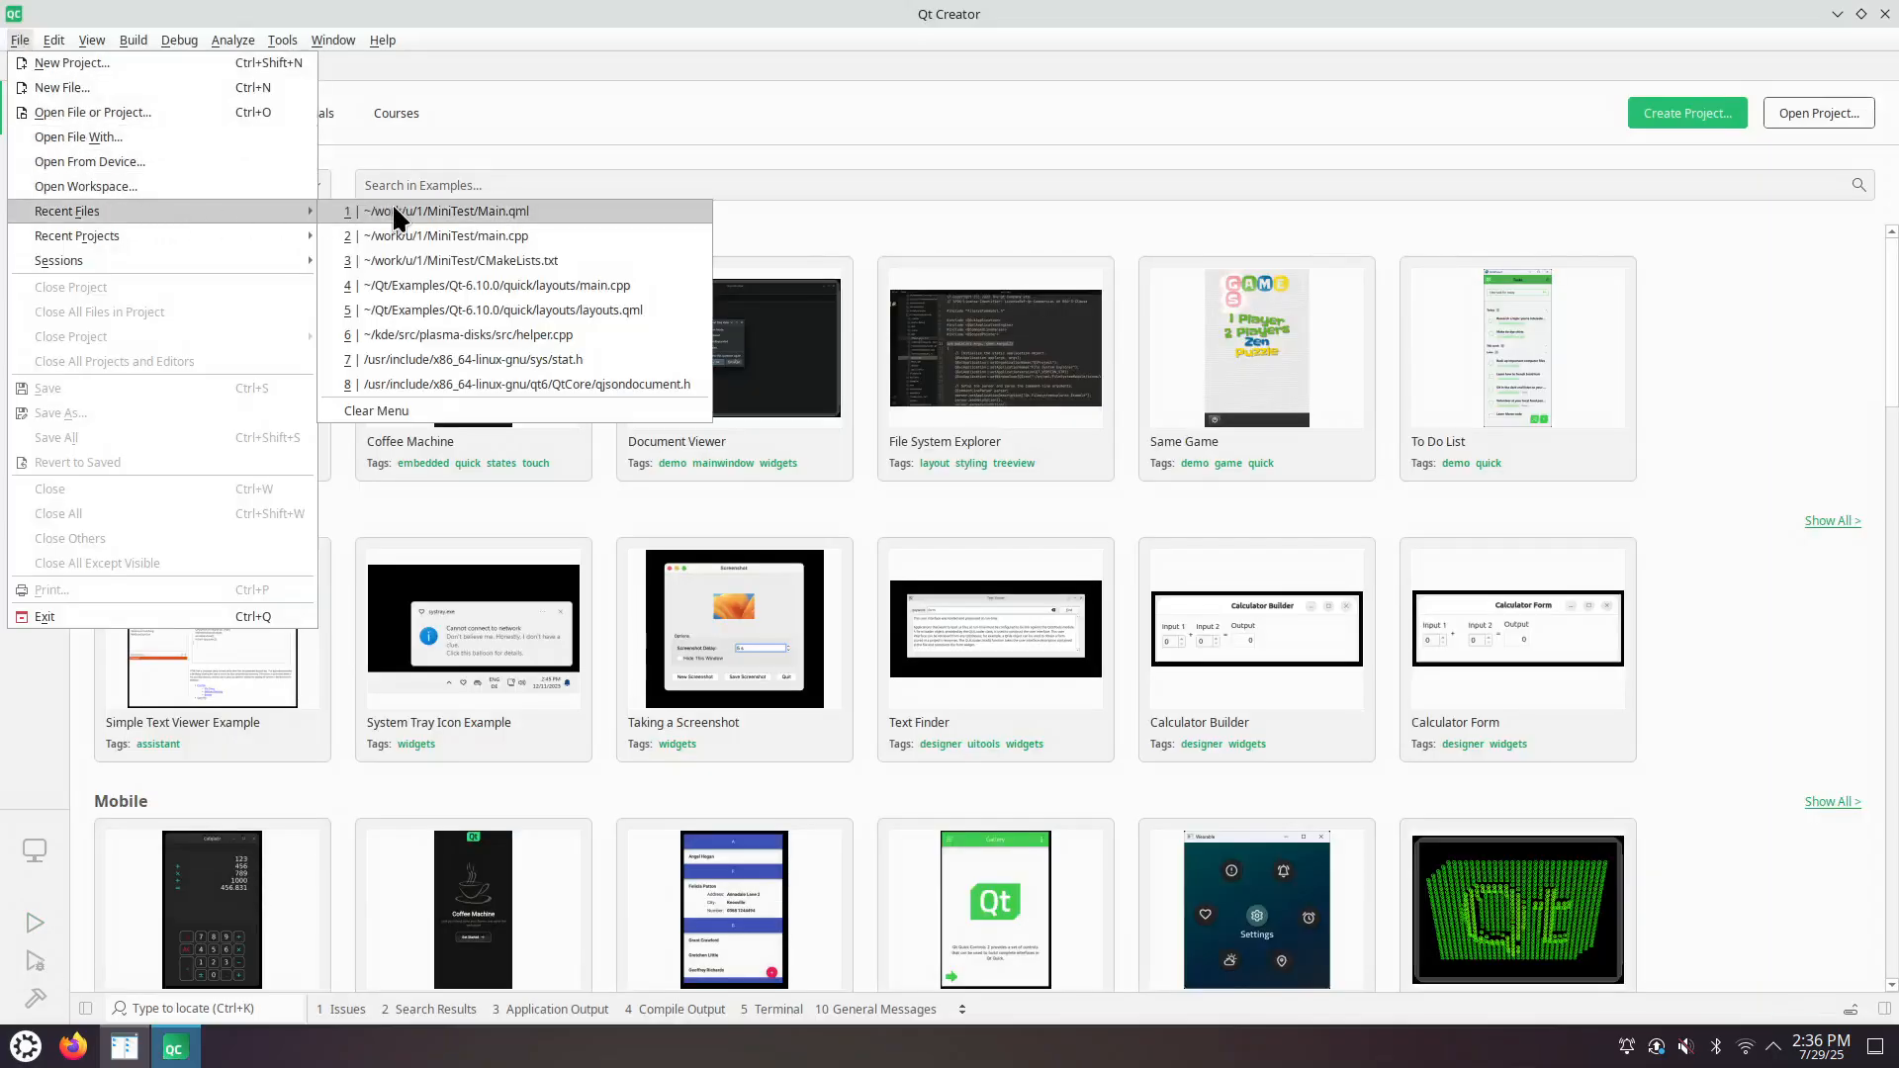
pyautogui.click(393, 236)
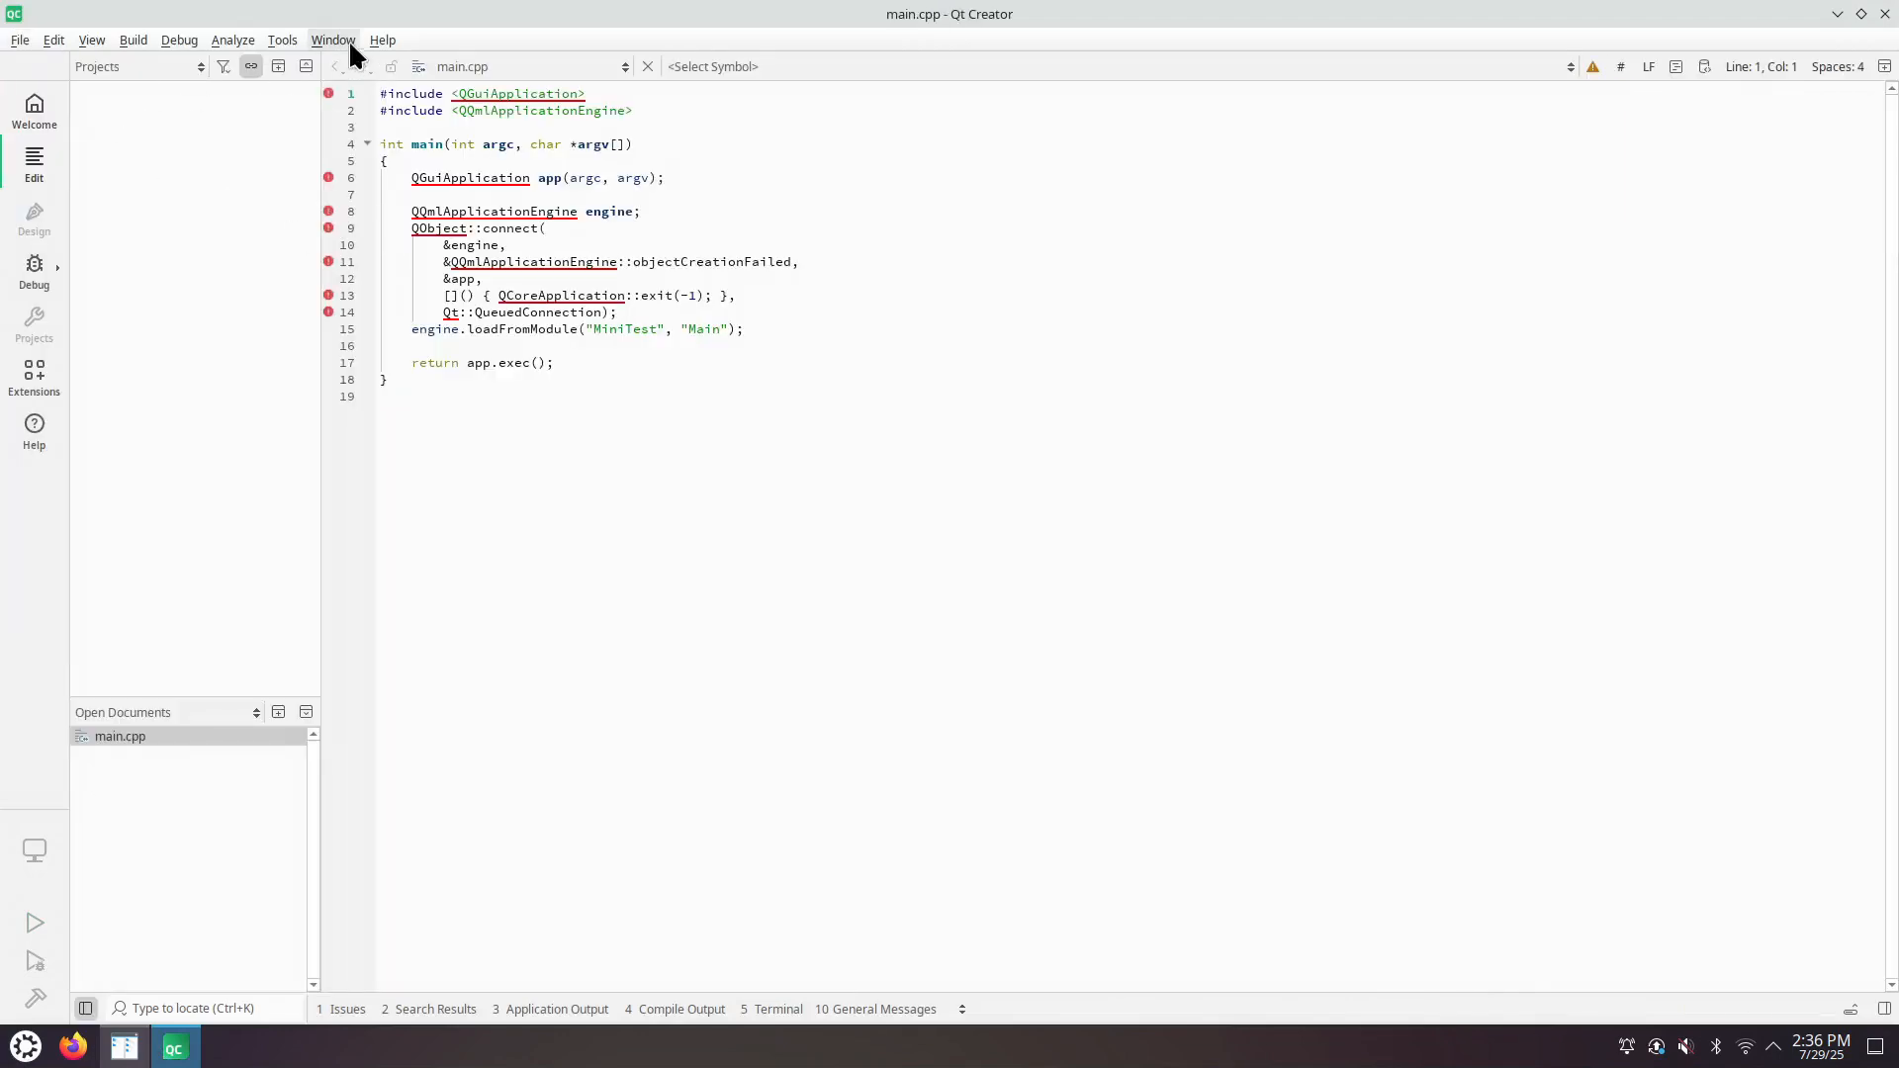
pyautogui.click(19, 40)
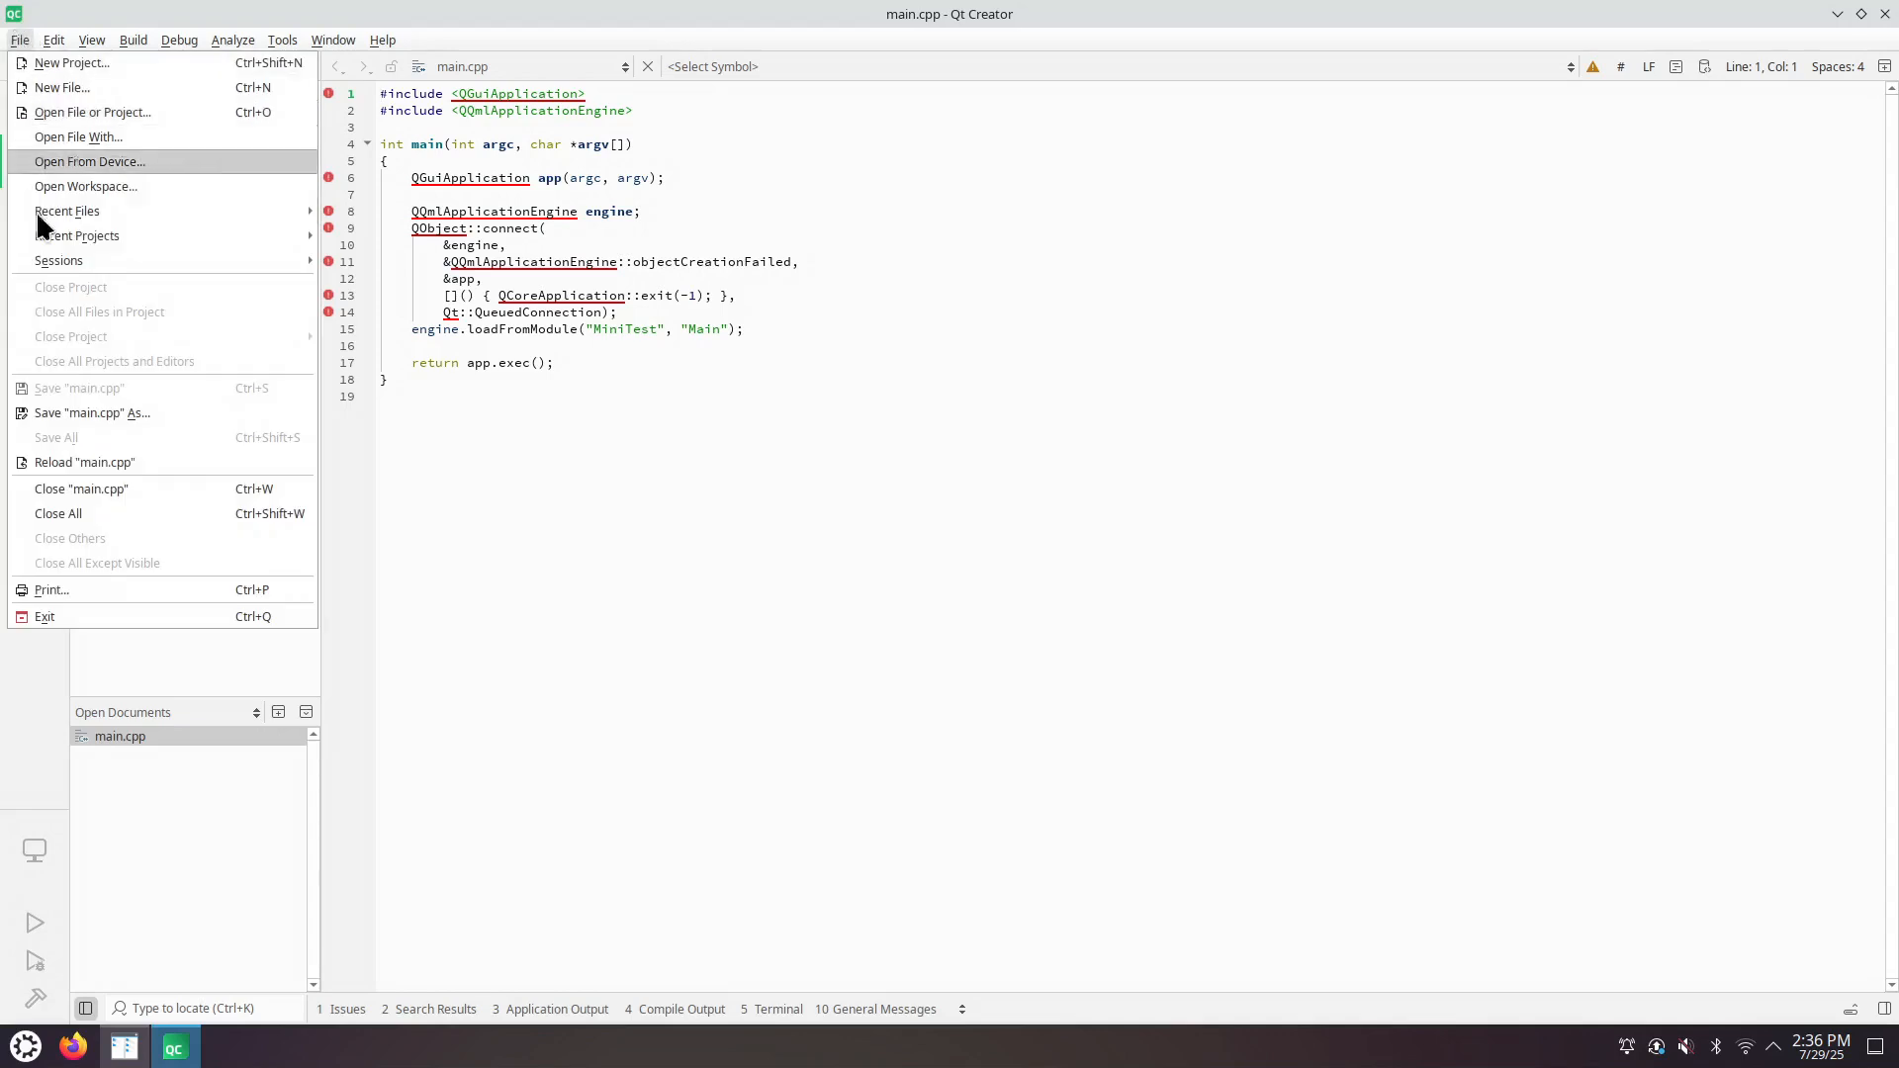
pyautogui.click(140, 489)
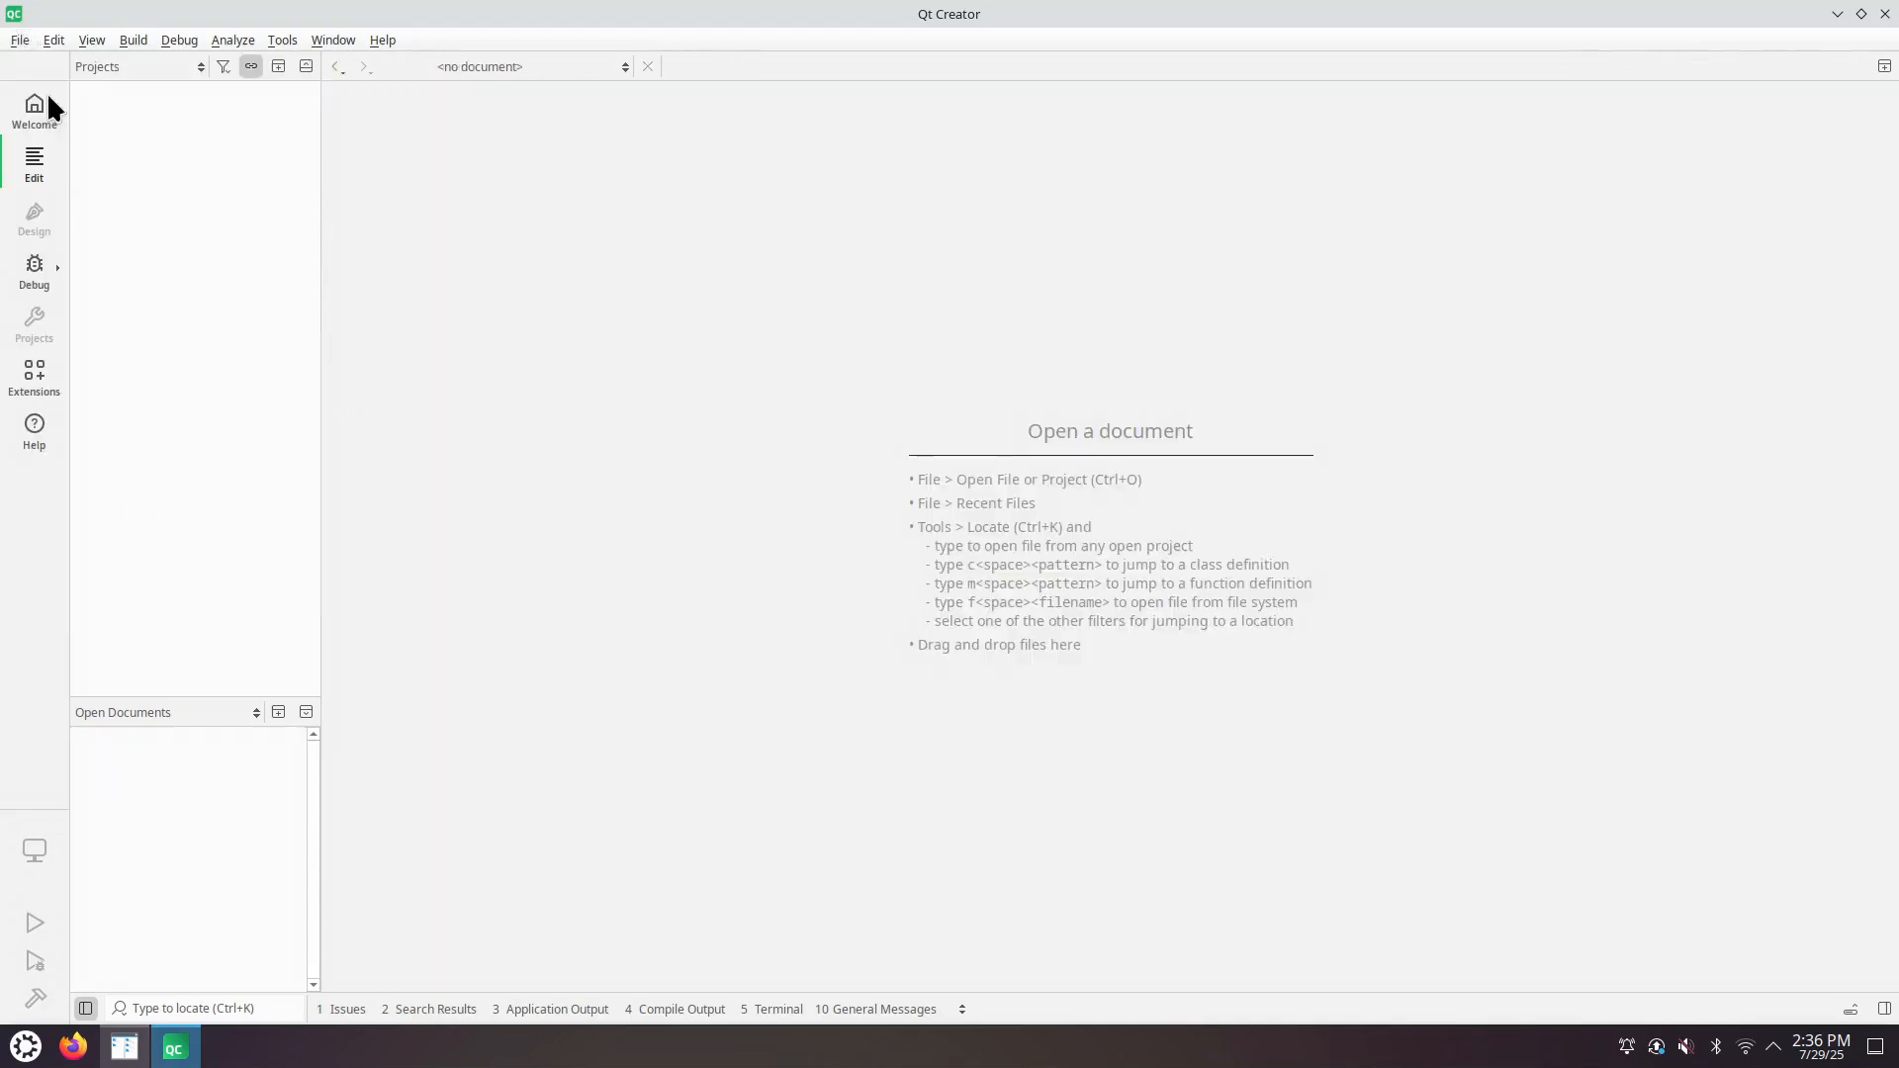
# - Load MiniTest from Recent Projects, expand appMiniTest's Source Files and open Main.qml
pyautogui.click(20, 39)
pyautogui.moveTo(78, 235)
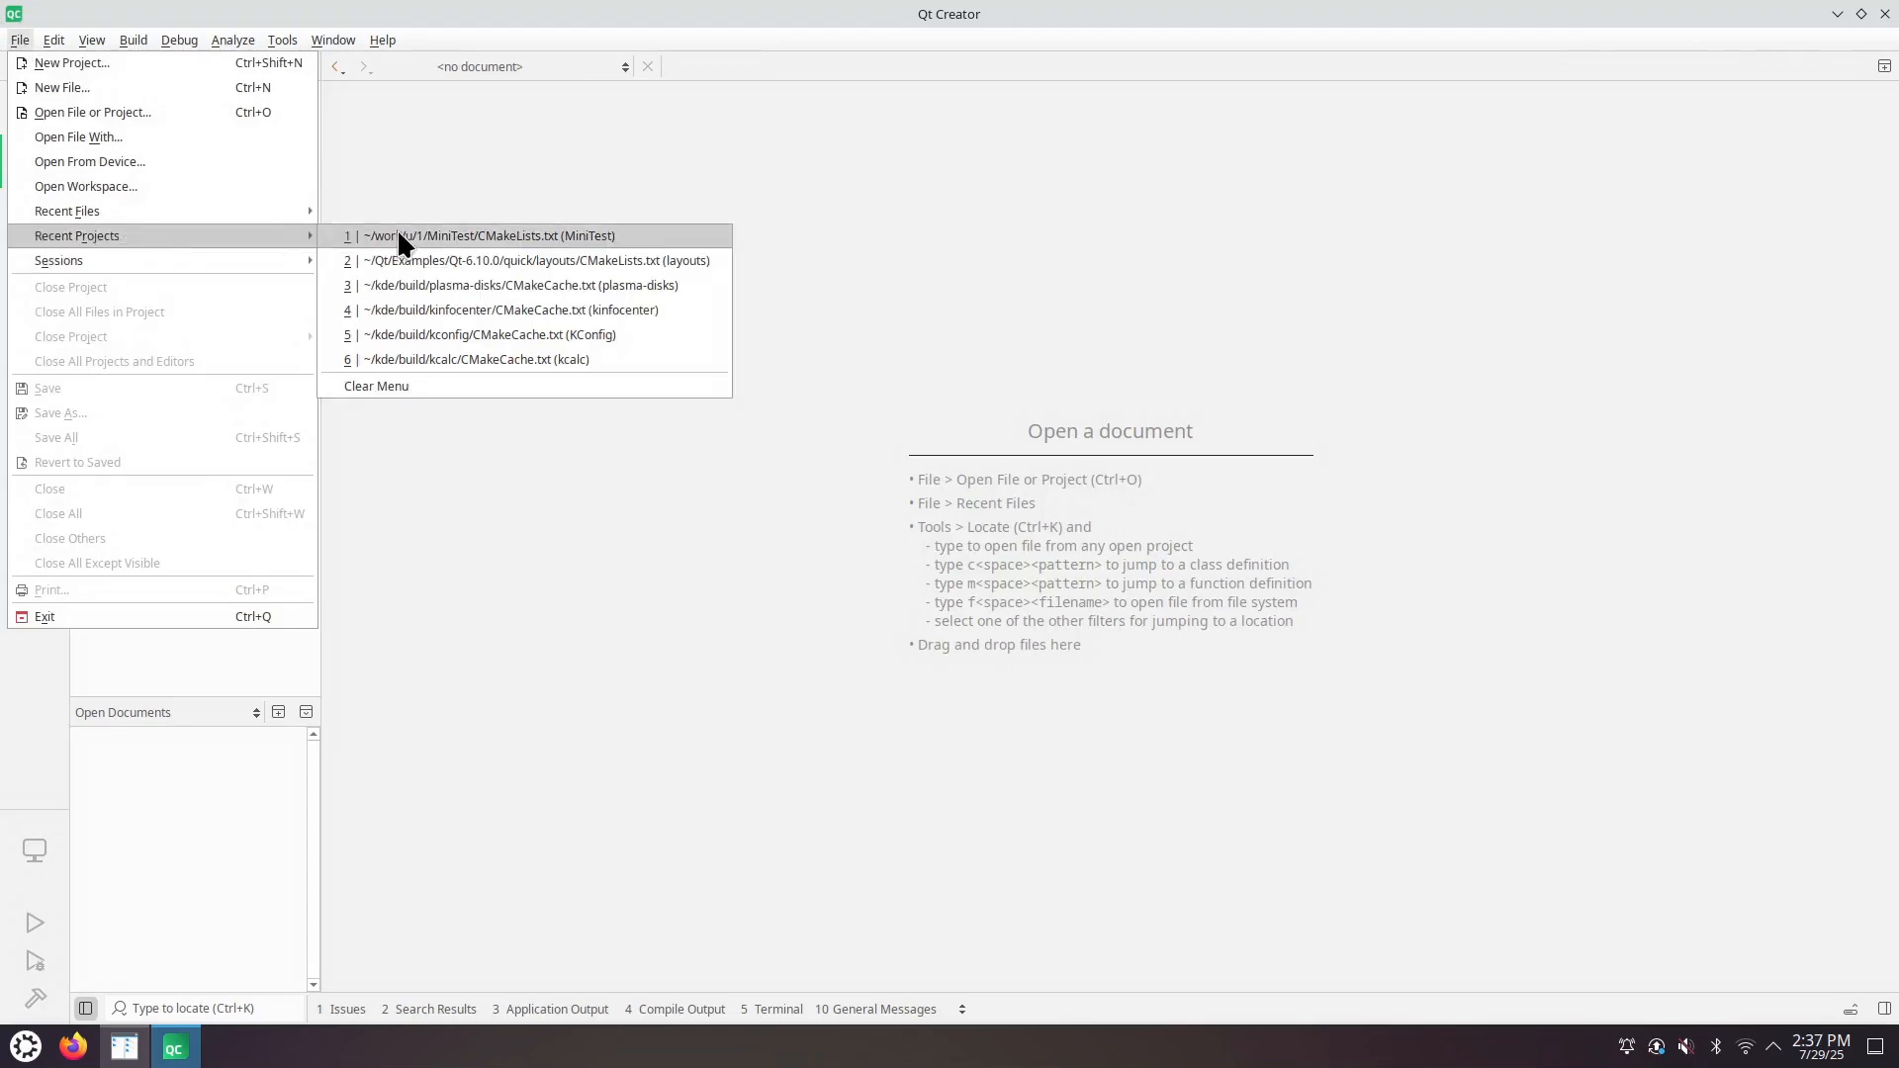
pyautogui.click(386, 236)
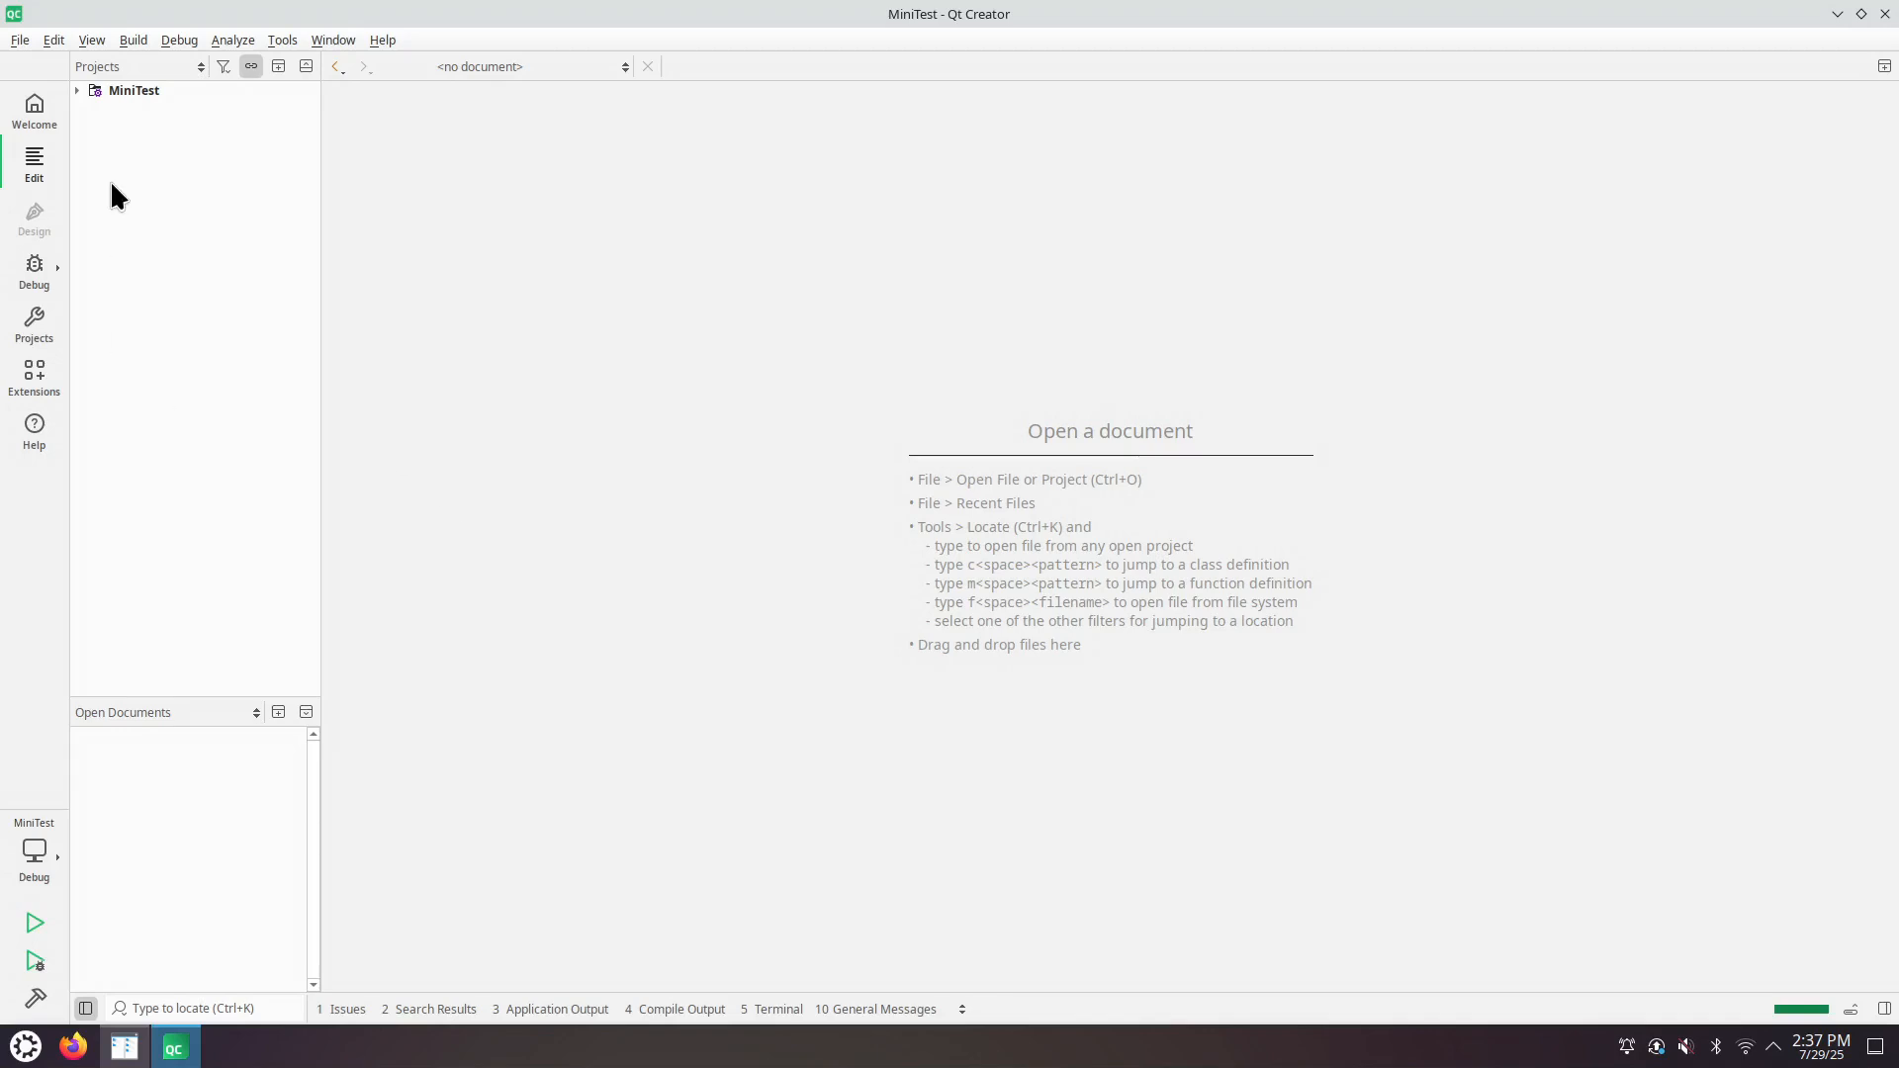
pyautogui.click(77, 90)
pyautogui.click(91, 128)
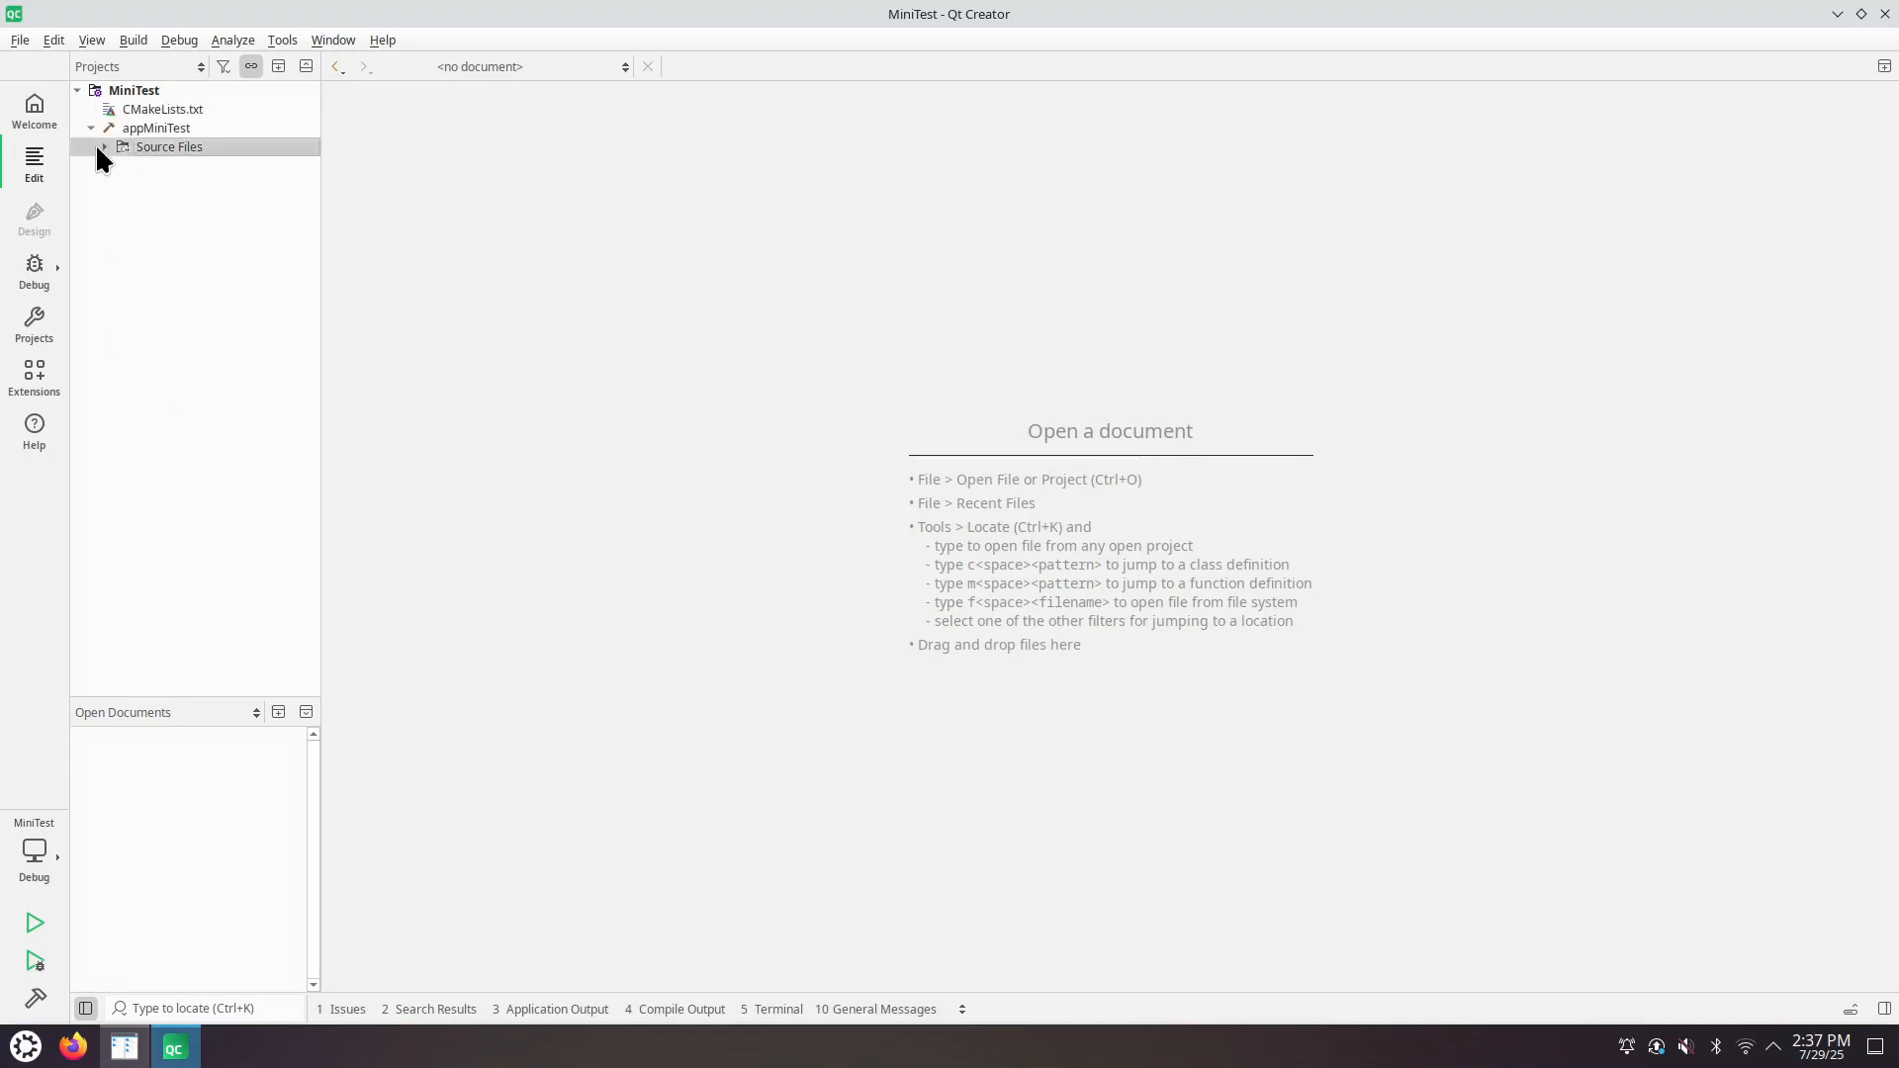
pyautogui.click(104, 147)
pyautogui.doubleClick(160, 185)
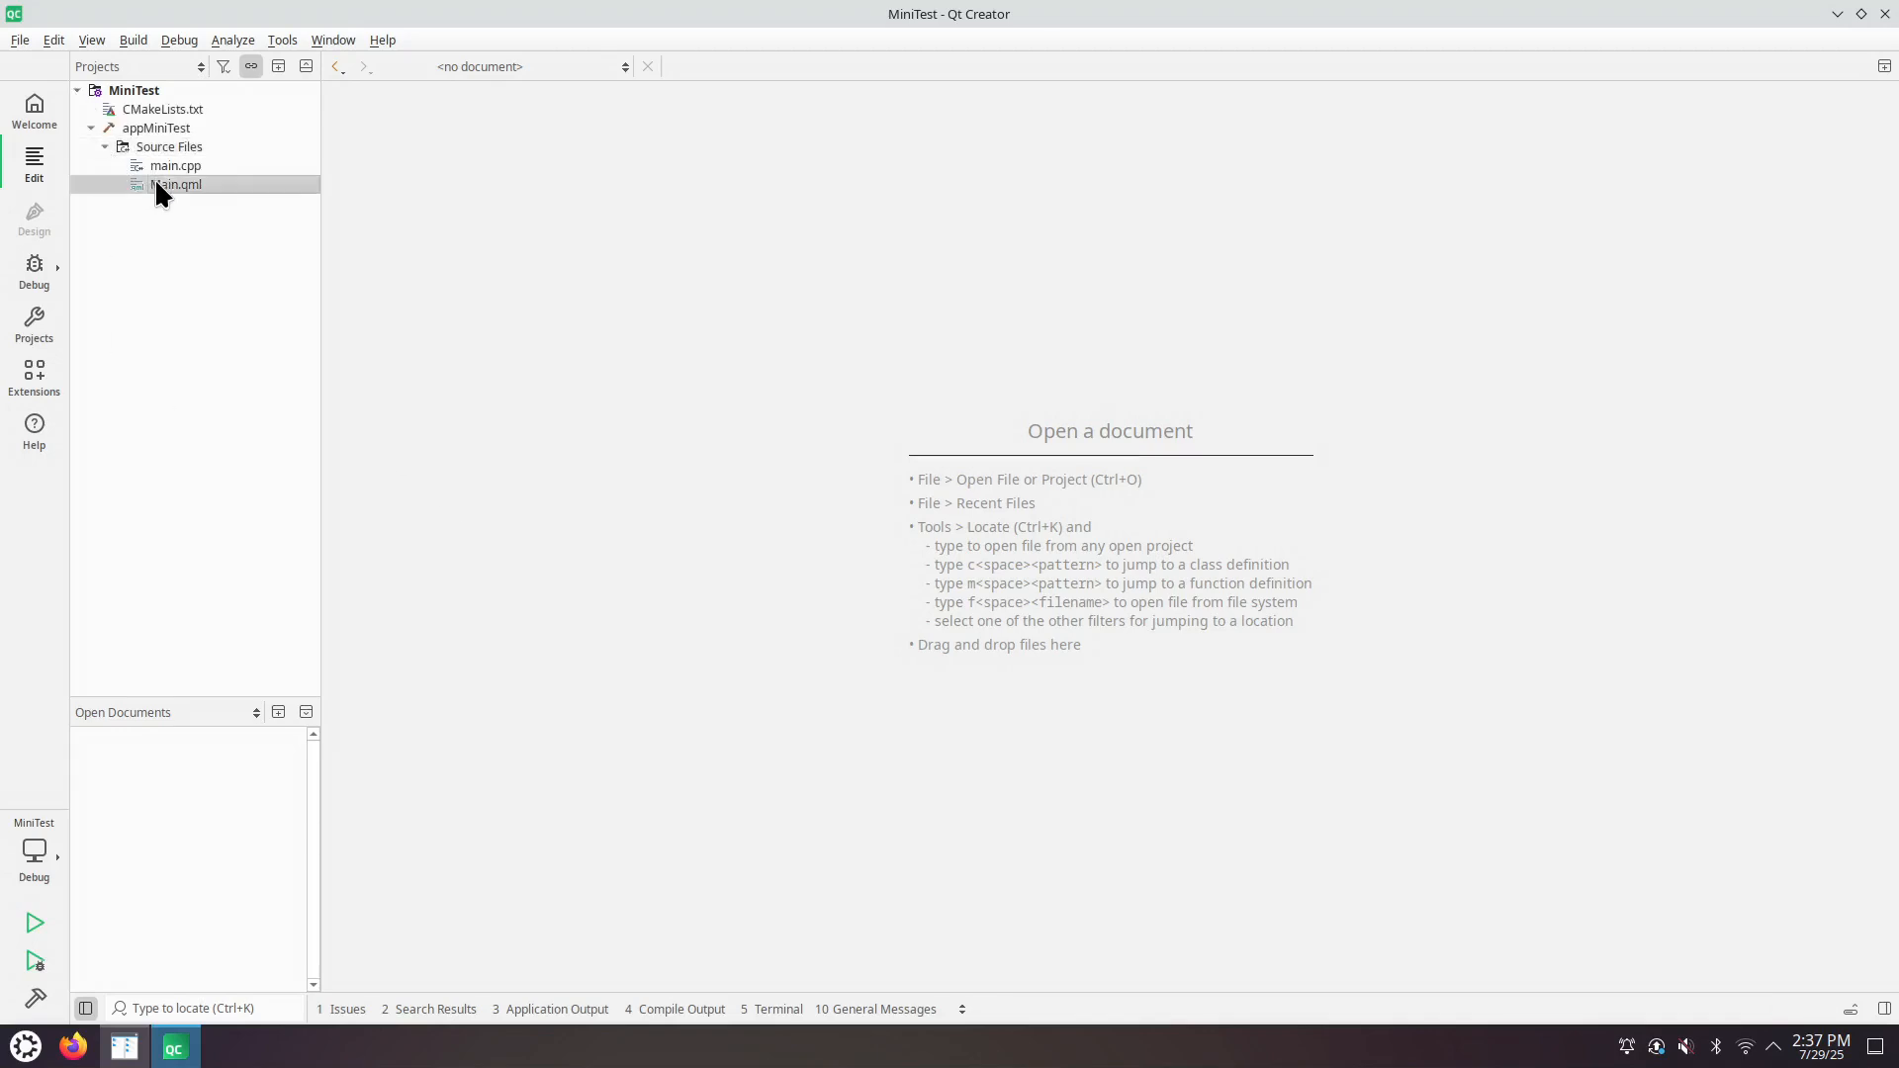